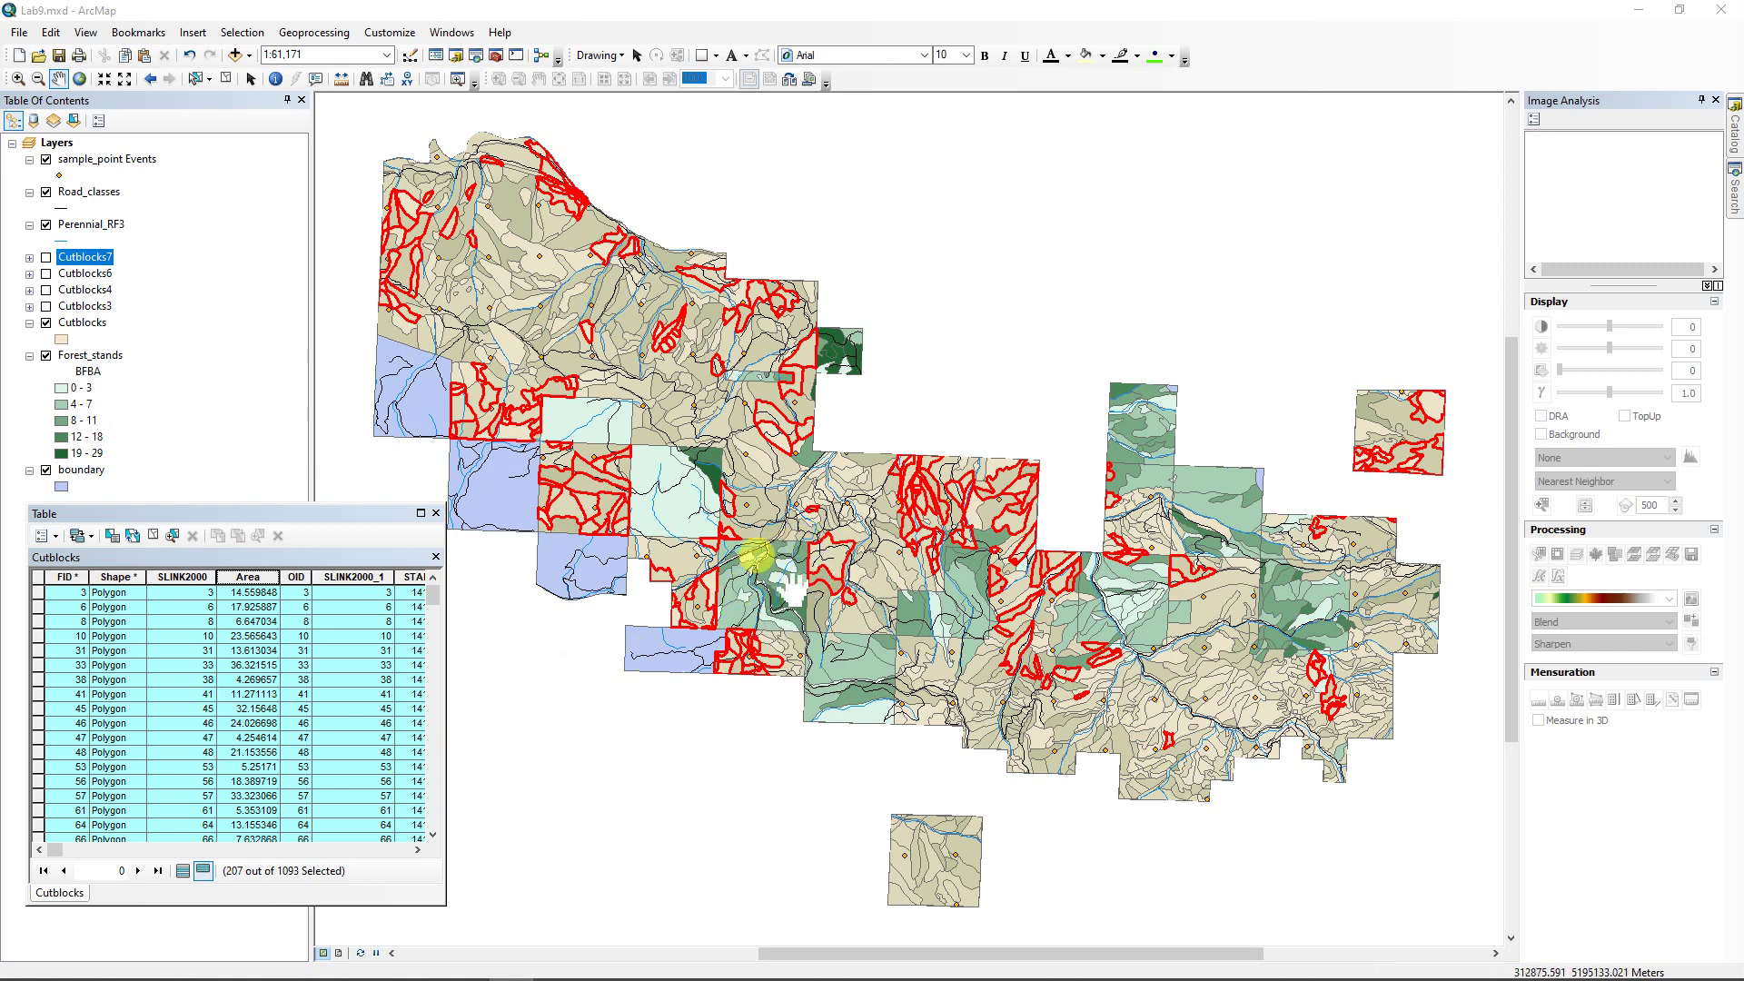
- Clear the cutblock selection, close the table, hide sample_point Events and Cutblocks, and show Cutblocks7
left_click(153, 536)
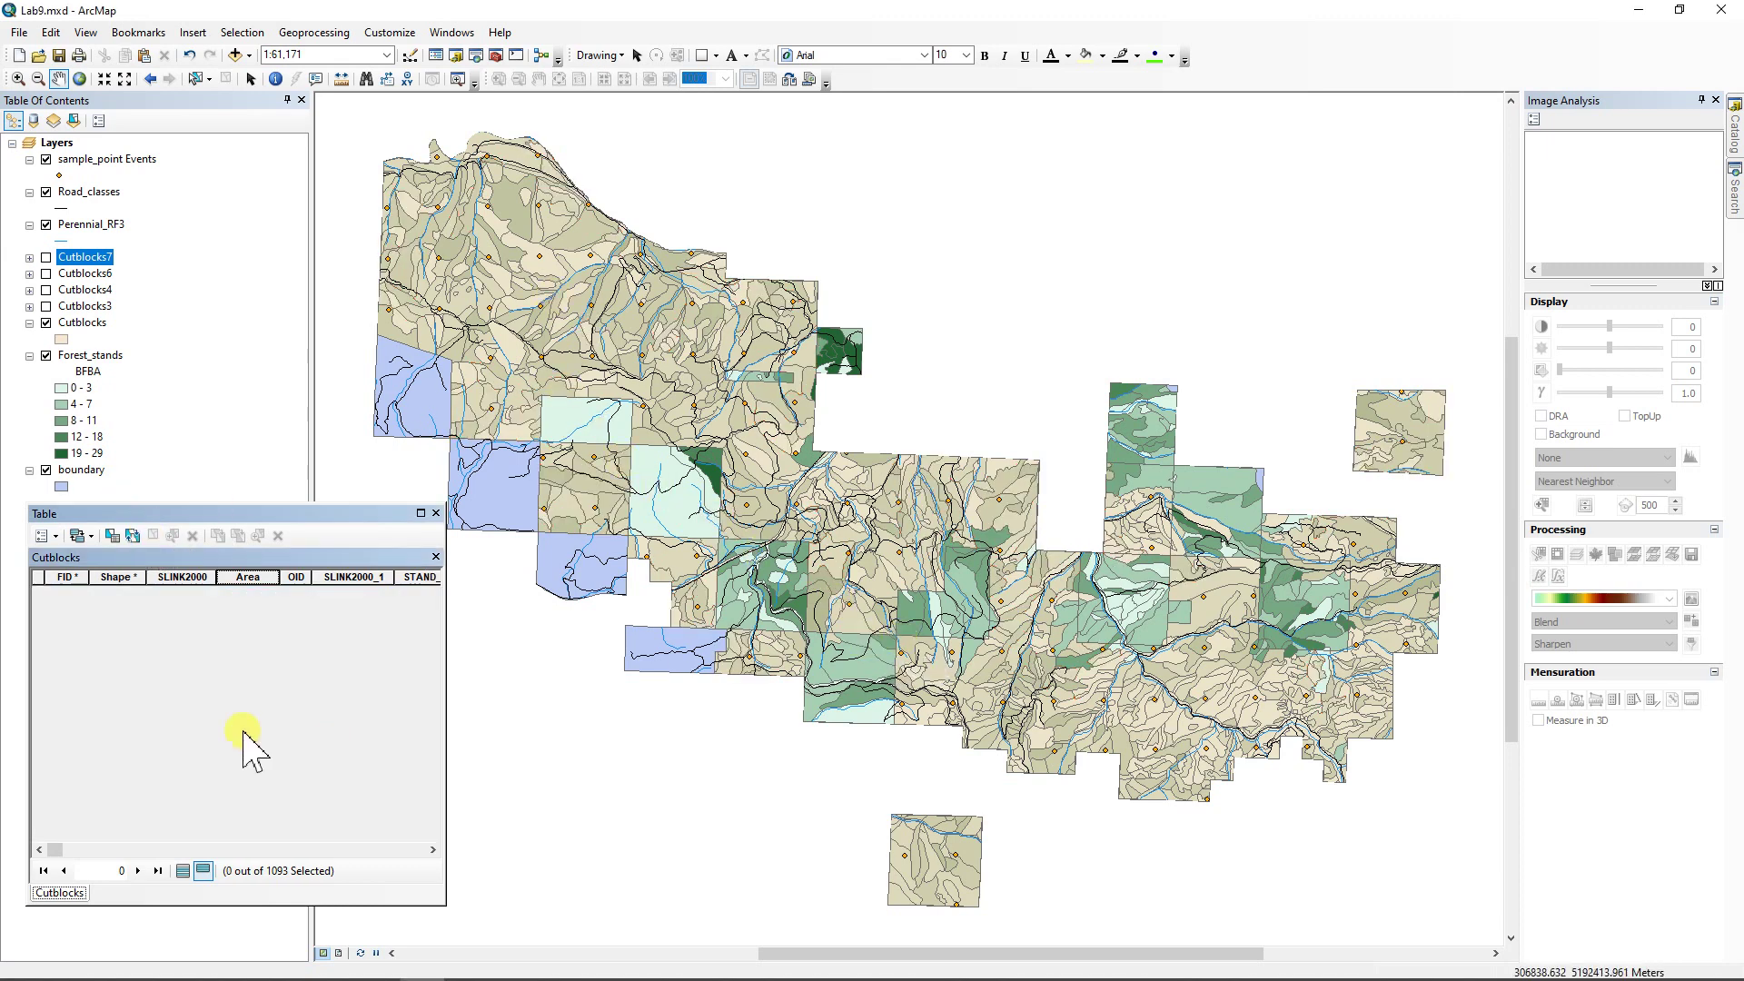
left_click(436, 514)
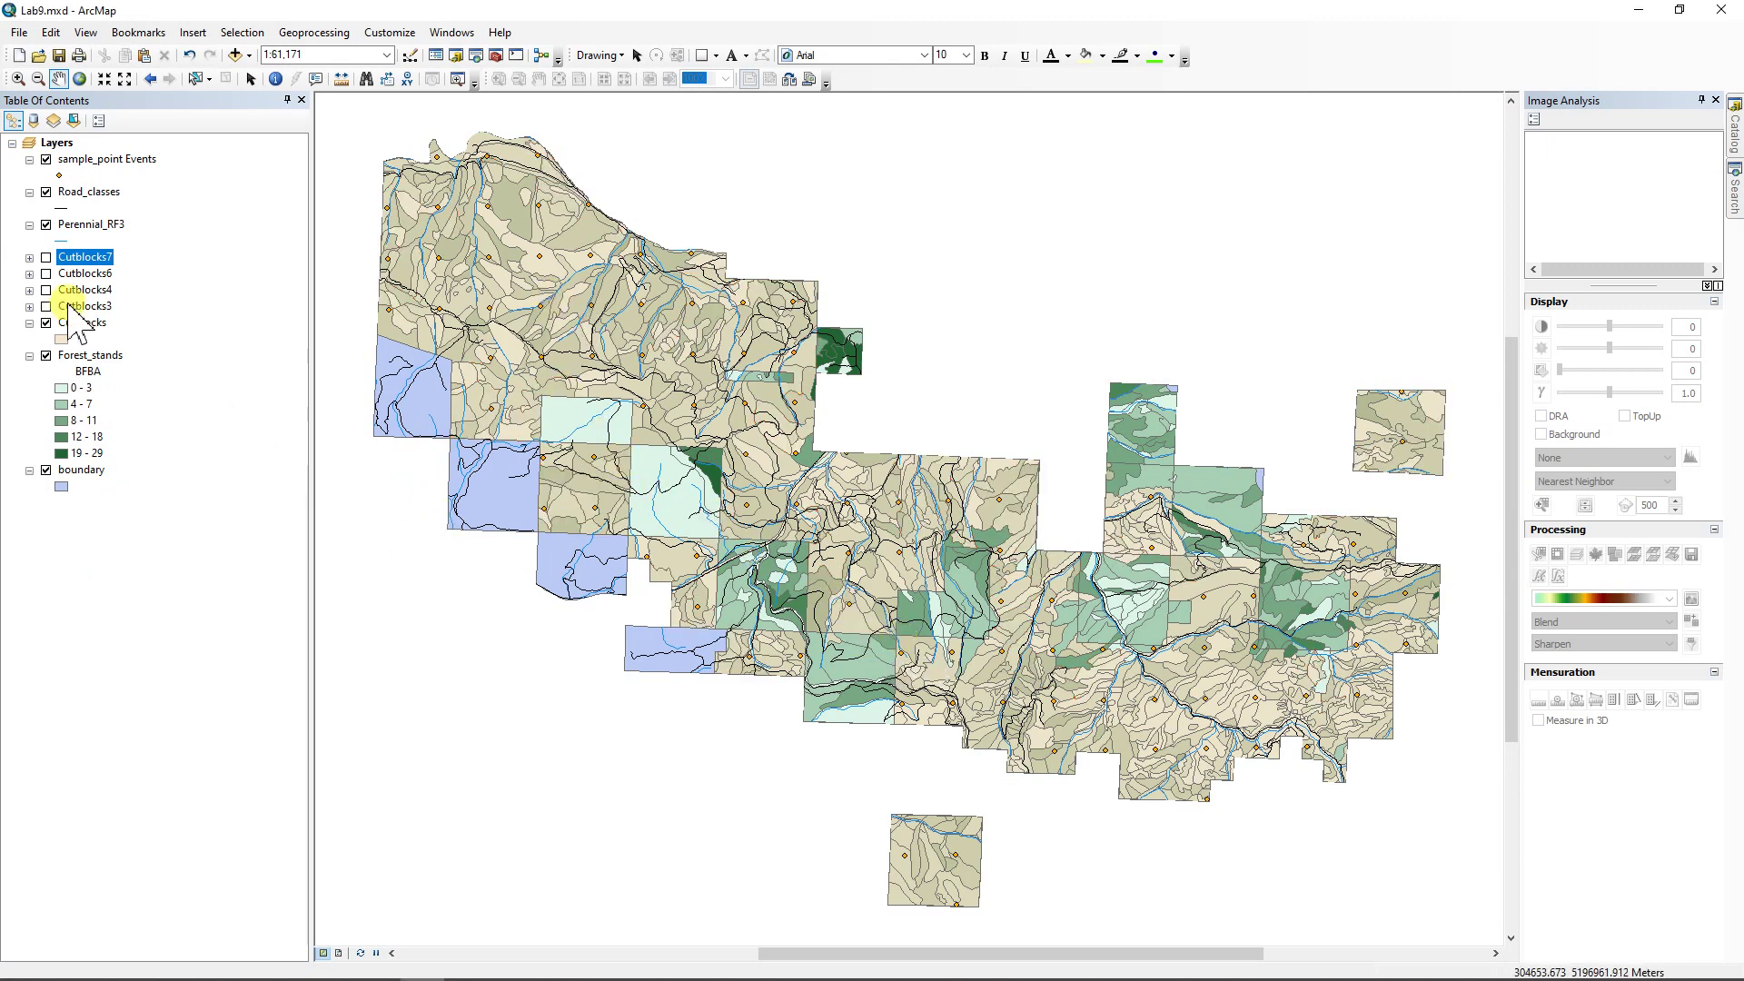
left_click(46, 159)
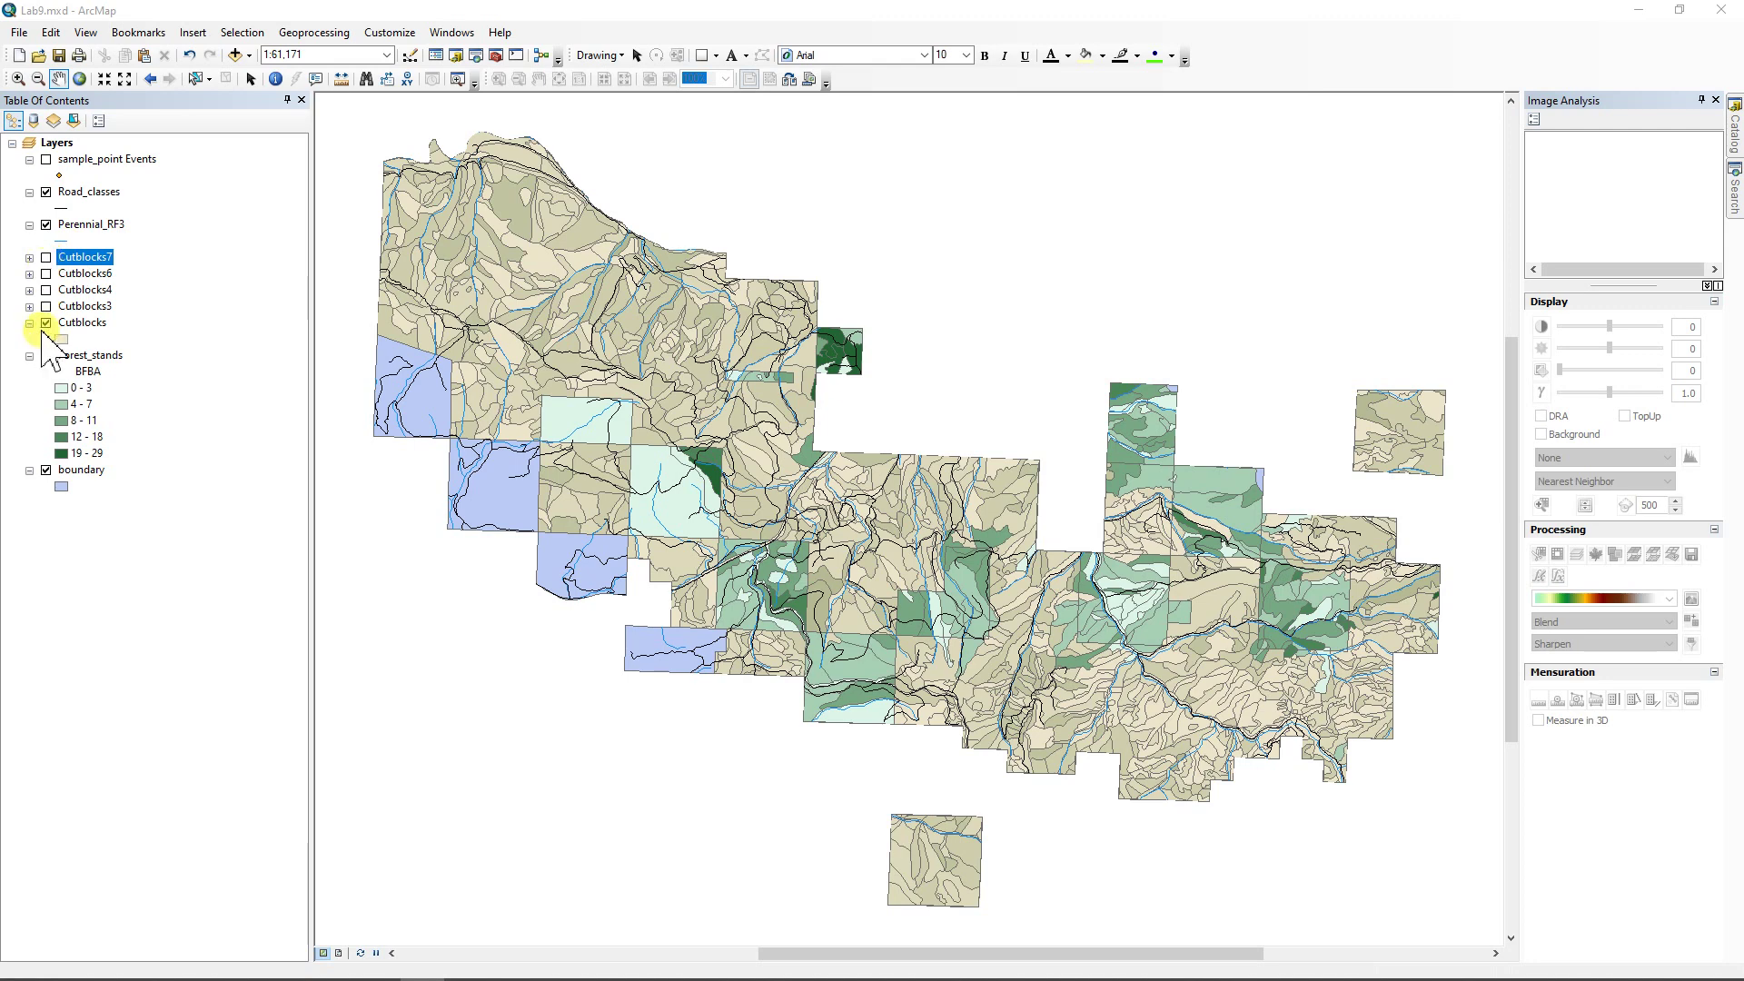
left_click(45, 324)
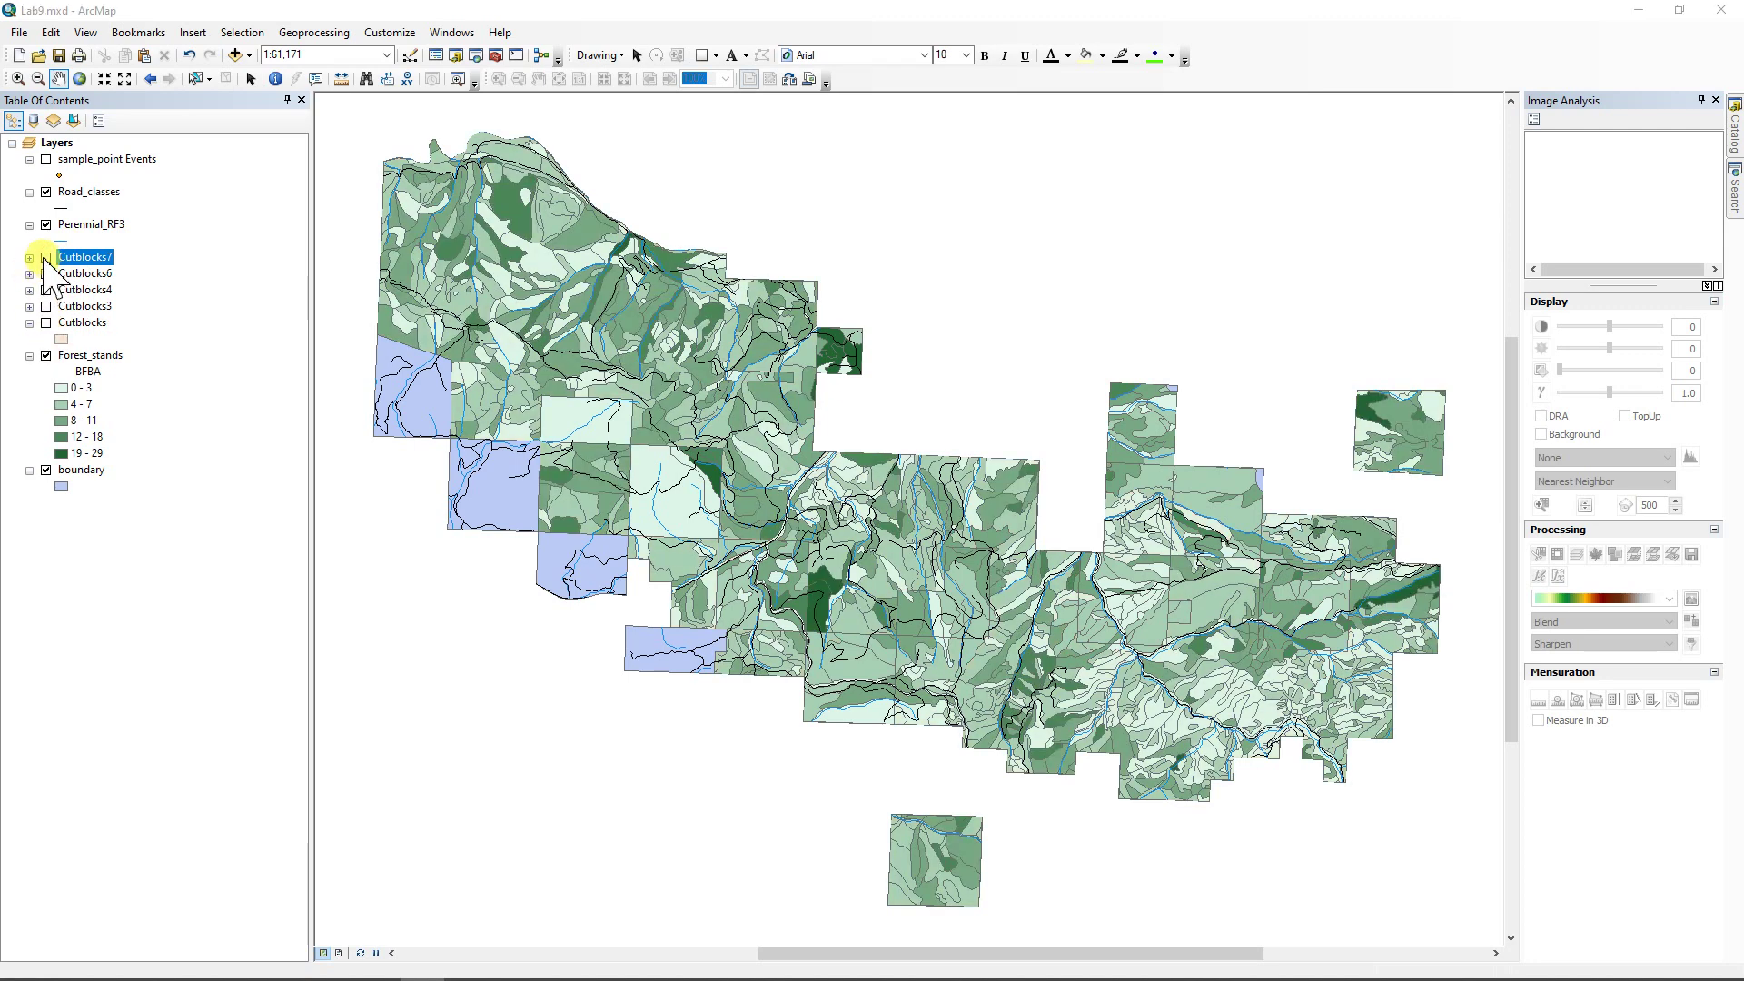
left_click(45, 257)
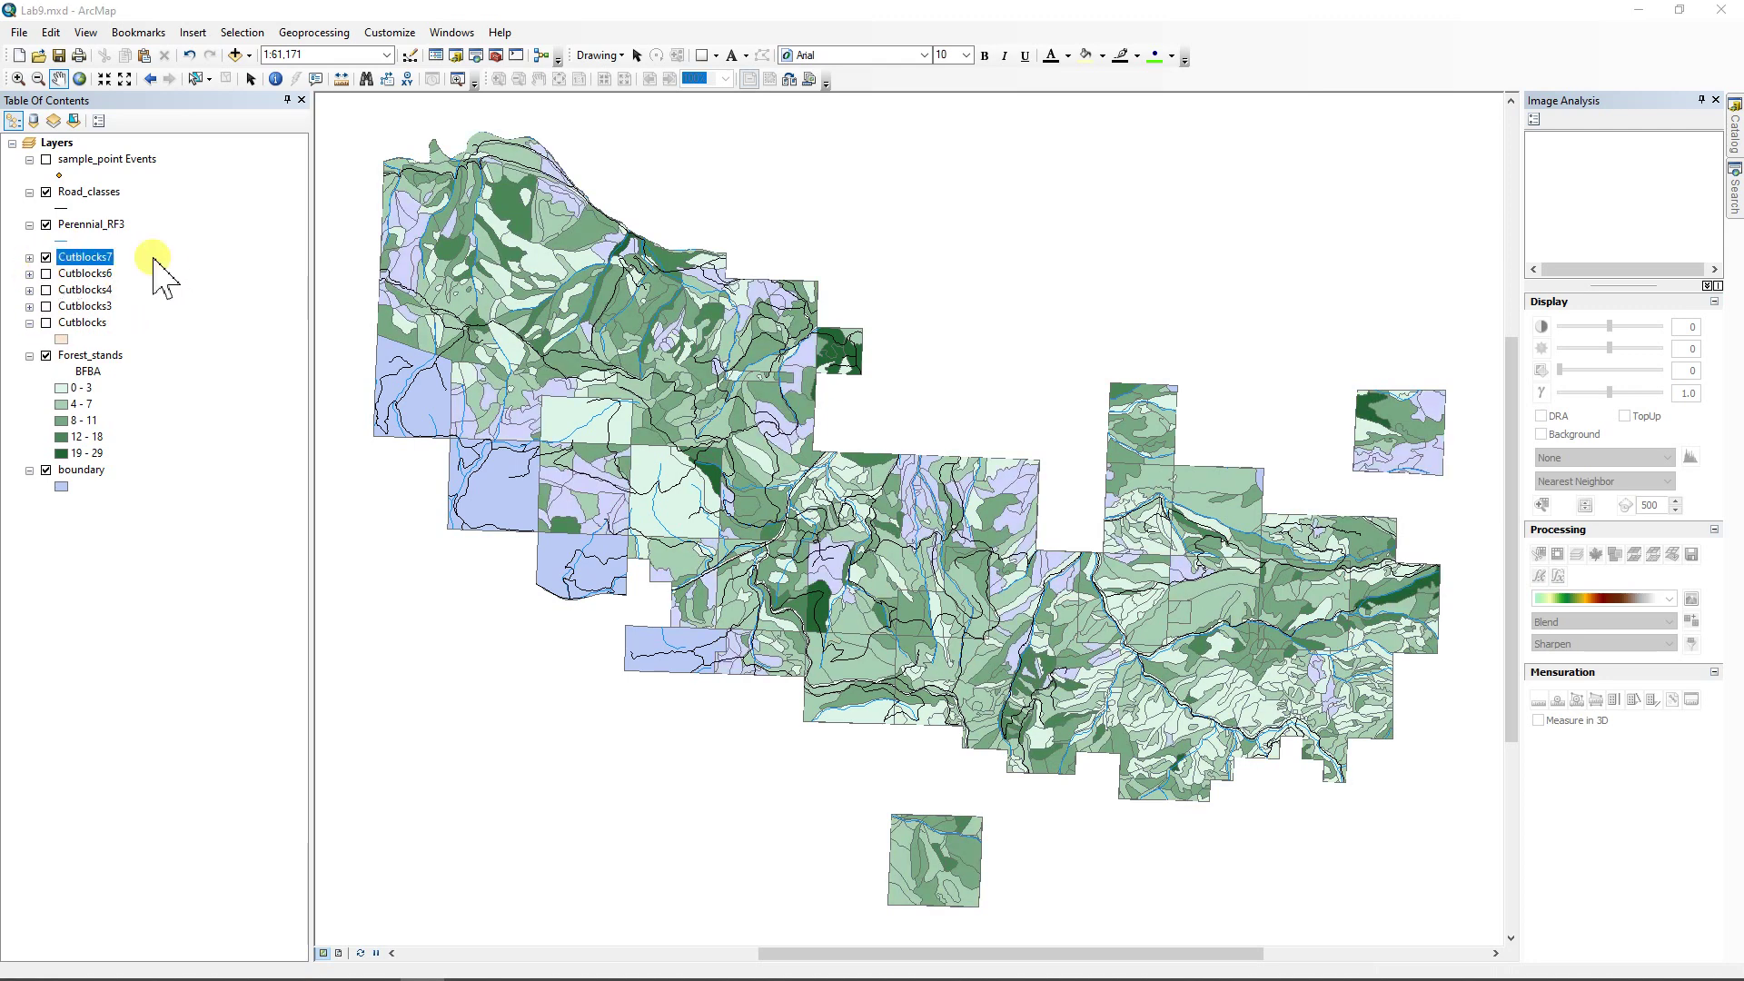
- Give the Cutblocks7 polygons the pink Rose fill symbol
left_click(29, 257)
left_click(61, 273)
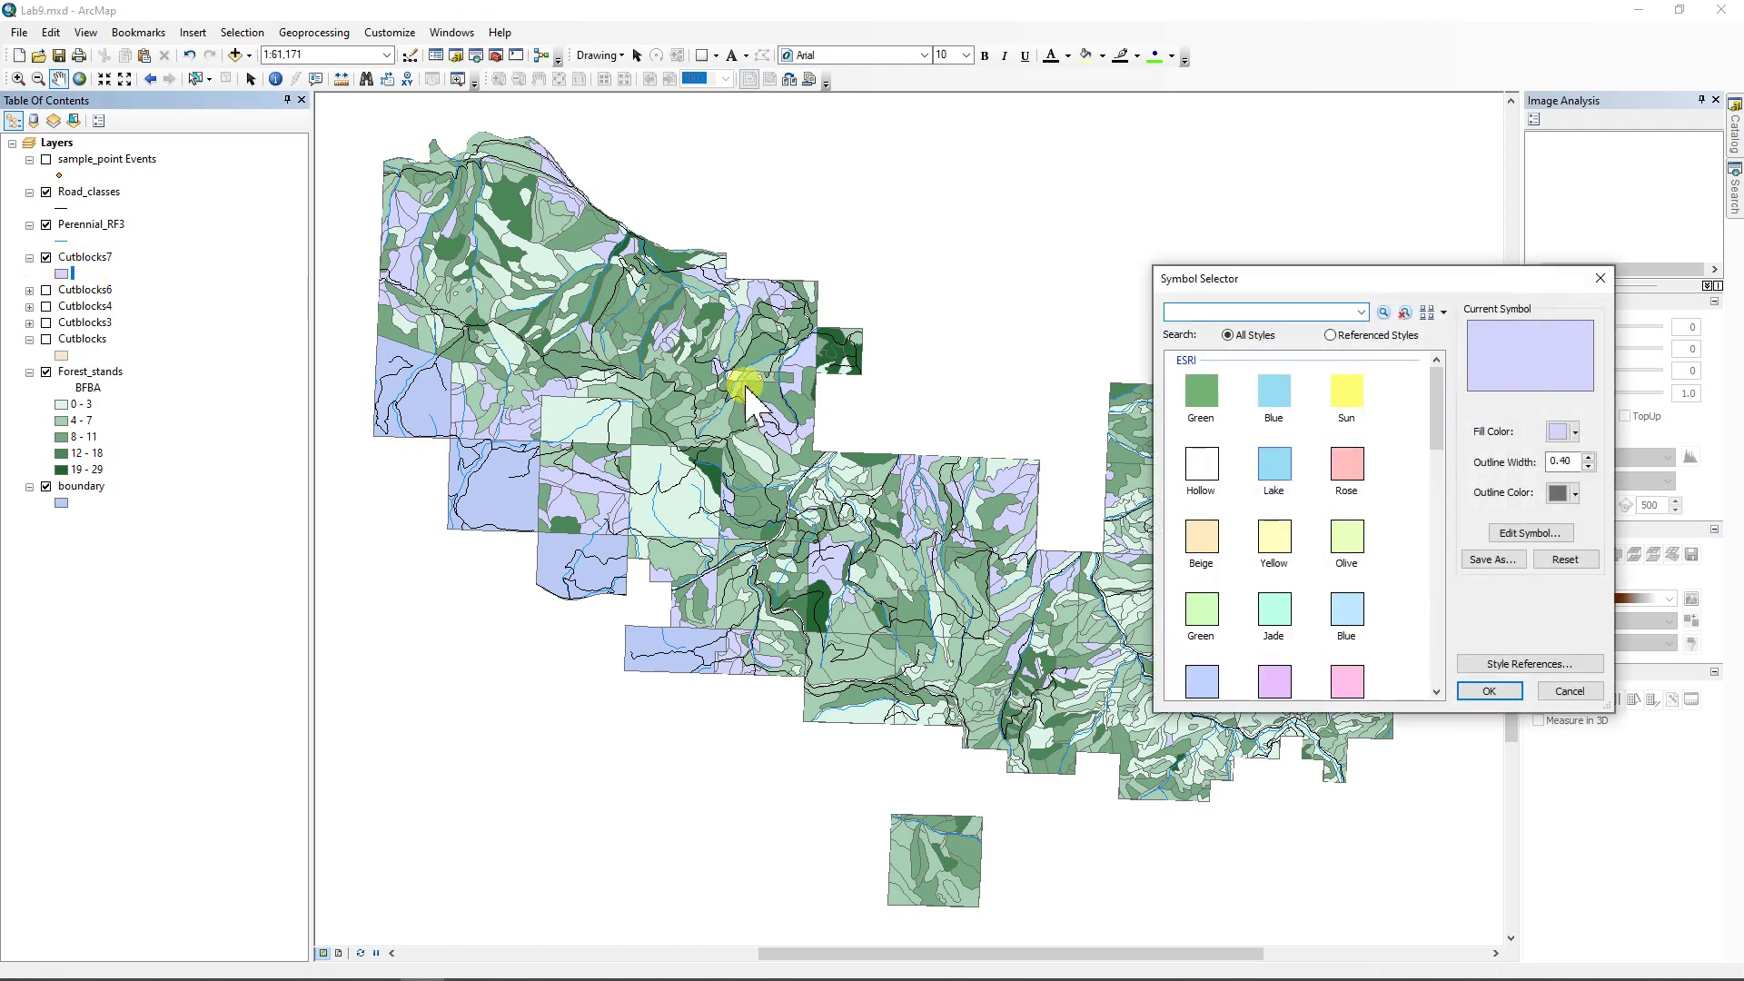
left_click(1347, 464)
left_click(1508, 686)
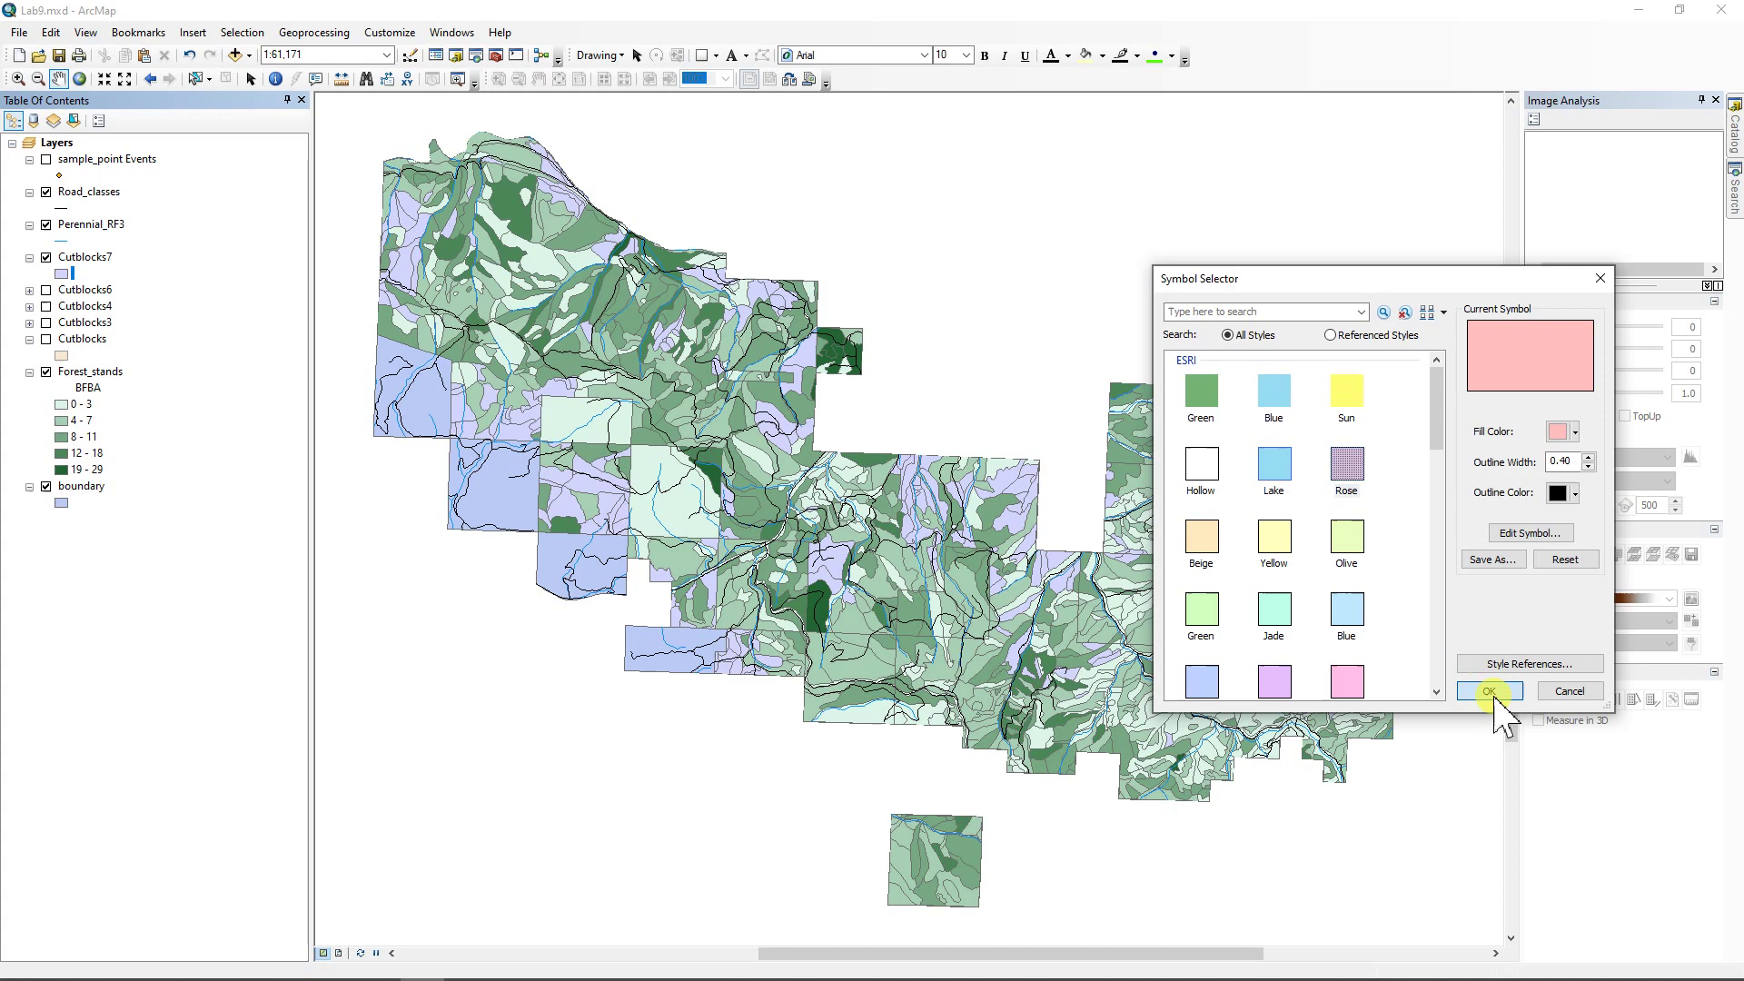
- In Cutblocks7 layer properties, draw selected features with a custom red-outline symbol
left_click(86, 258)
left_click(86, 257)
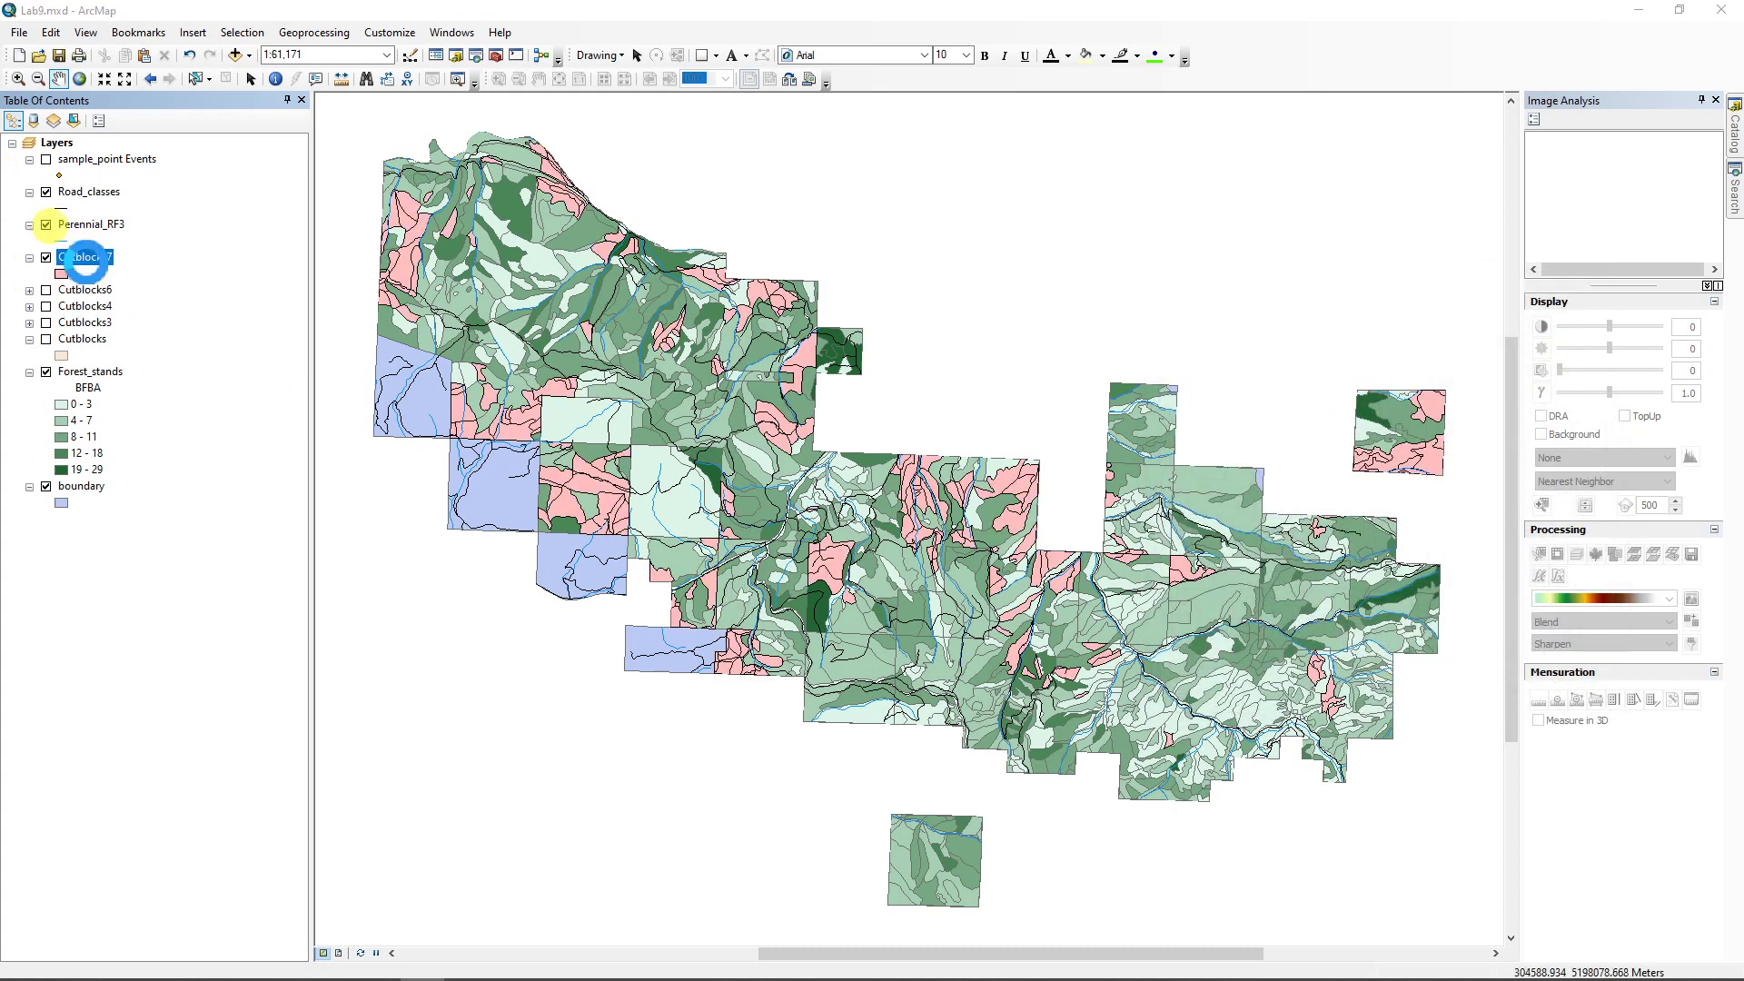
double_click(86, 257)
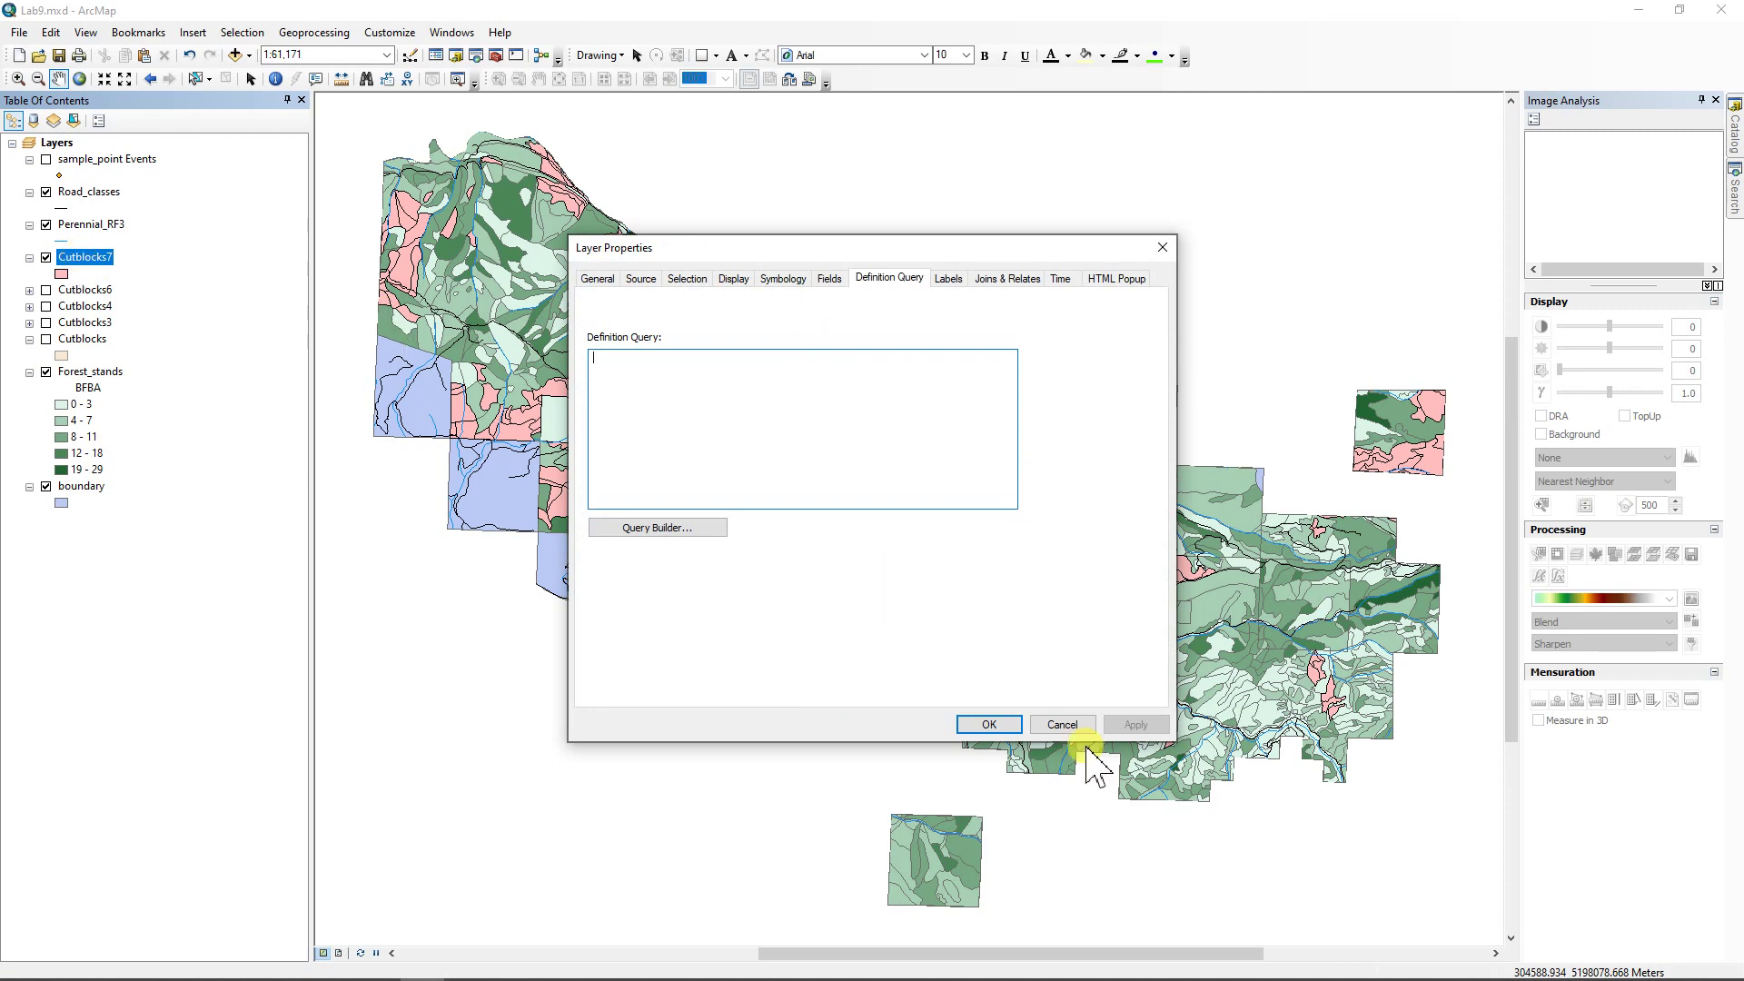
left_click(686, 278)
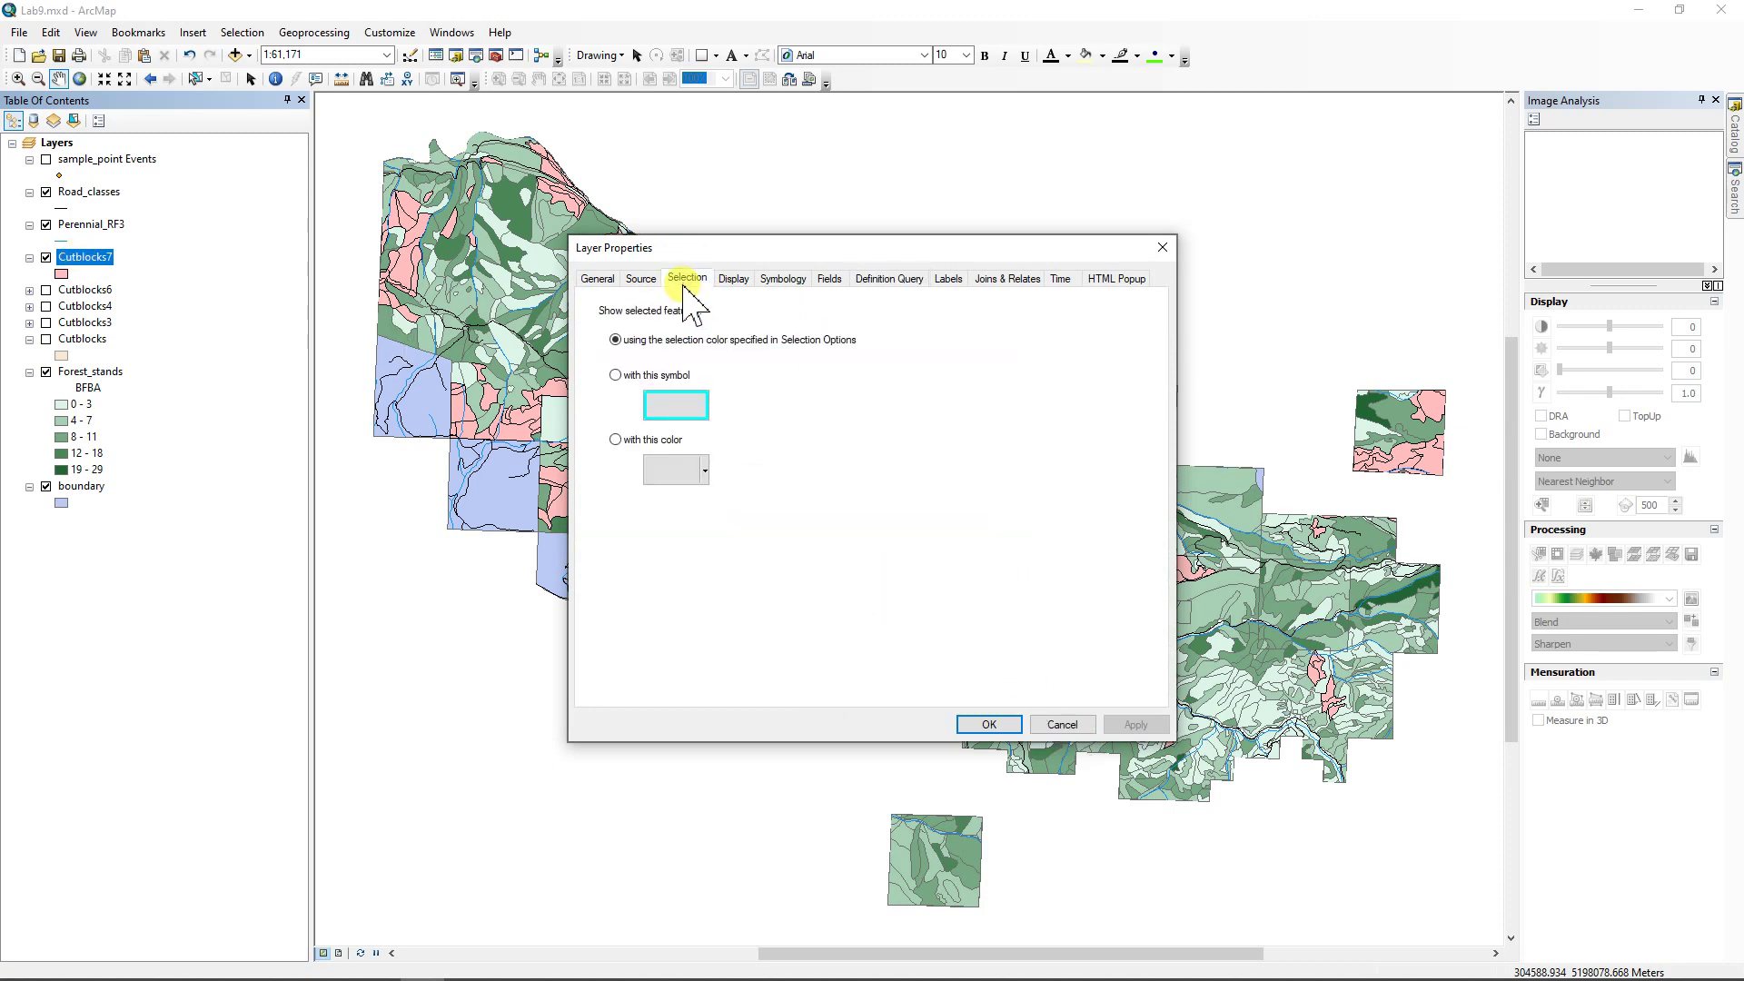
left_click(617, 375)
left_click(676, 405)
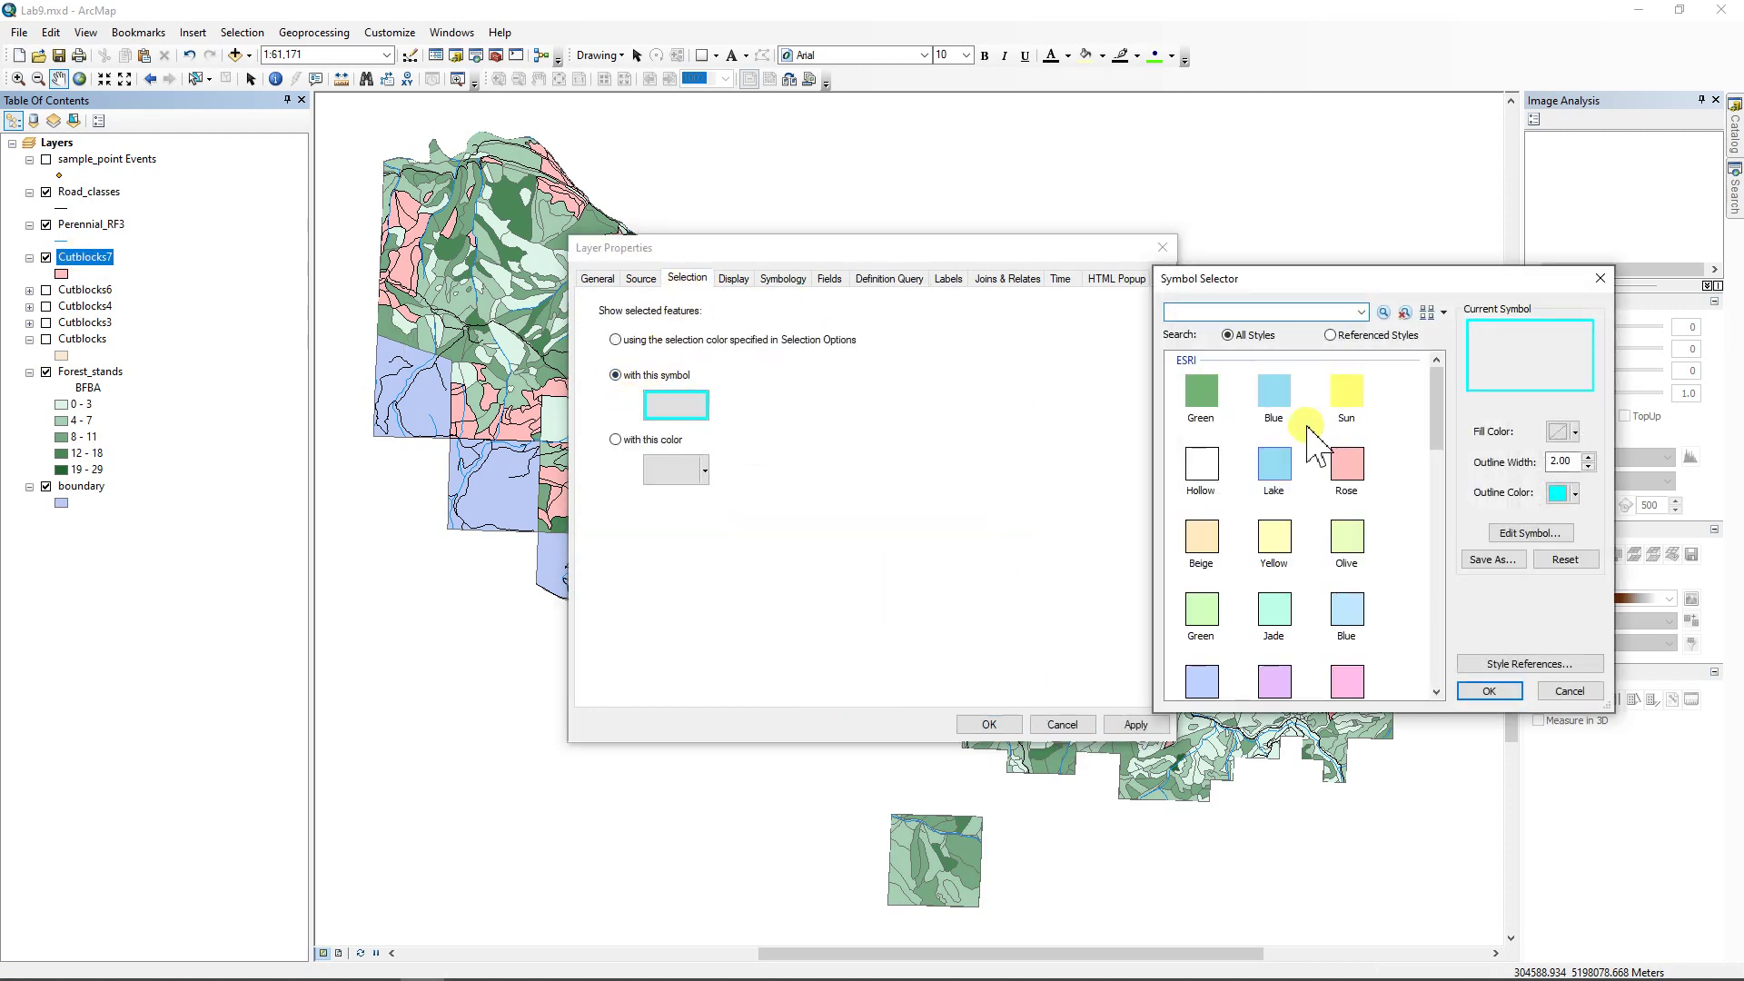
left_click(1573, 495)
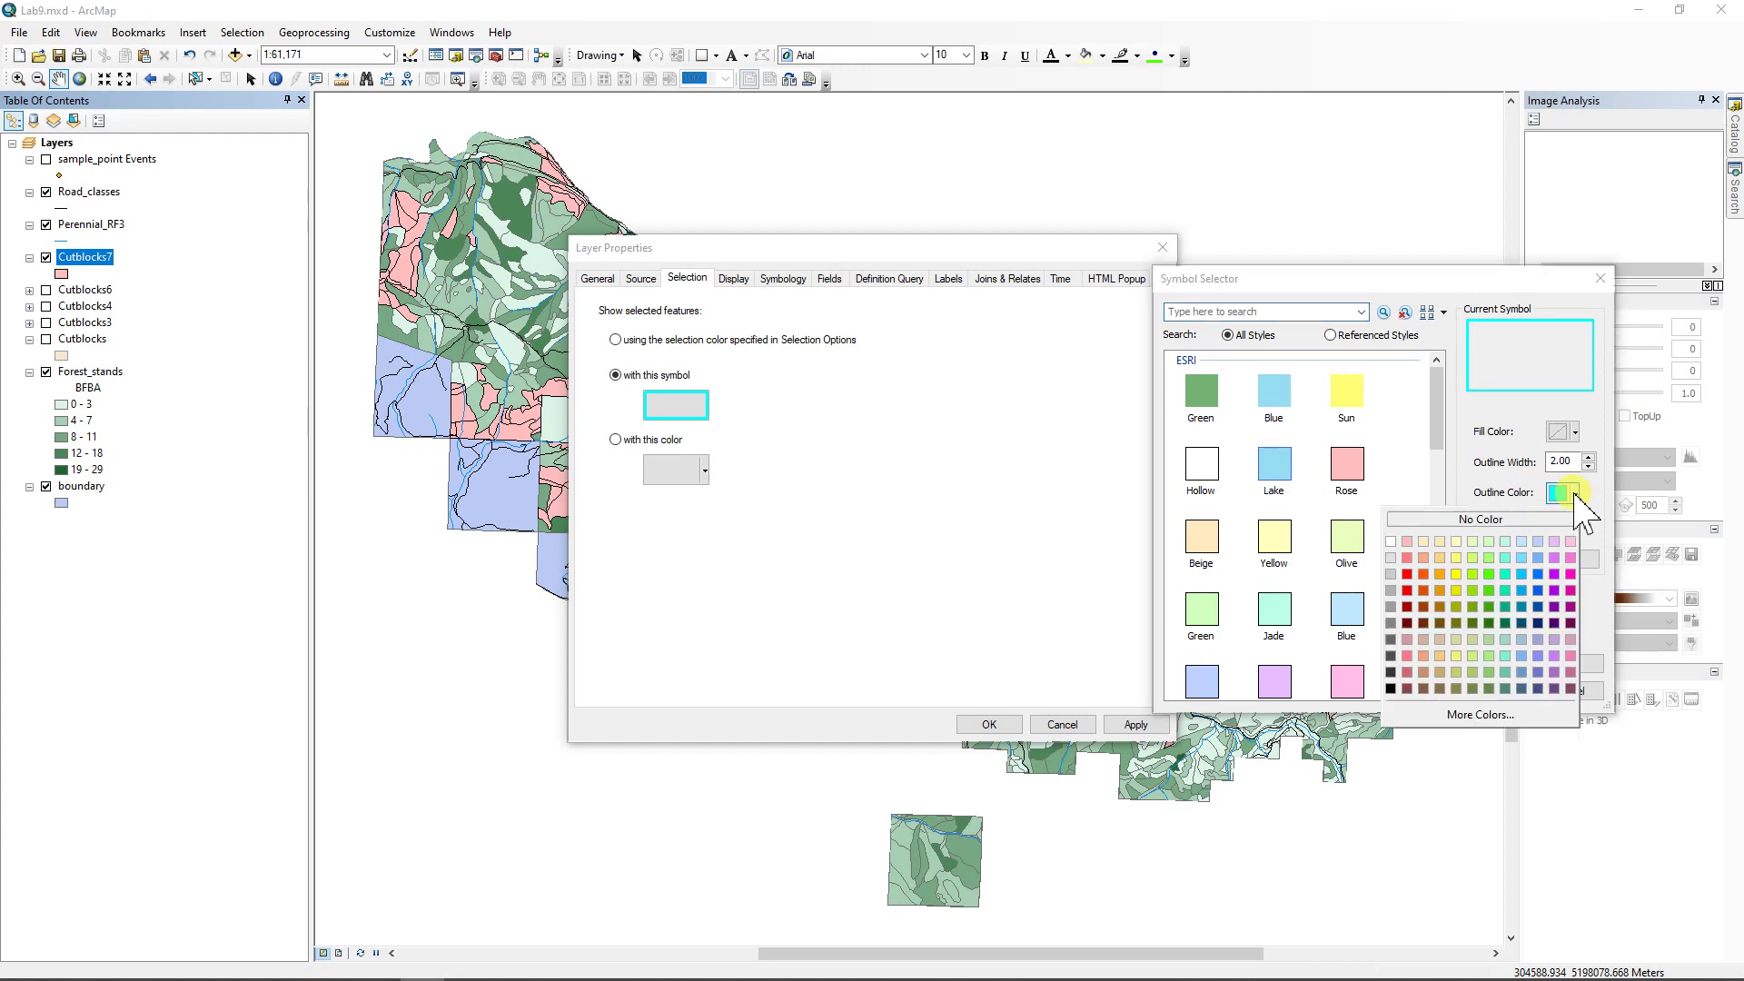
left_click(1404, 570)
left_click(1487, 692)
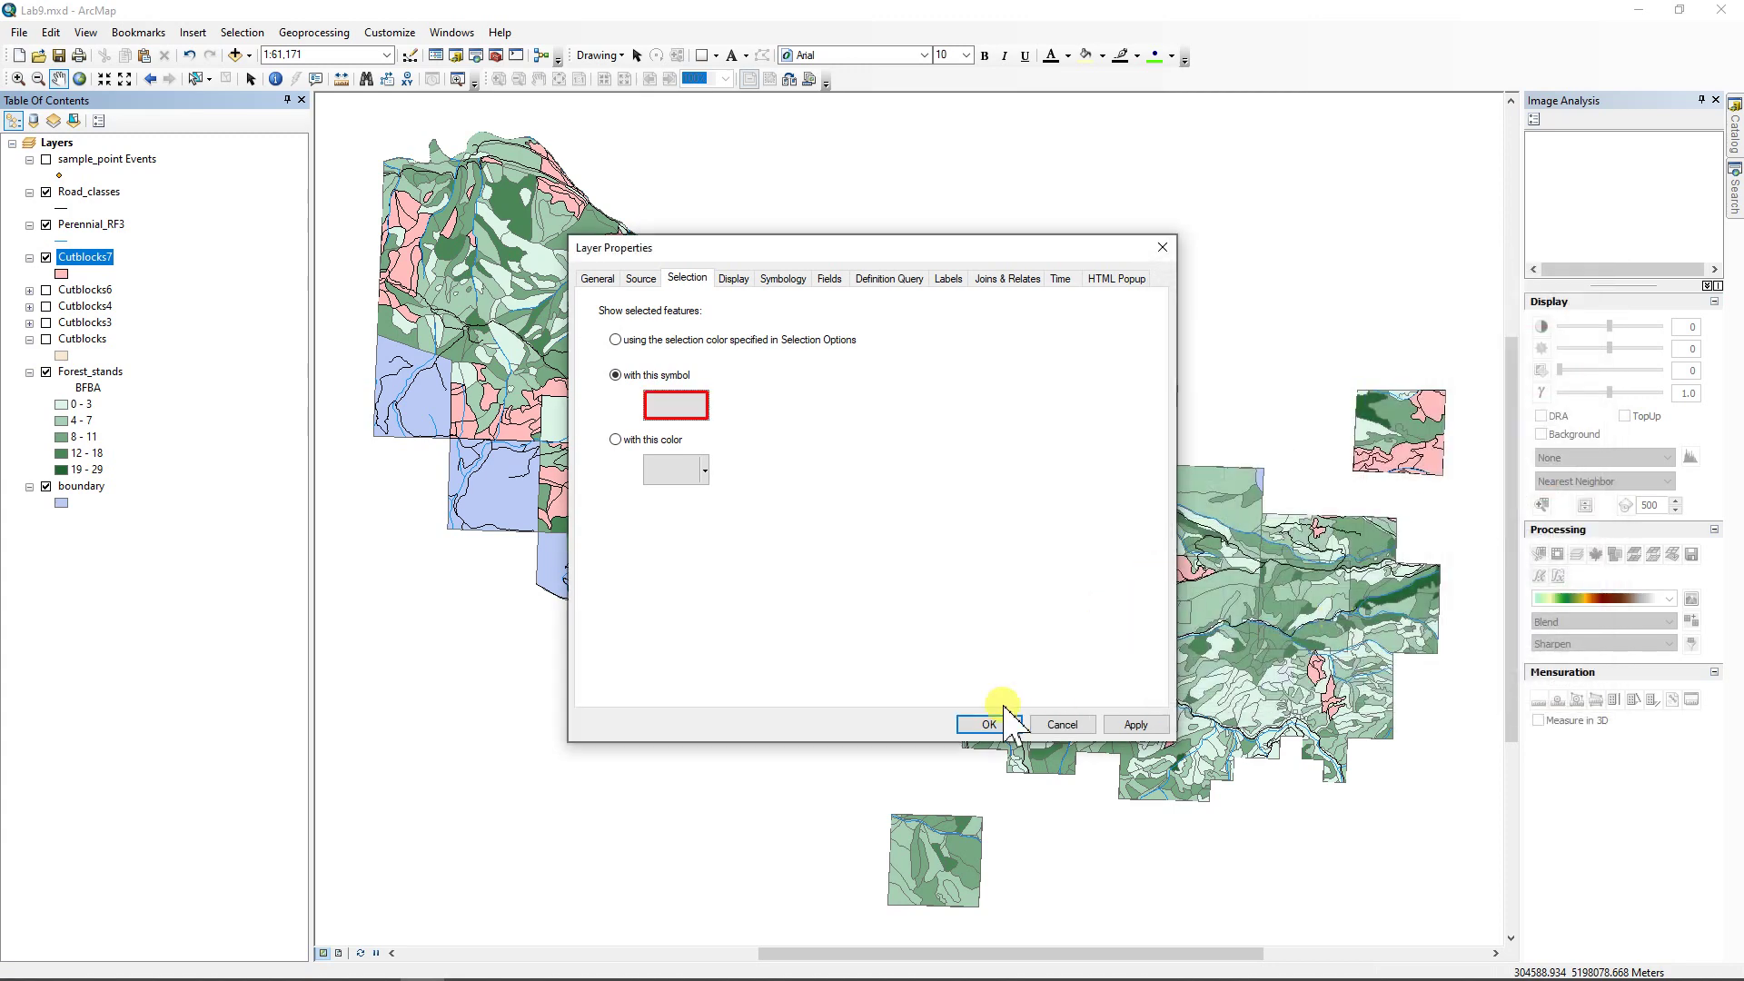
left_click(988, 725)
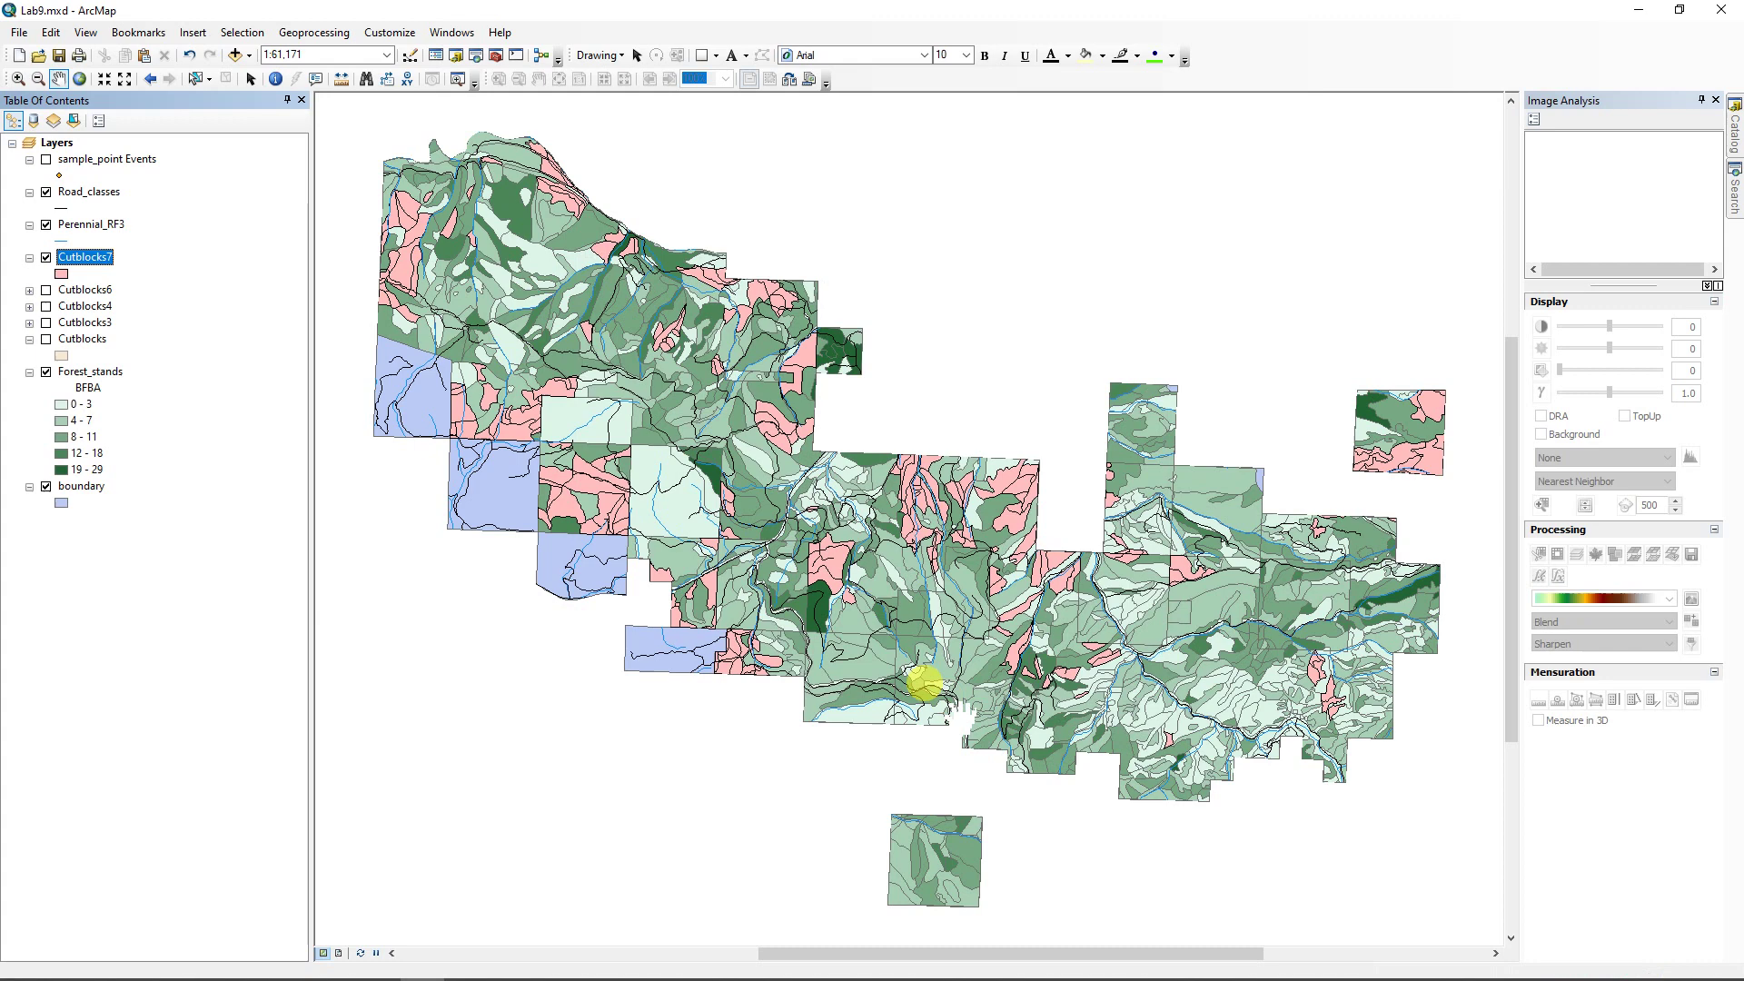
left_click(81, 259)
- Open the Cutblocks7 attribute table and select all 207 records
double_click(81, 260, "ctrl")
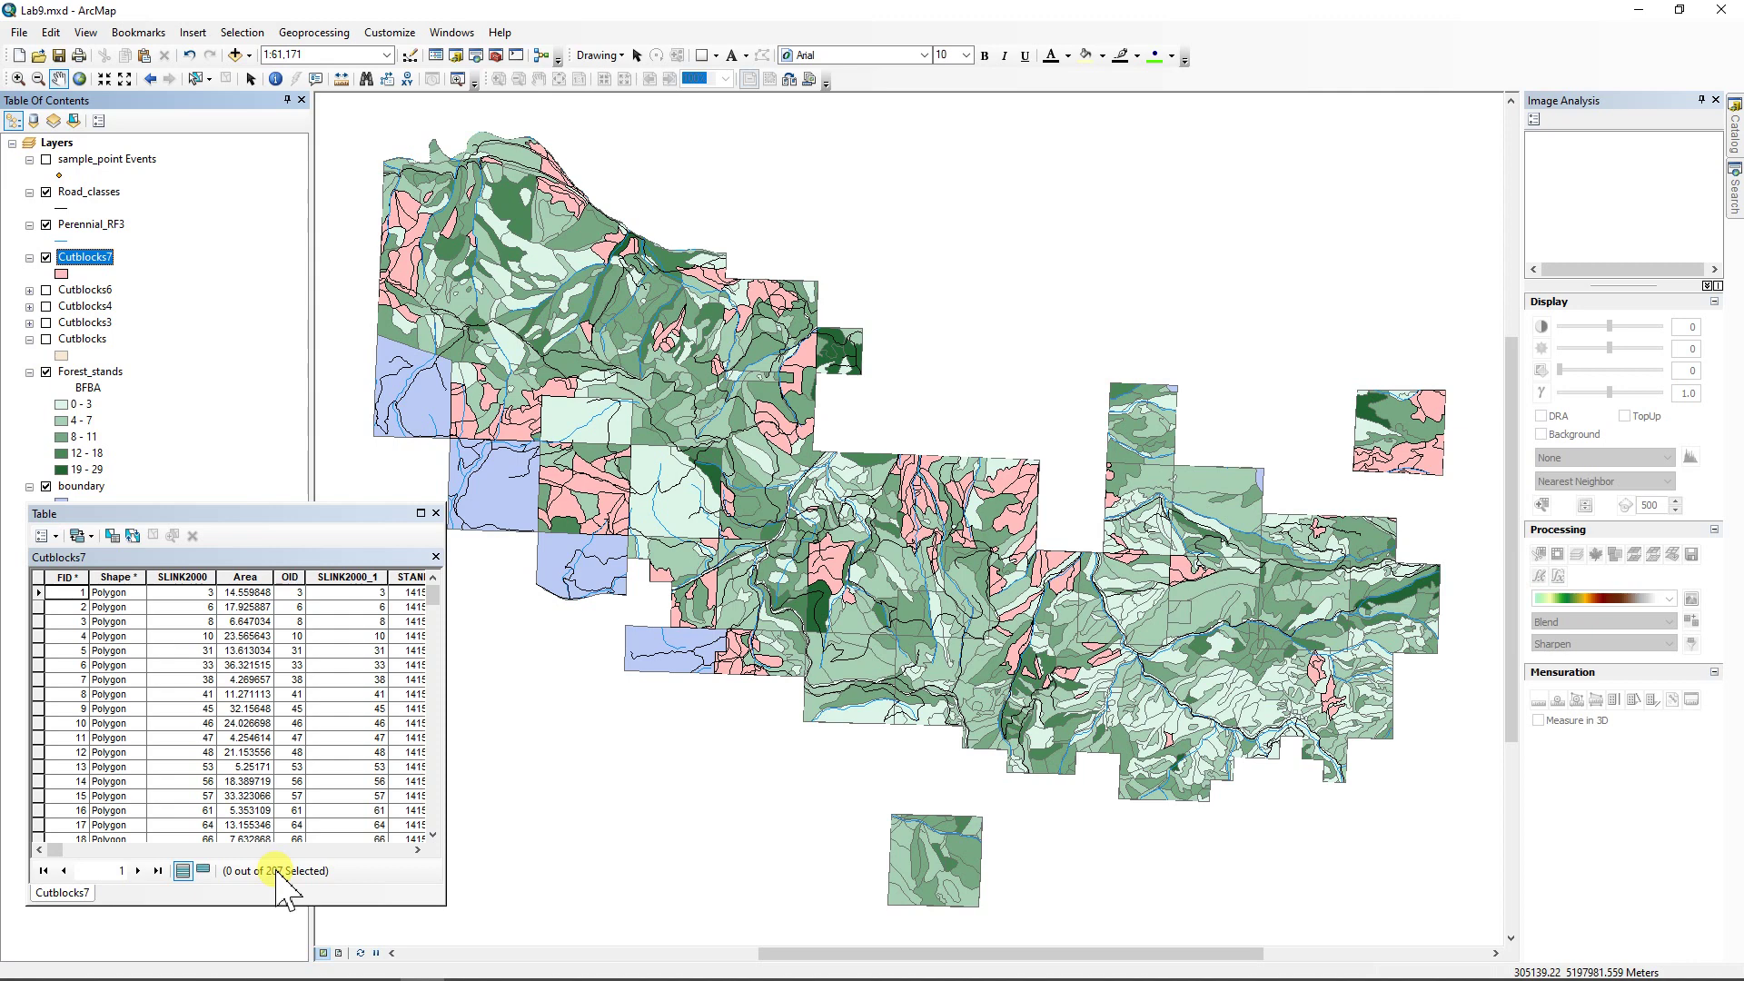
left_click(52, 536)
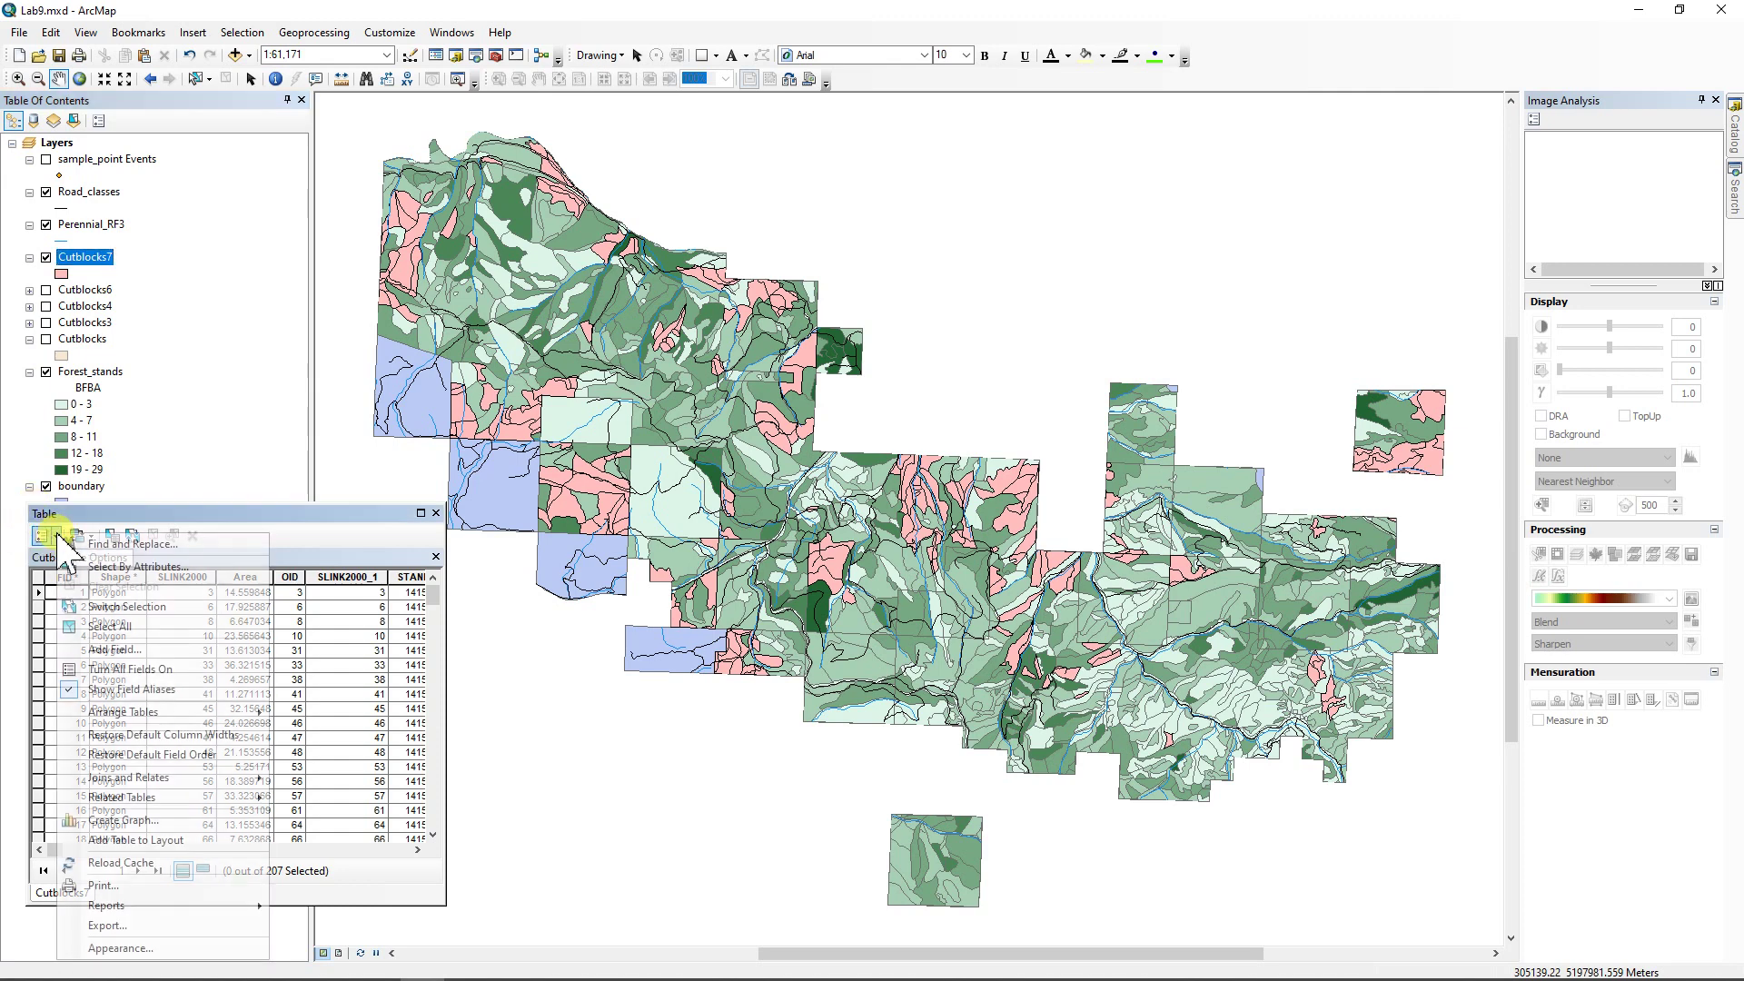
left_click(108, 626)
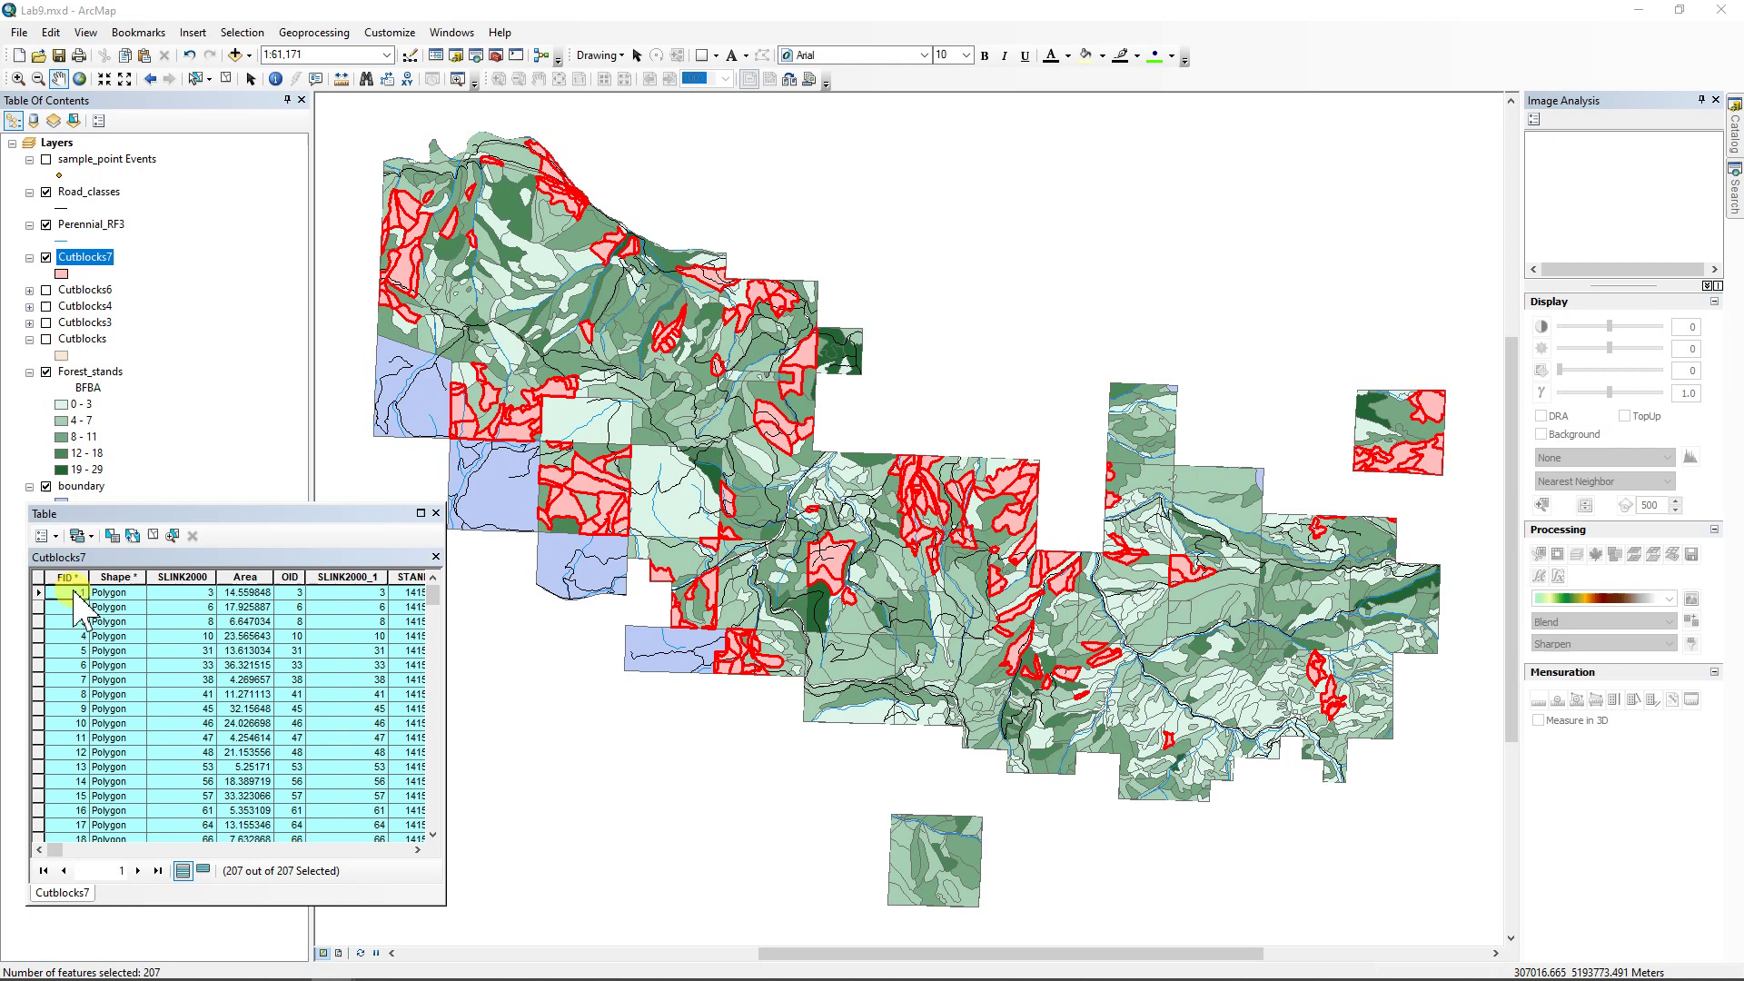
- Open Select By Attributes from Table Options and move the query window over the map
left_click(57, 538)
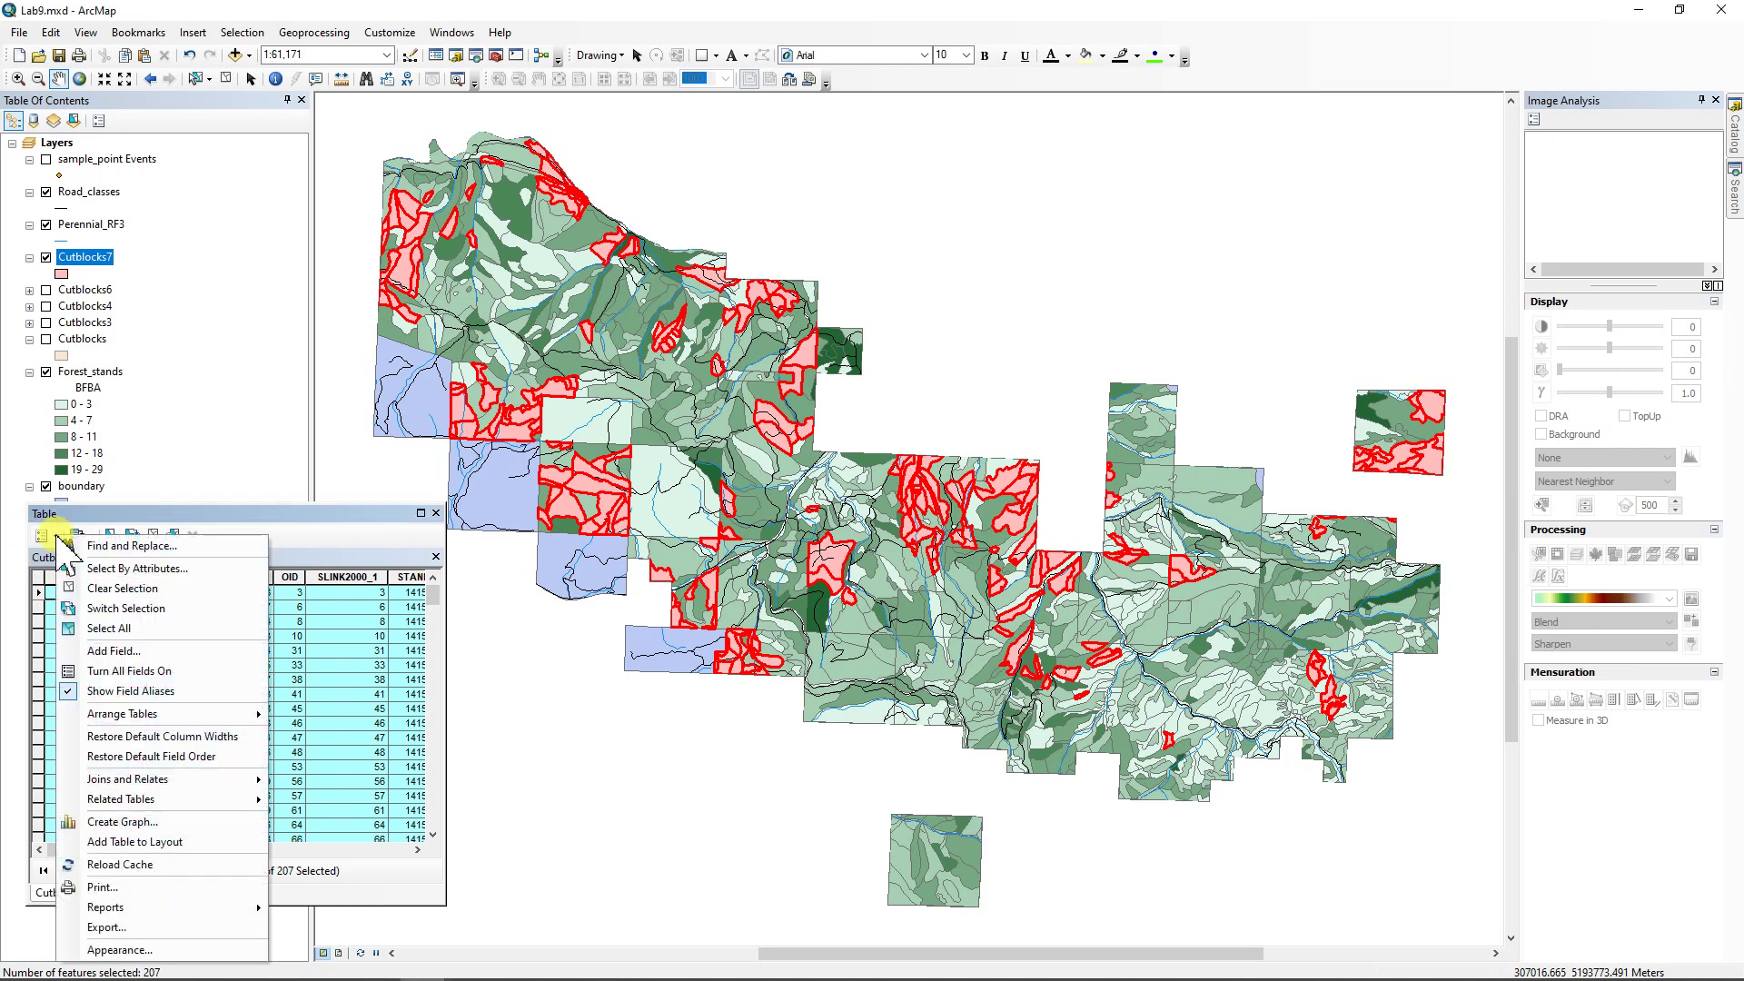
left_click(124, 569)
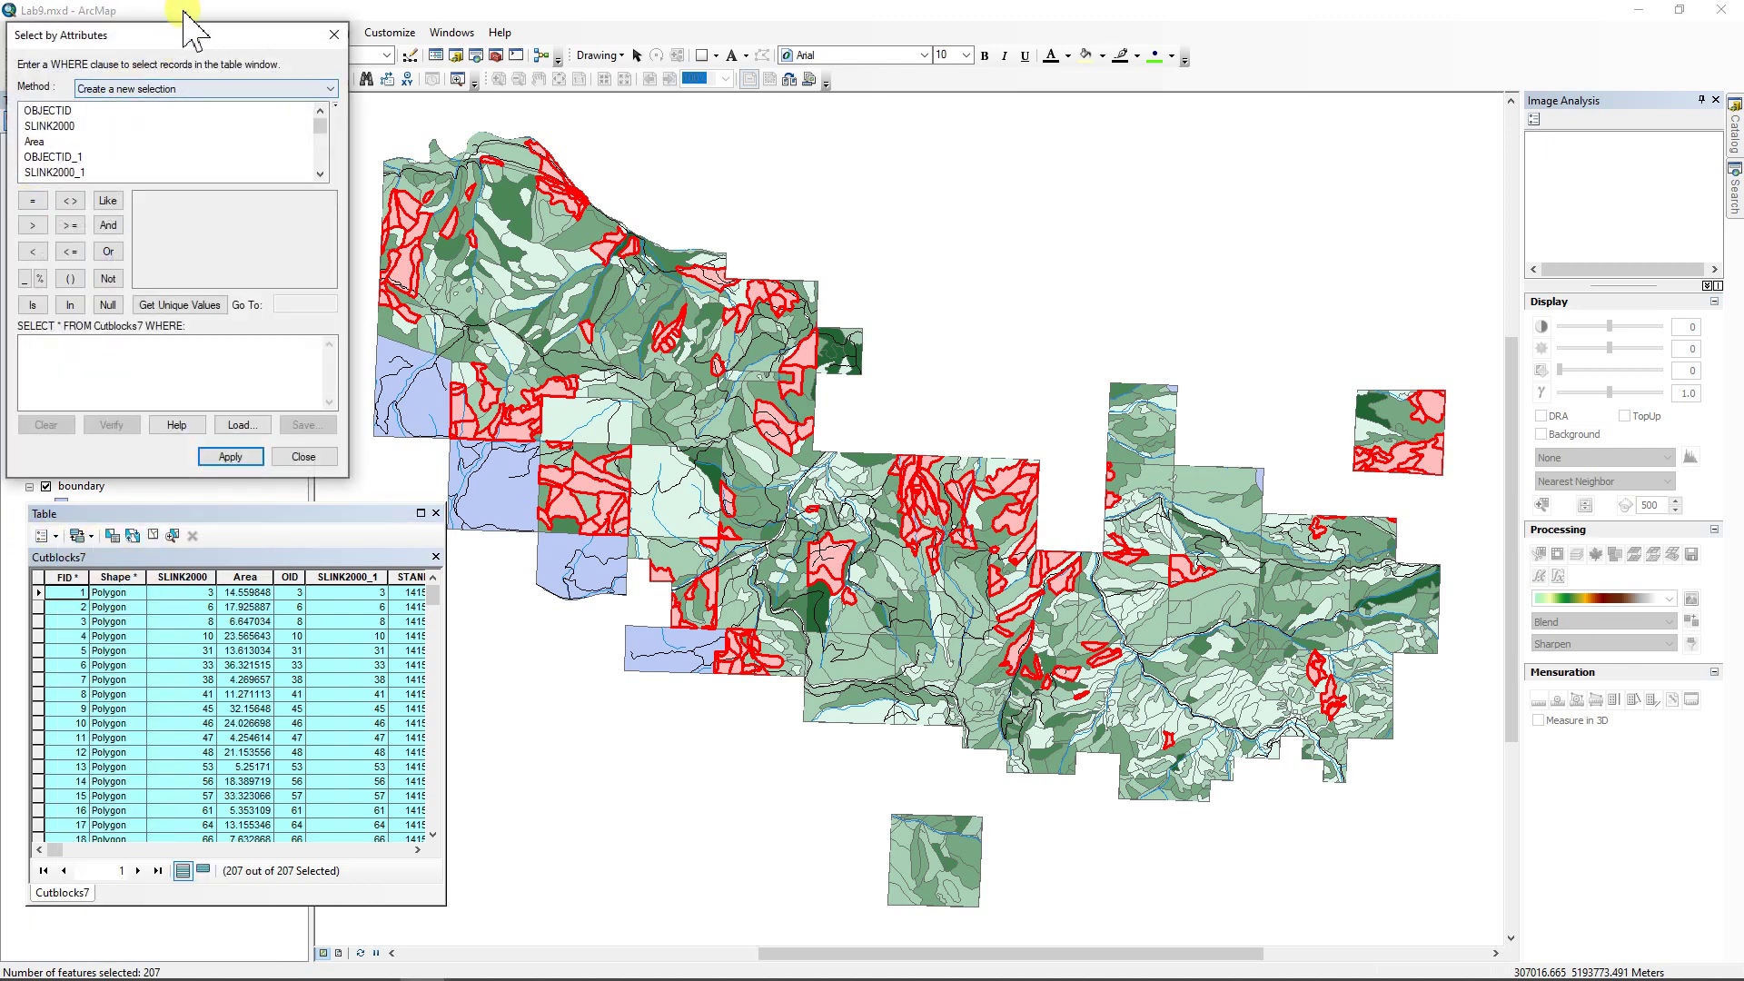
left_click_drag(182, 41, 747, 376)
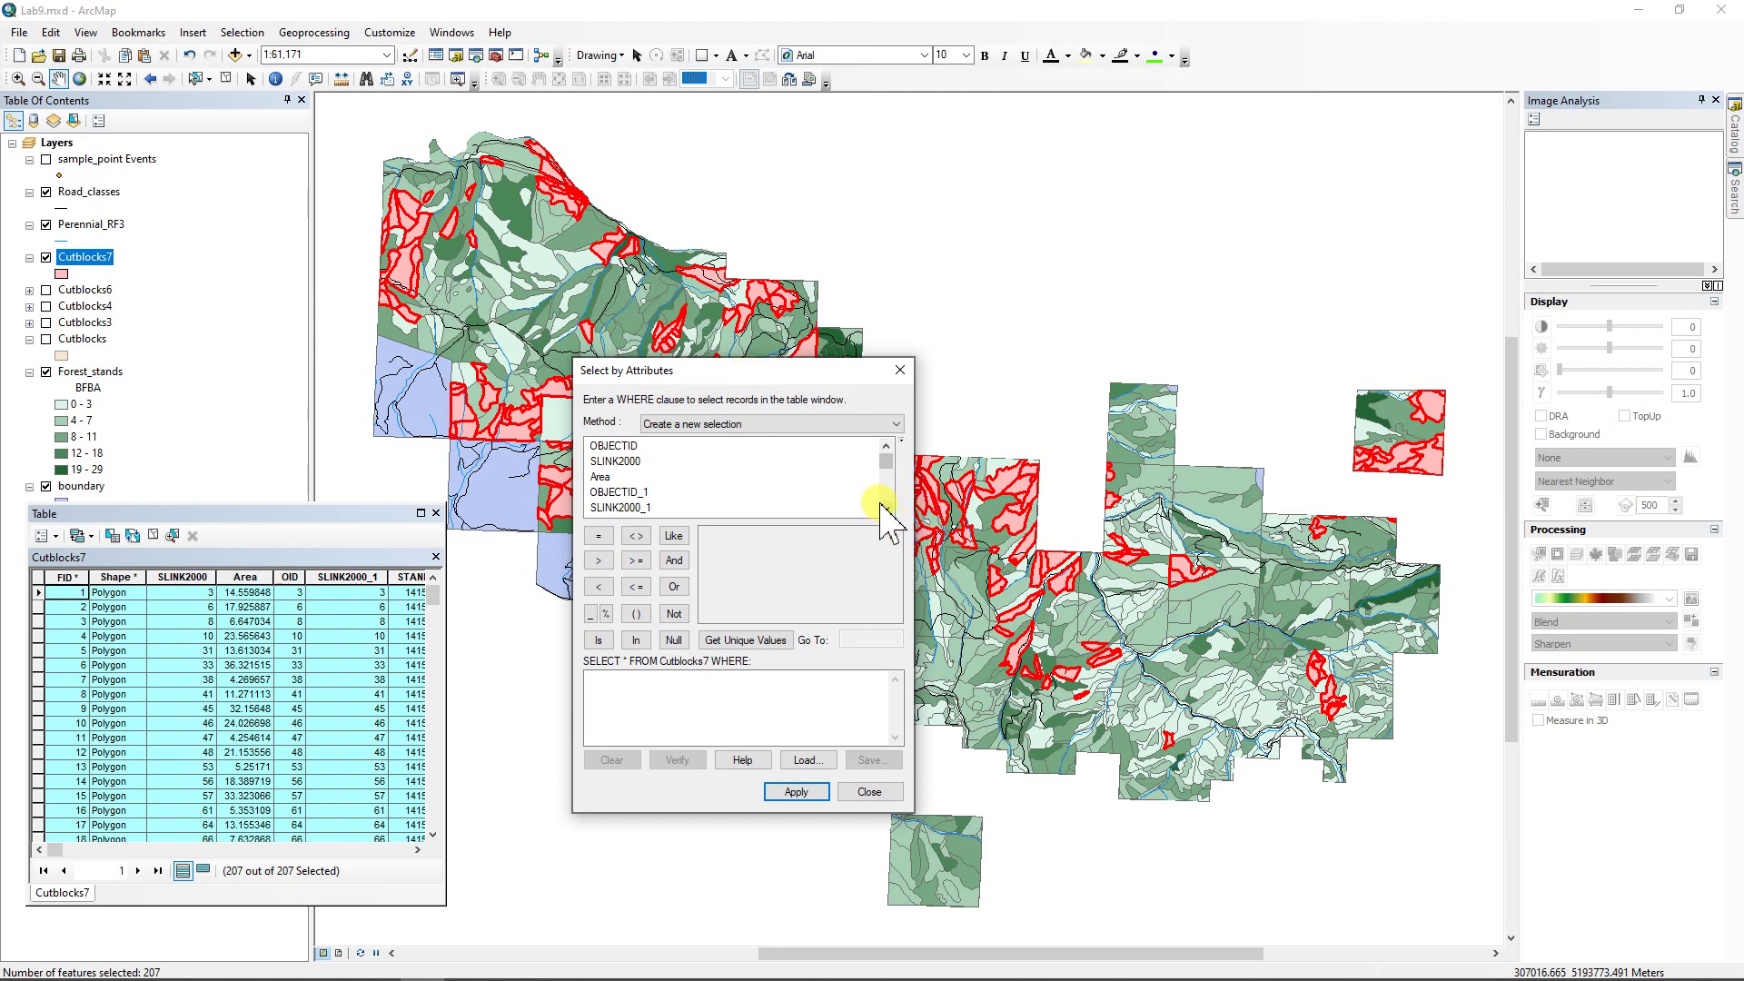
left_click(886, 507)
left_click(885, 508)
left_click(885, 508)
left_click(886, 508)
left_click(886, 508)
left_click(885, 508)
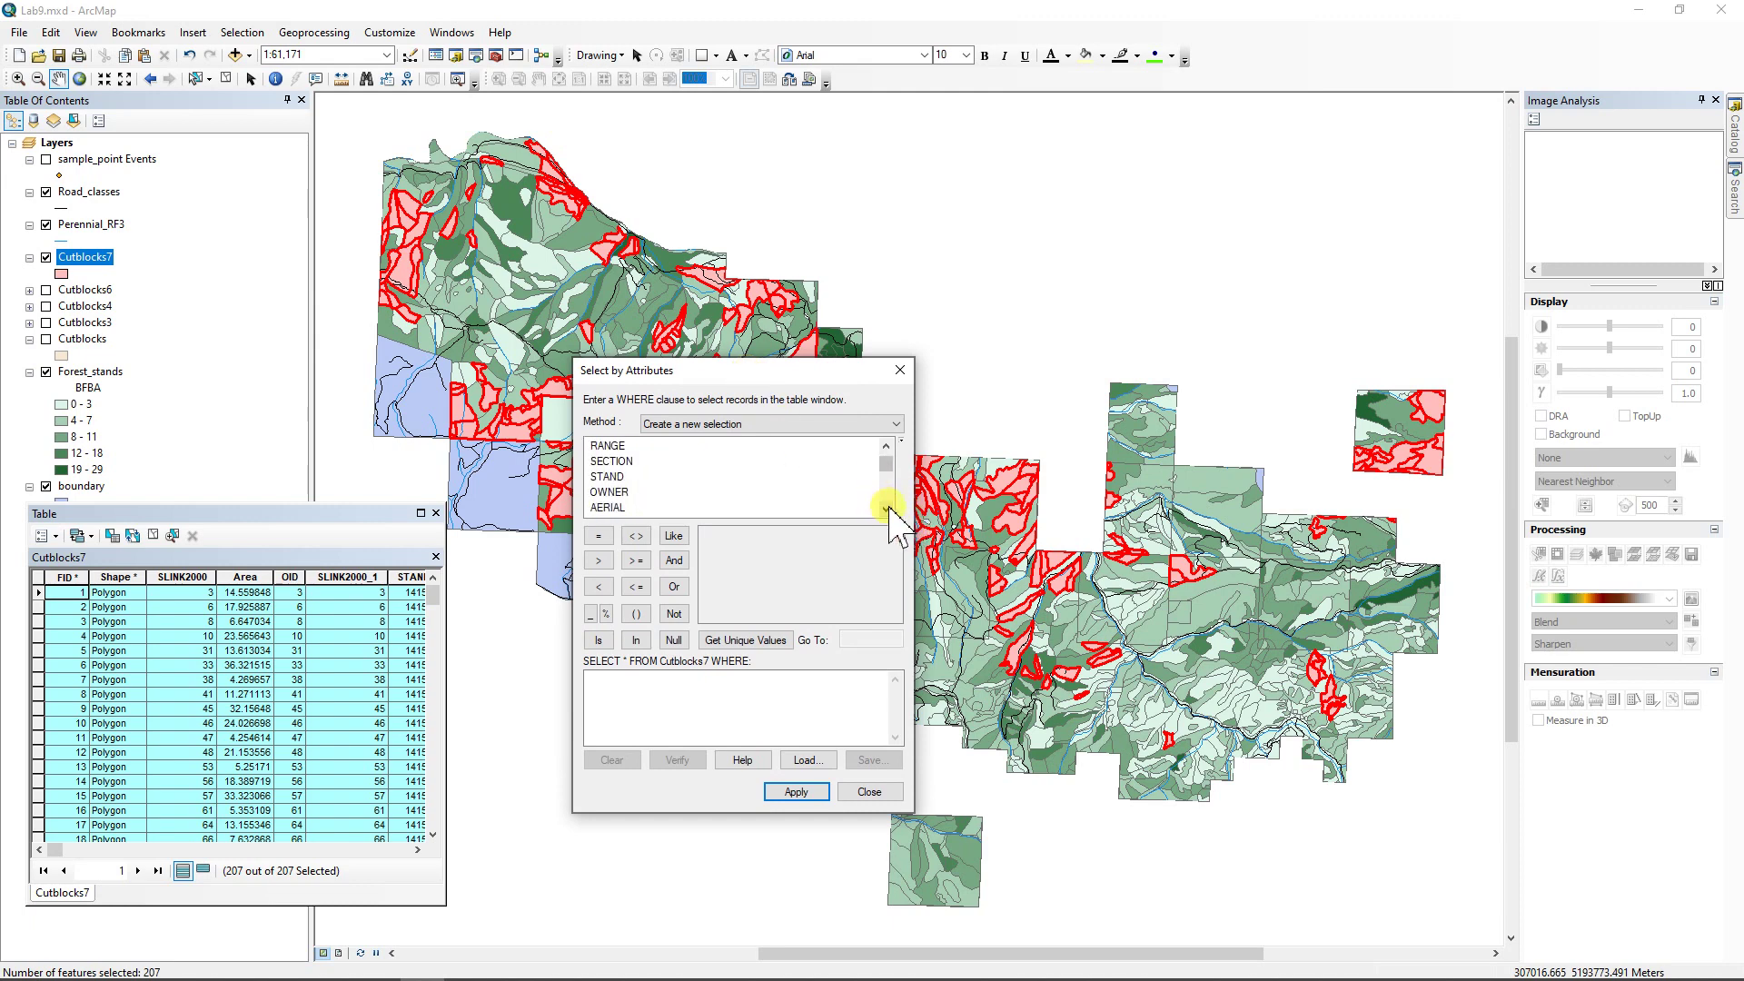
left_click(886, 508)
left_click(885, 508)
left_click(885, 508)
left_click(886, 508)
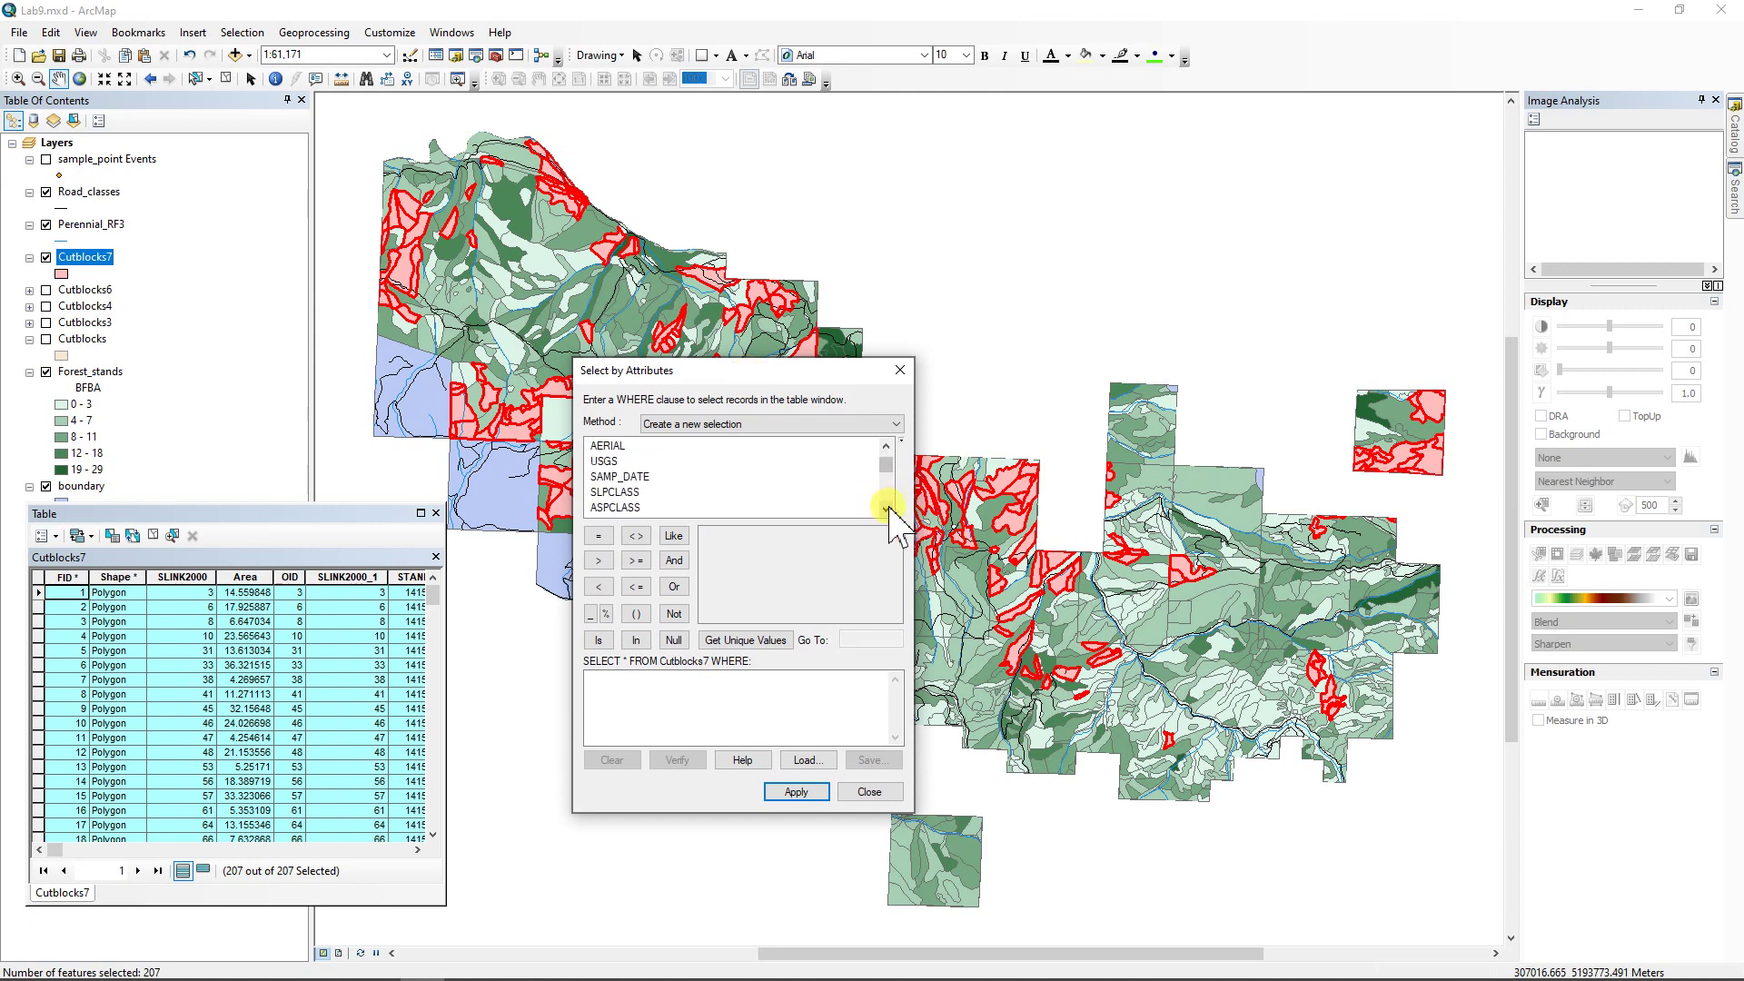
- Apply the query SLPCLASS IN ('0-4%', '5-15%') and list only the 70 selected records
double_click(625, 493)
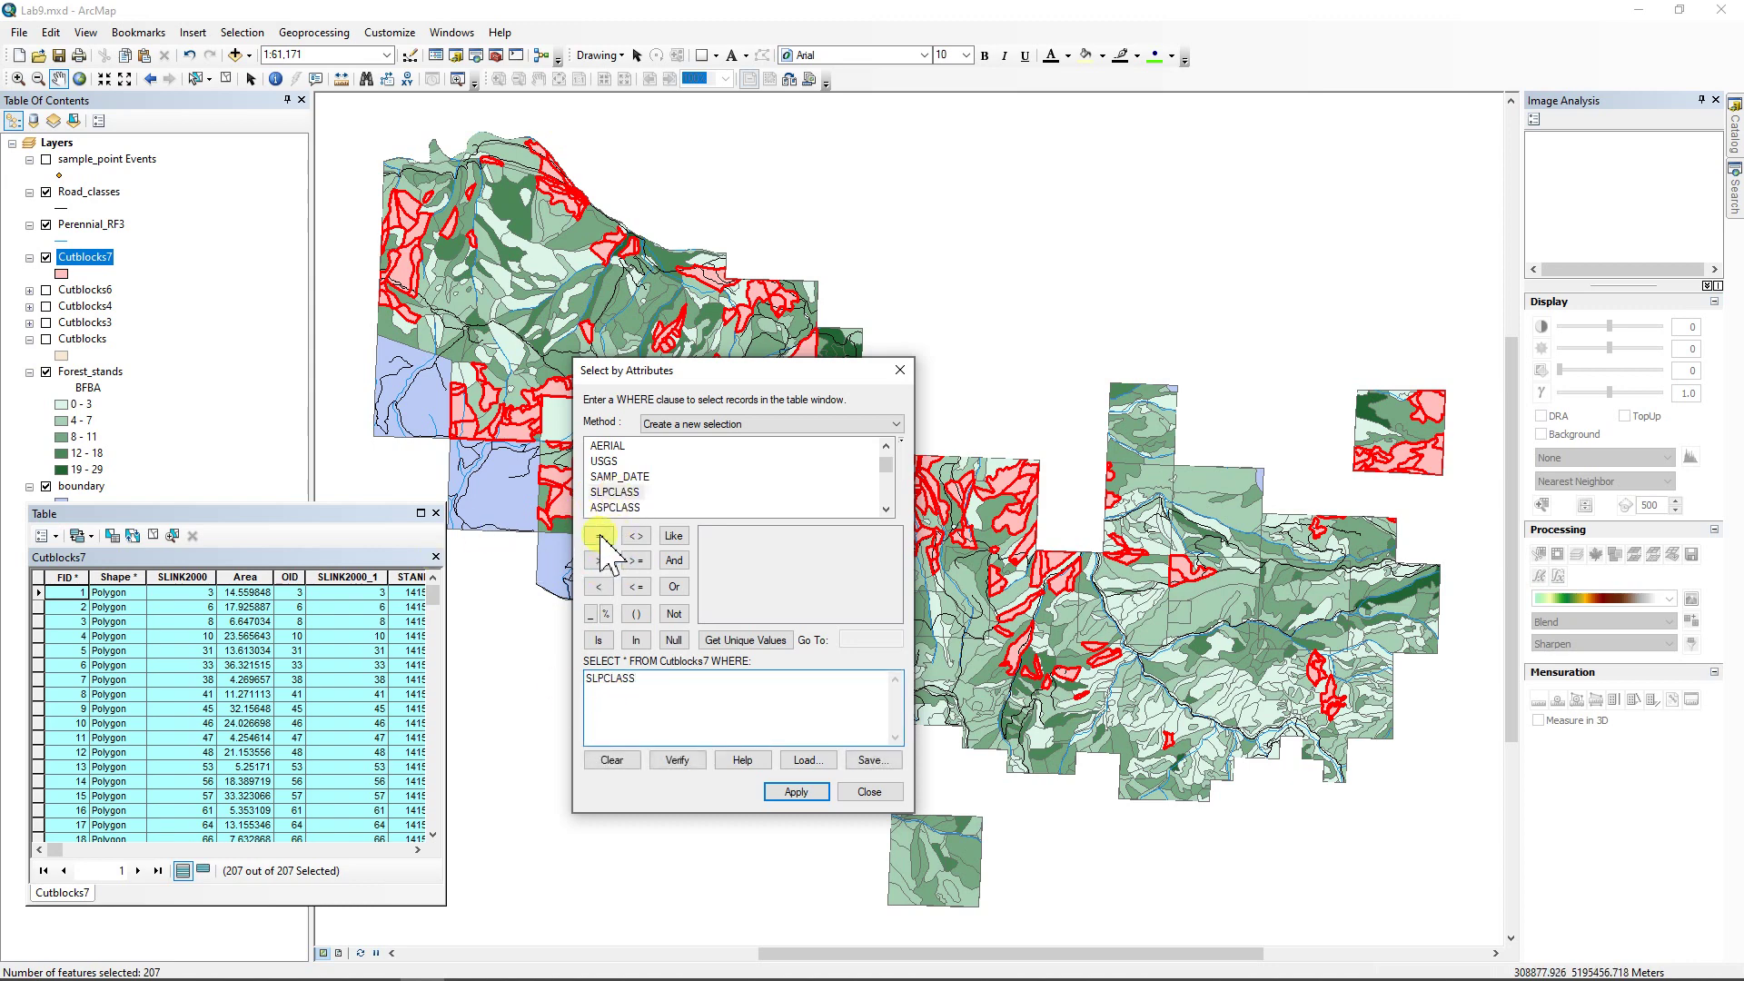
left_click(598, 536)
left_click(747, 641)
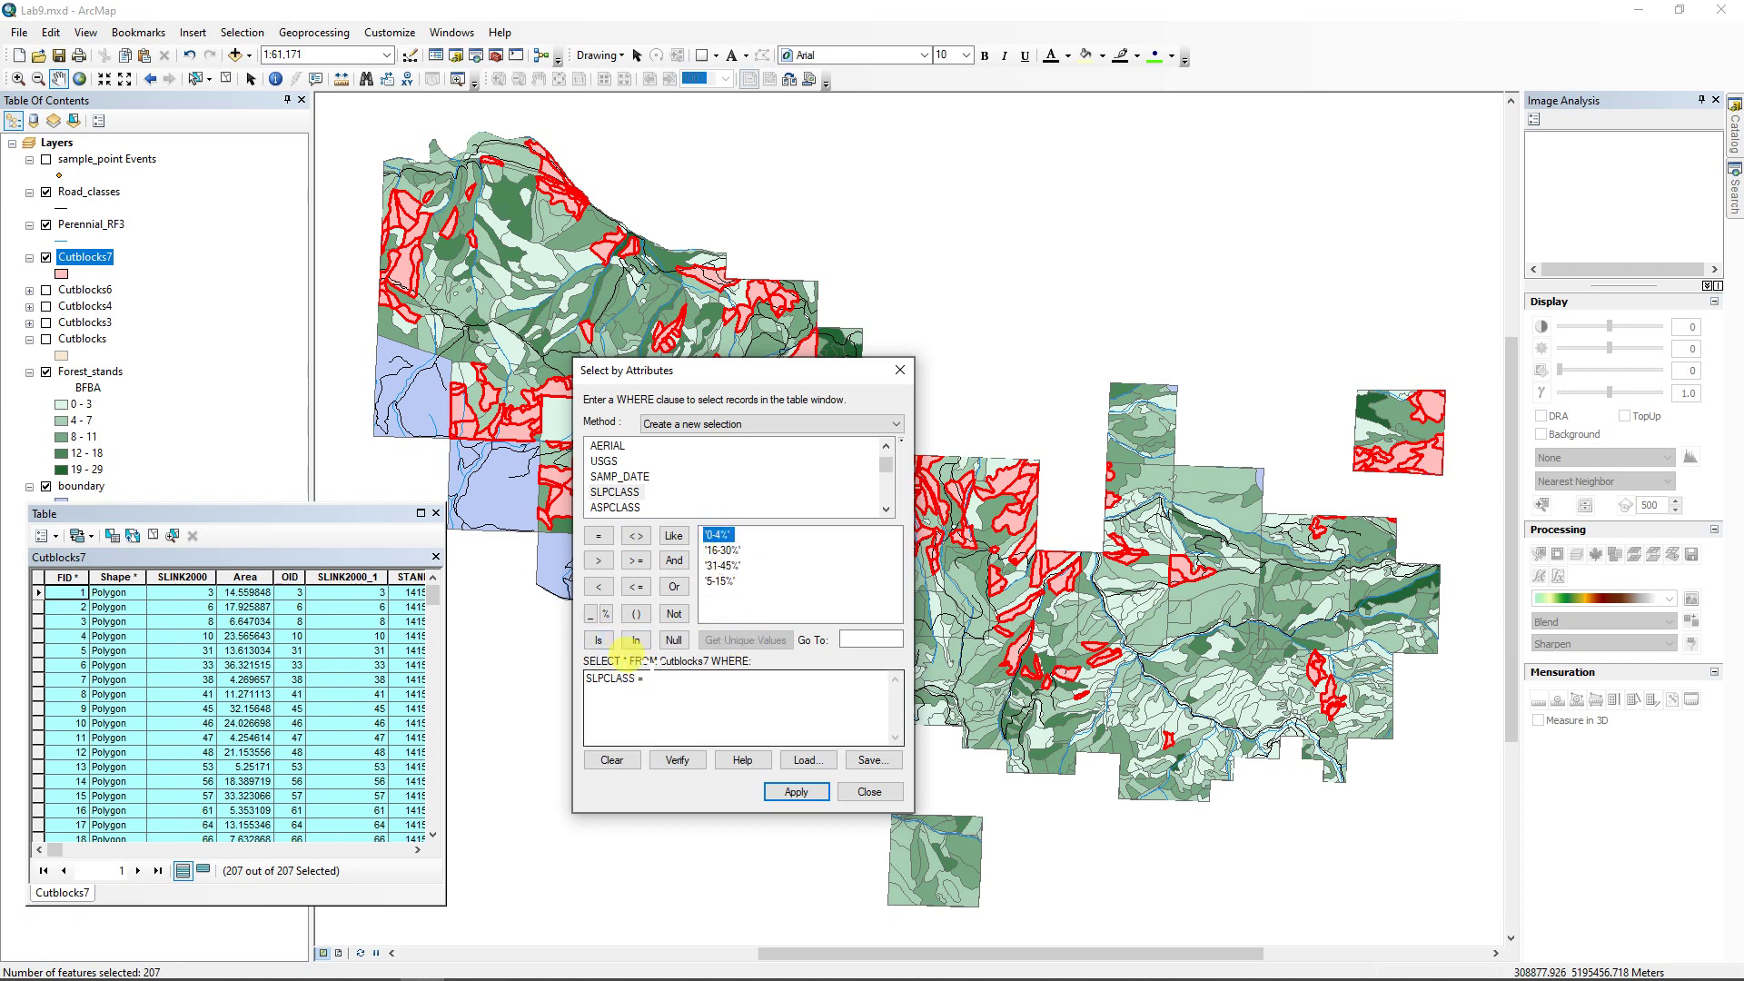
left_click(651, 672)
left_click(636, 640)
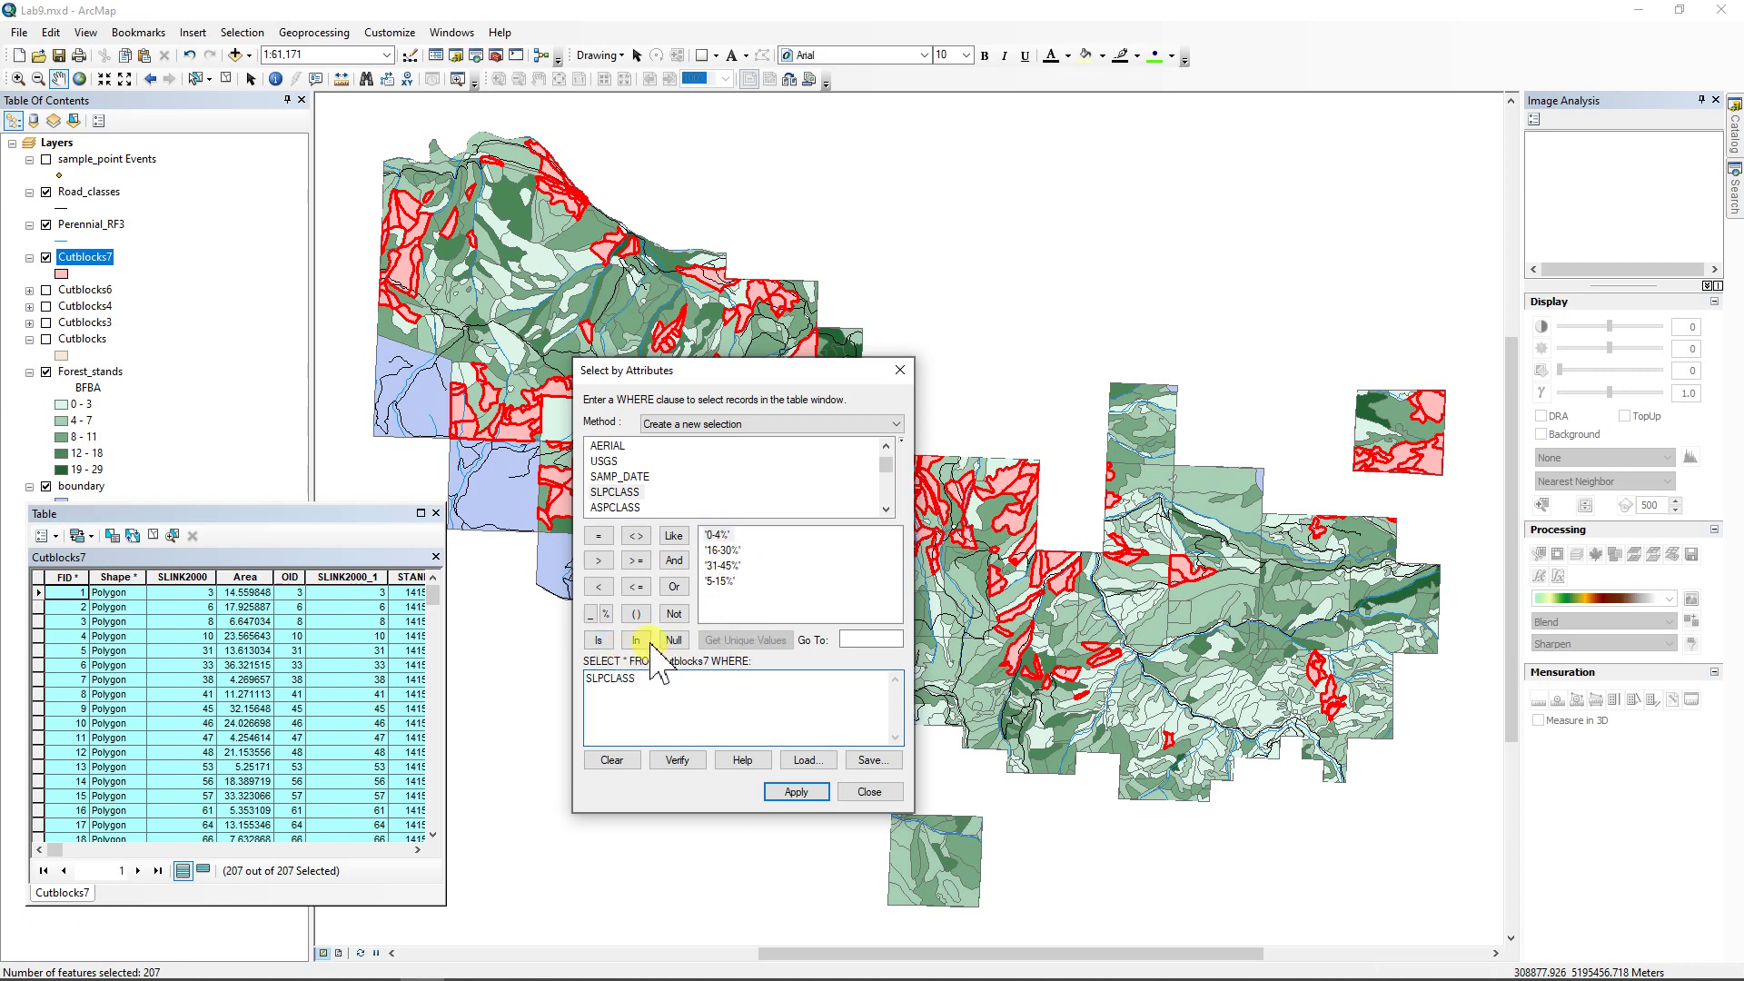
left_click(636, 614)
type(", '5-15%')")
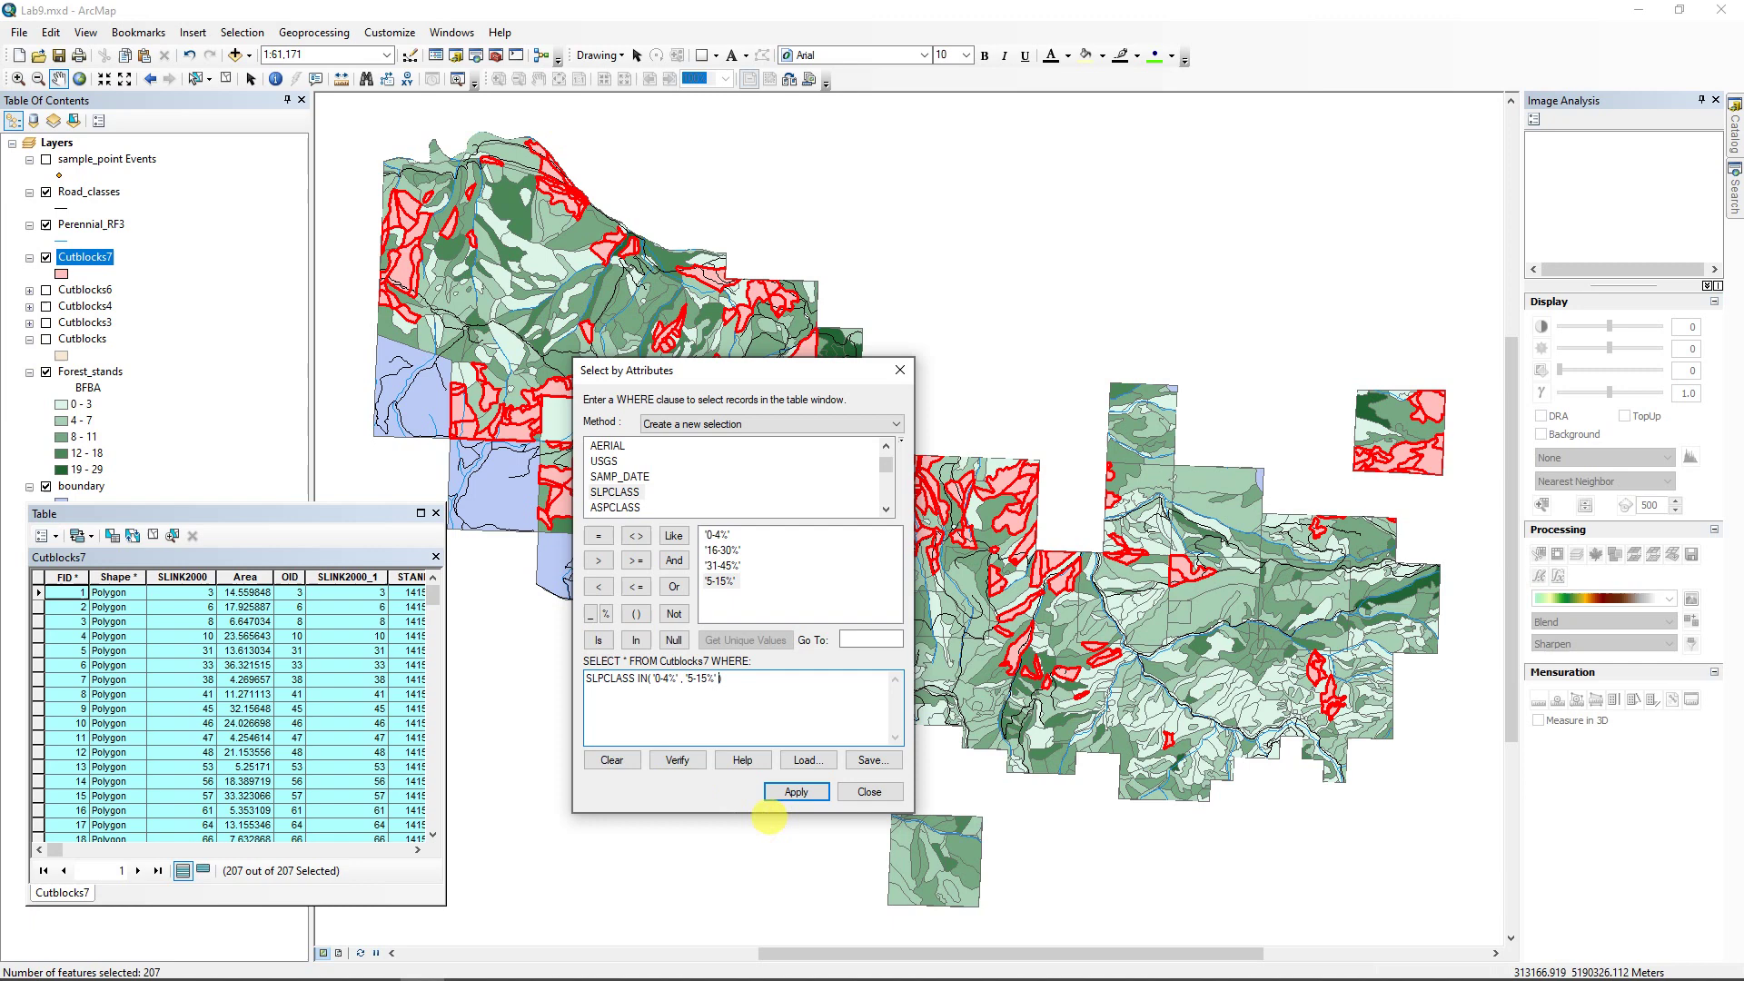
left_click(796, 792)
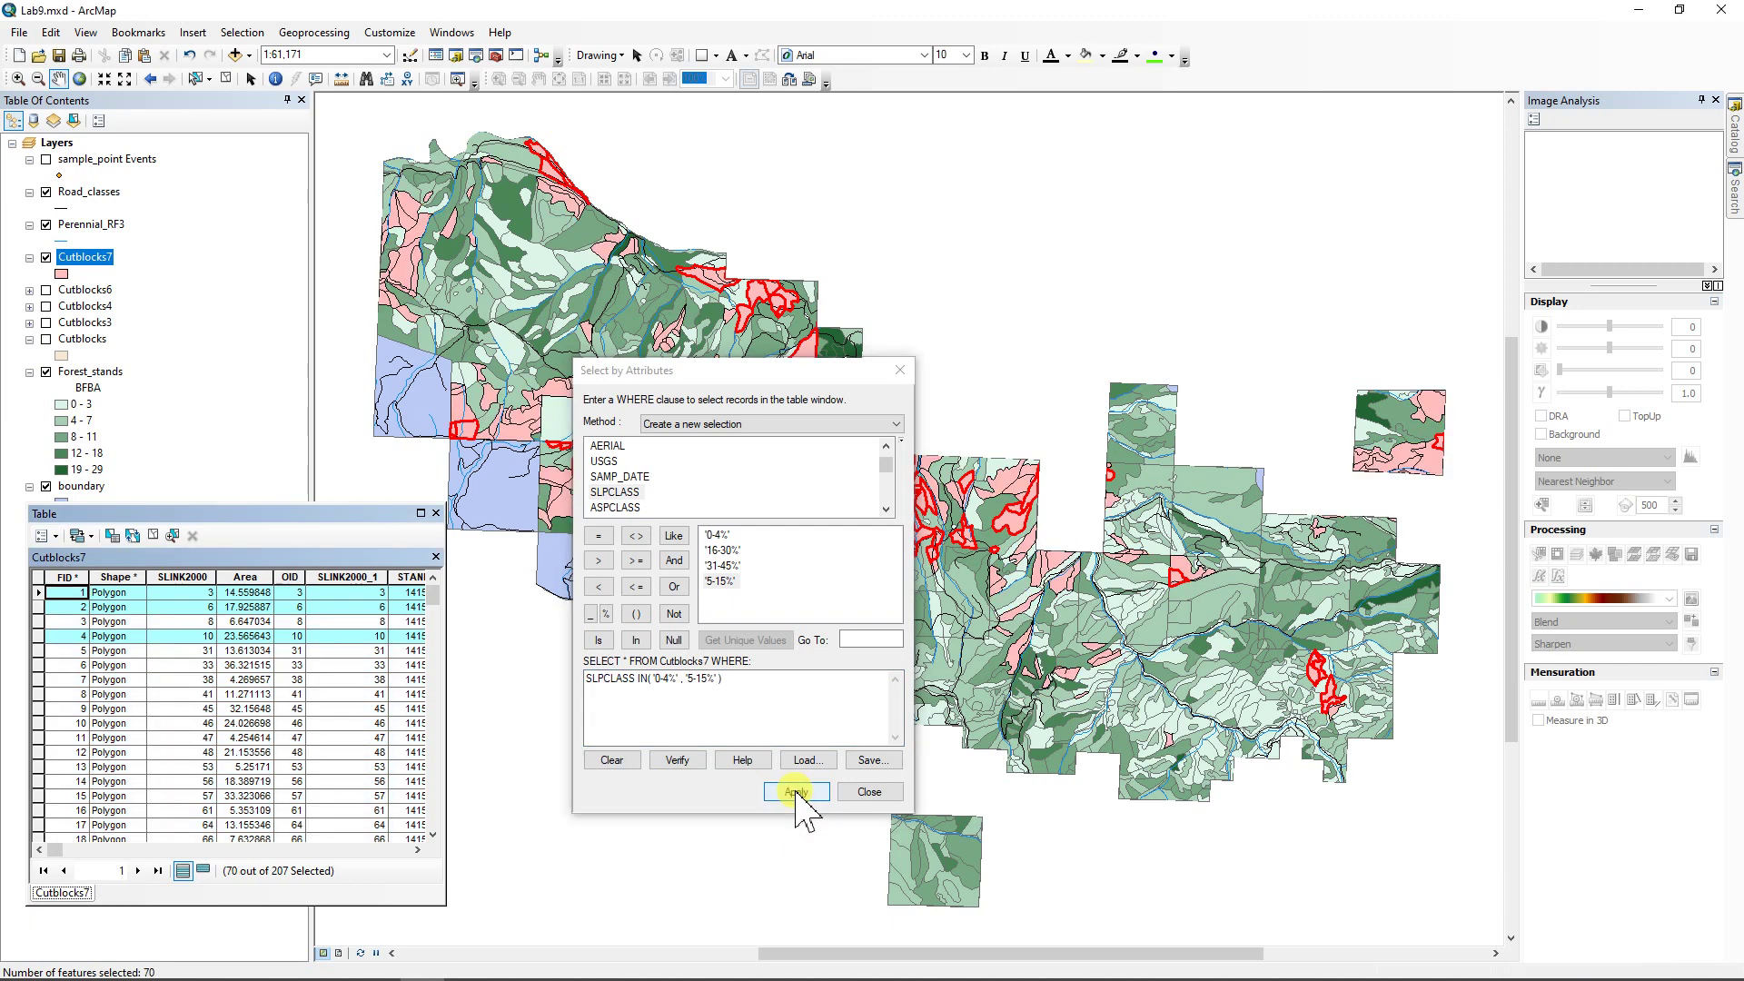
left_click(204, 870)
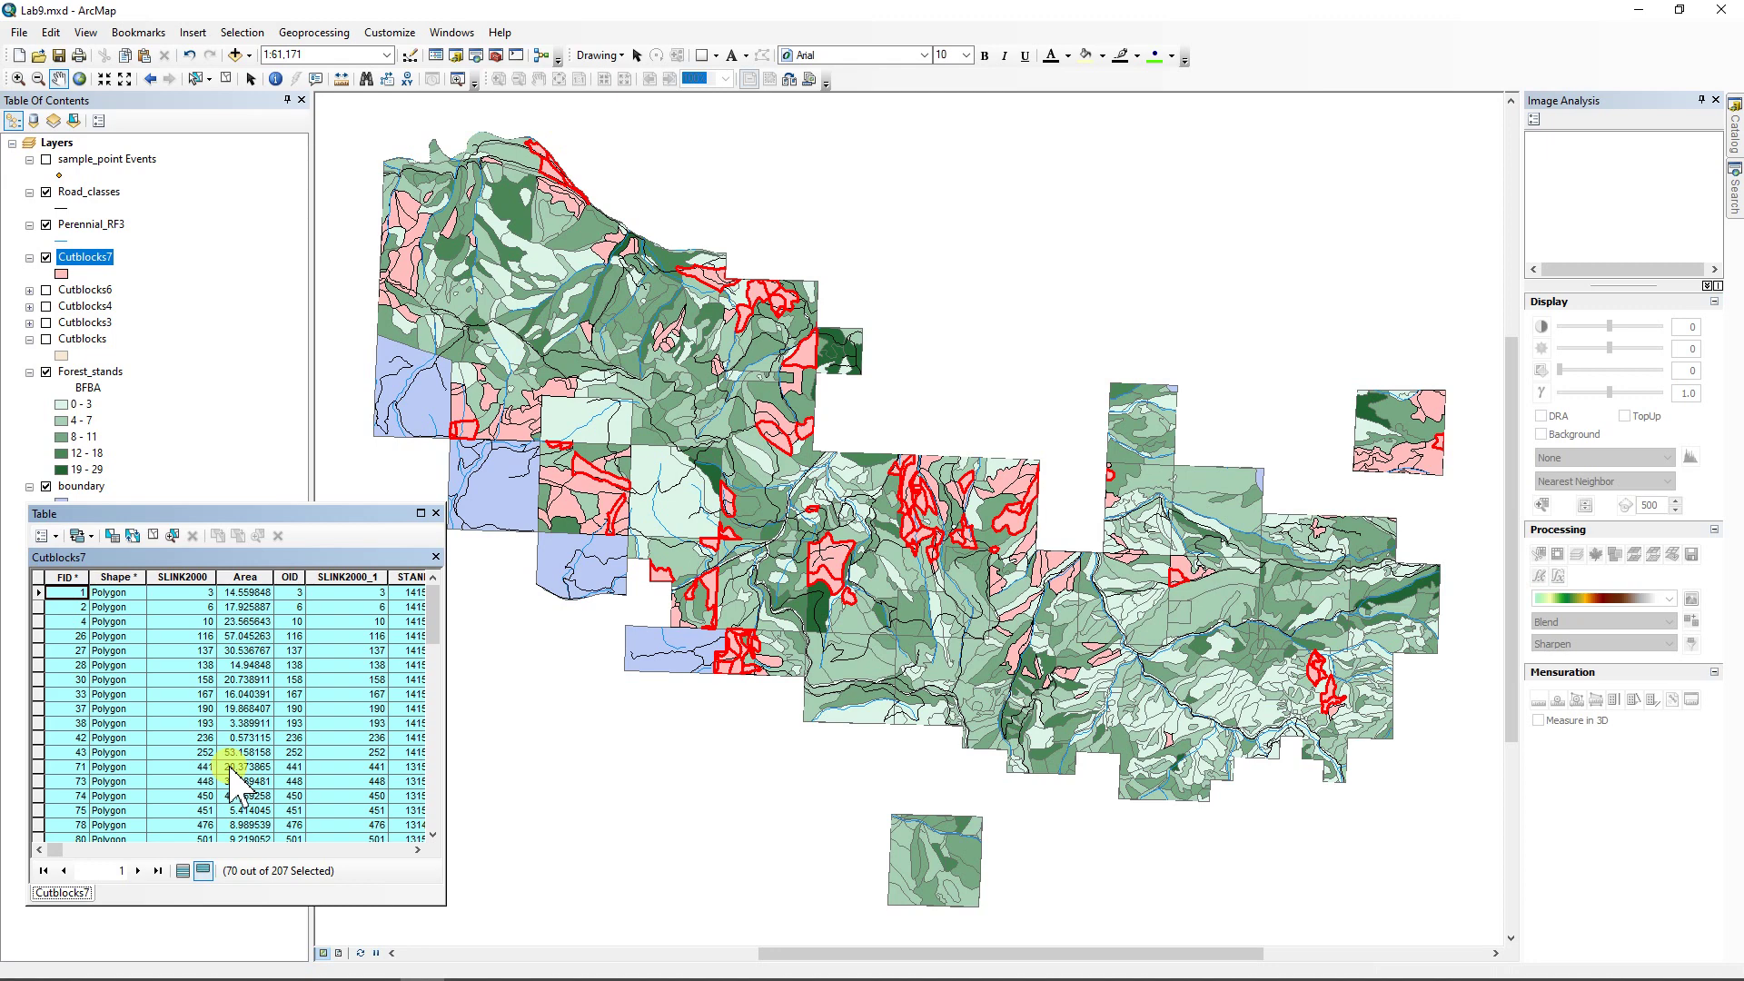
- Export the 70 selected cutblocks to Lubrecht_Data as Cutblocks8, then hide and collapse that layer
right_click(86, 257)
mouse_move(141, 582)
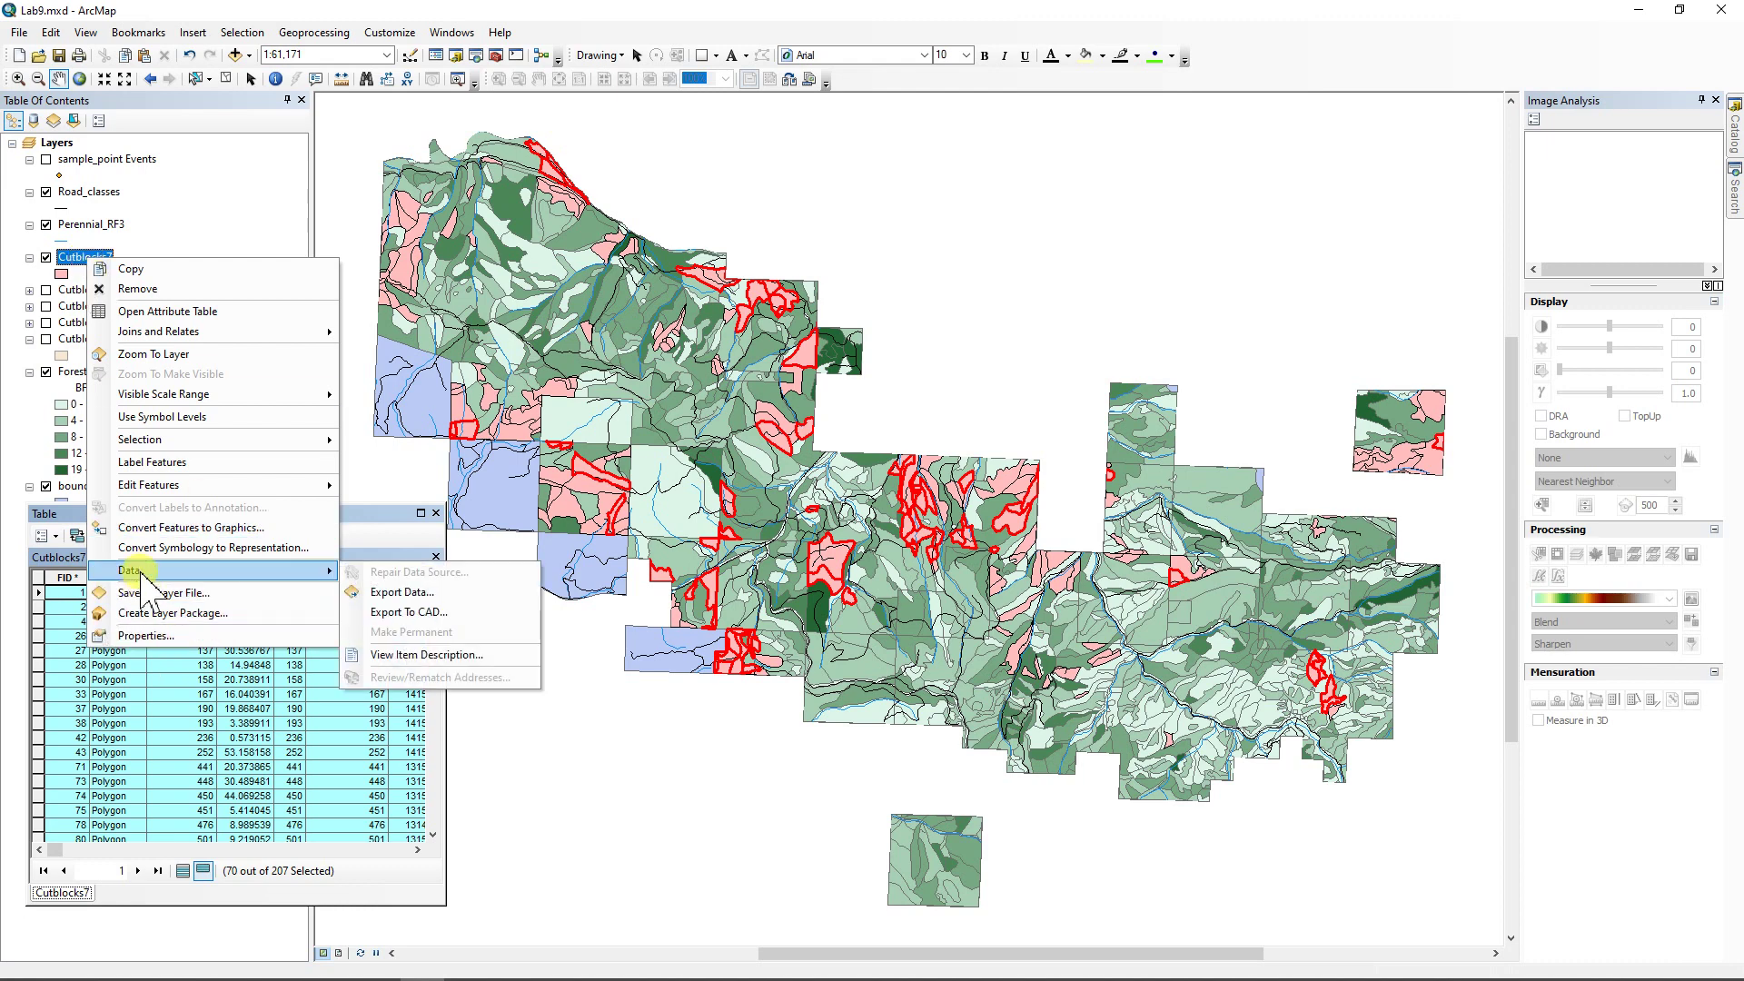
left_click(407, 591)
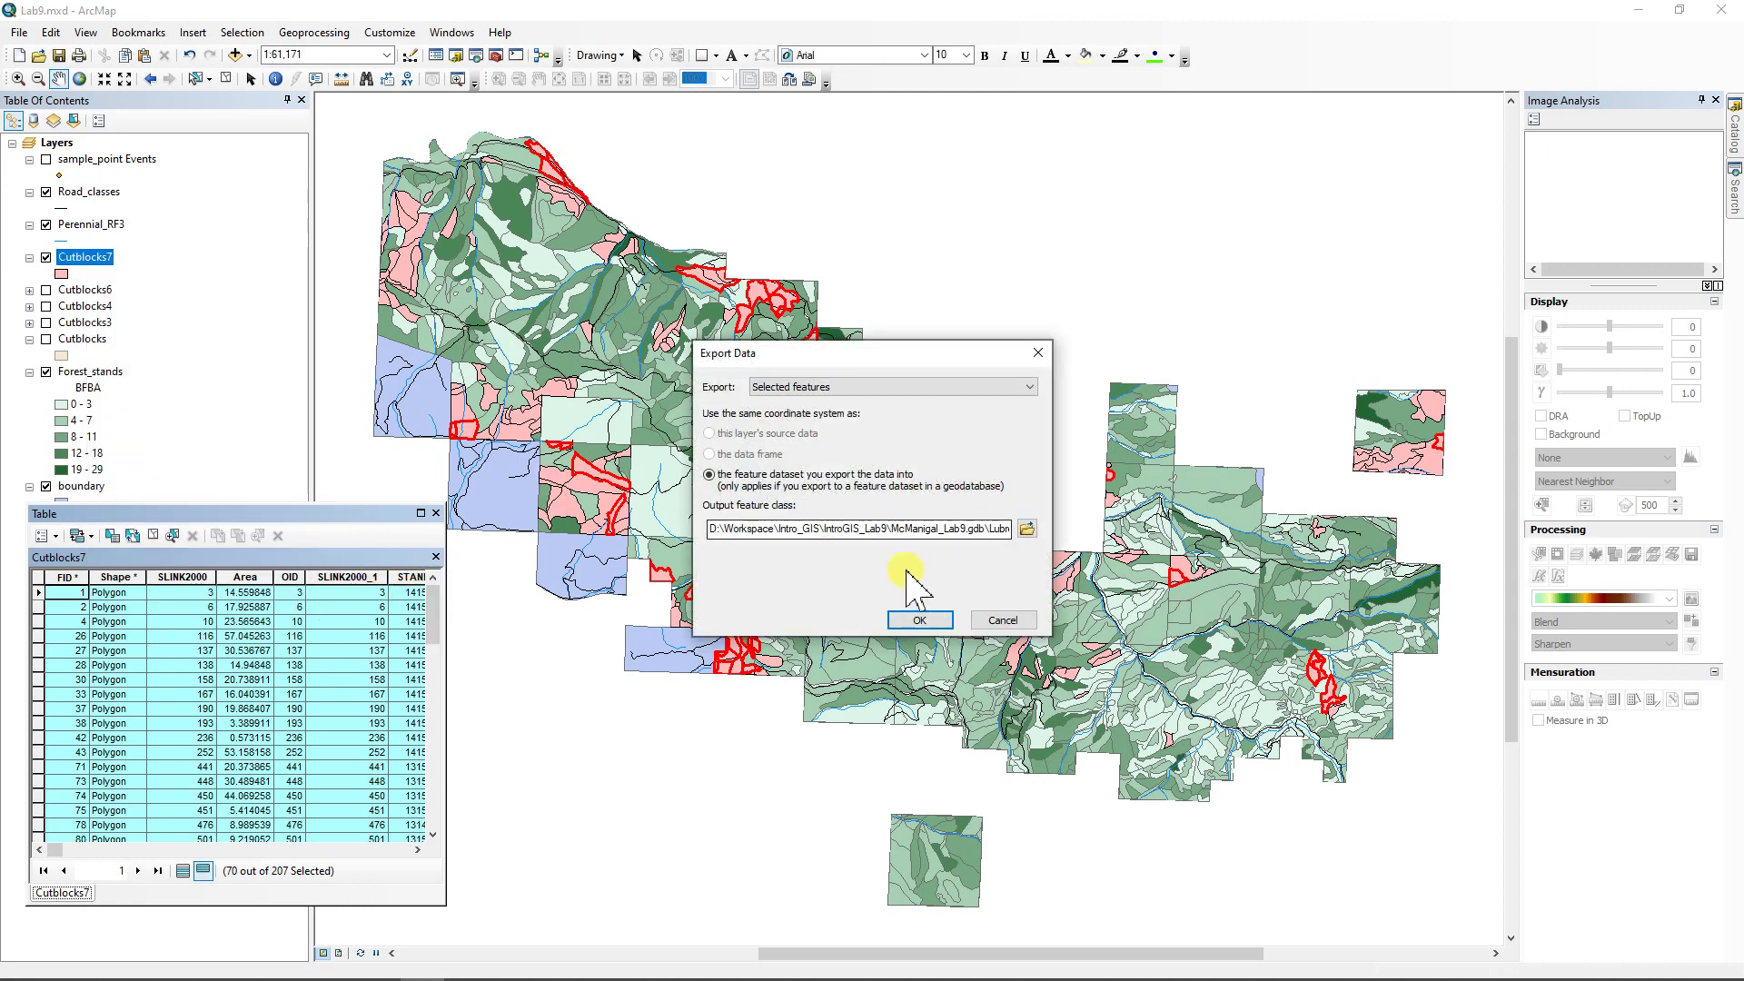
left_click(1027, 529)
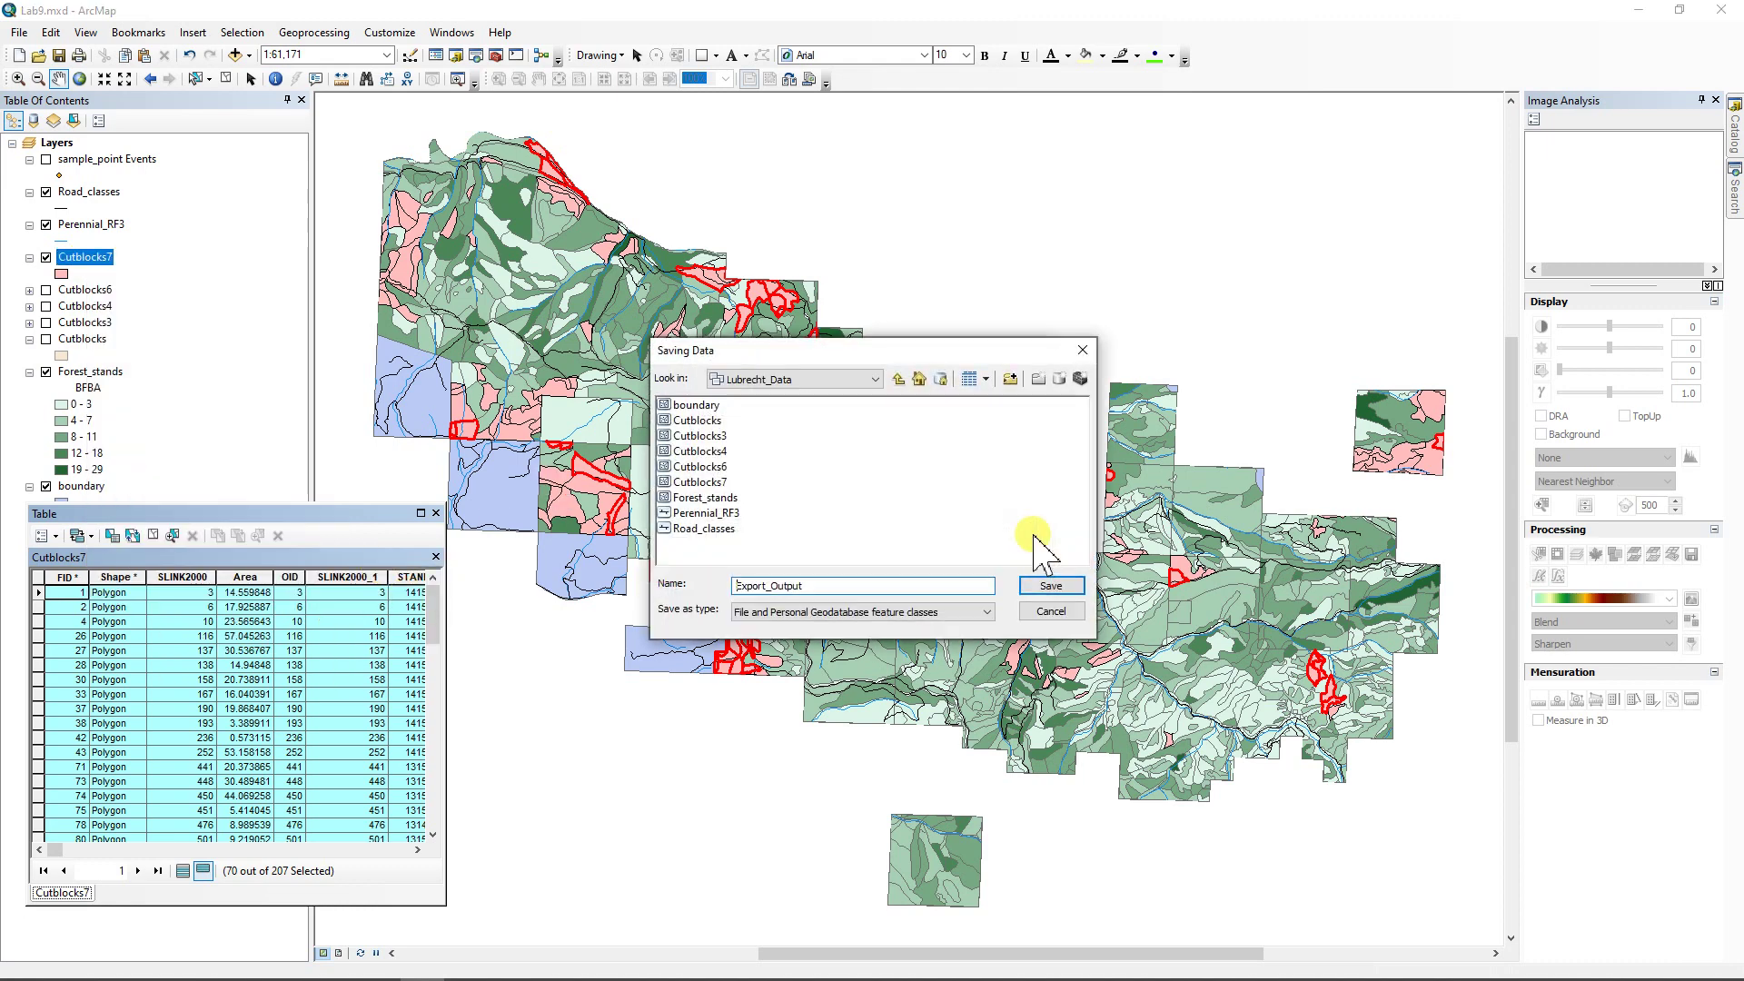
left_click(705, 422)
left_click(786, 586)
type("8")
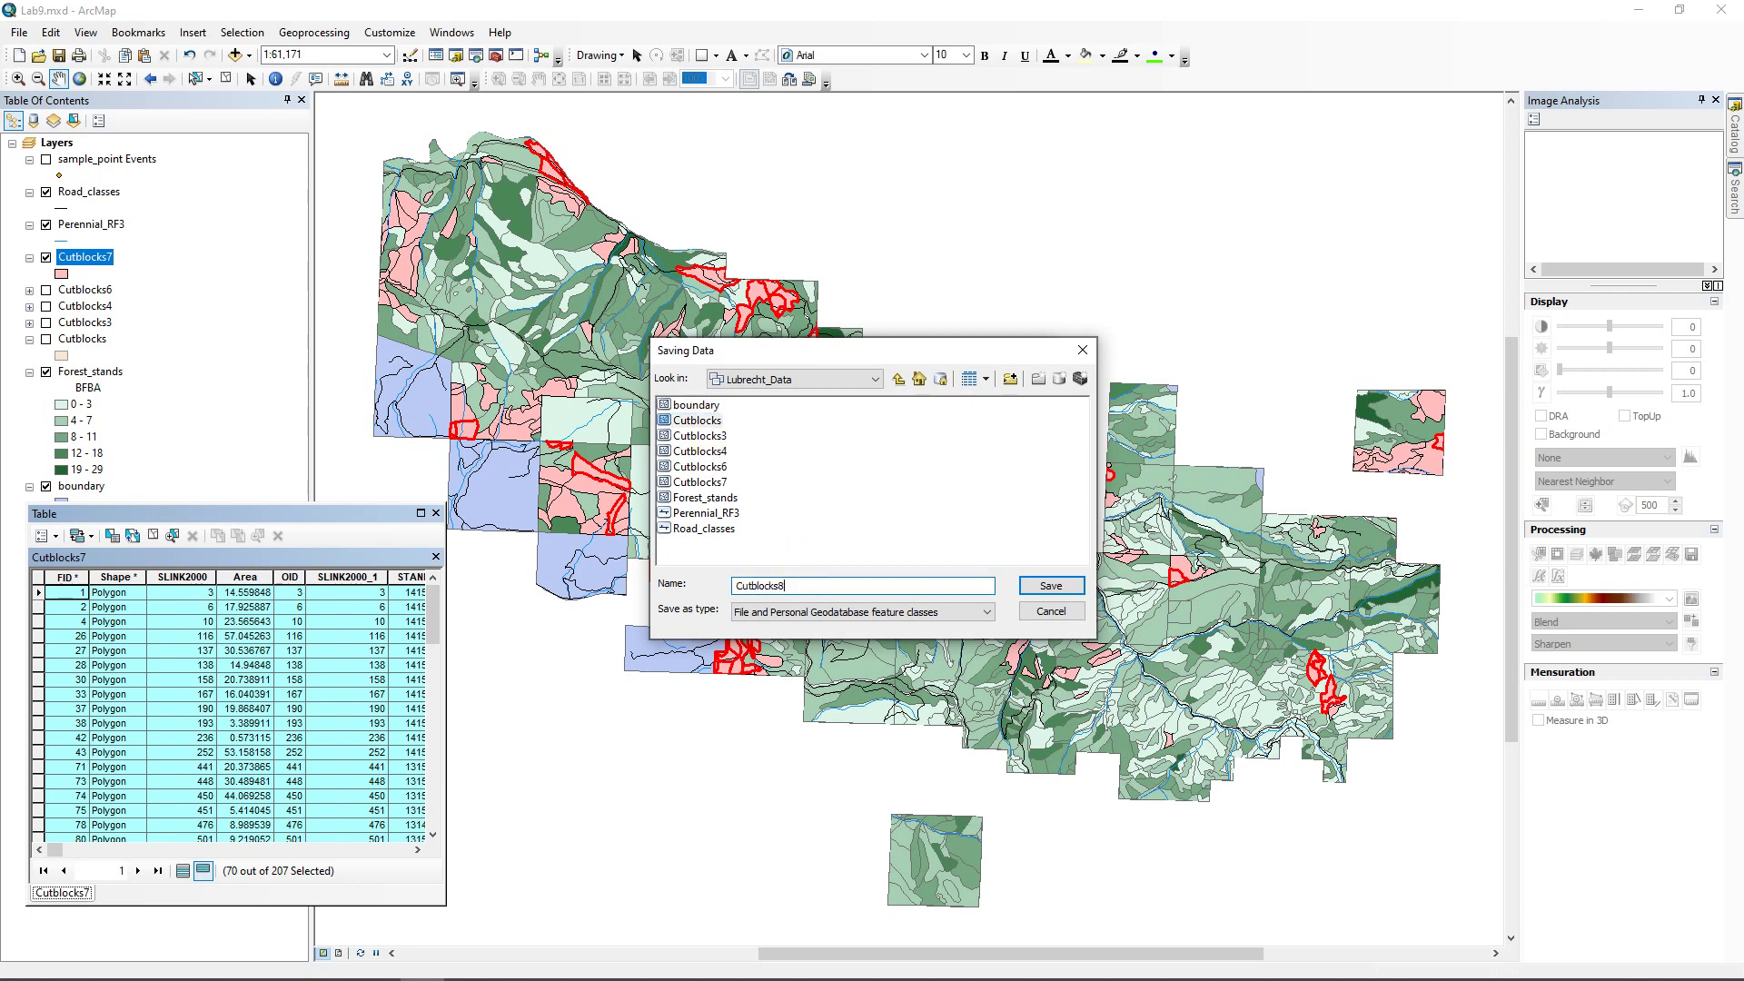
key("Return")
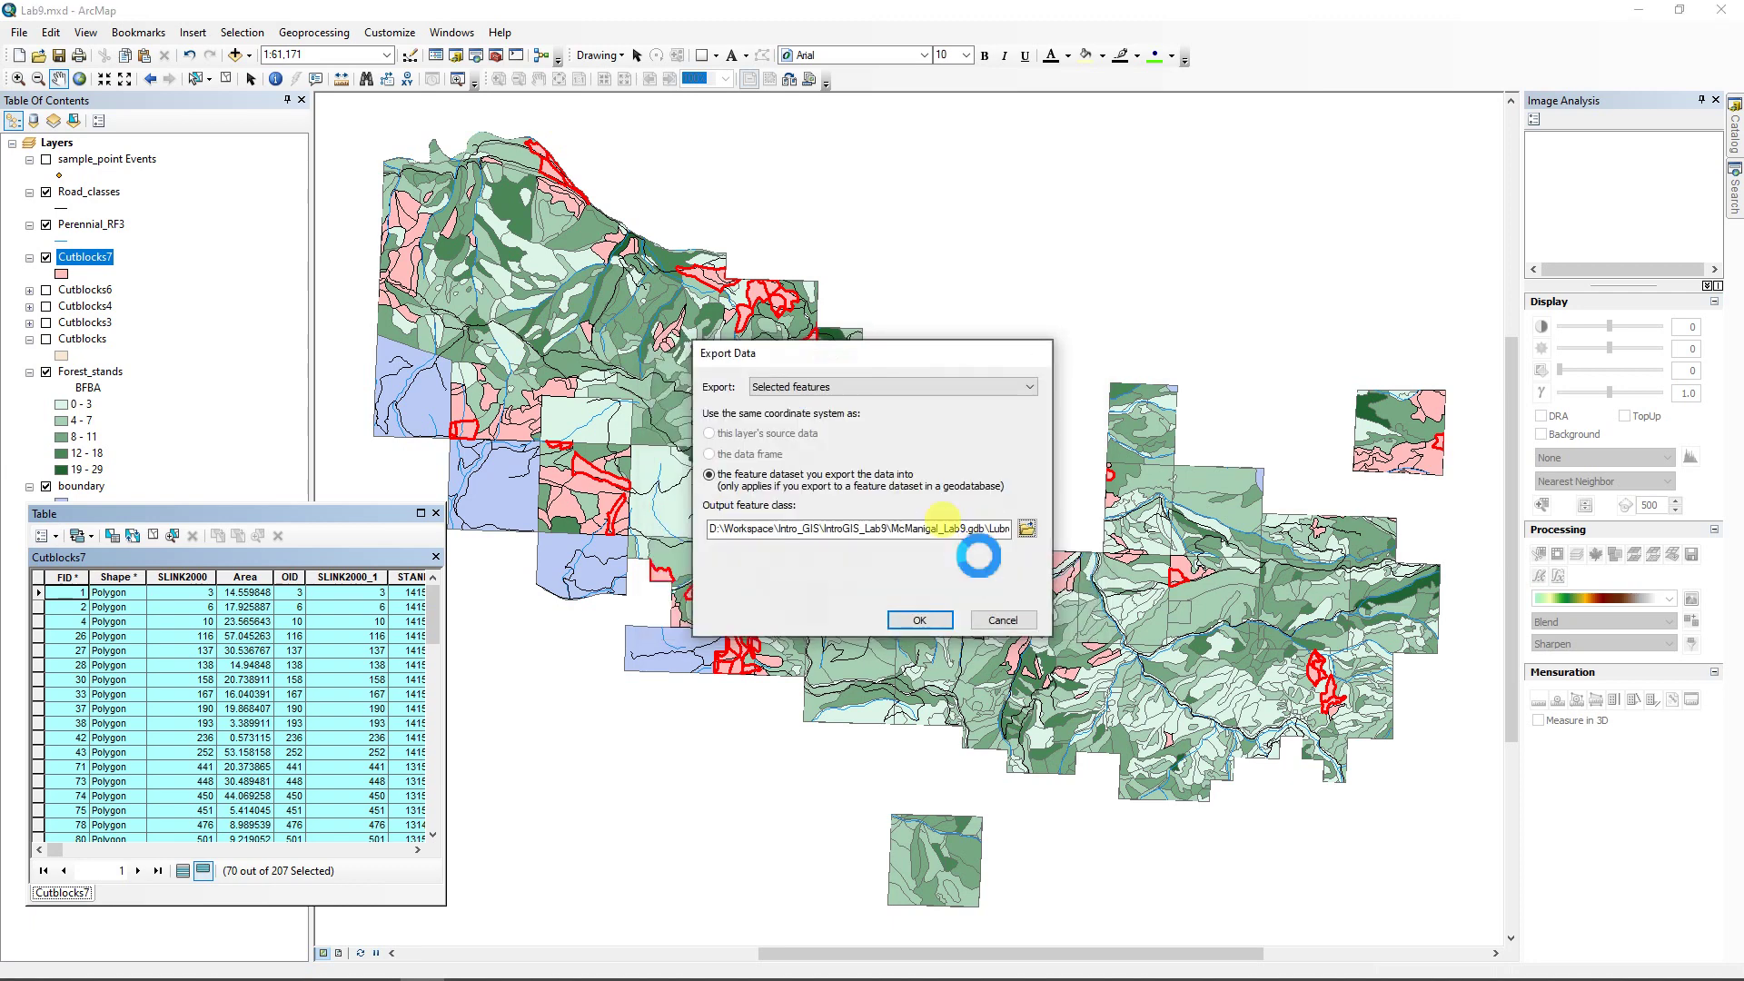
key("Return")
key("Return")
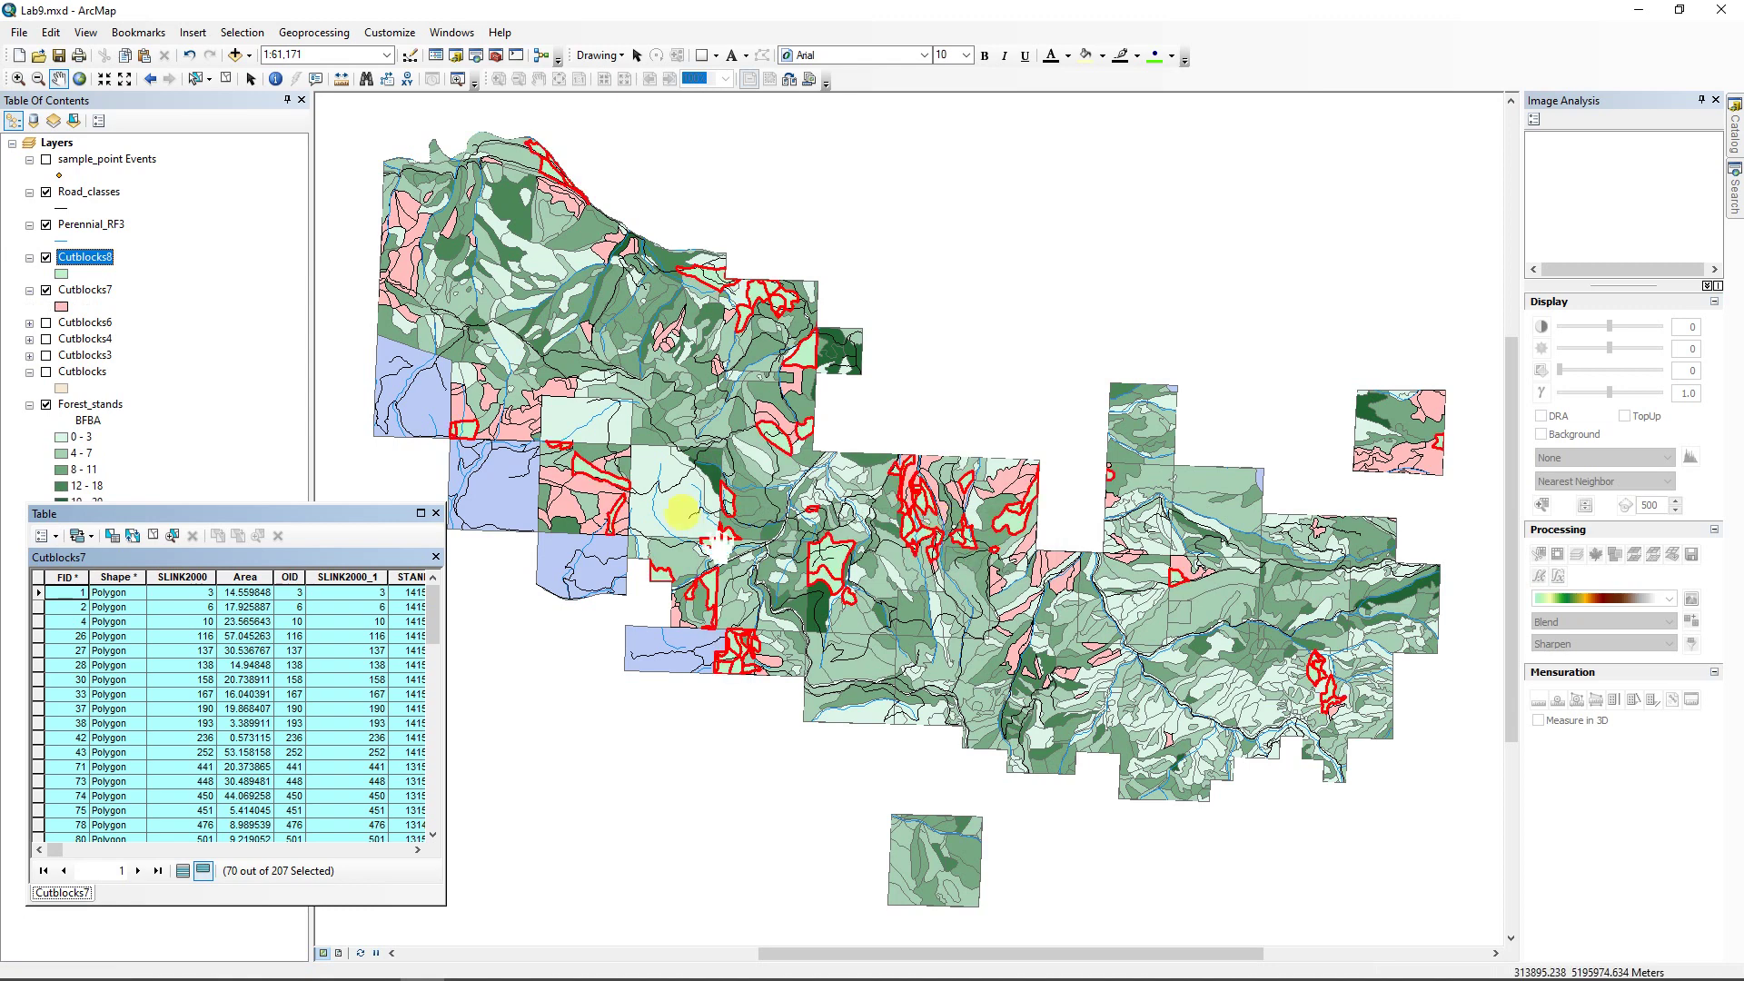
left_click(46, 258)
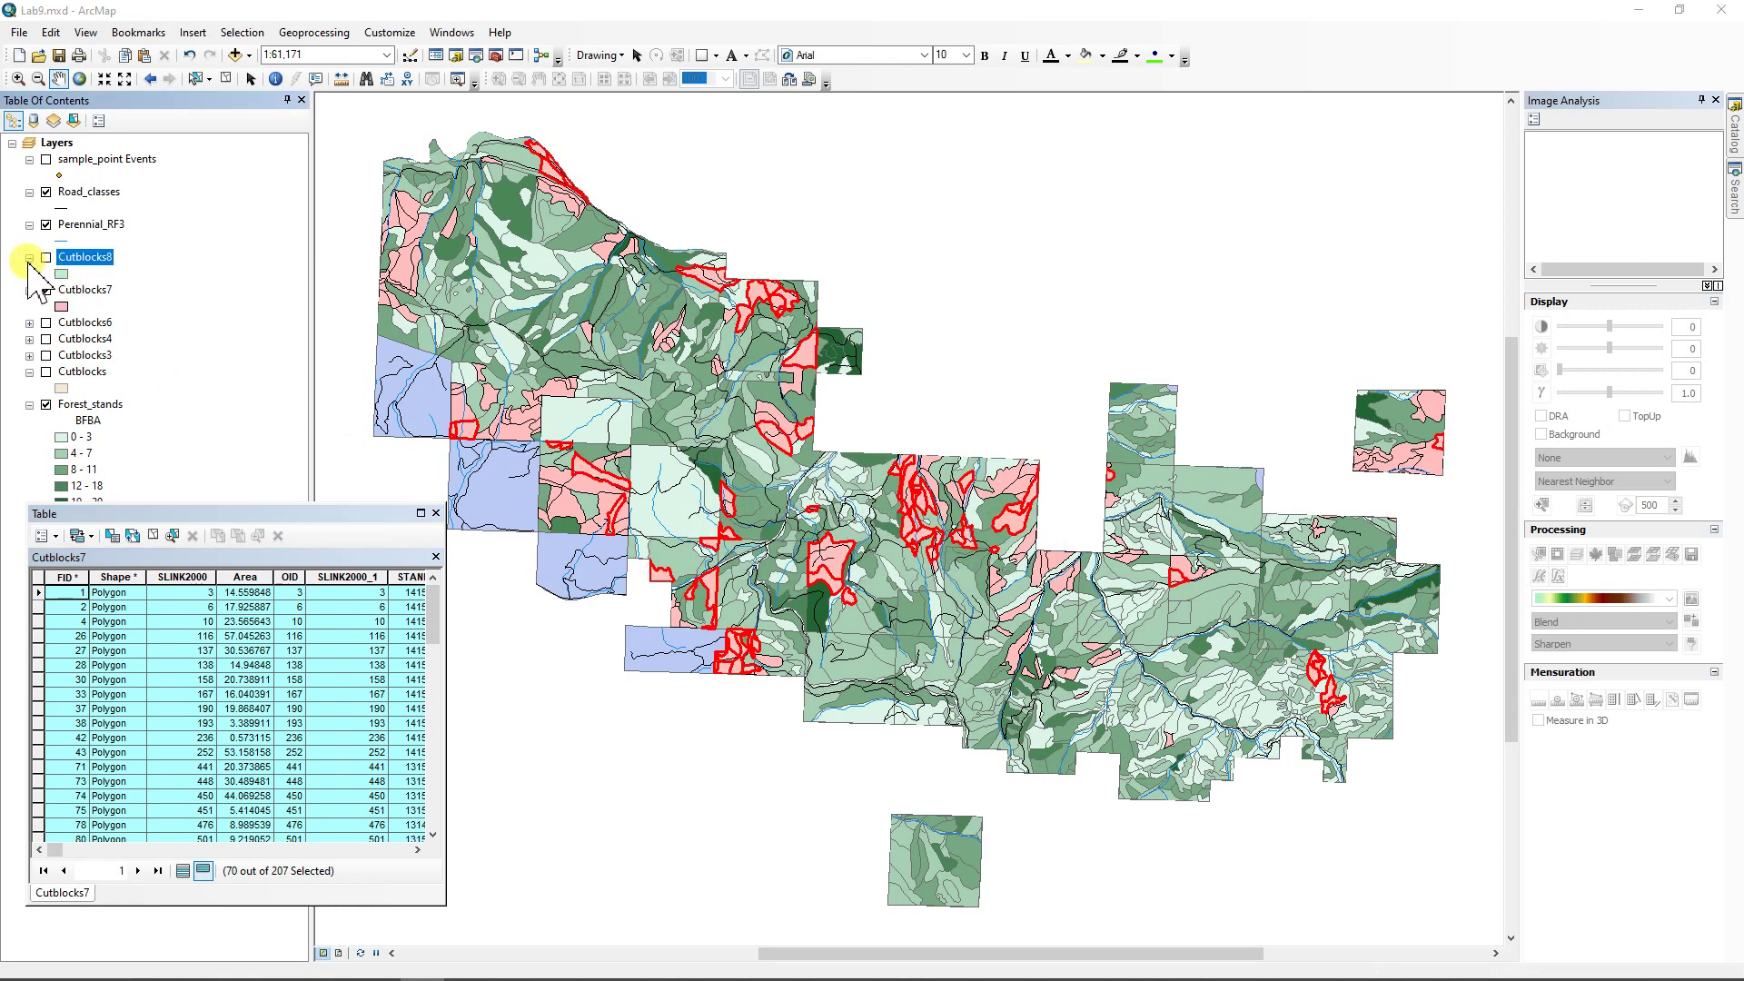
left_click(29, 258)
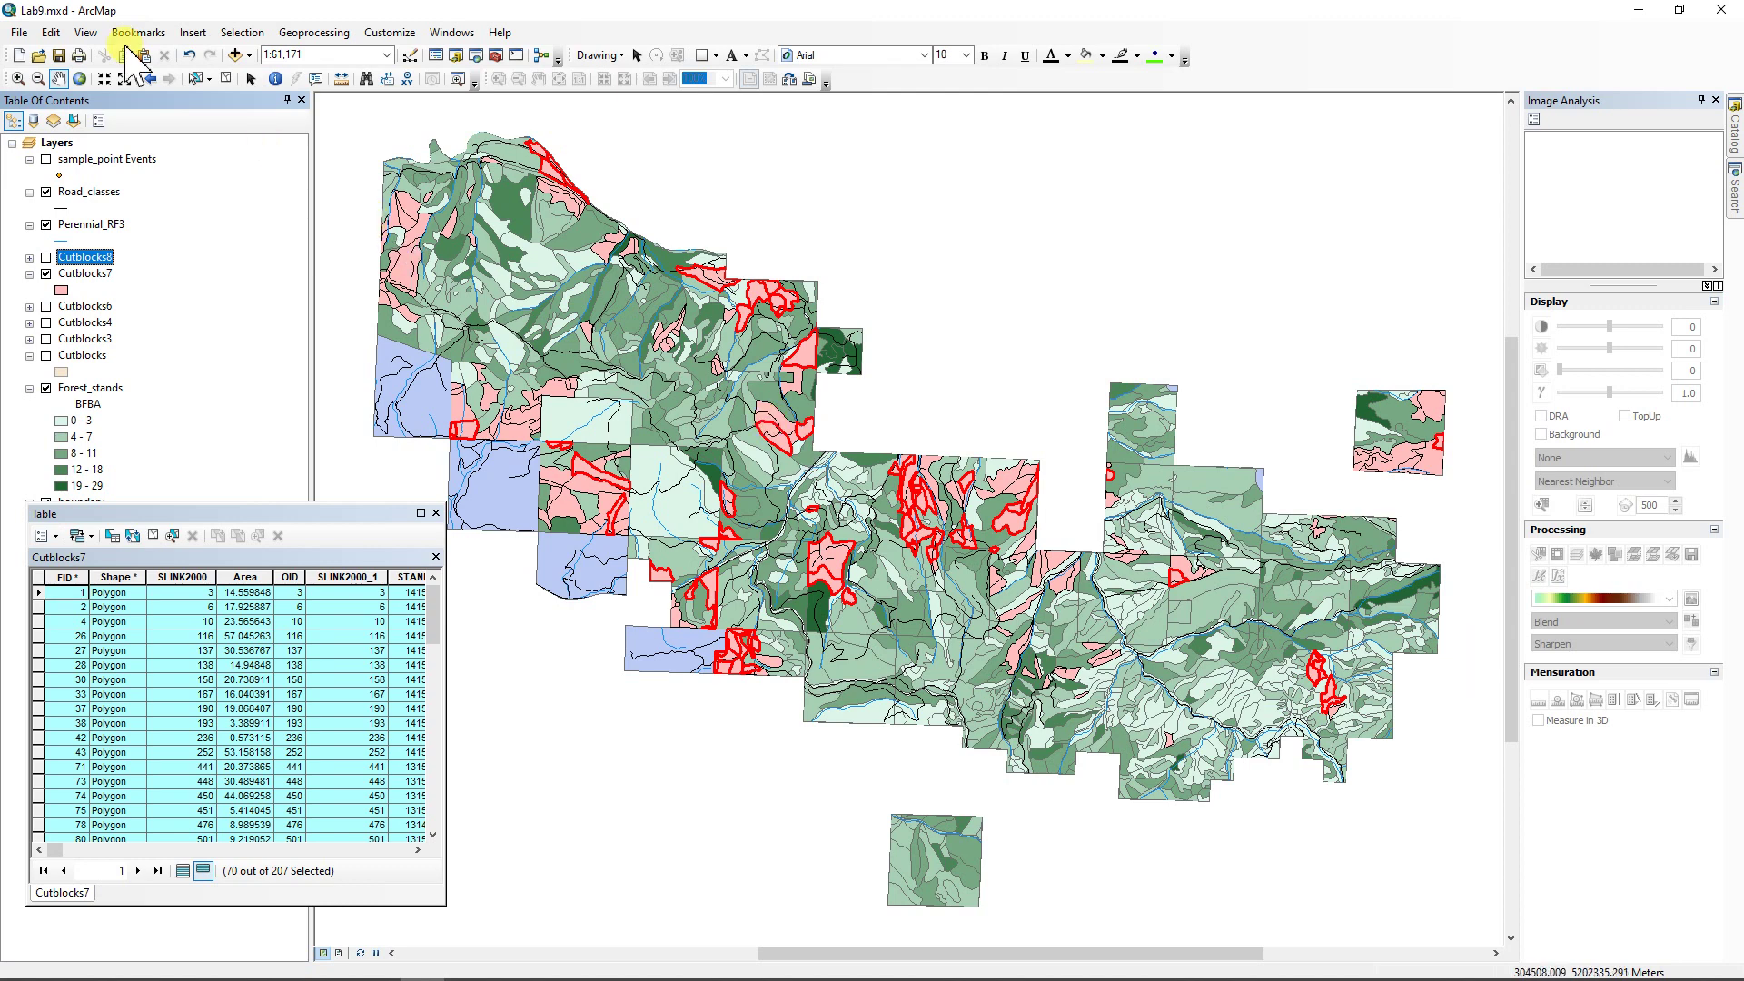
- Select from the current Cutblocks7 selection the blocks within 100 Meters of Road_classes, leaving 49
left_click(243, 32)
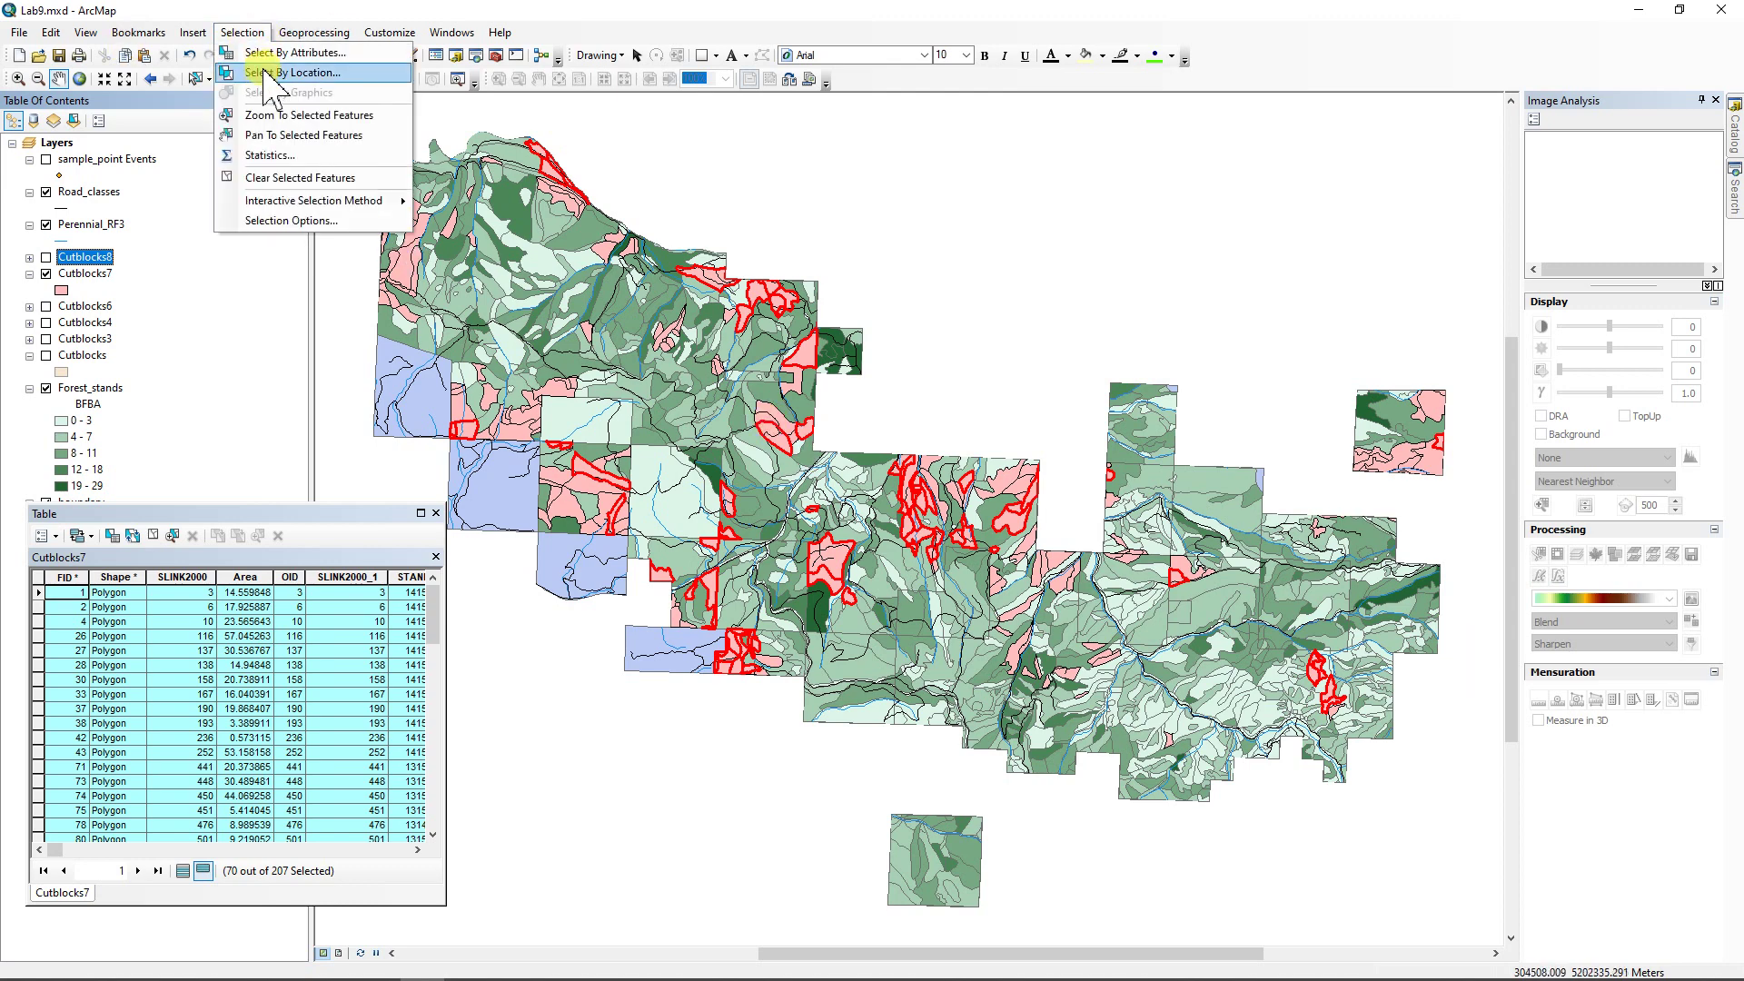
left_click(264, 74)
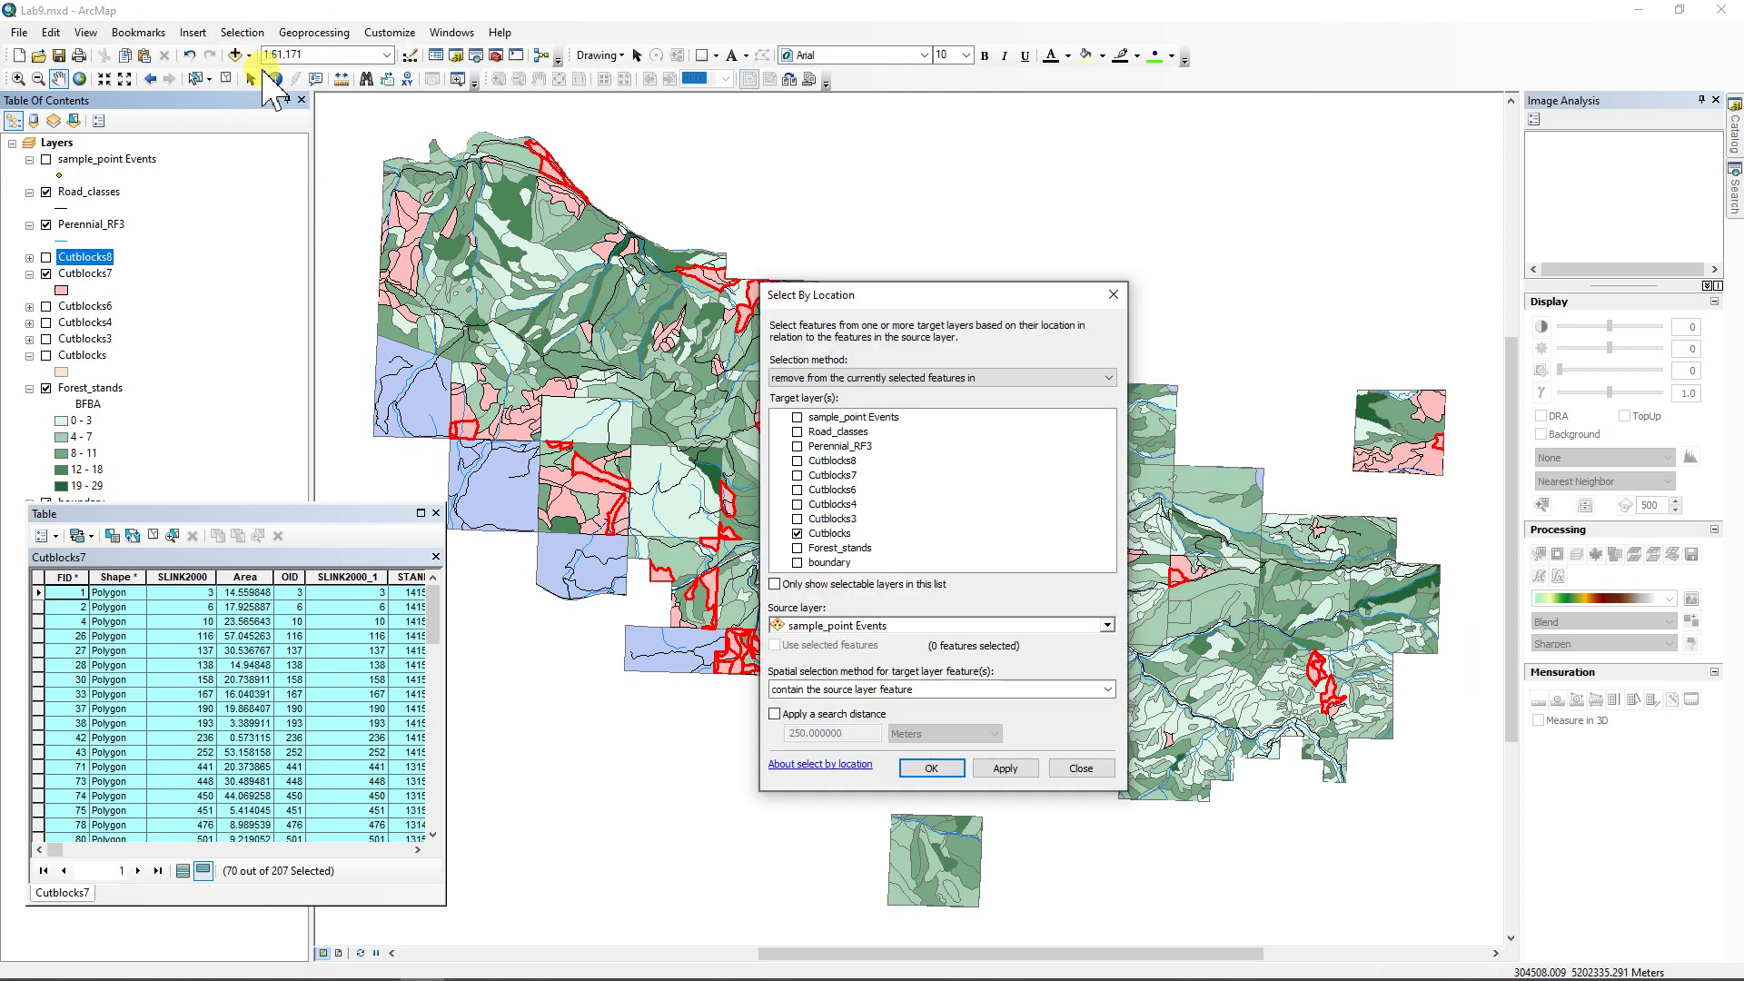
left_click(799, 533)
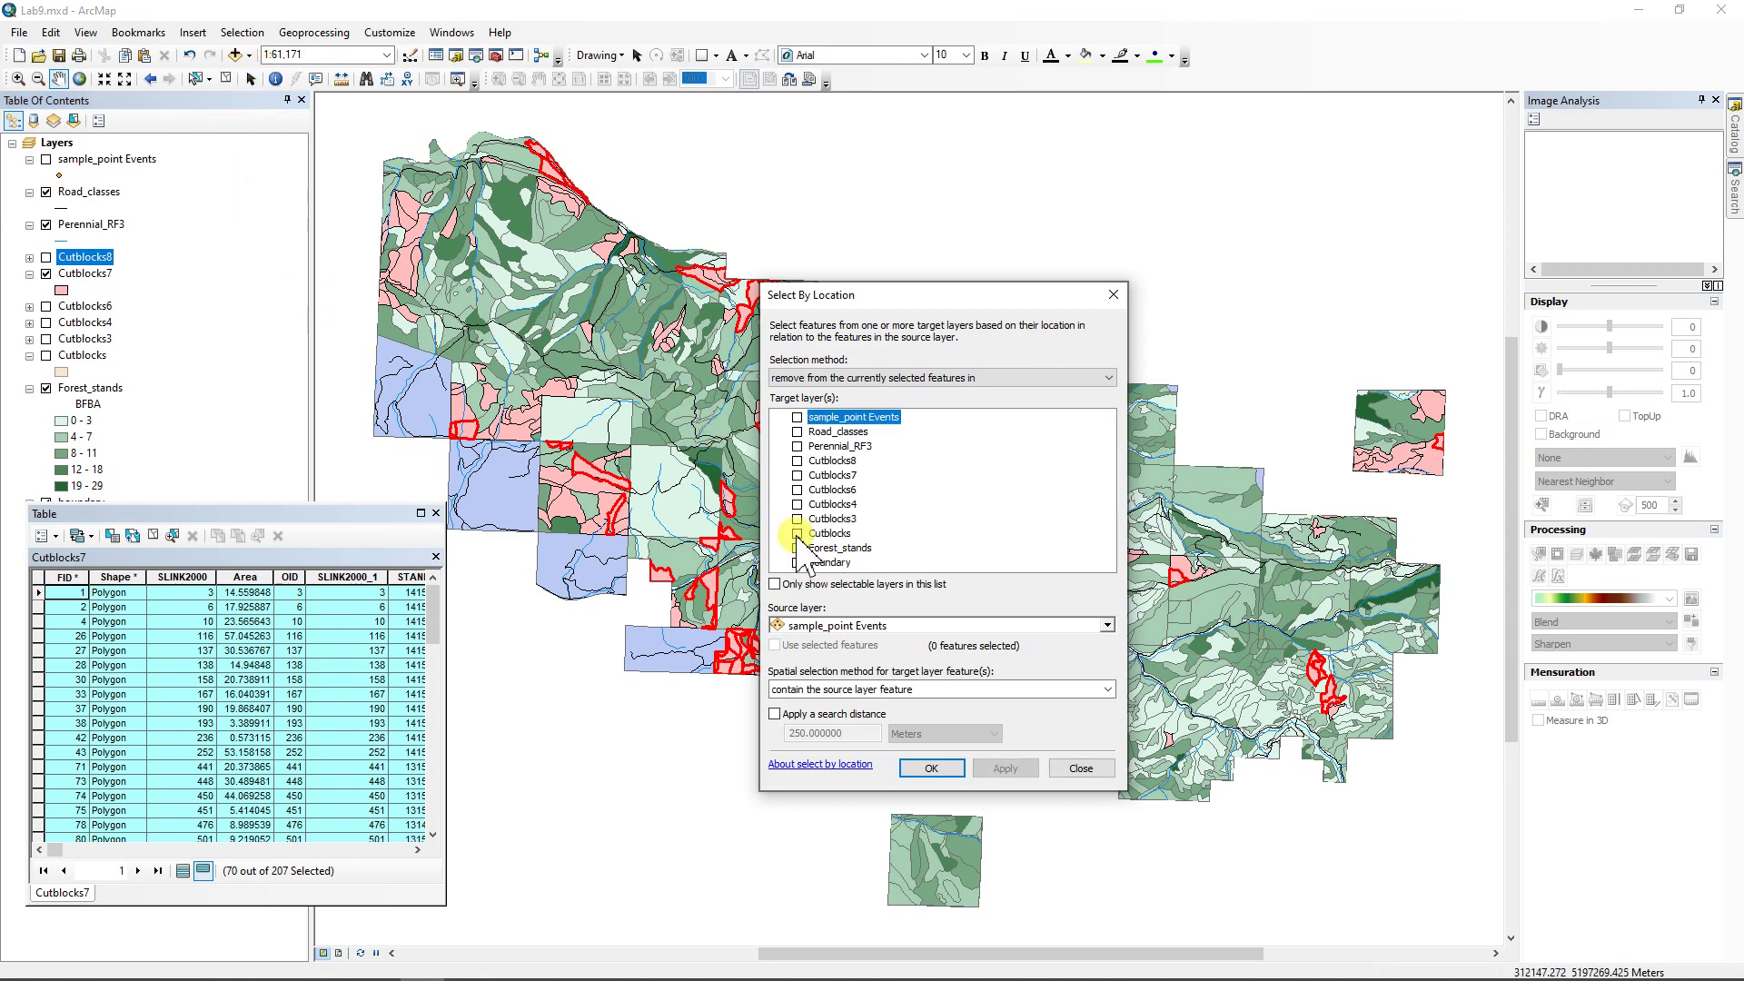
left_click(798, 475)
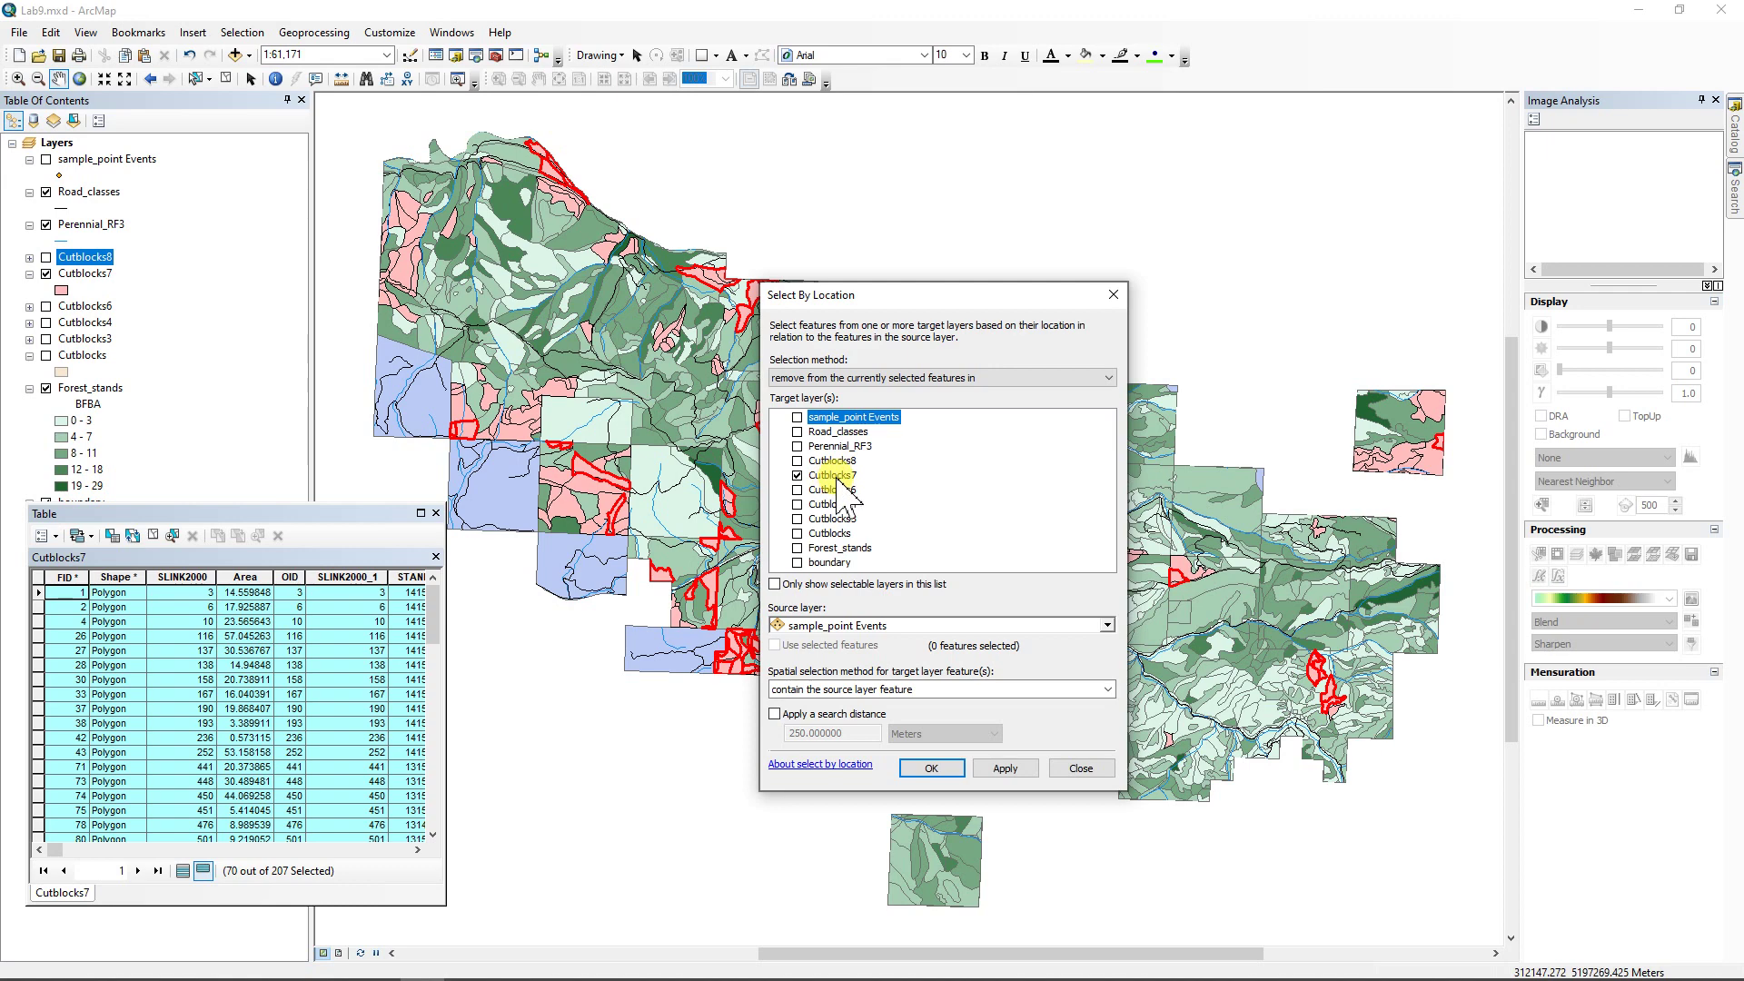
left_click(879, 376)
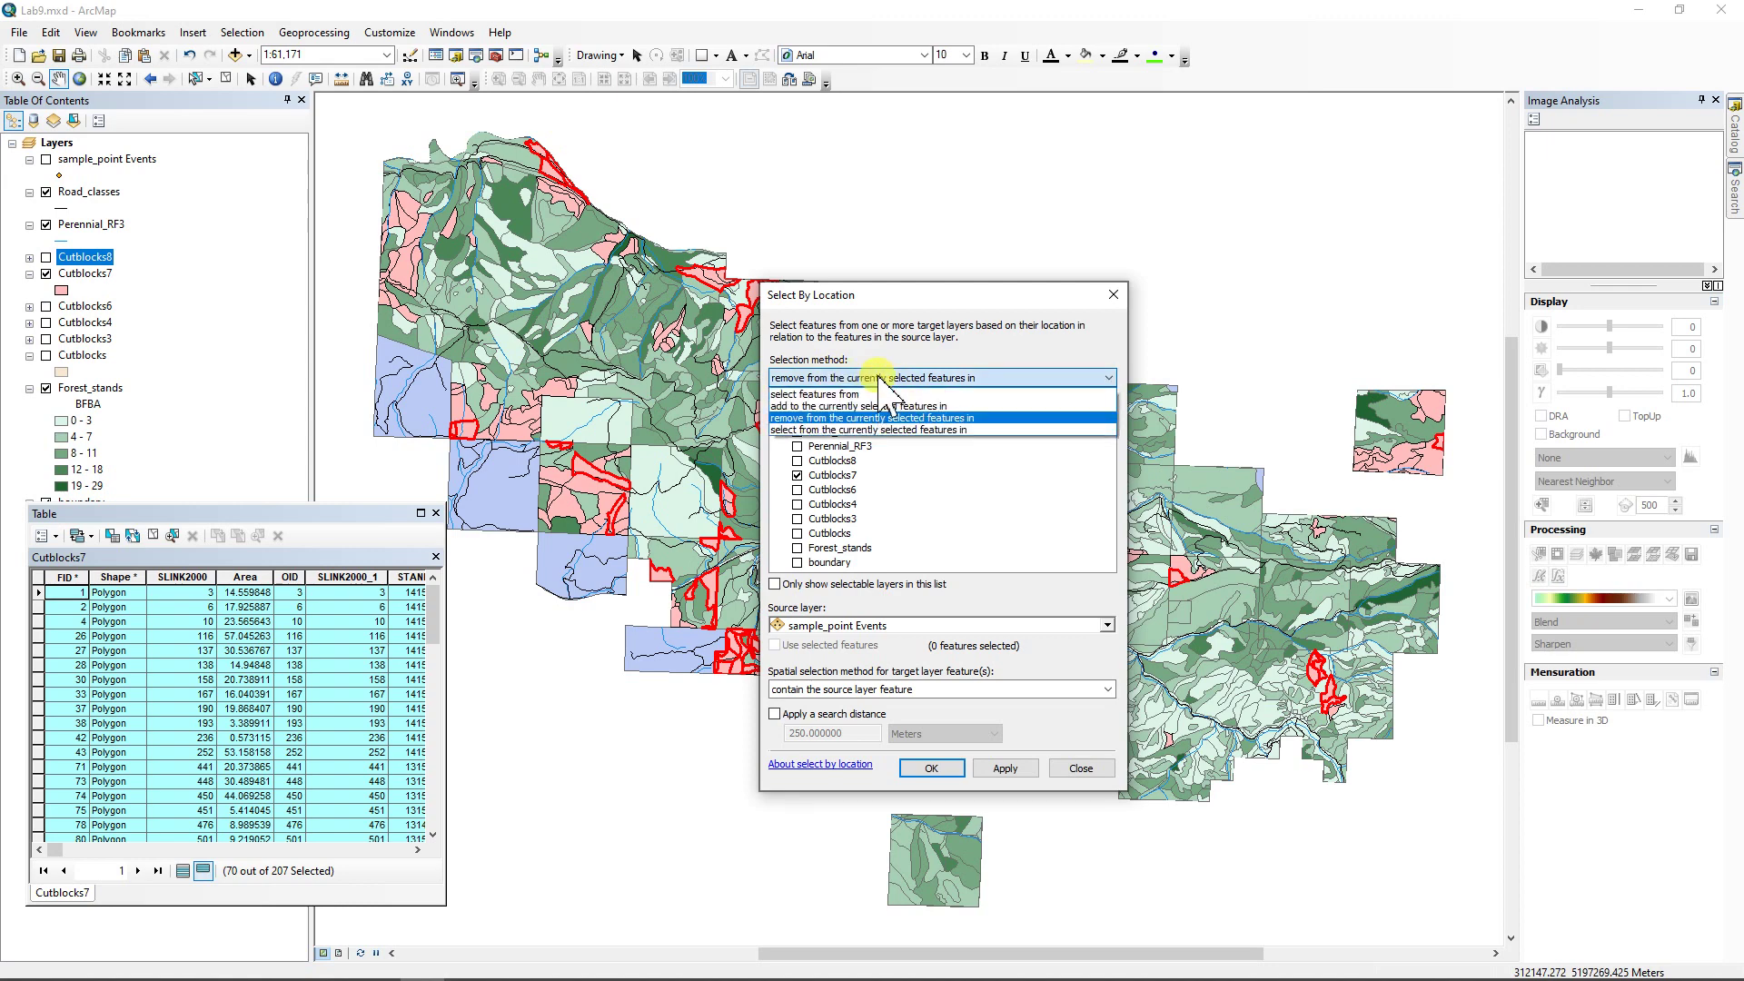
left_click(838, 429)
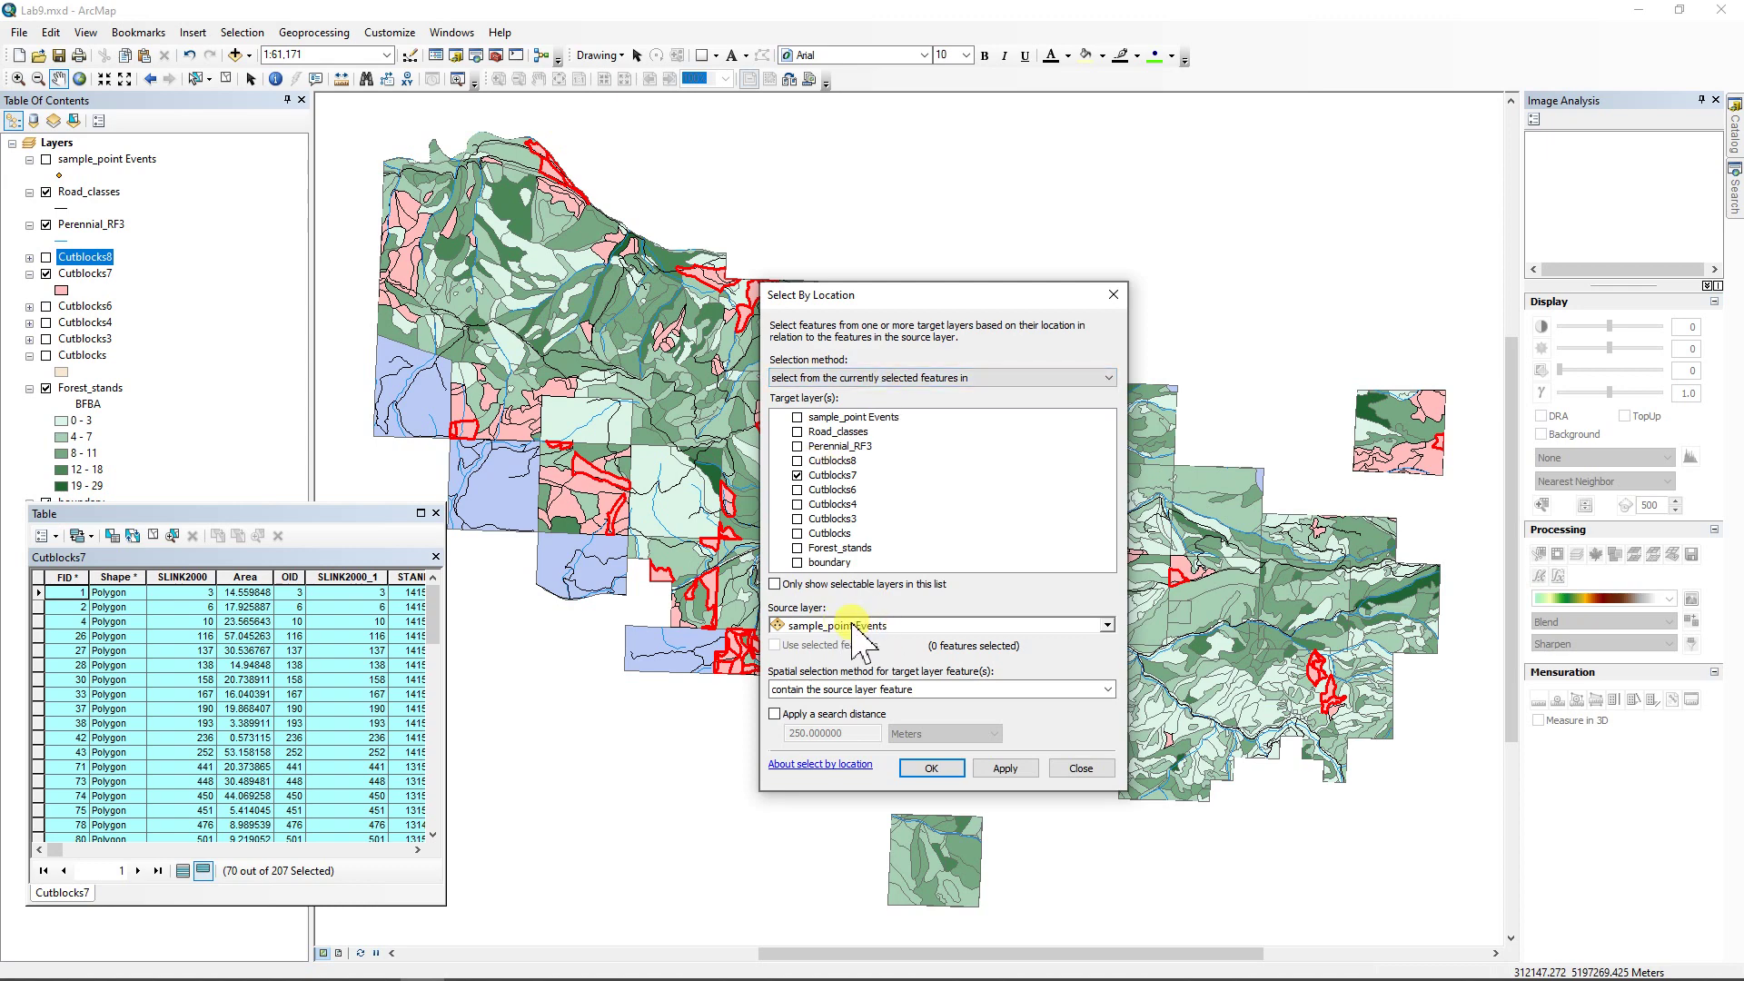
left_click(1107, 626)
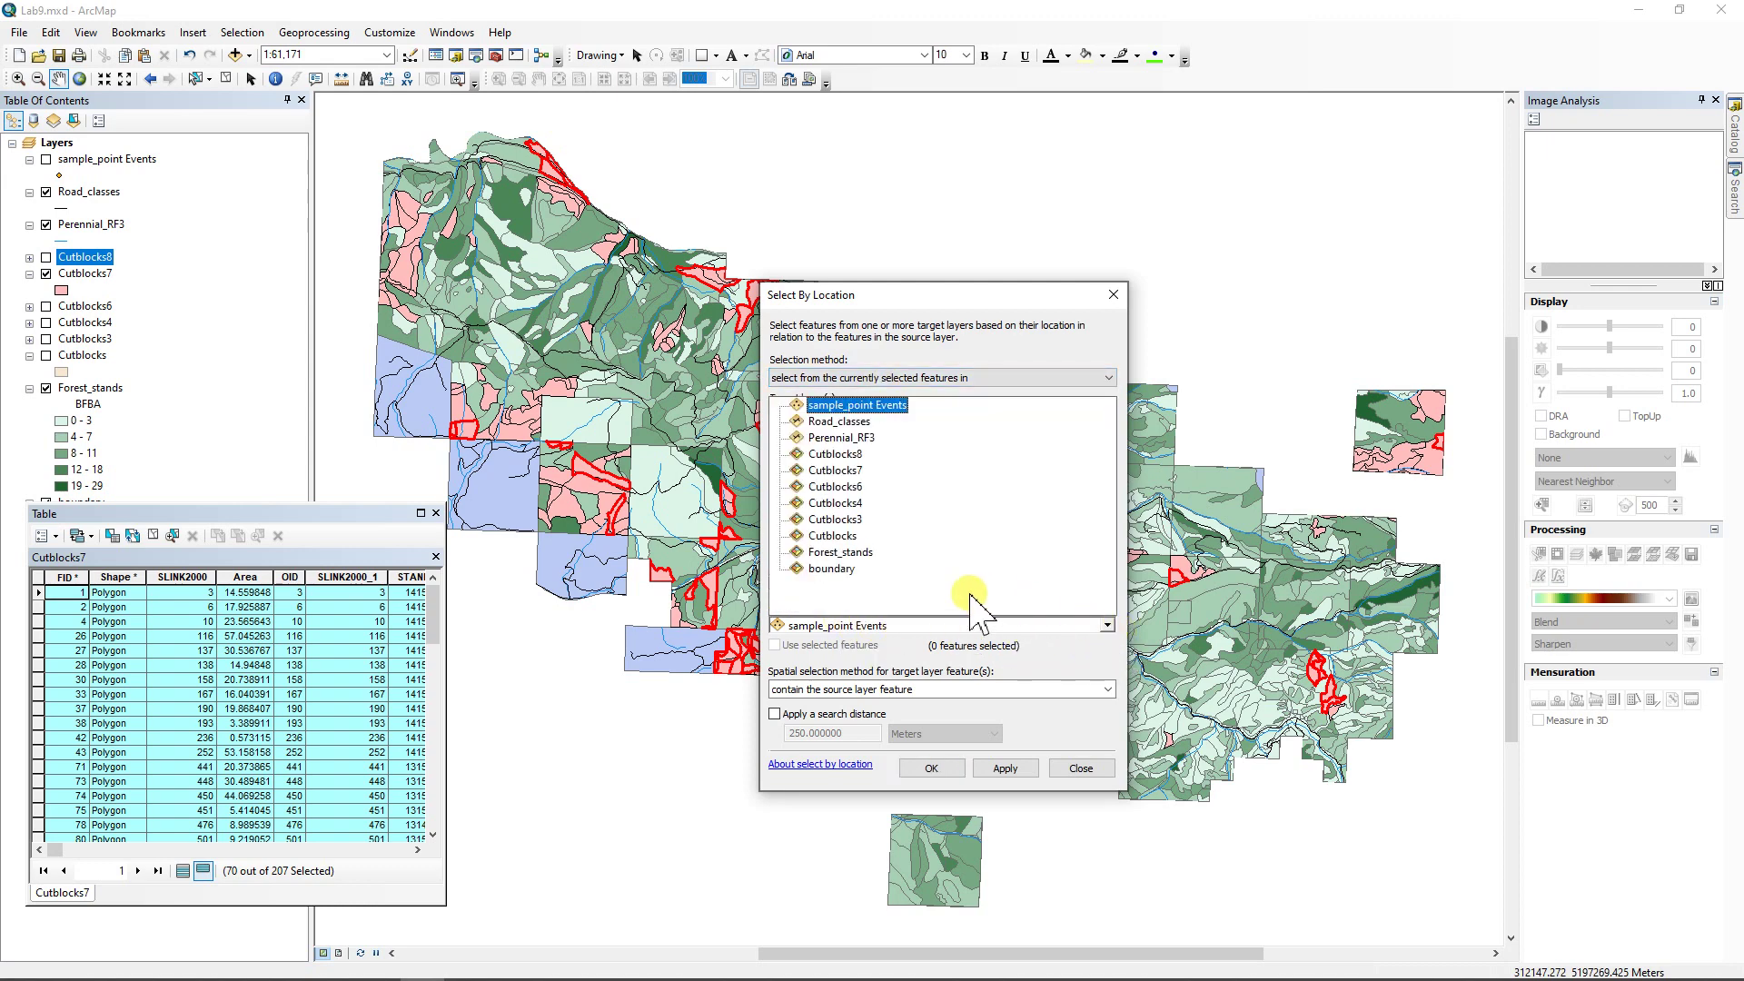
left_click(838, 422)
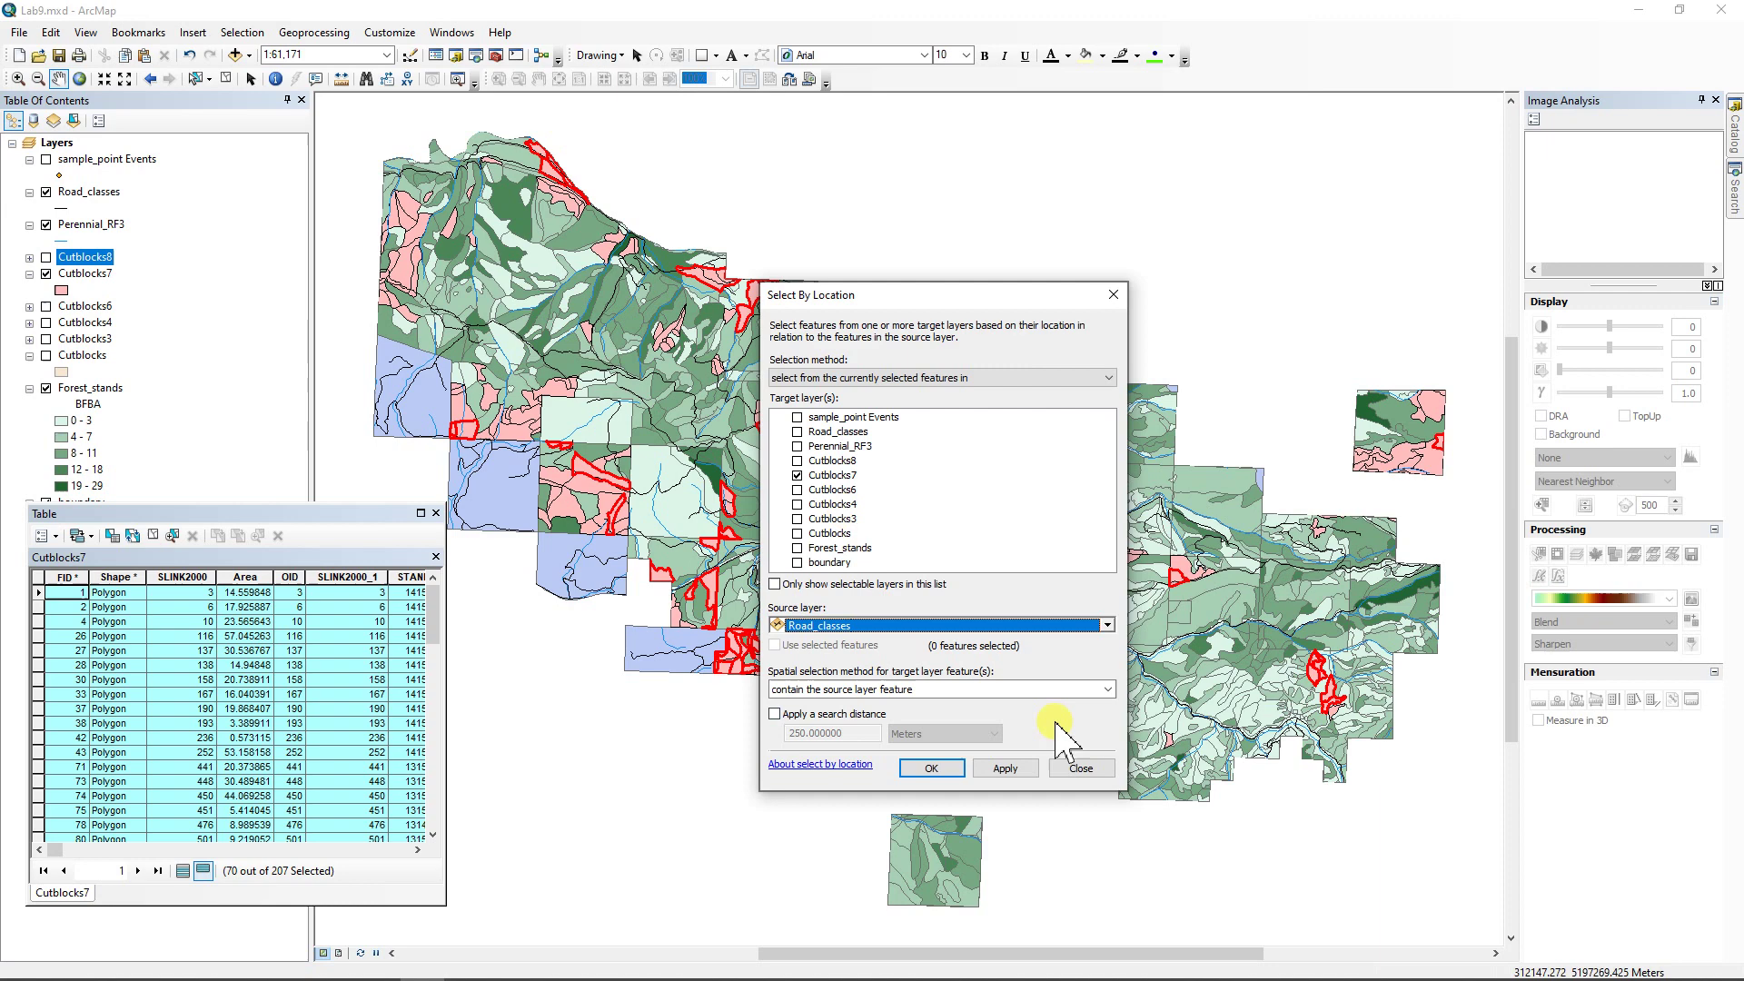
left_click(1108, 689)
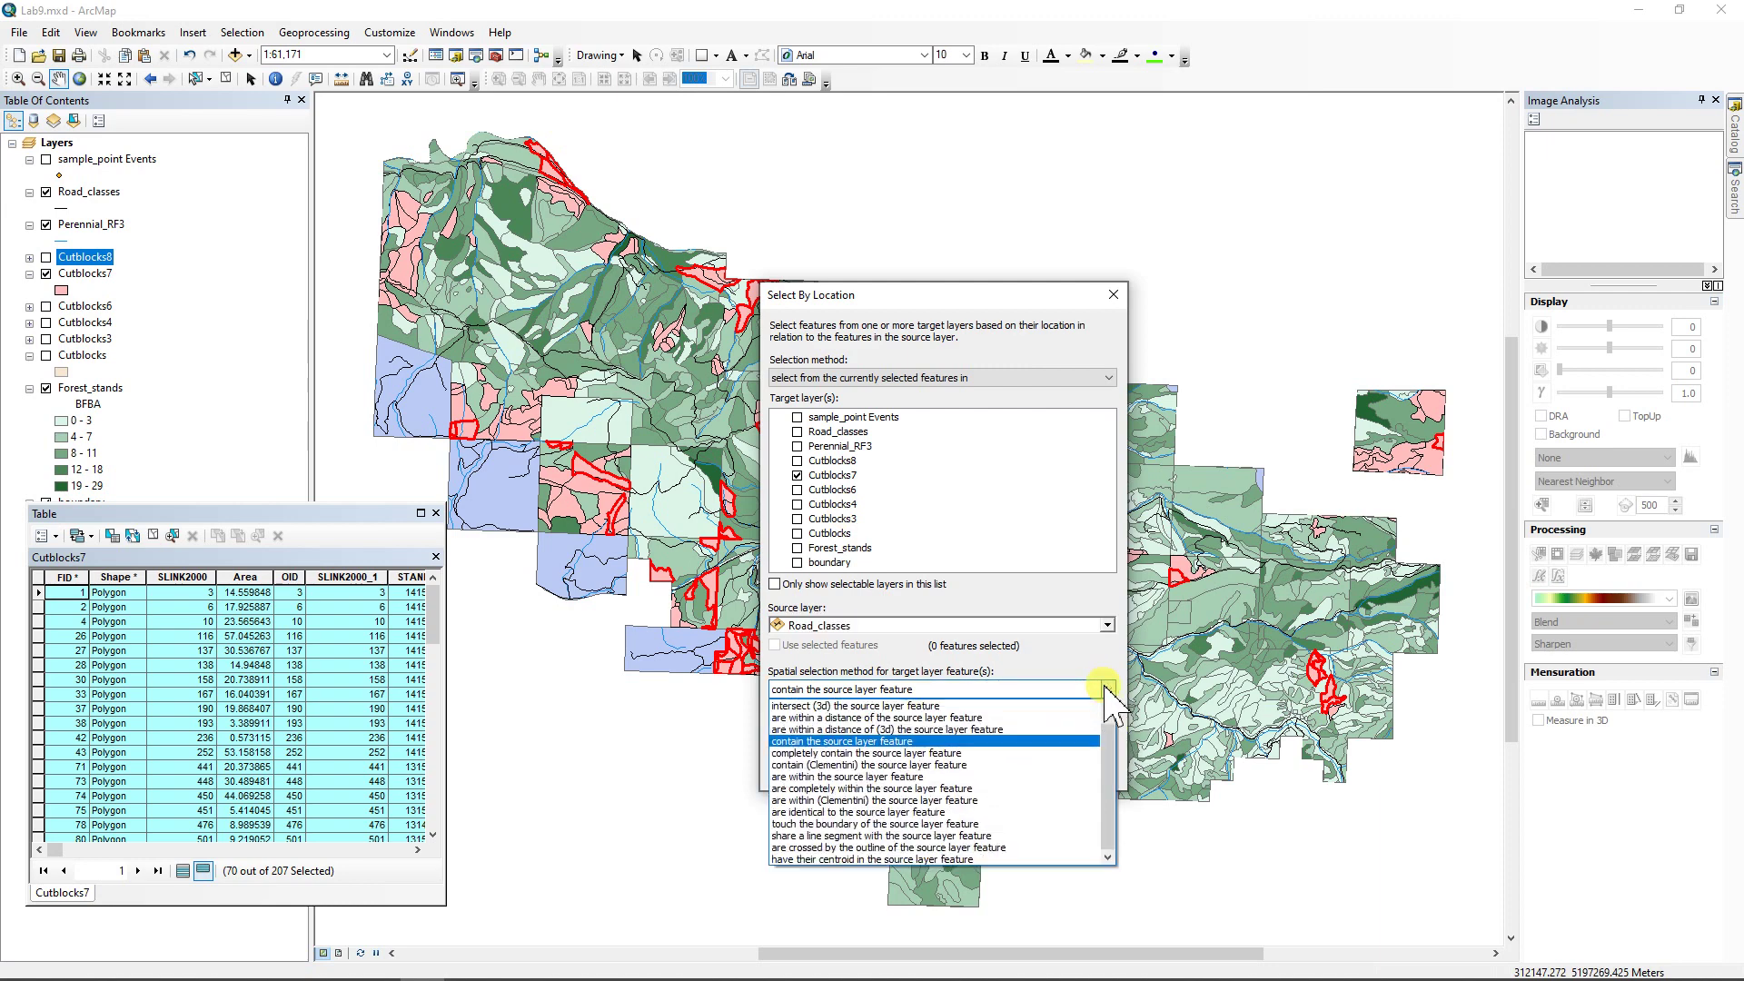
left_click(879, 718)
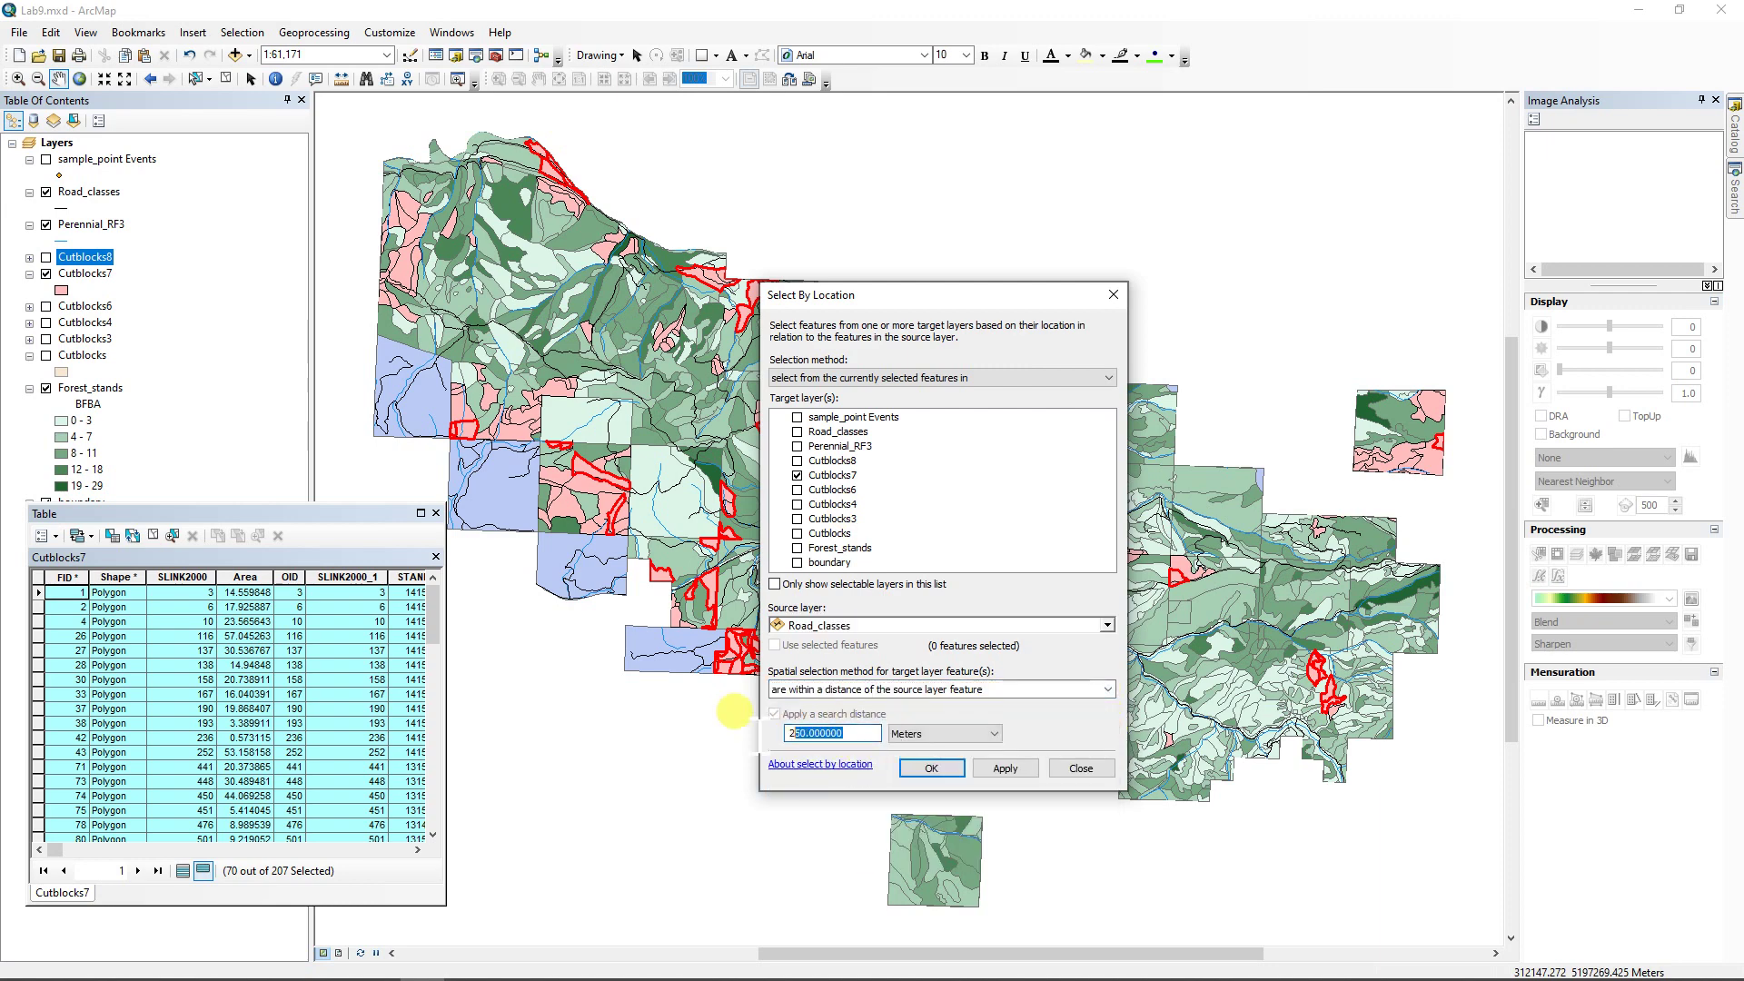
type("1")
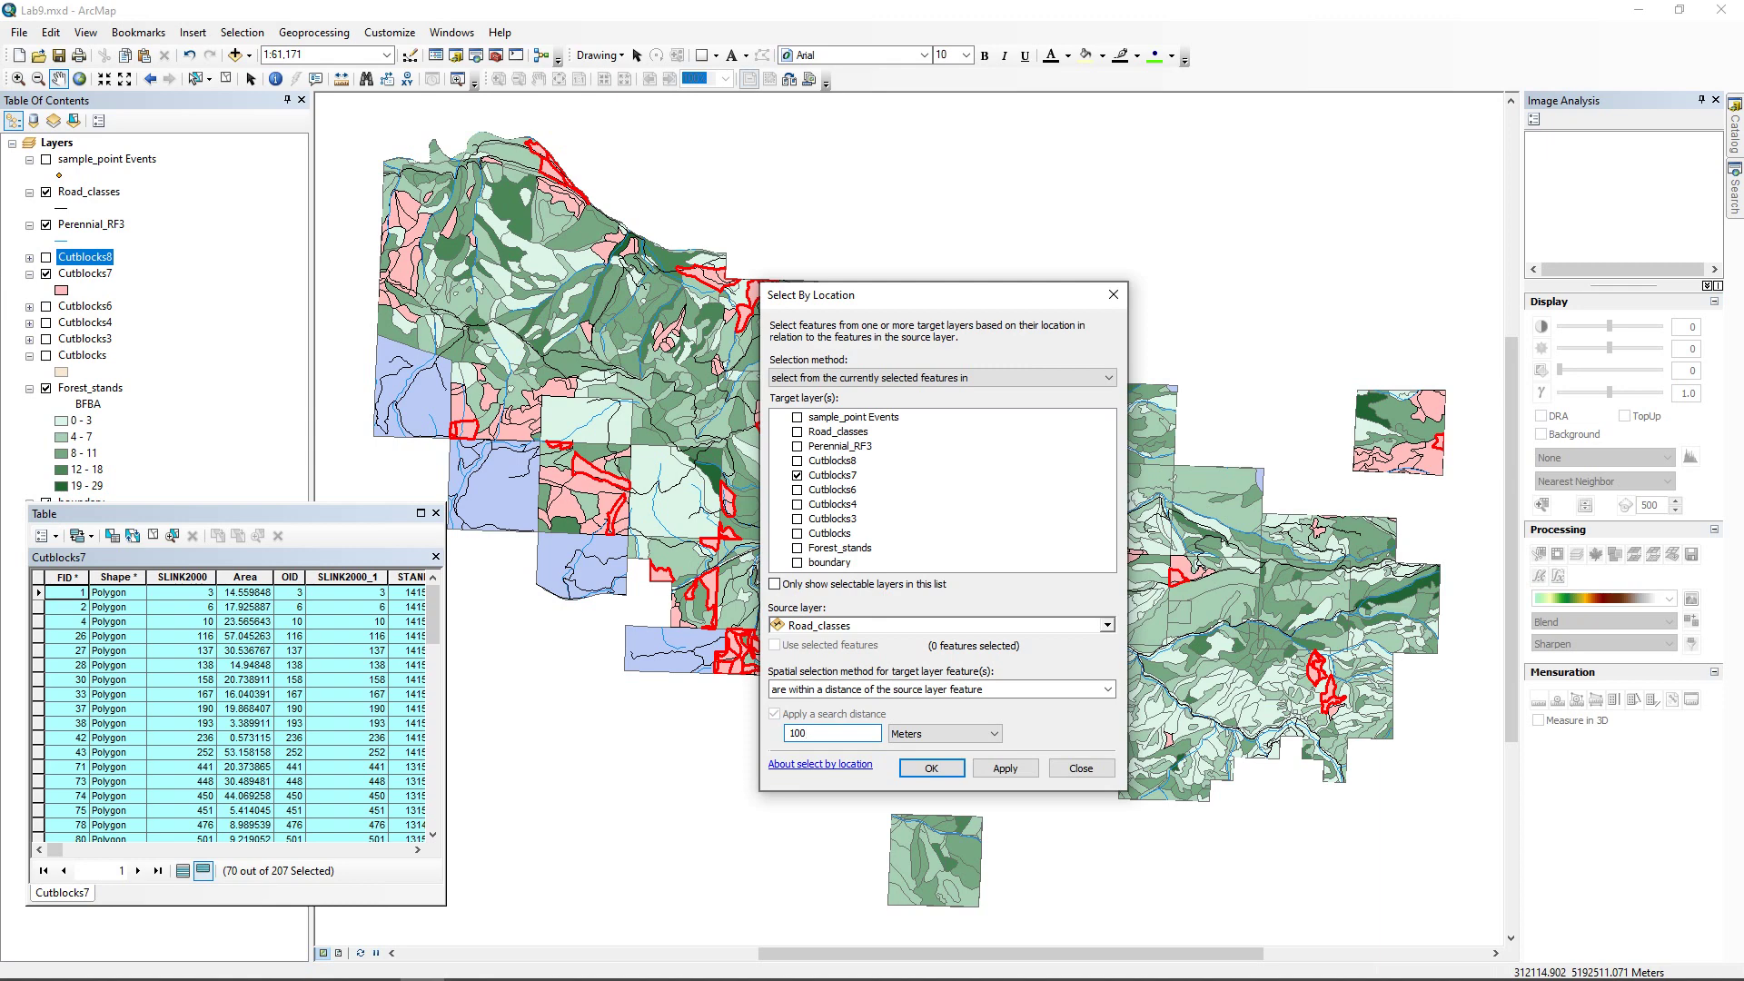
left_click(931, 769)
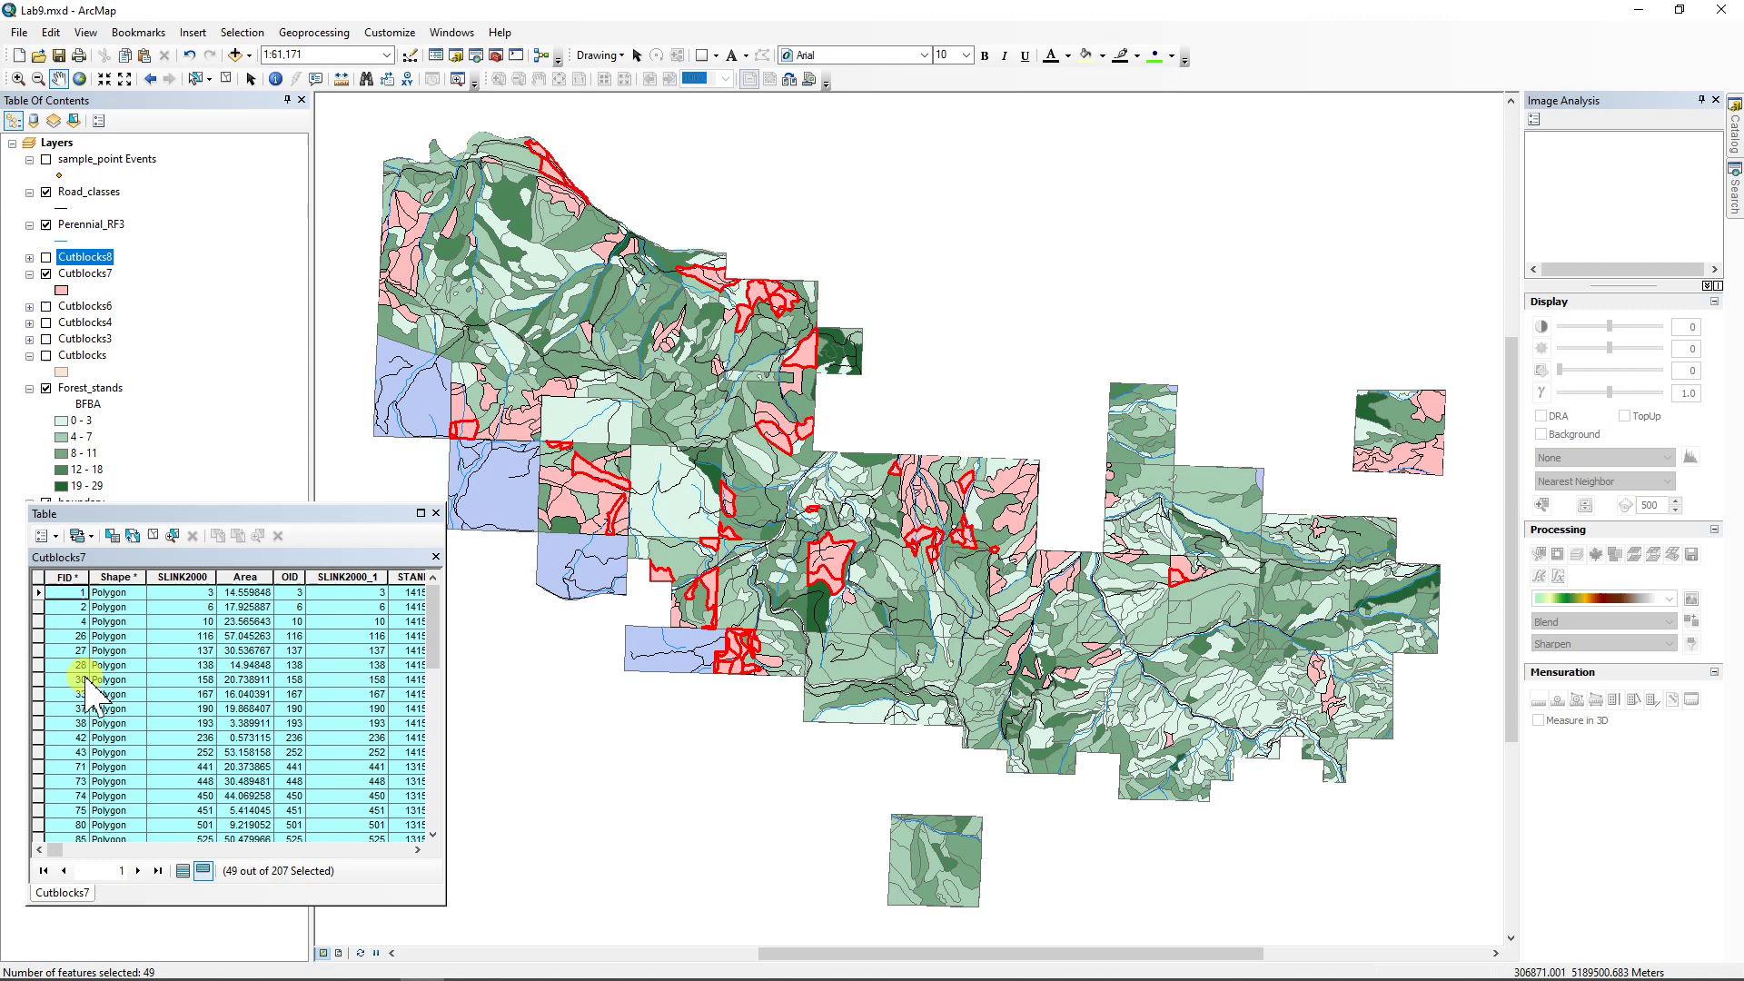
- Export the 49 road-adjacent cutblocks as Cutblocks9, then hide and collapse that layer
right_click(90, 273)
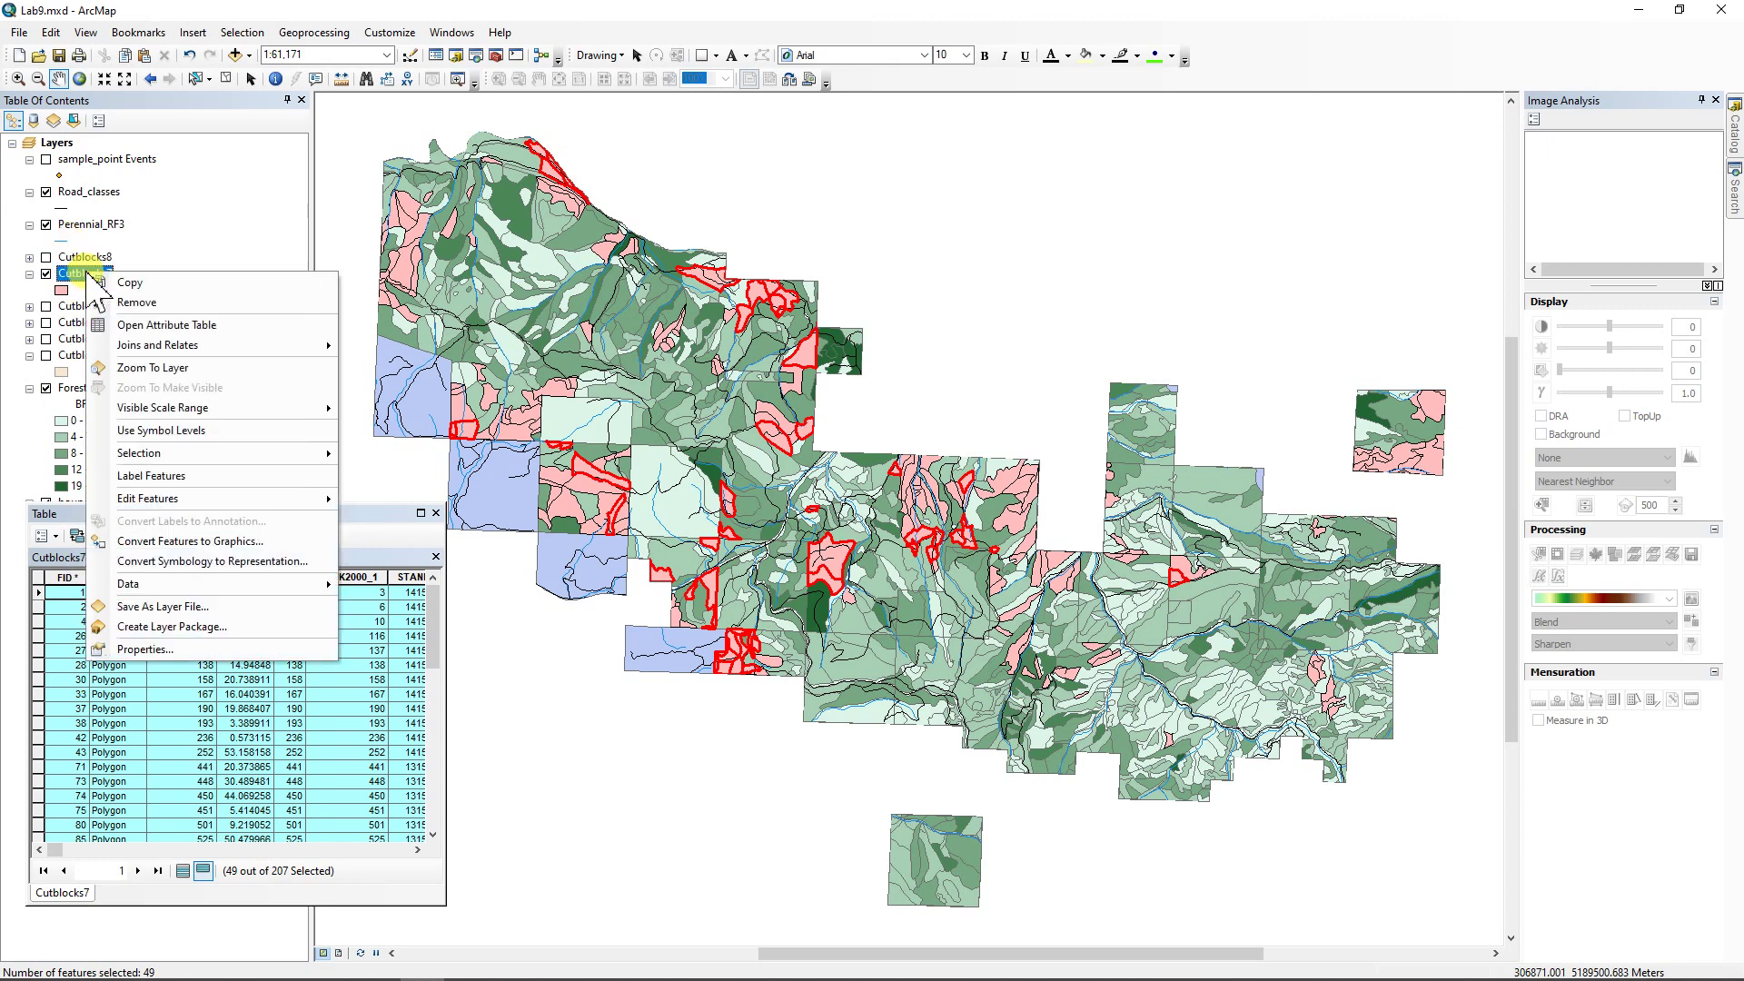
mouse_move(151, 585)
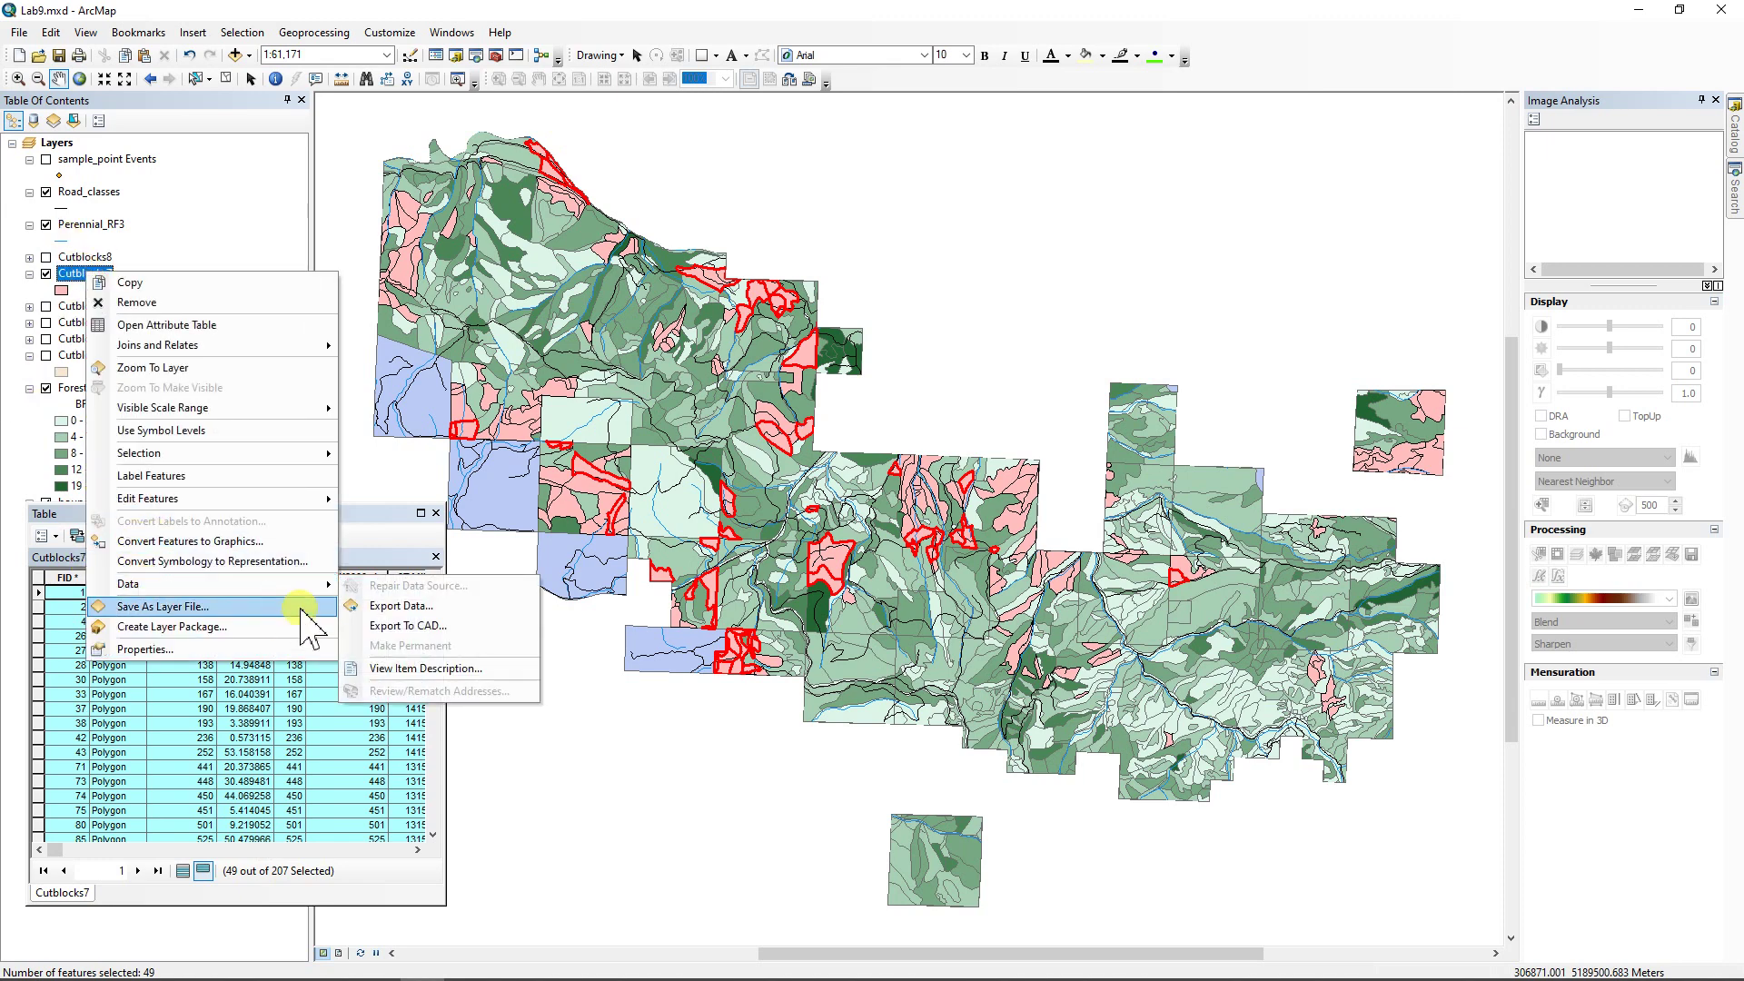
left_click(382, 588)
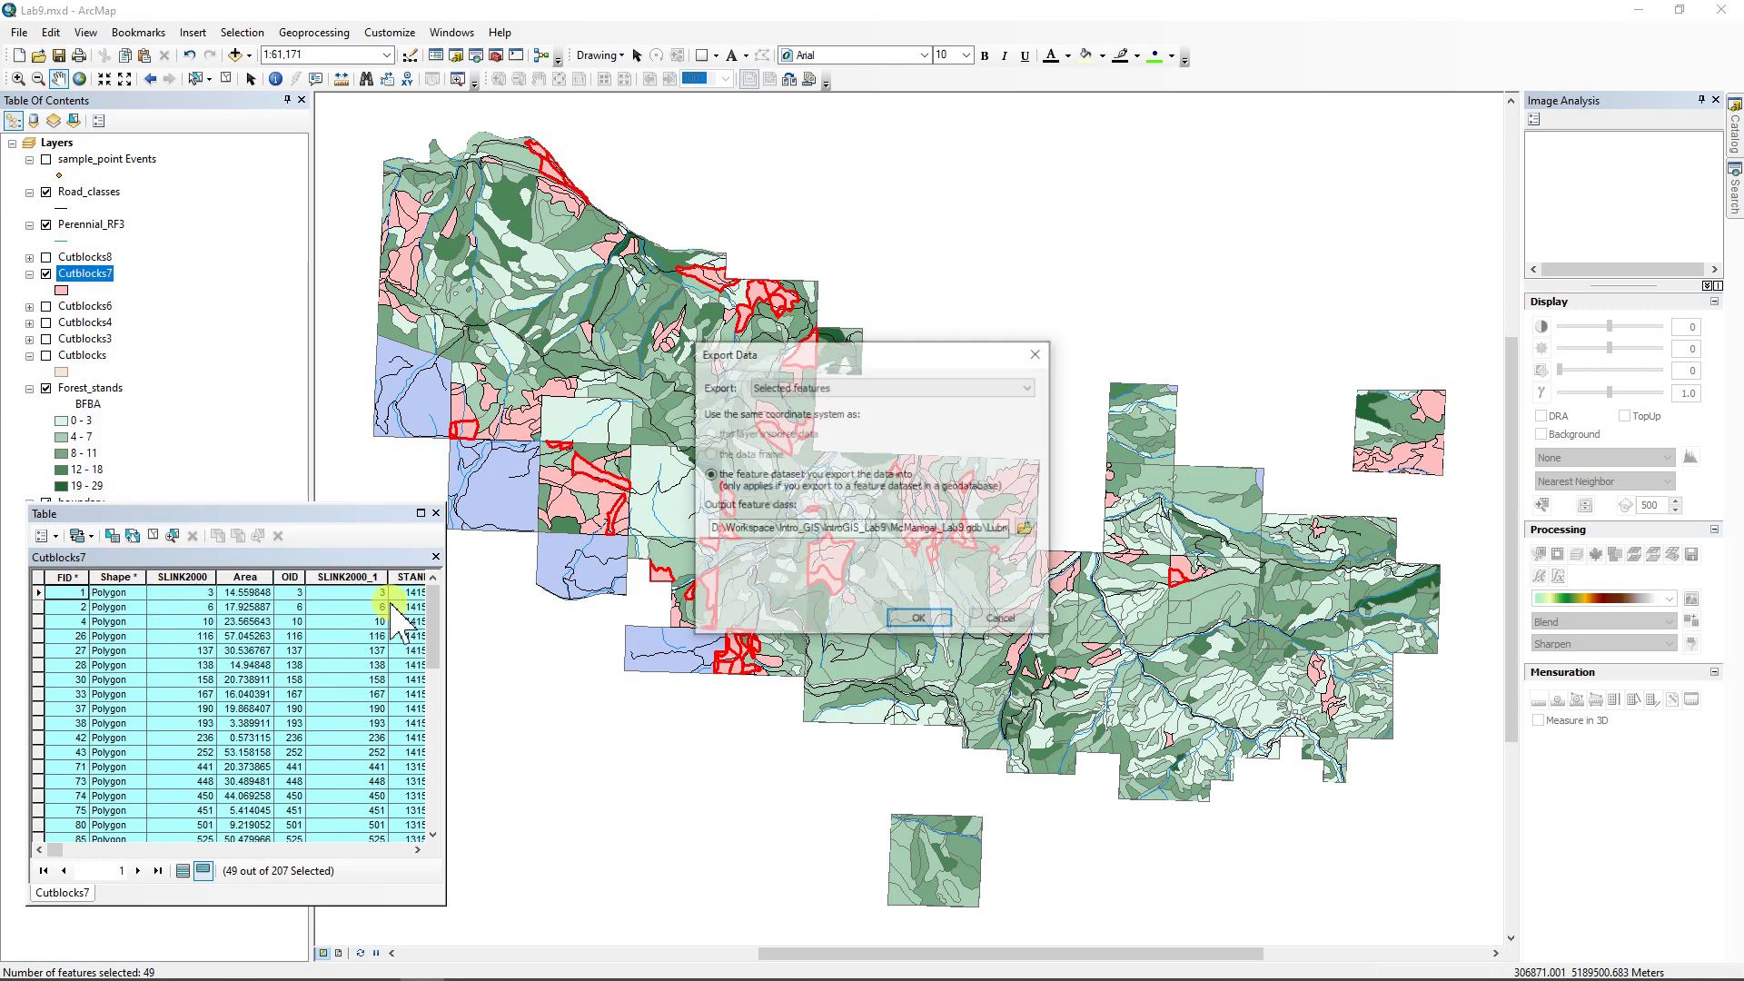
left_click(1025, 529)
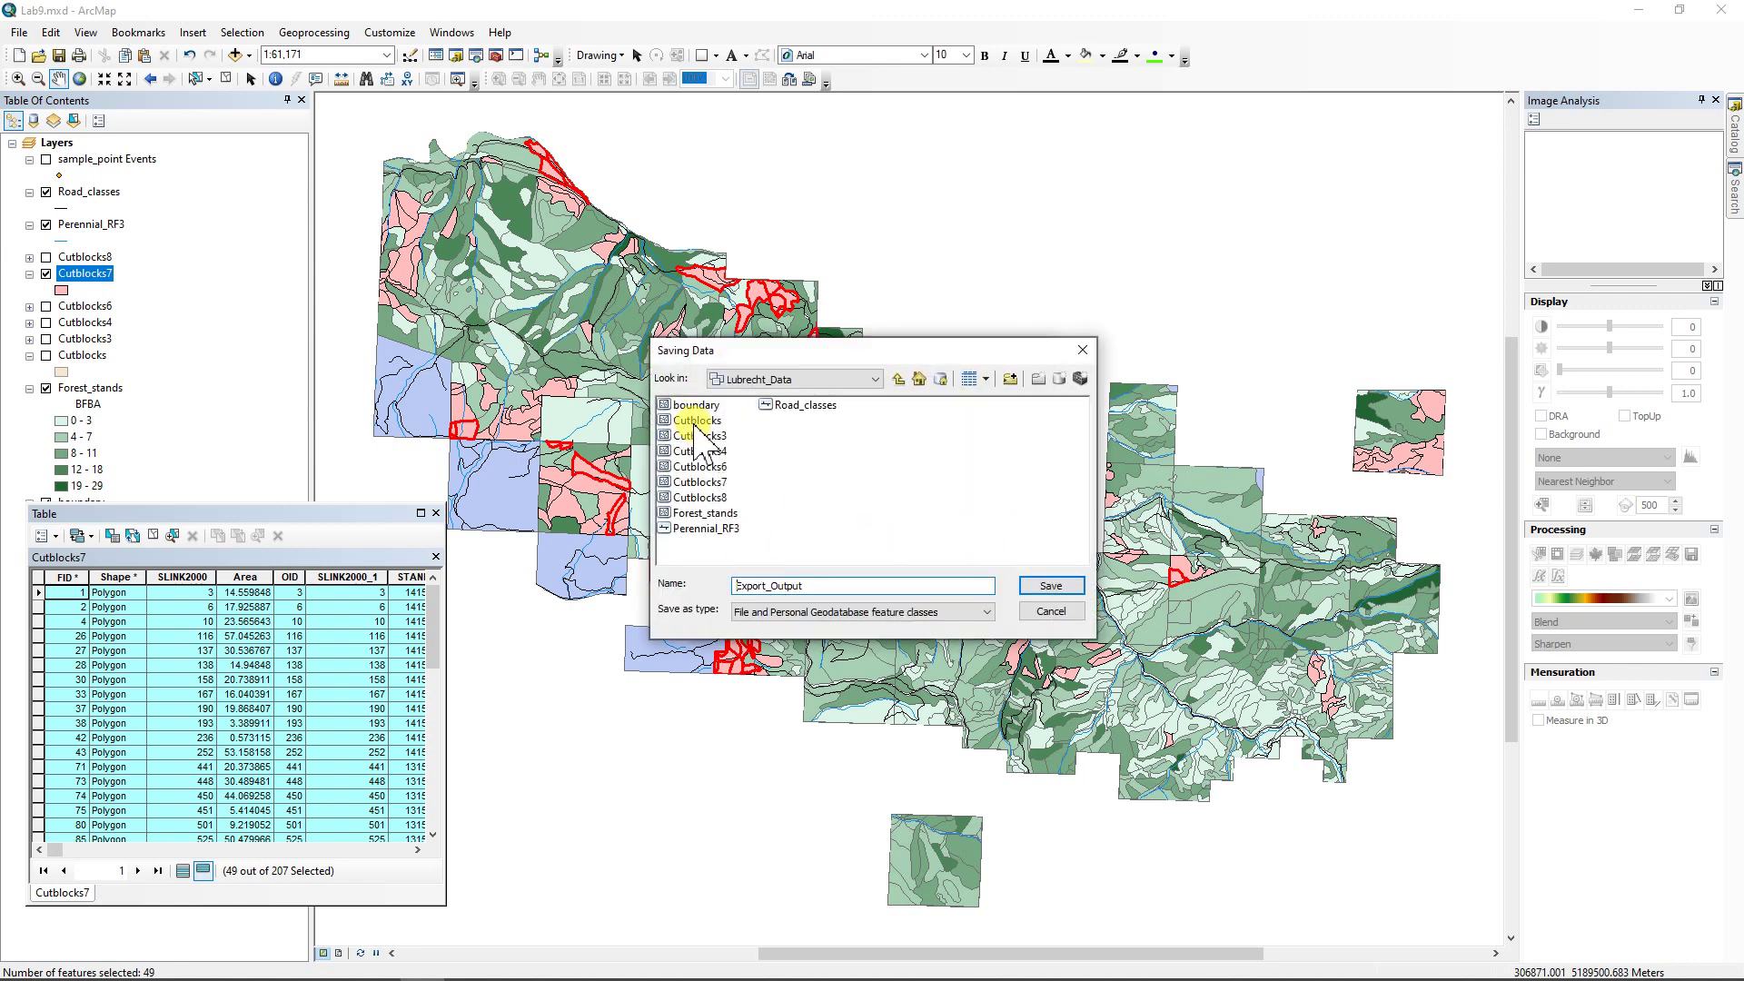
left_click(696, 421)
left_click(787, 586)
type("9")
key("Return")
key("Return")
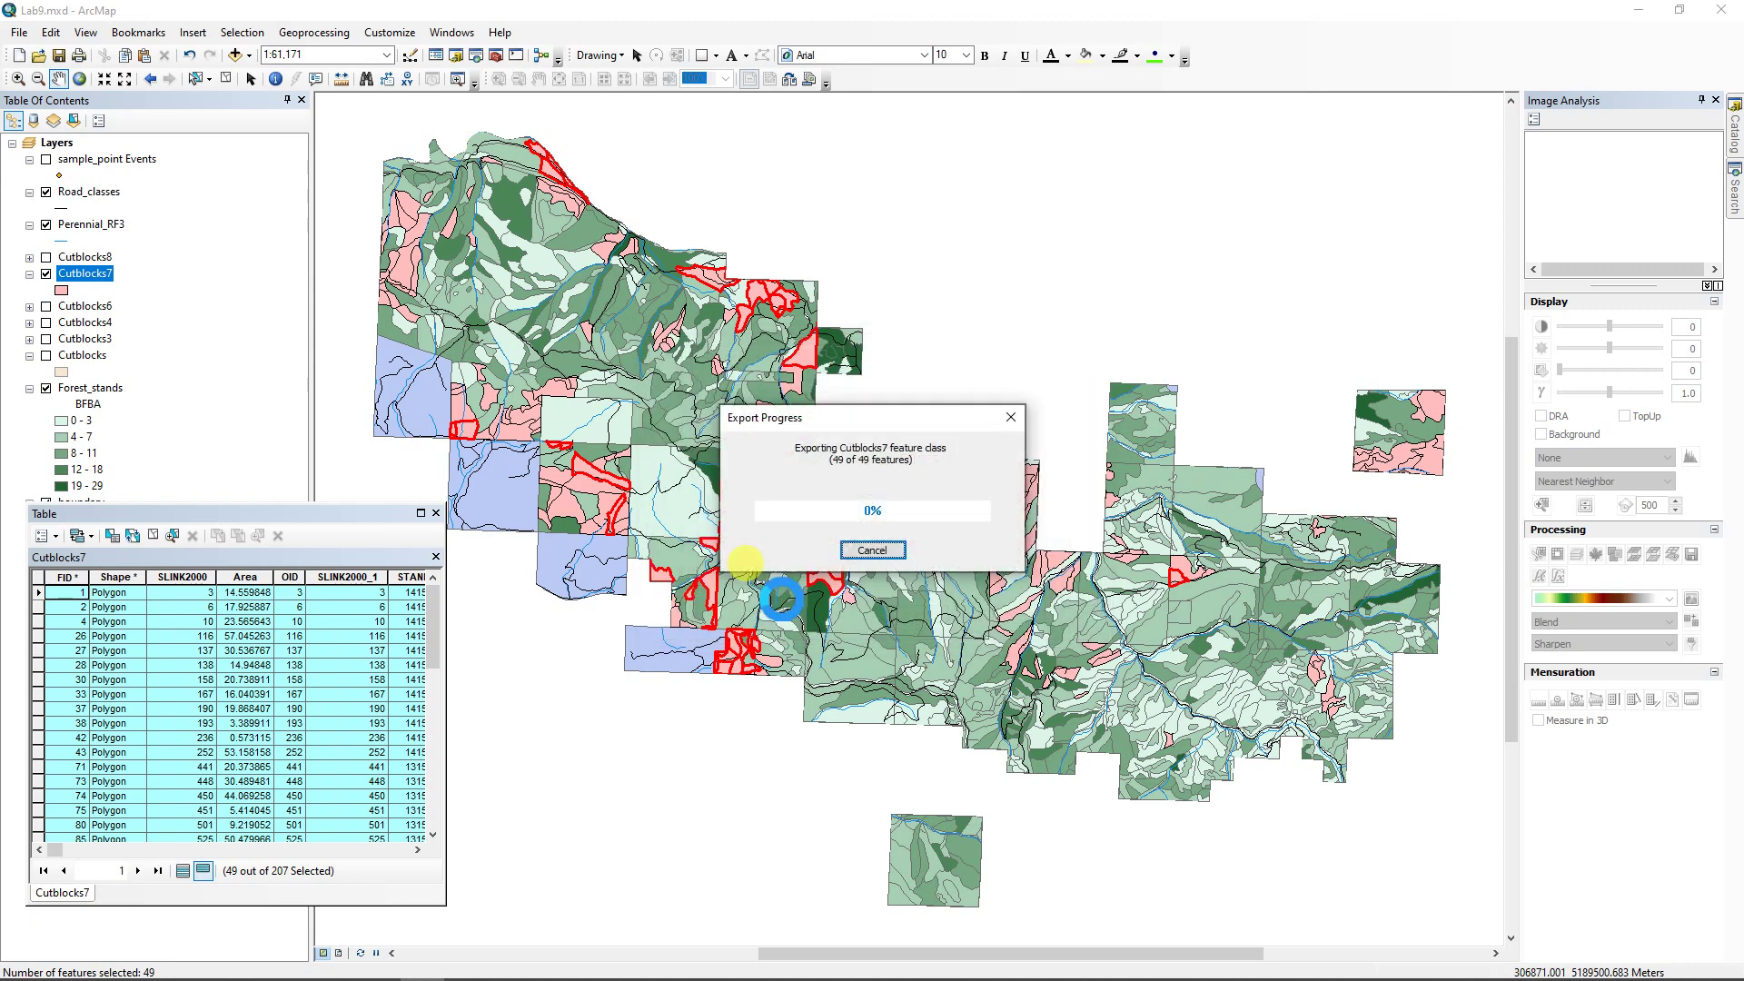
key("Return")
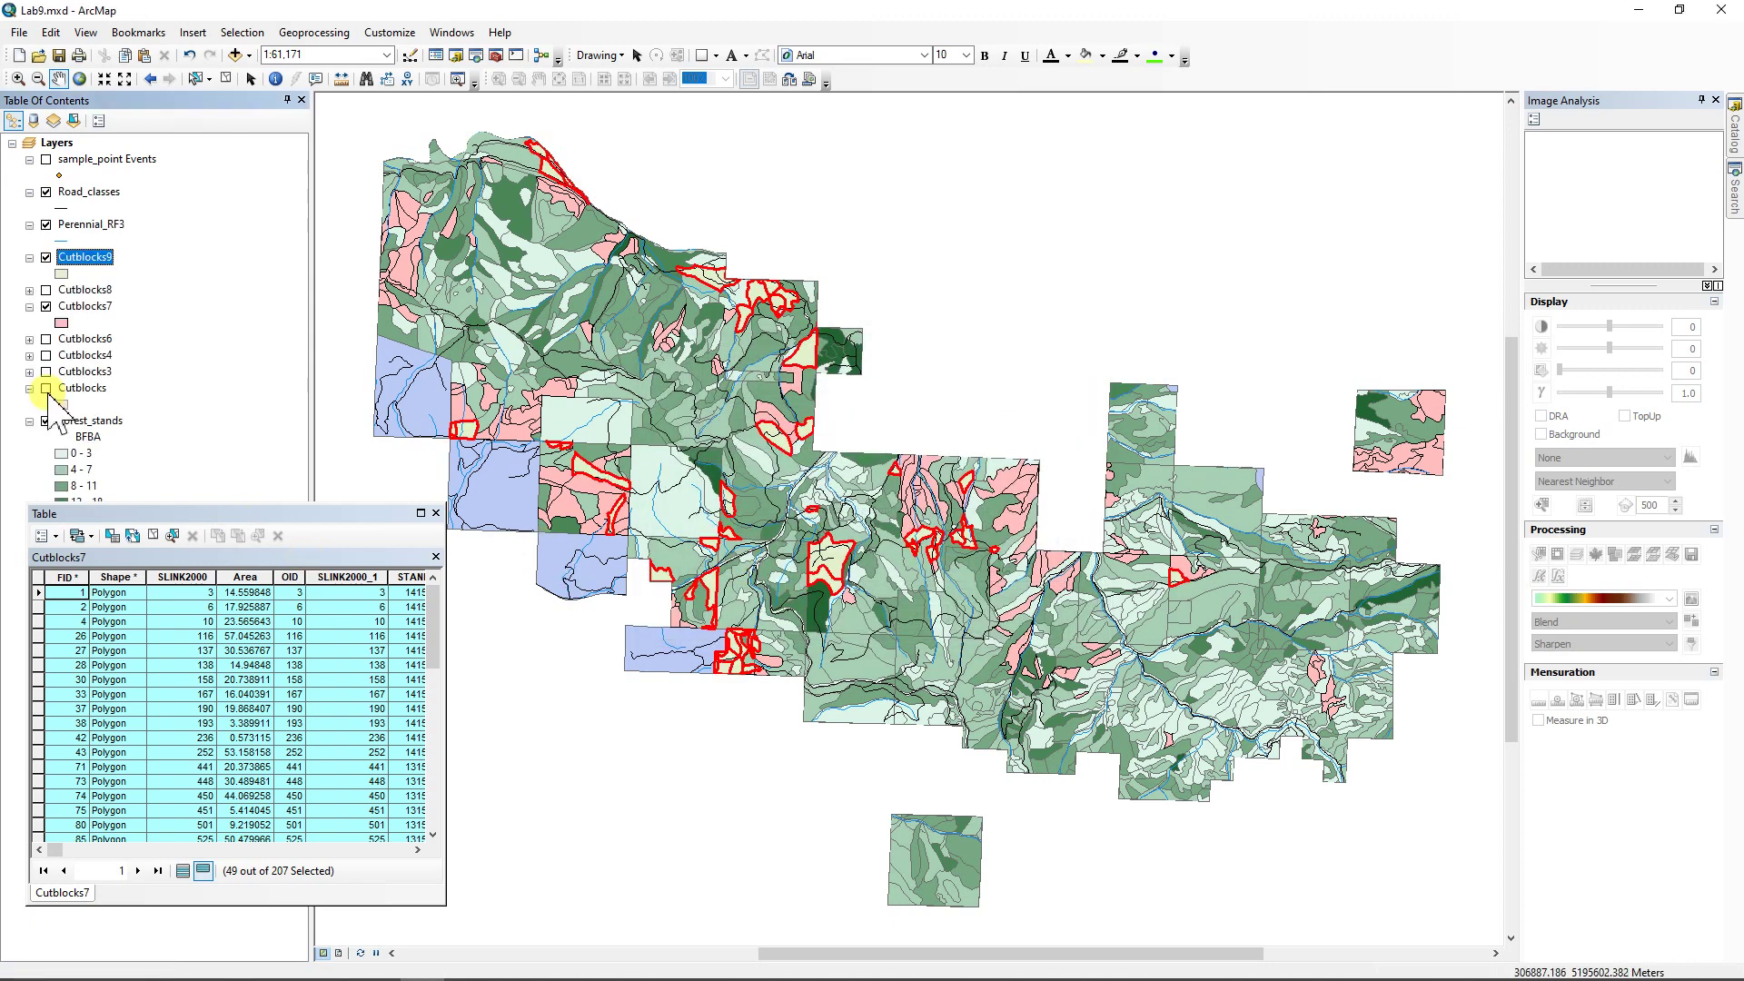
left_click(45, 257)
left_click(30, 258)
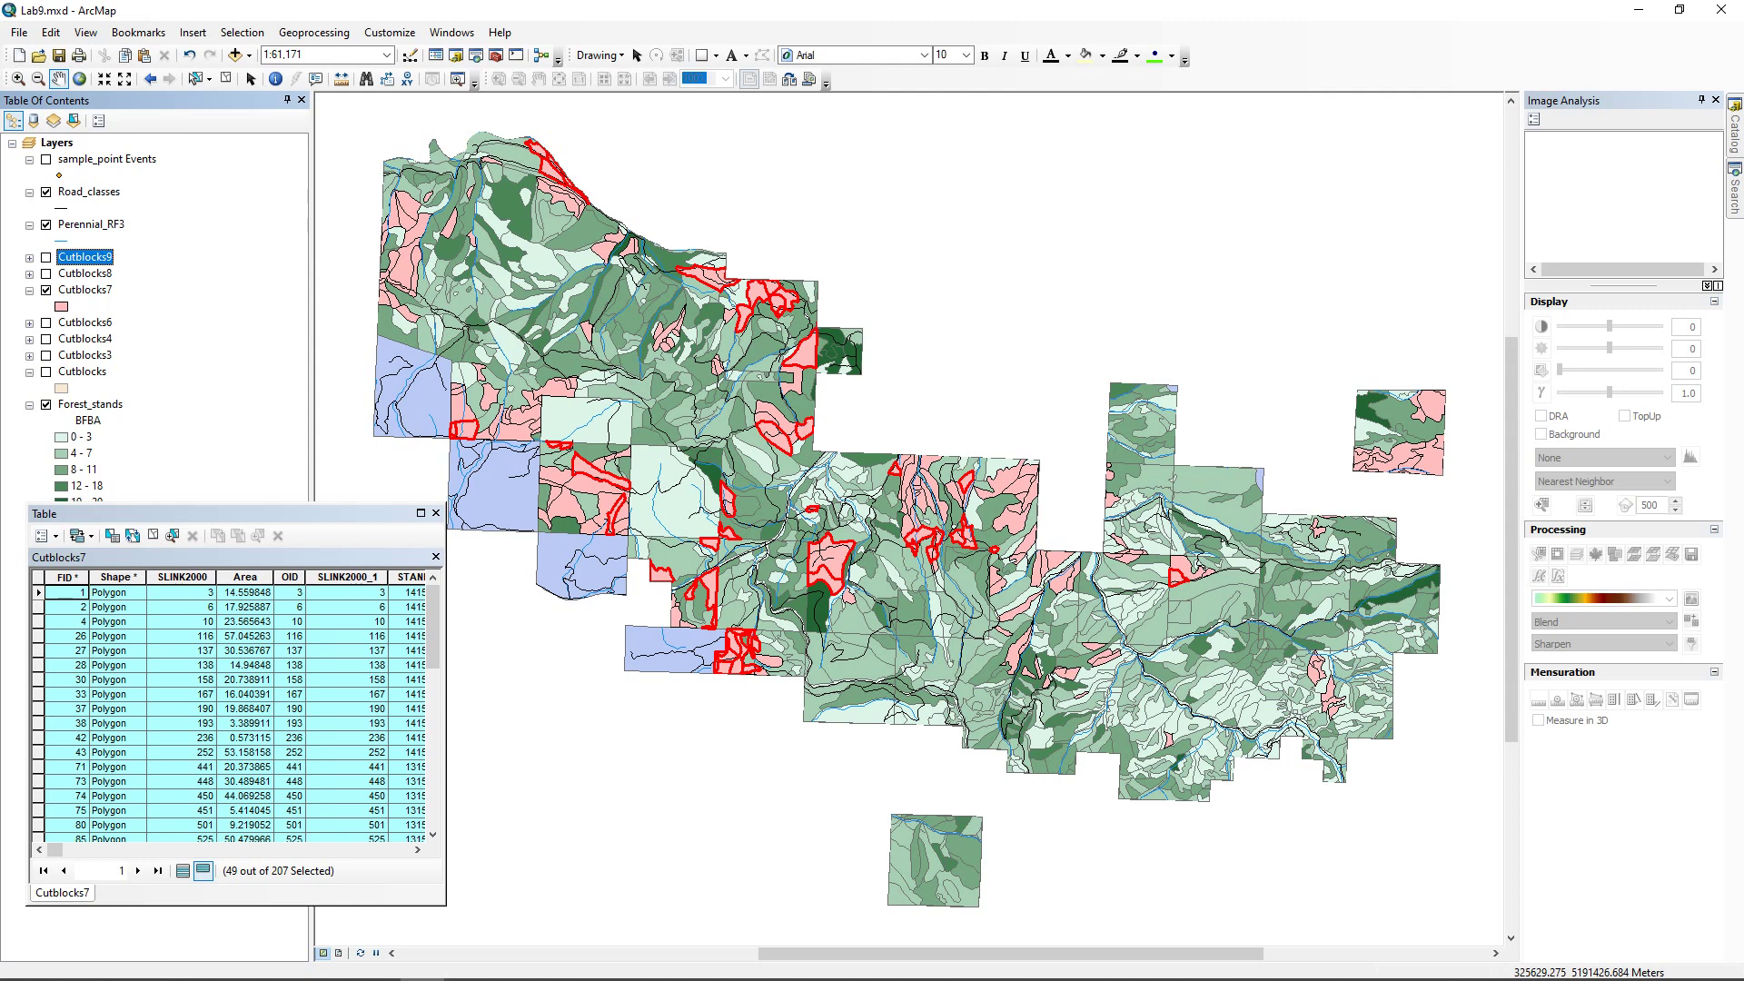
- Remove blocks within 20 Meters of Perennial_RF3 from the Cutblocks7 selection, leaving 33
left_click(242, 35)
left_click(291, 73)
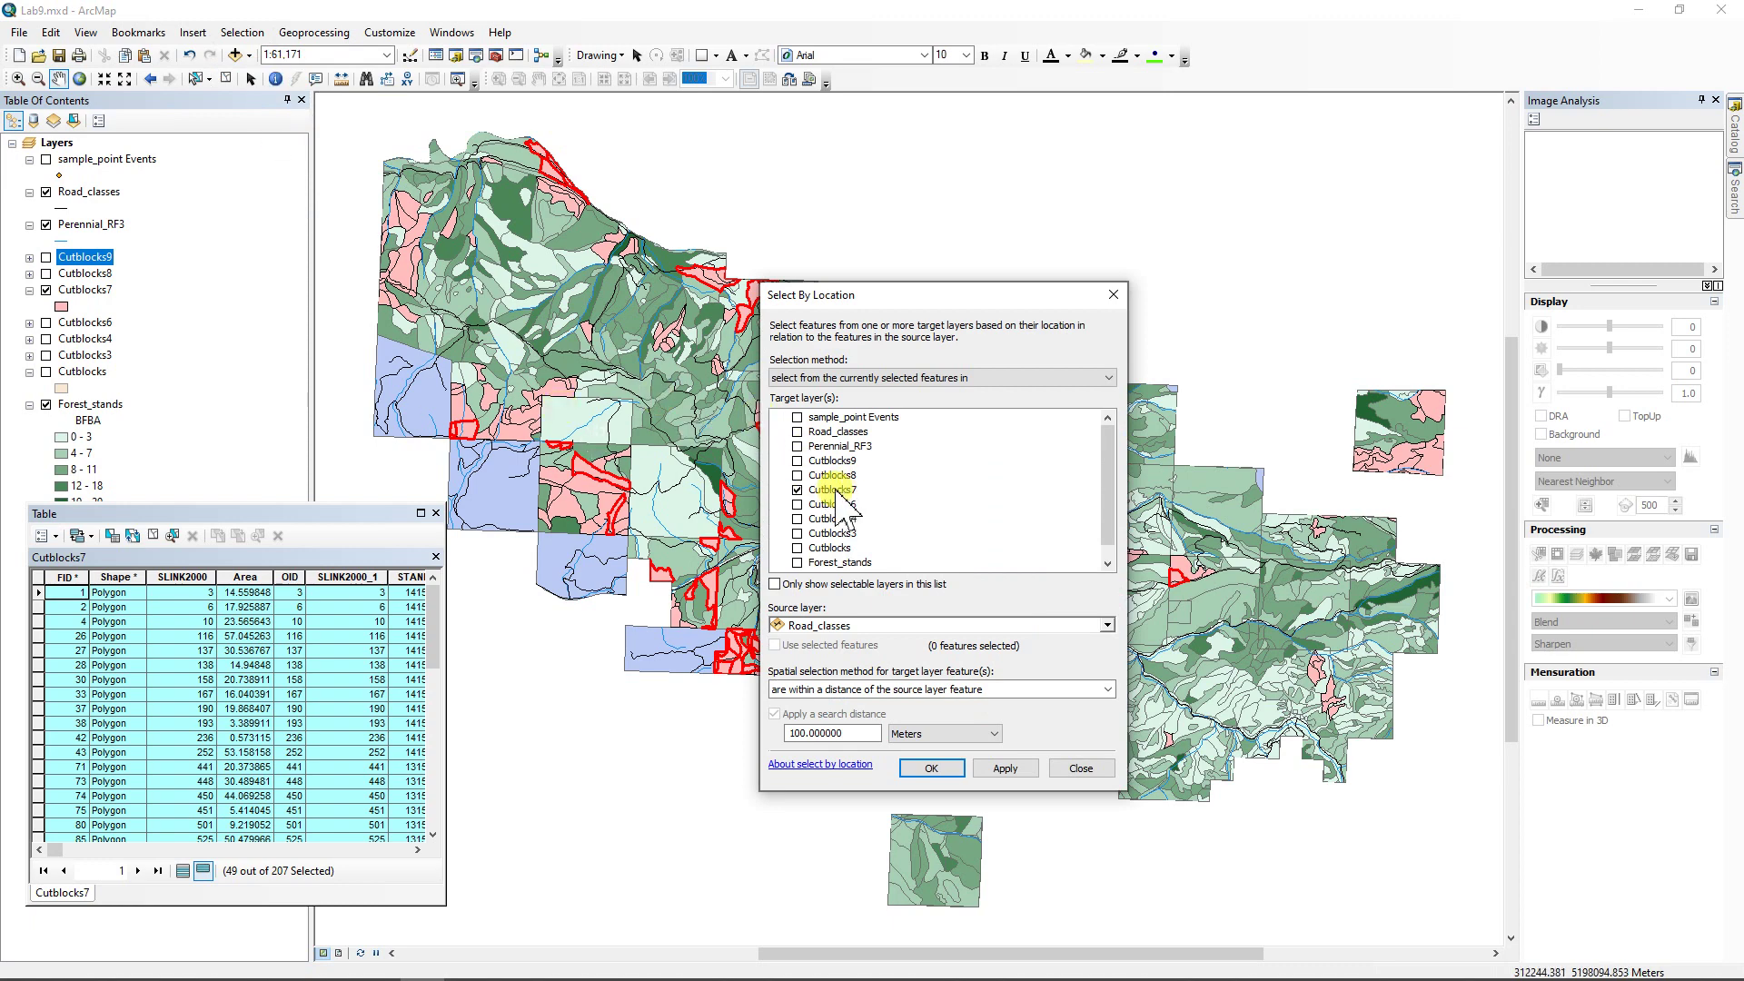
left_click(876, 378)
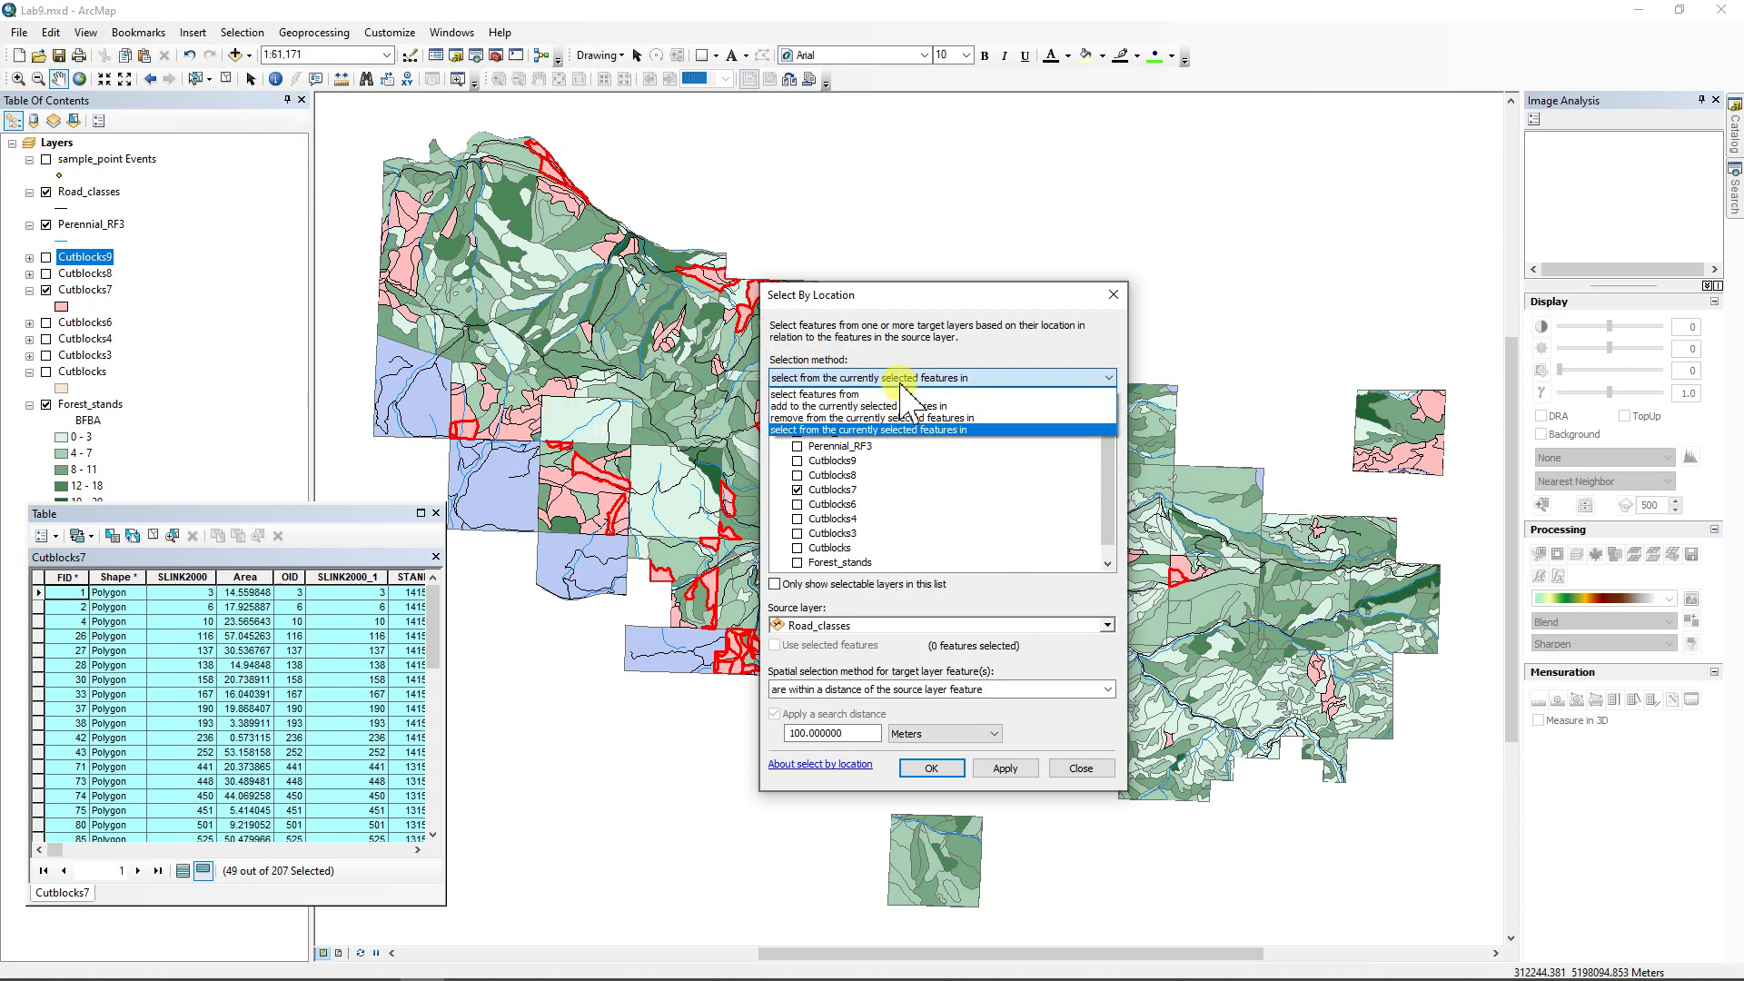
left_click(840, 418)
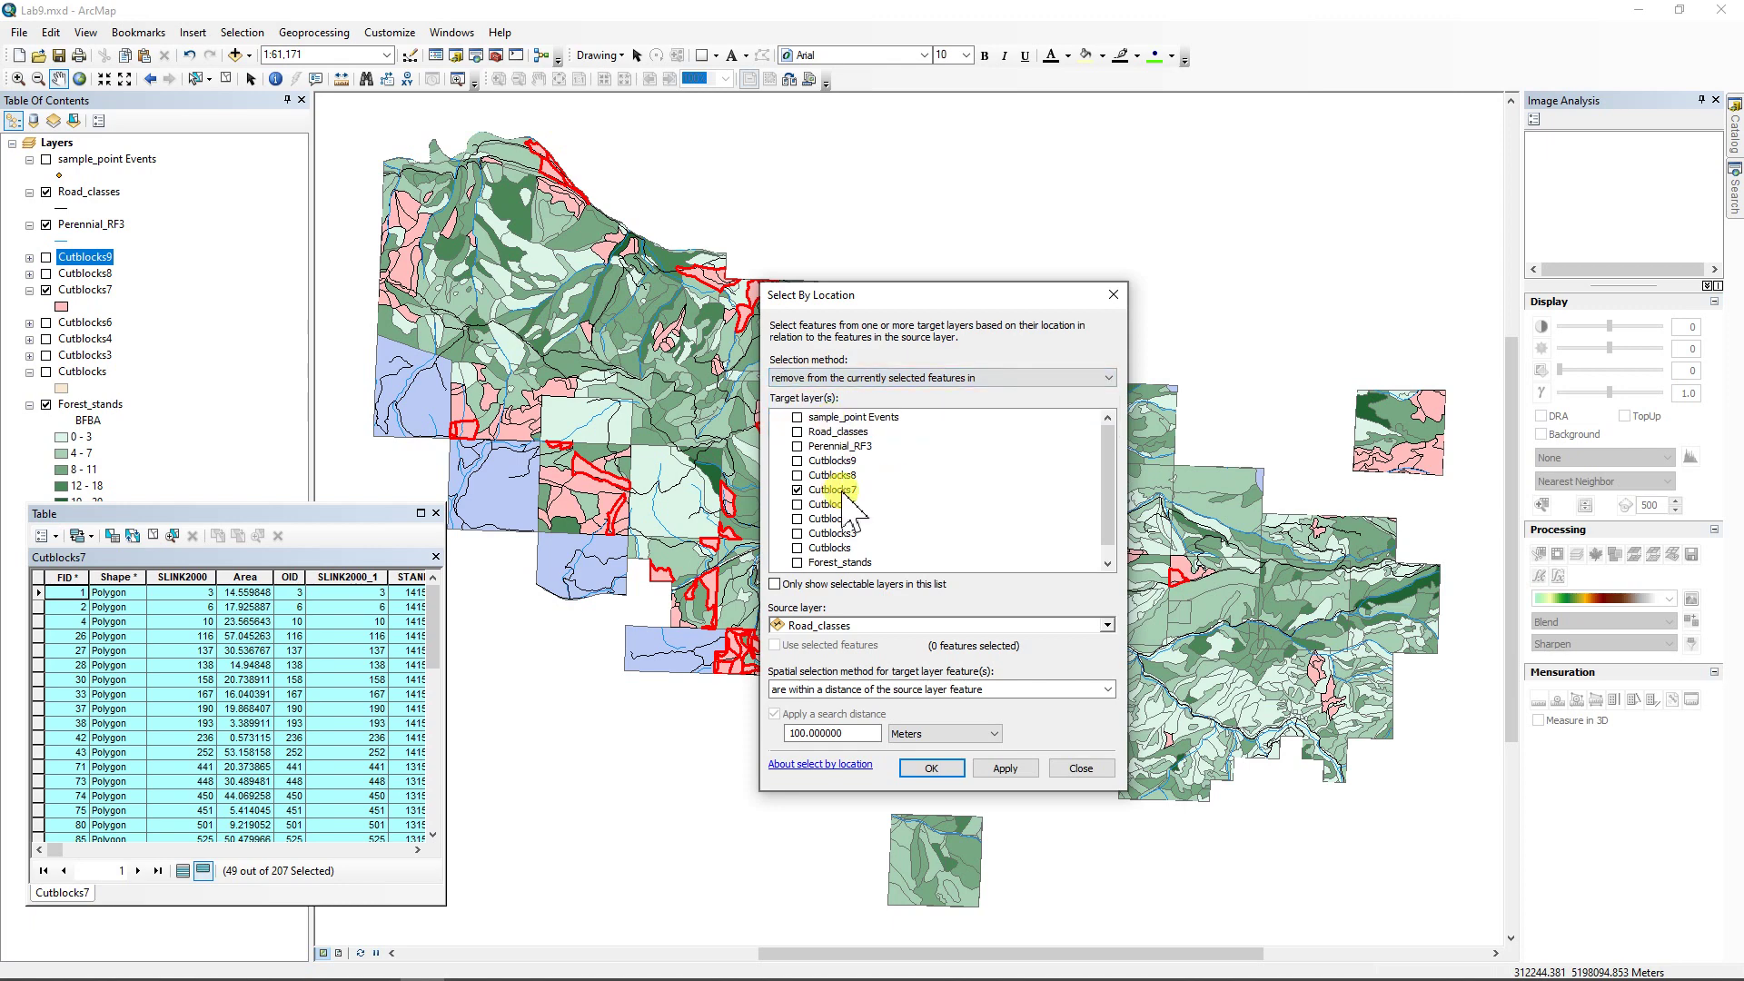
left_click(1107, 626)
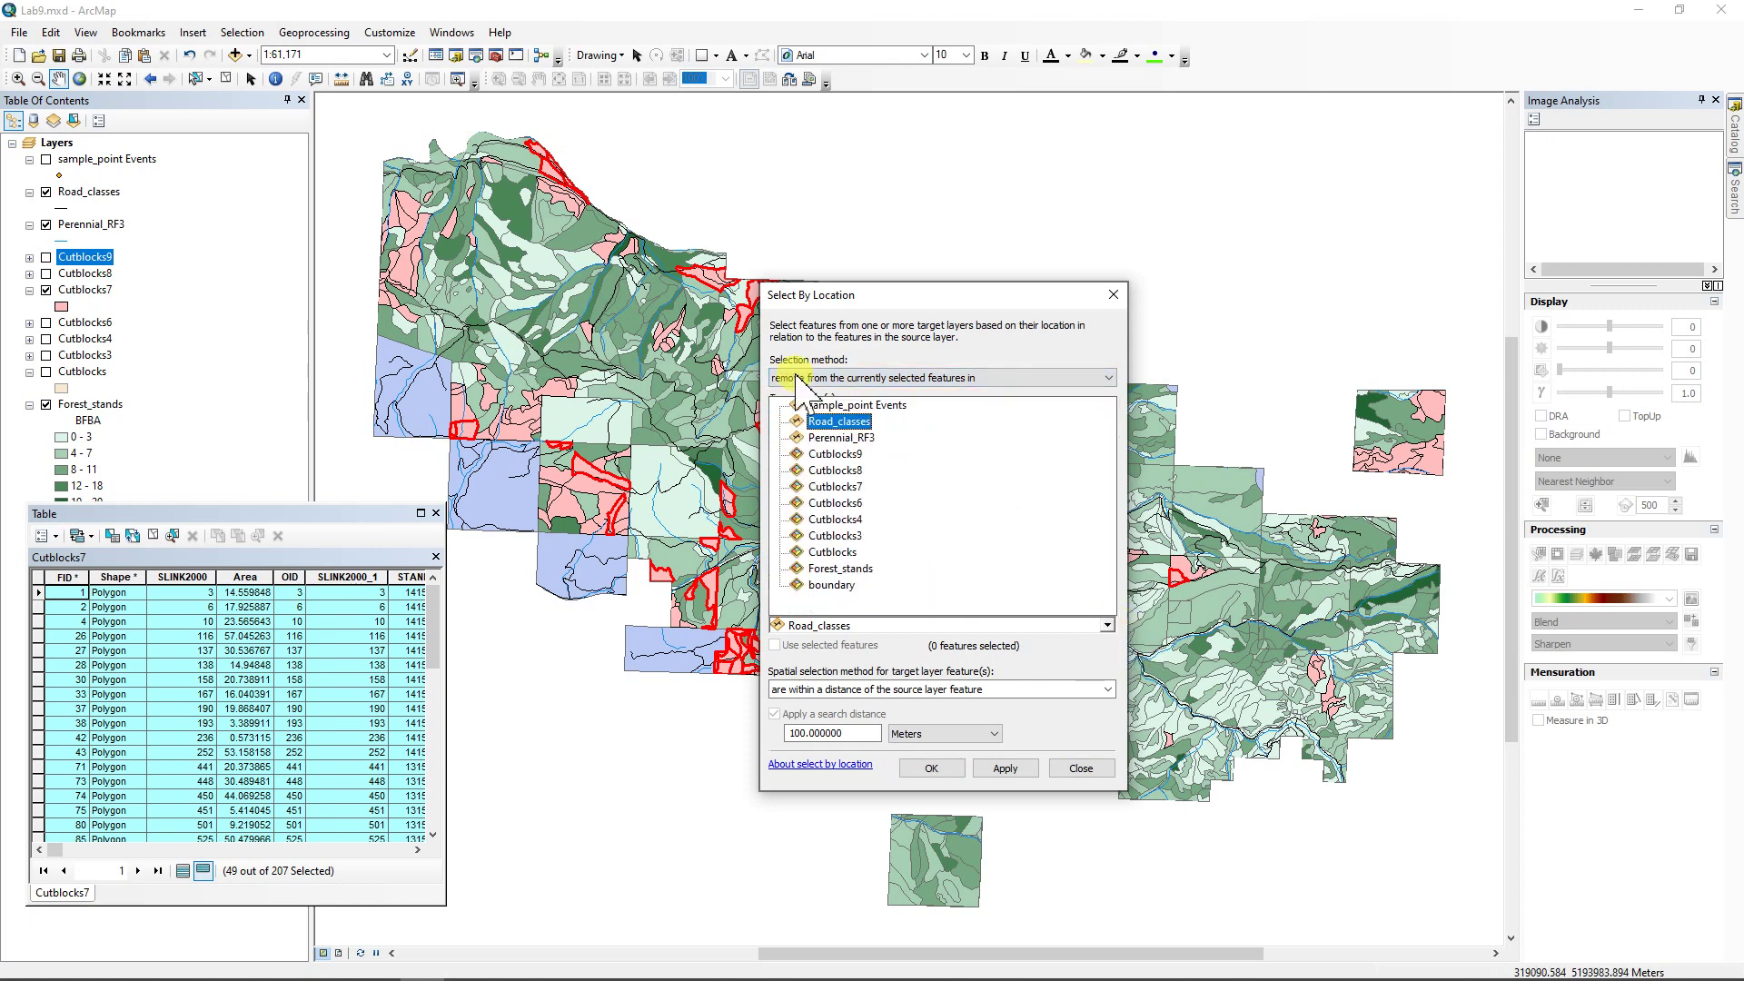
left_click(868, 438)
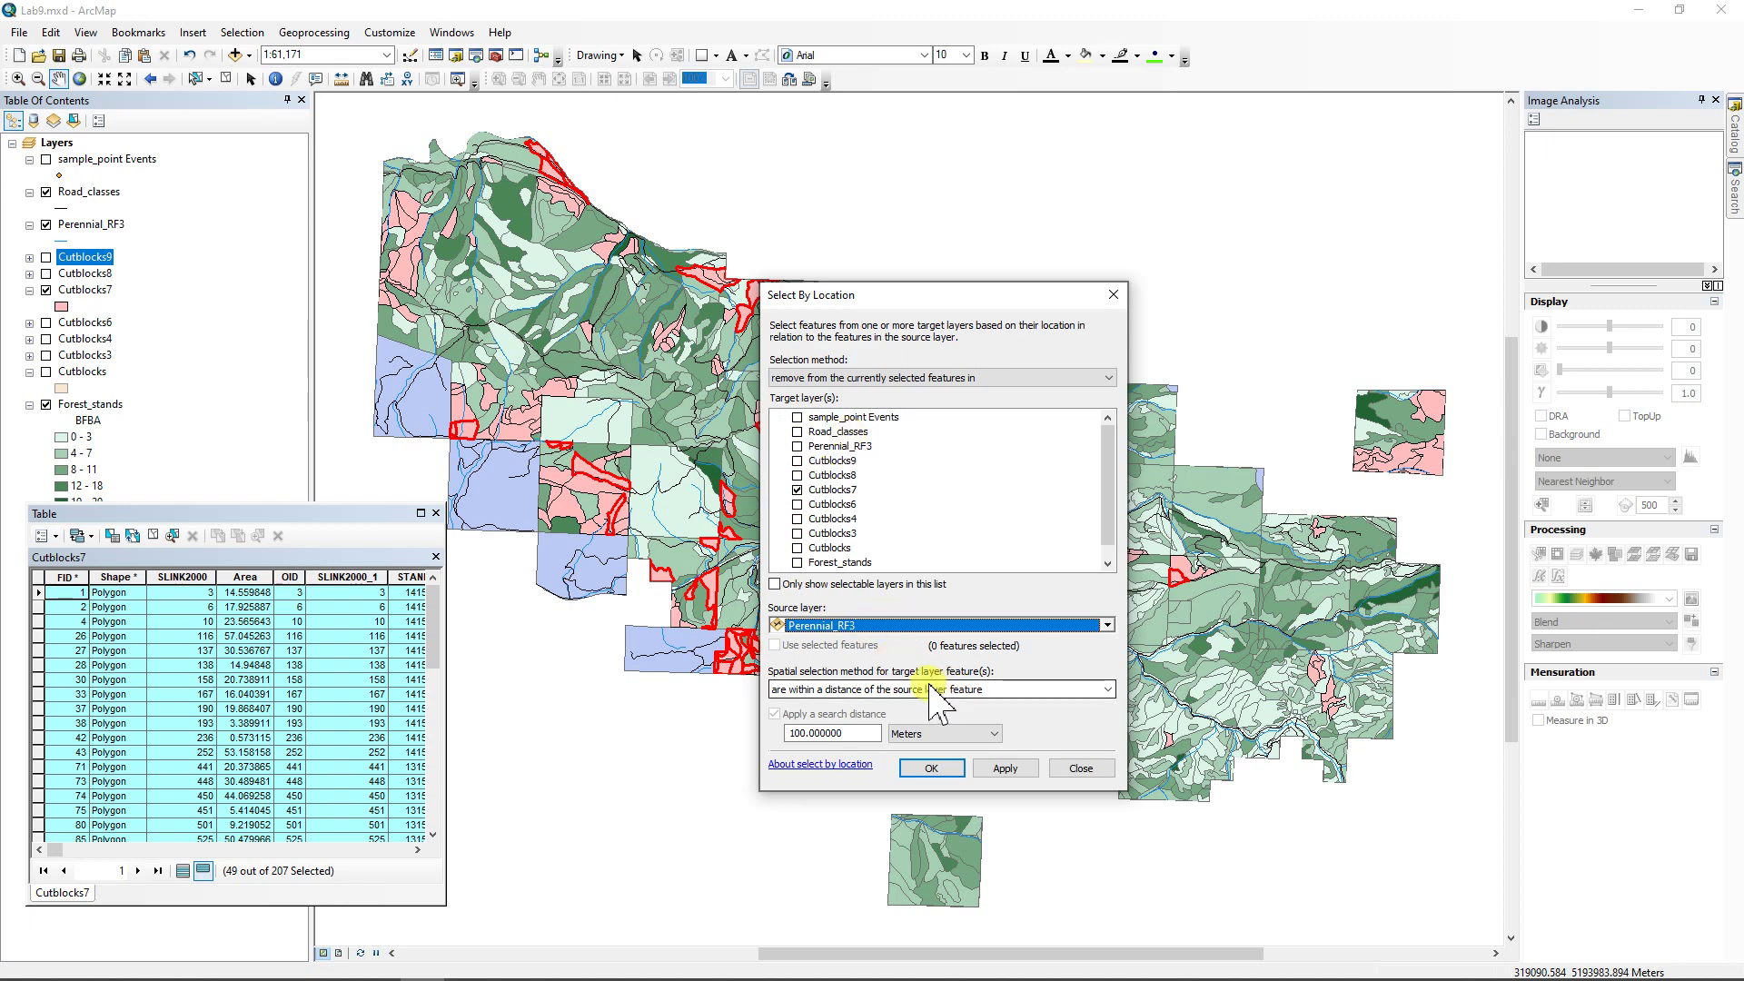
double_click(818, 733)
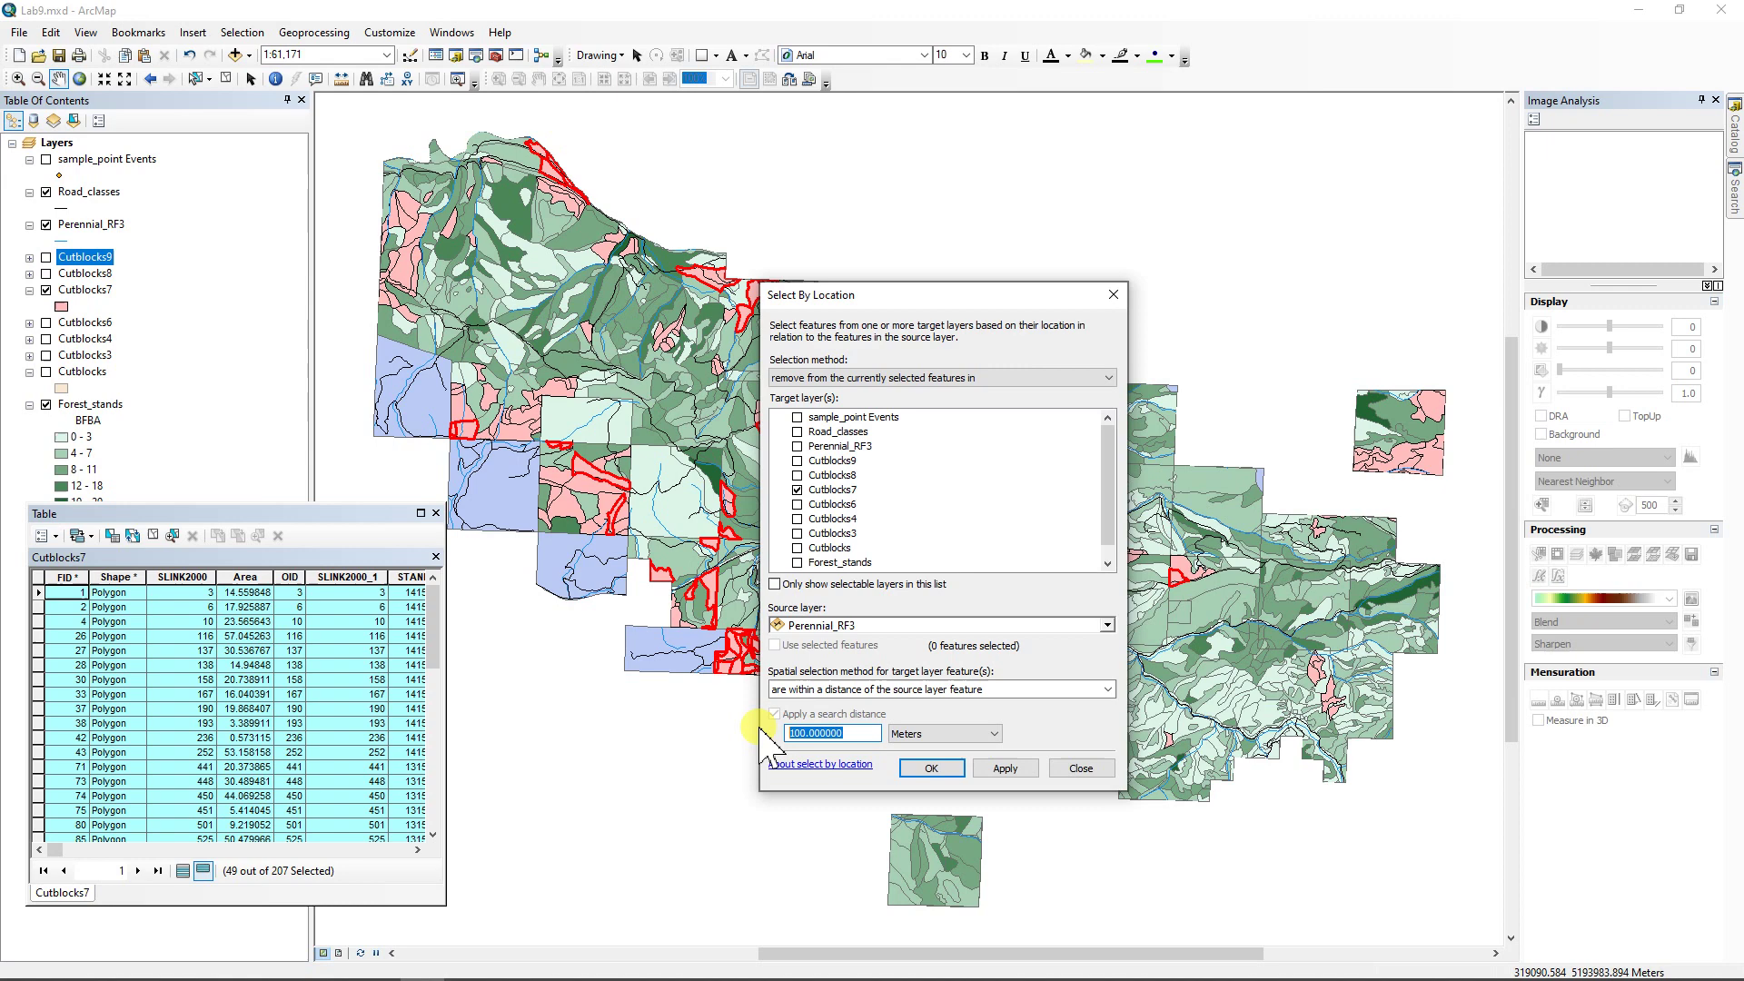
type("20")
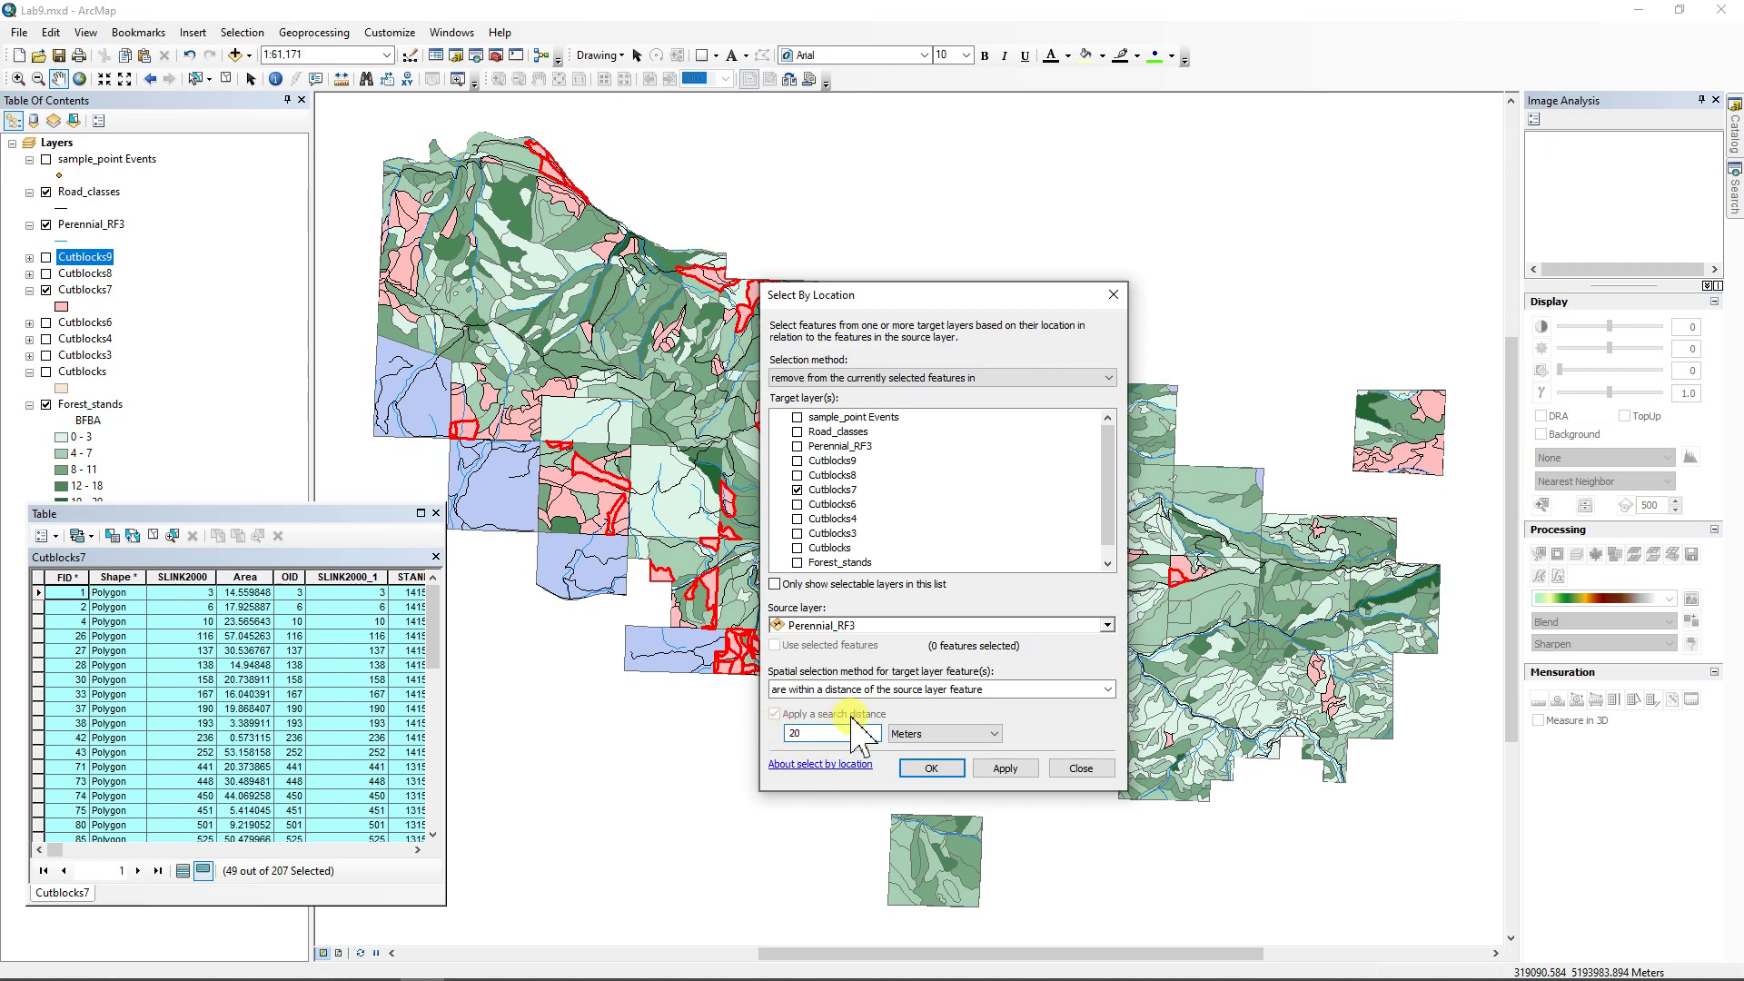
left_click(931, 768)
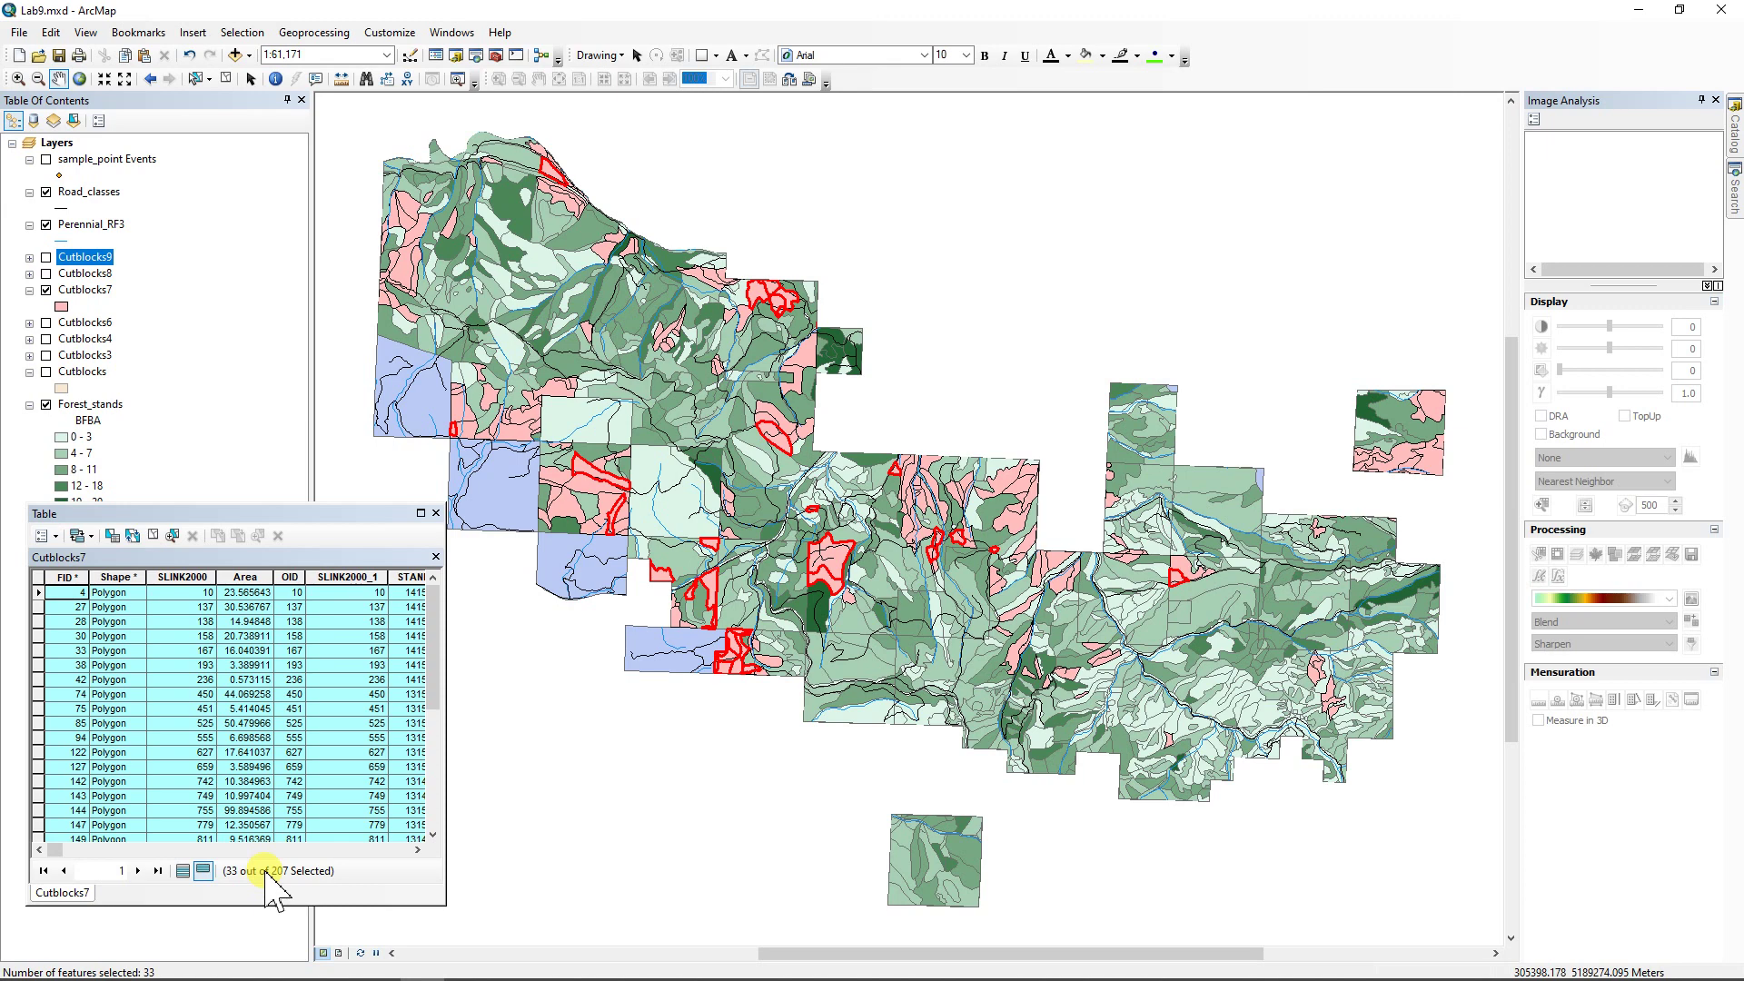
- Export the 33 selected cutblocks as Final_Cutblocks and add the layer to the map
right_click(82, 290)
mouse_move(182, 603)
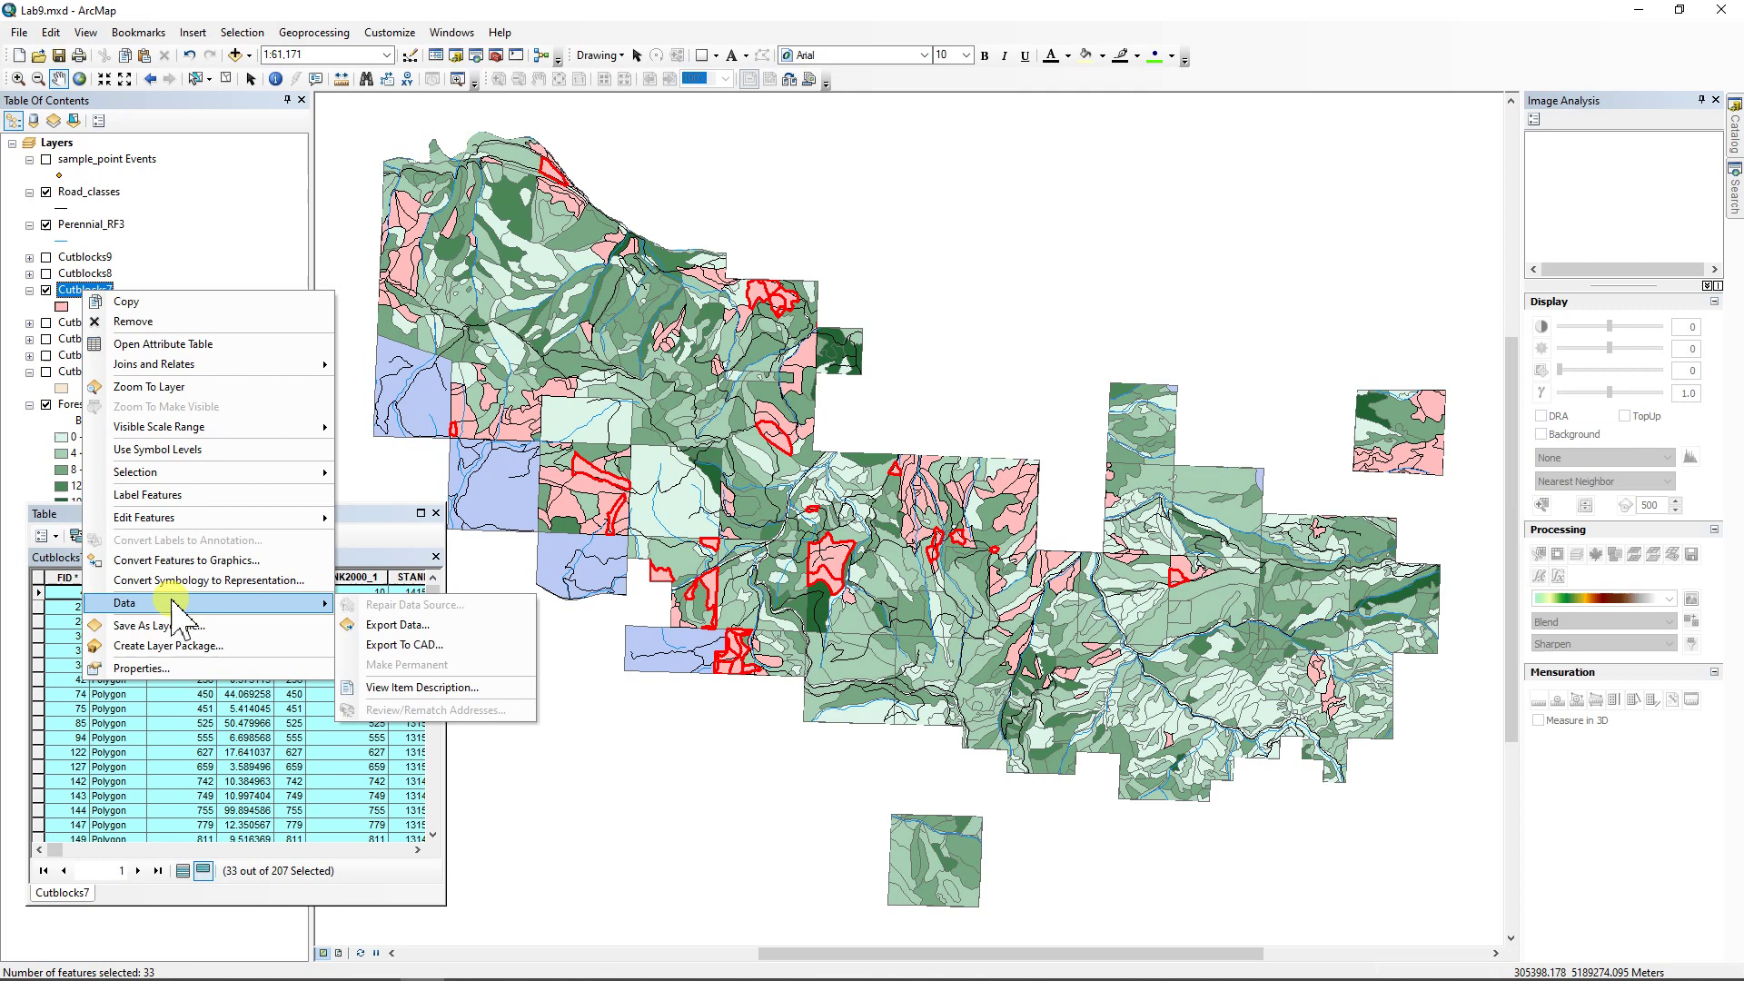
left_click(399, 625)
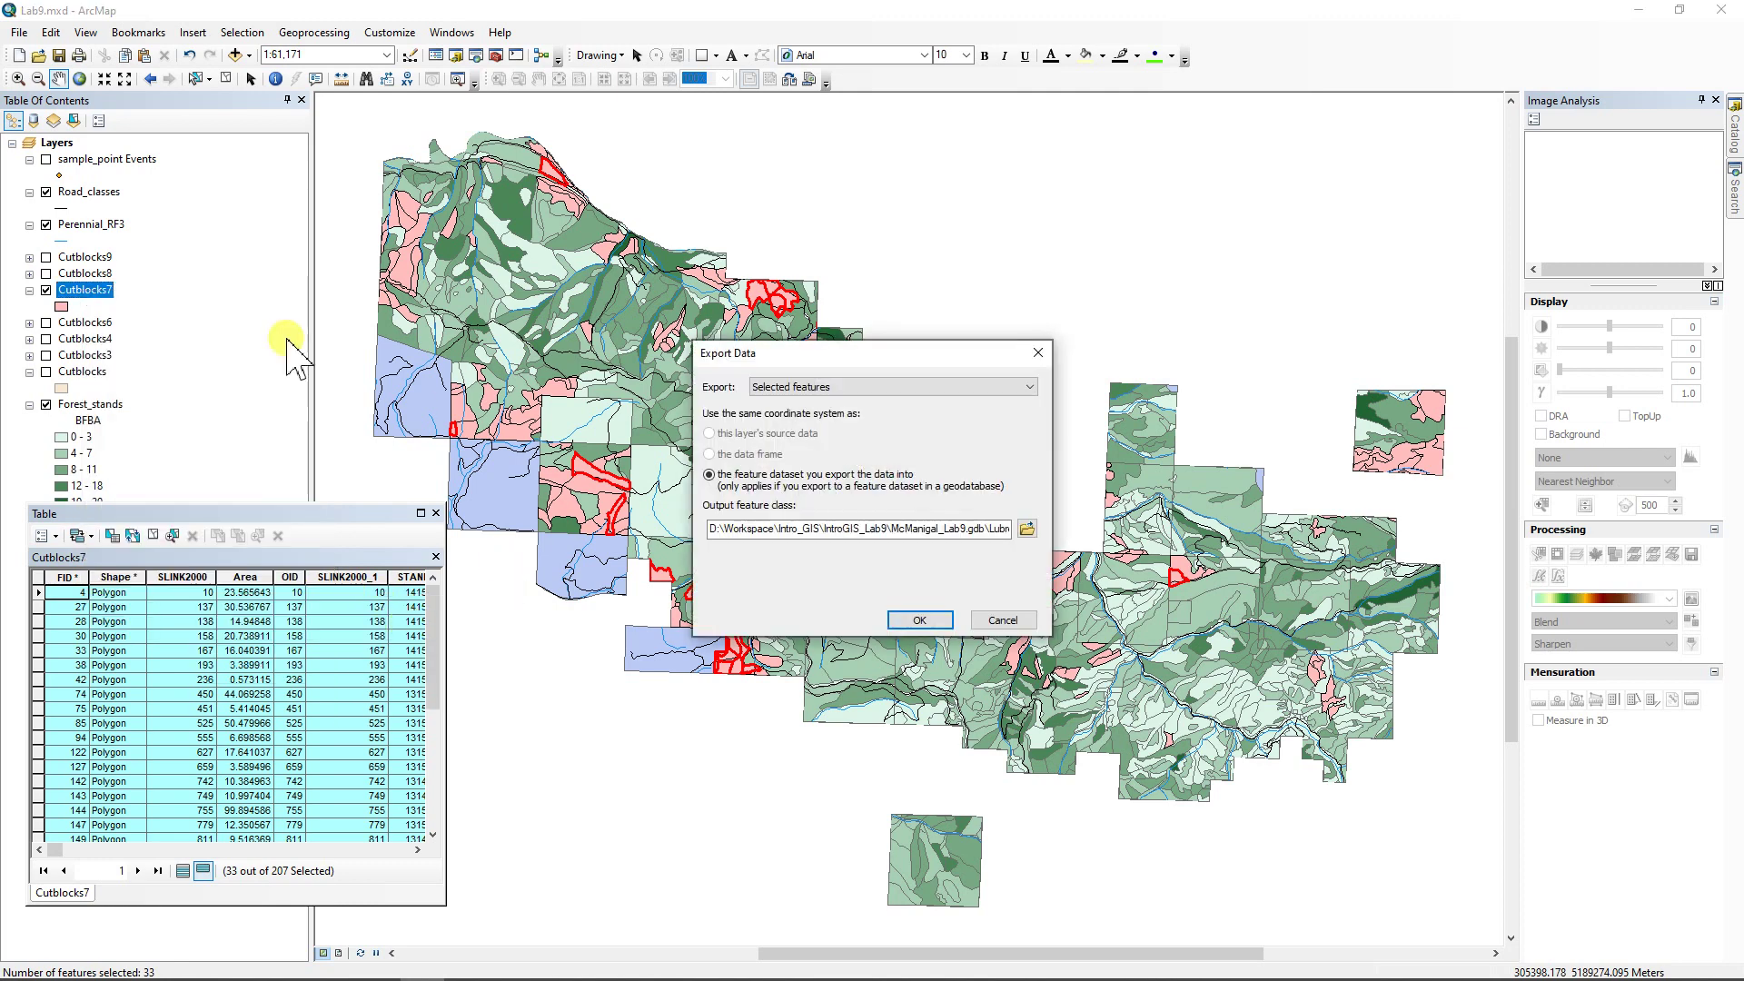
left_click(1027, 529)
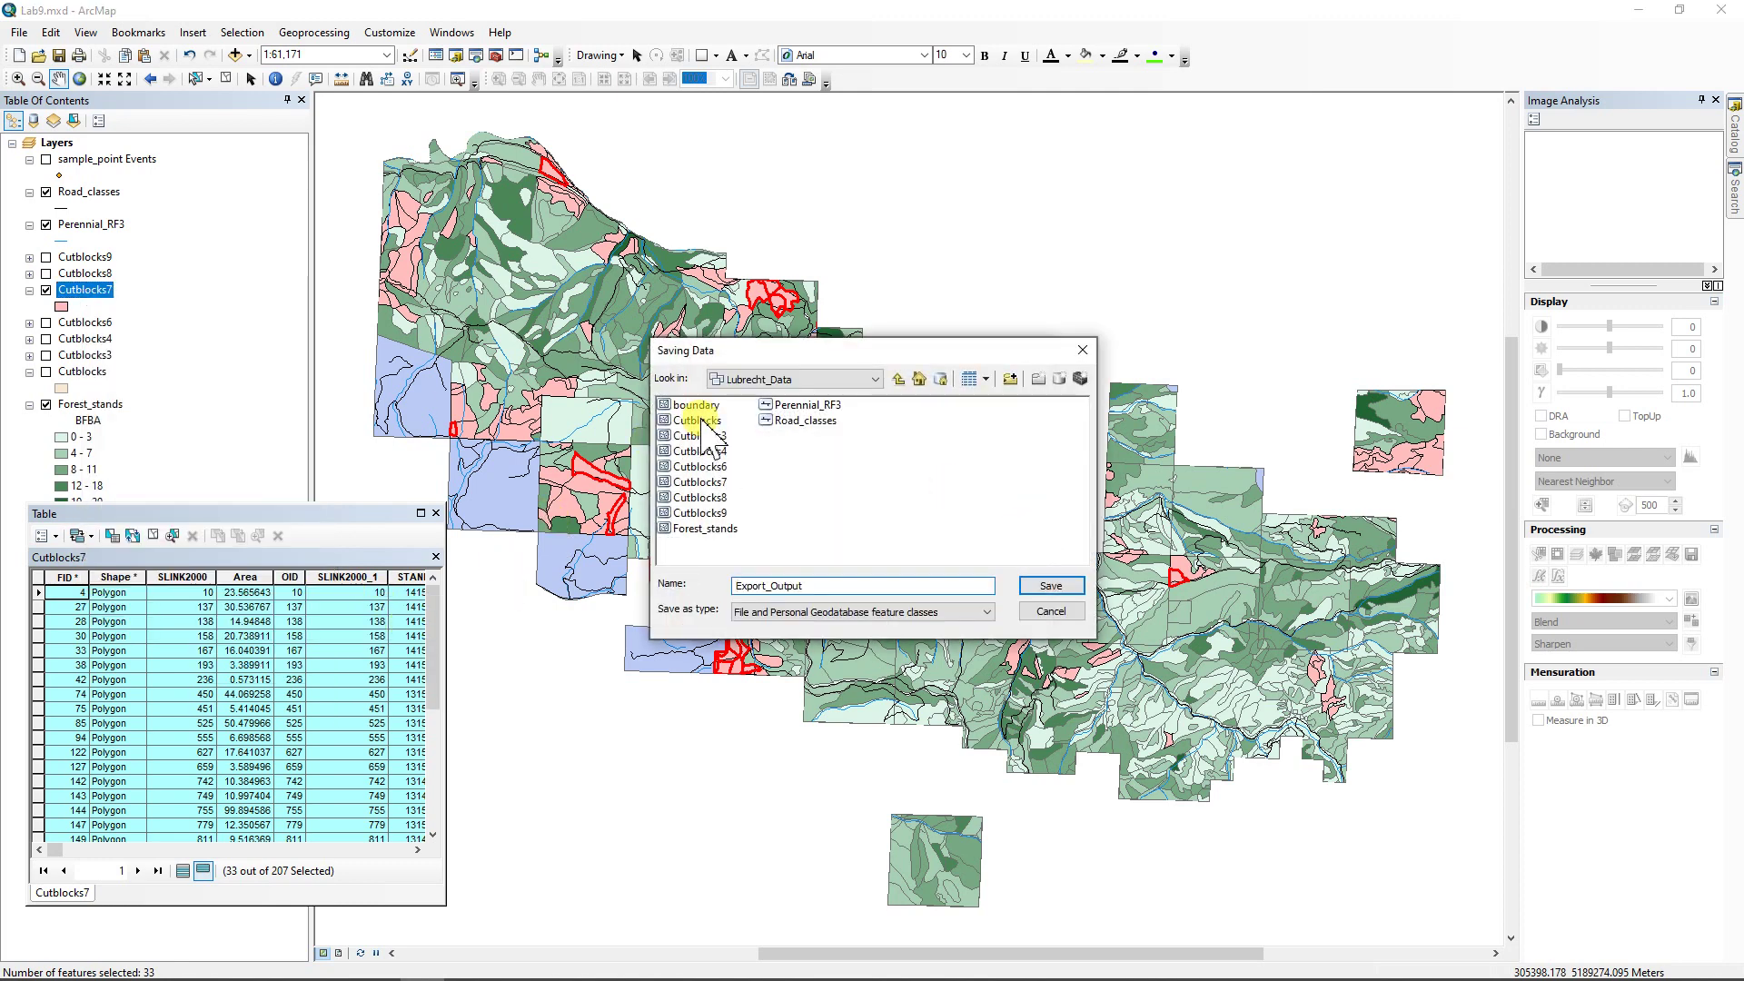
left_click(697, 421)
left_click(738, 586)
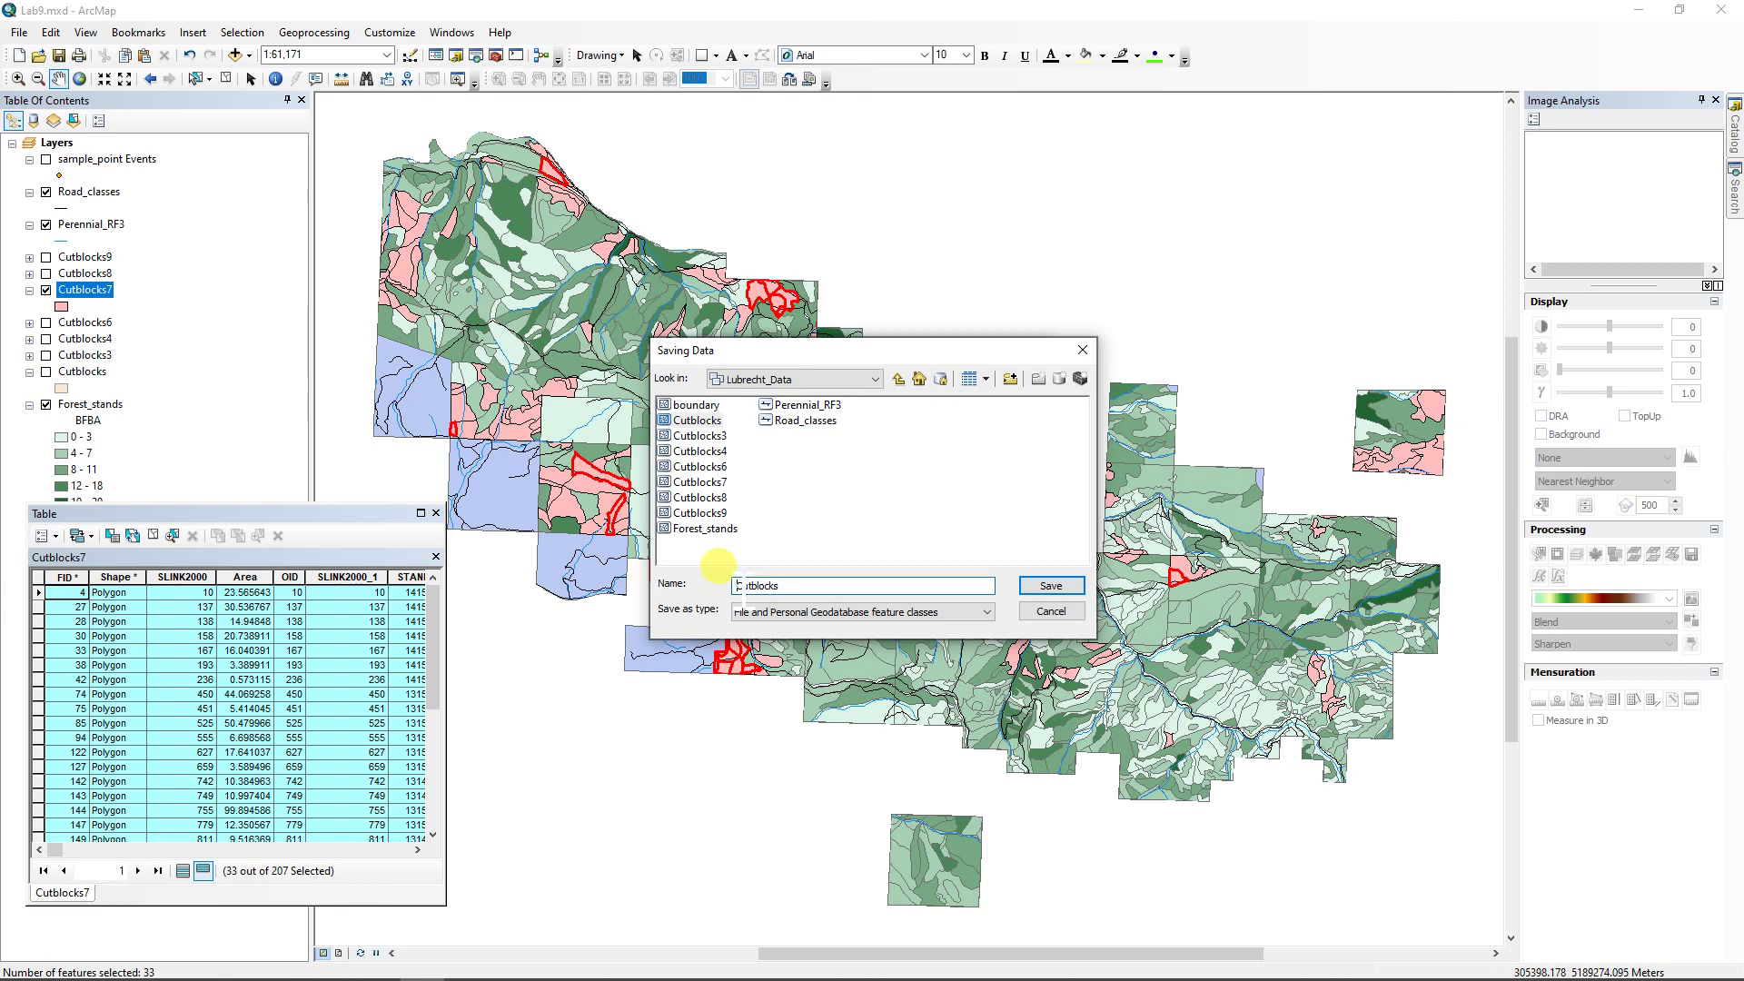
type("Final_")
left_click(1051, 585)
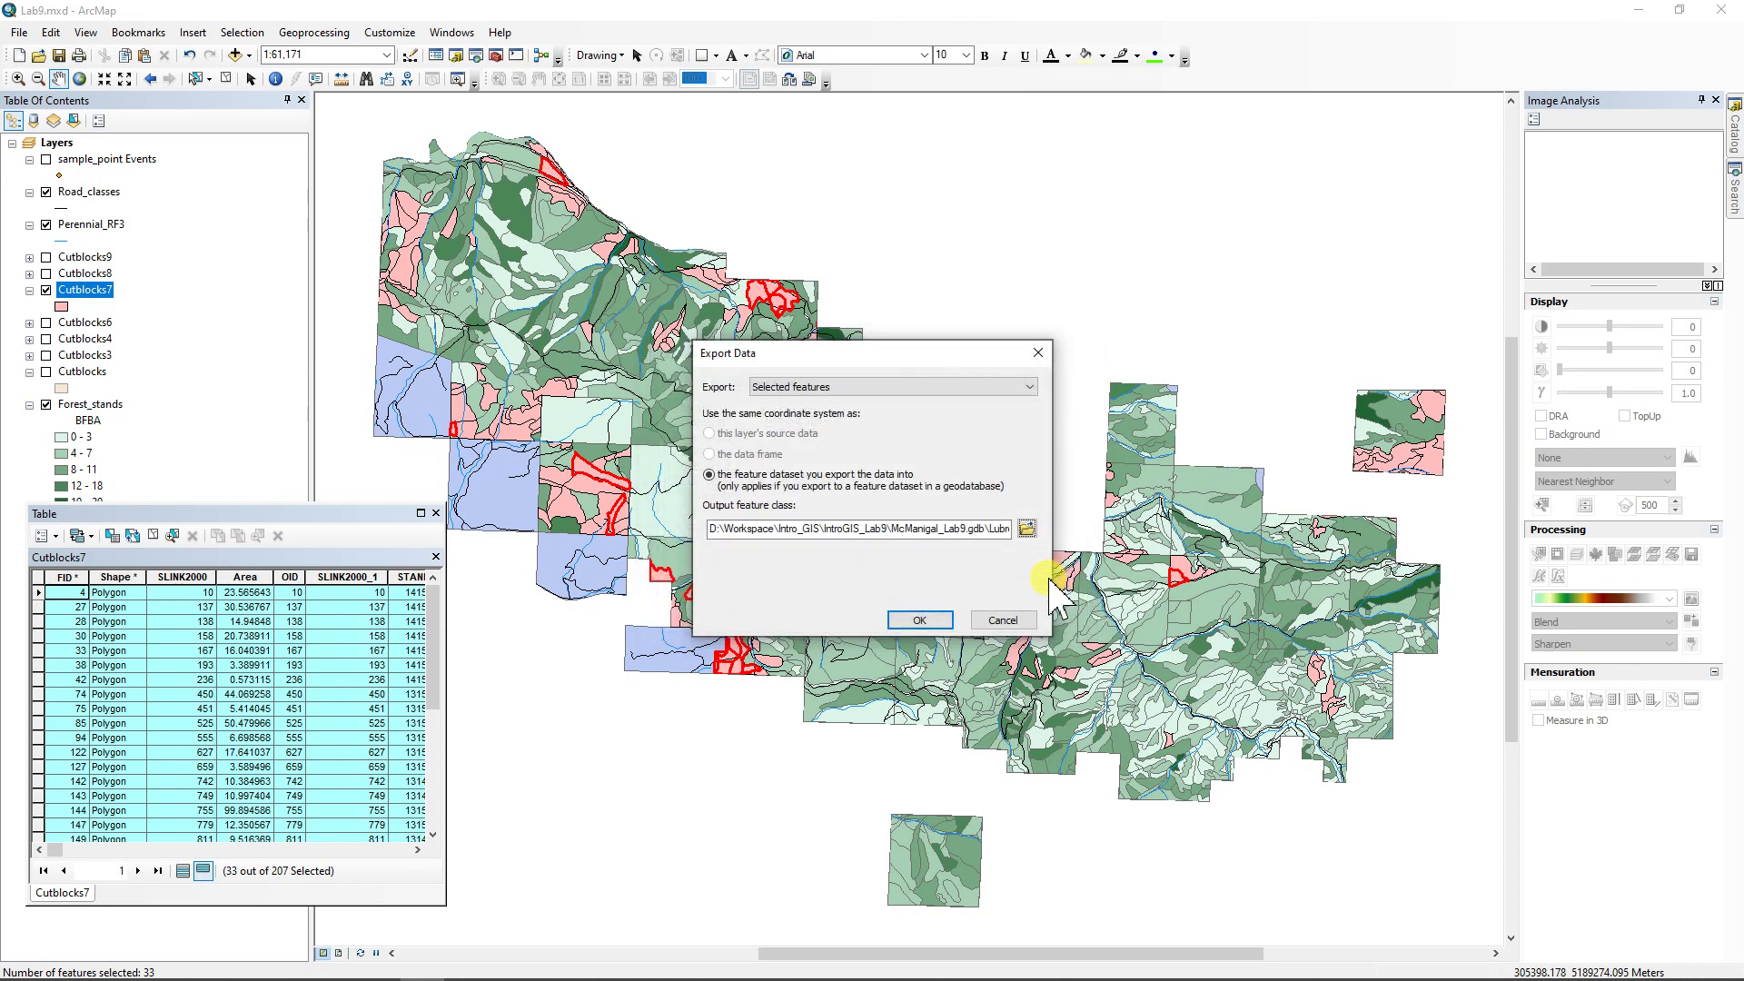
left_click(903, 615)
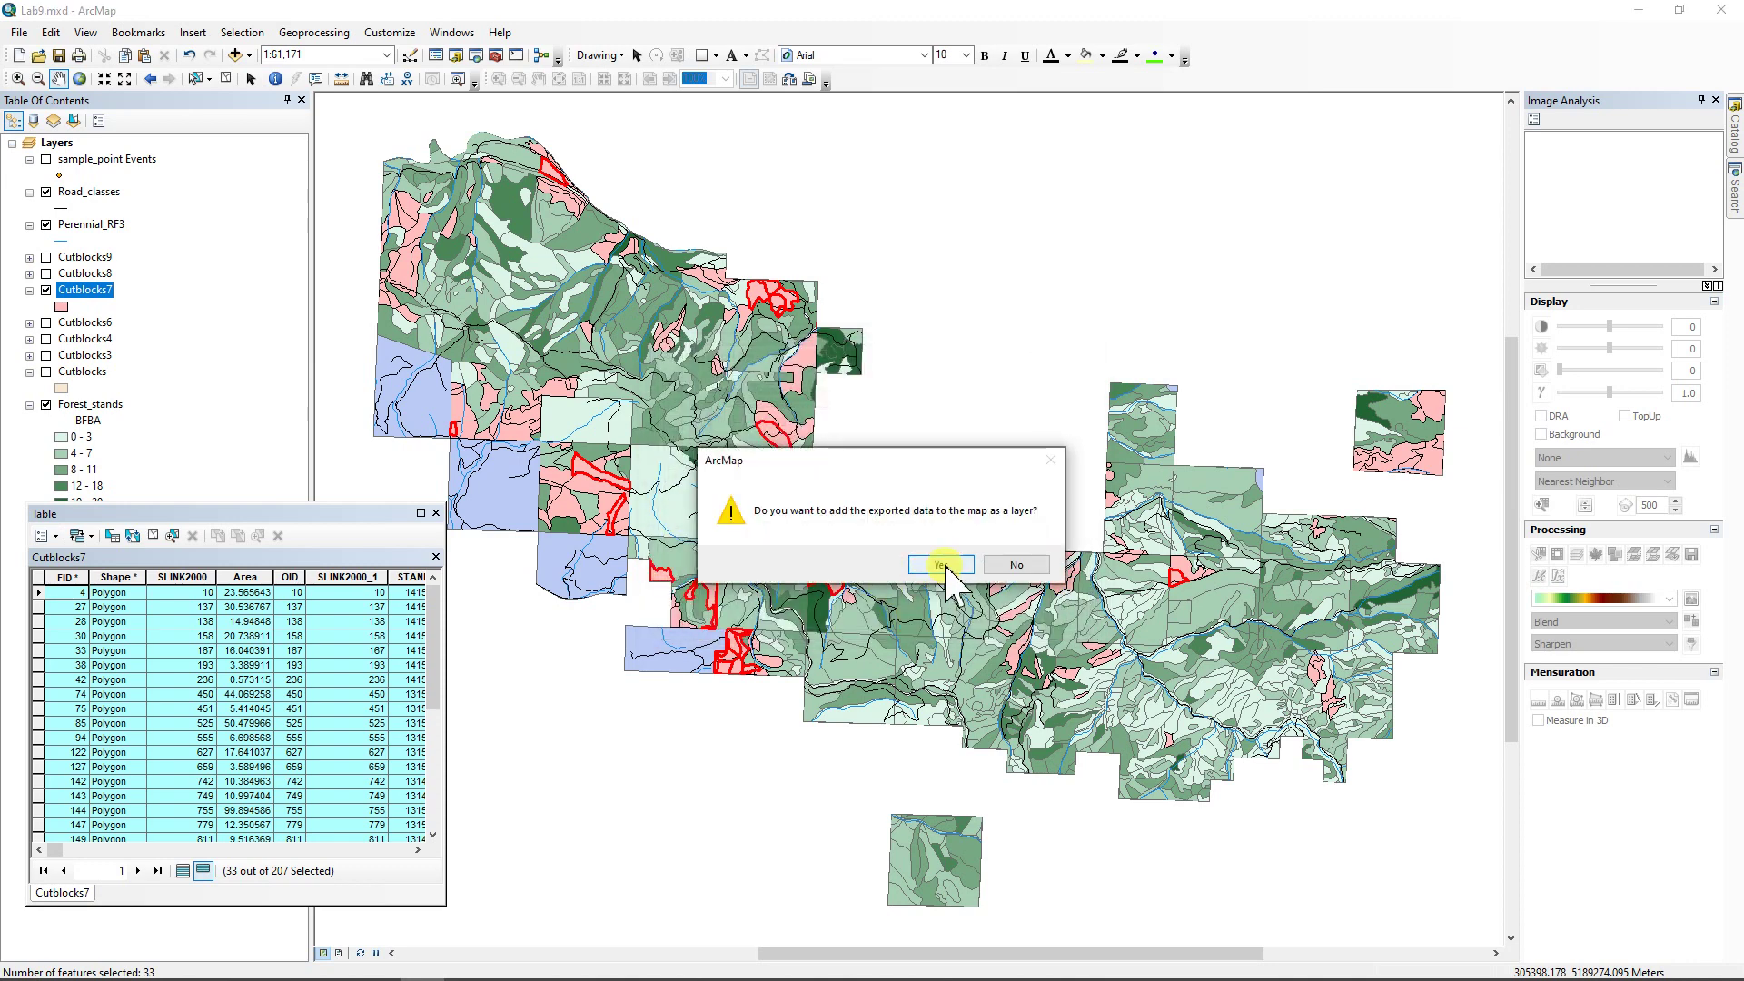
left_click(942, 564)
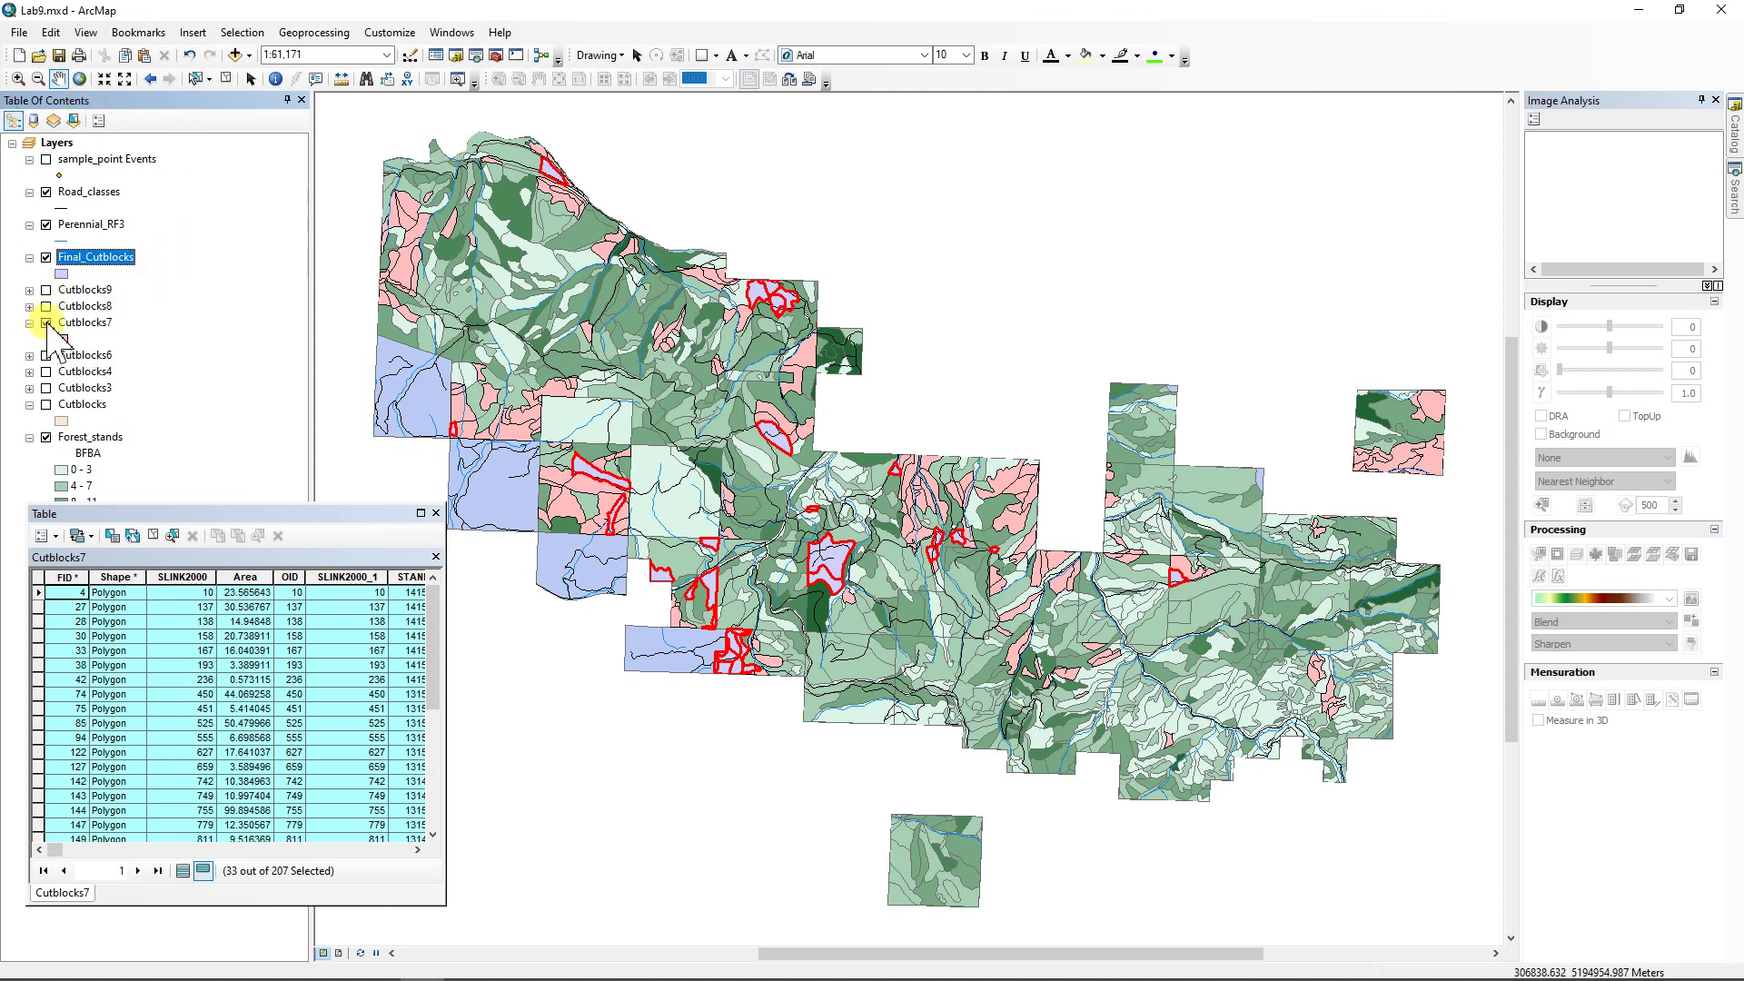
- Clear the Cutblocks7 selection, close its table, and collapse and hide Cutblocks7
left_click(226, 79)
left_click(436, 514)
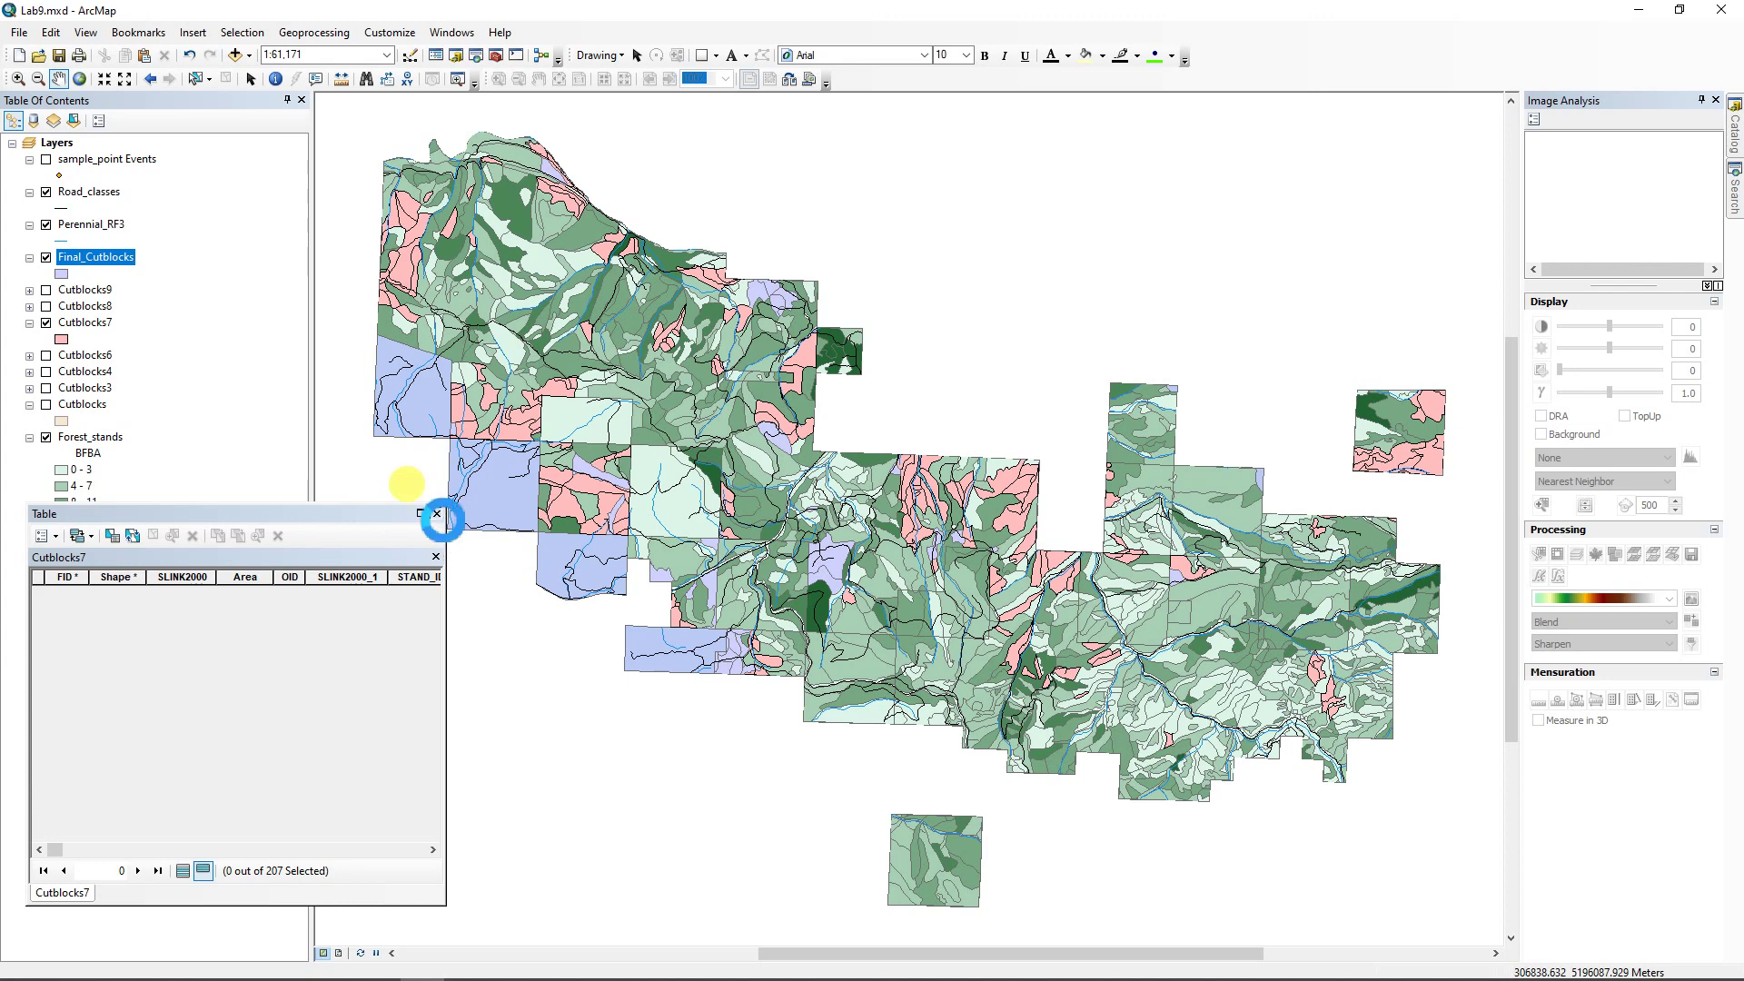
left_click(29, 323)
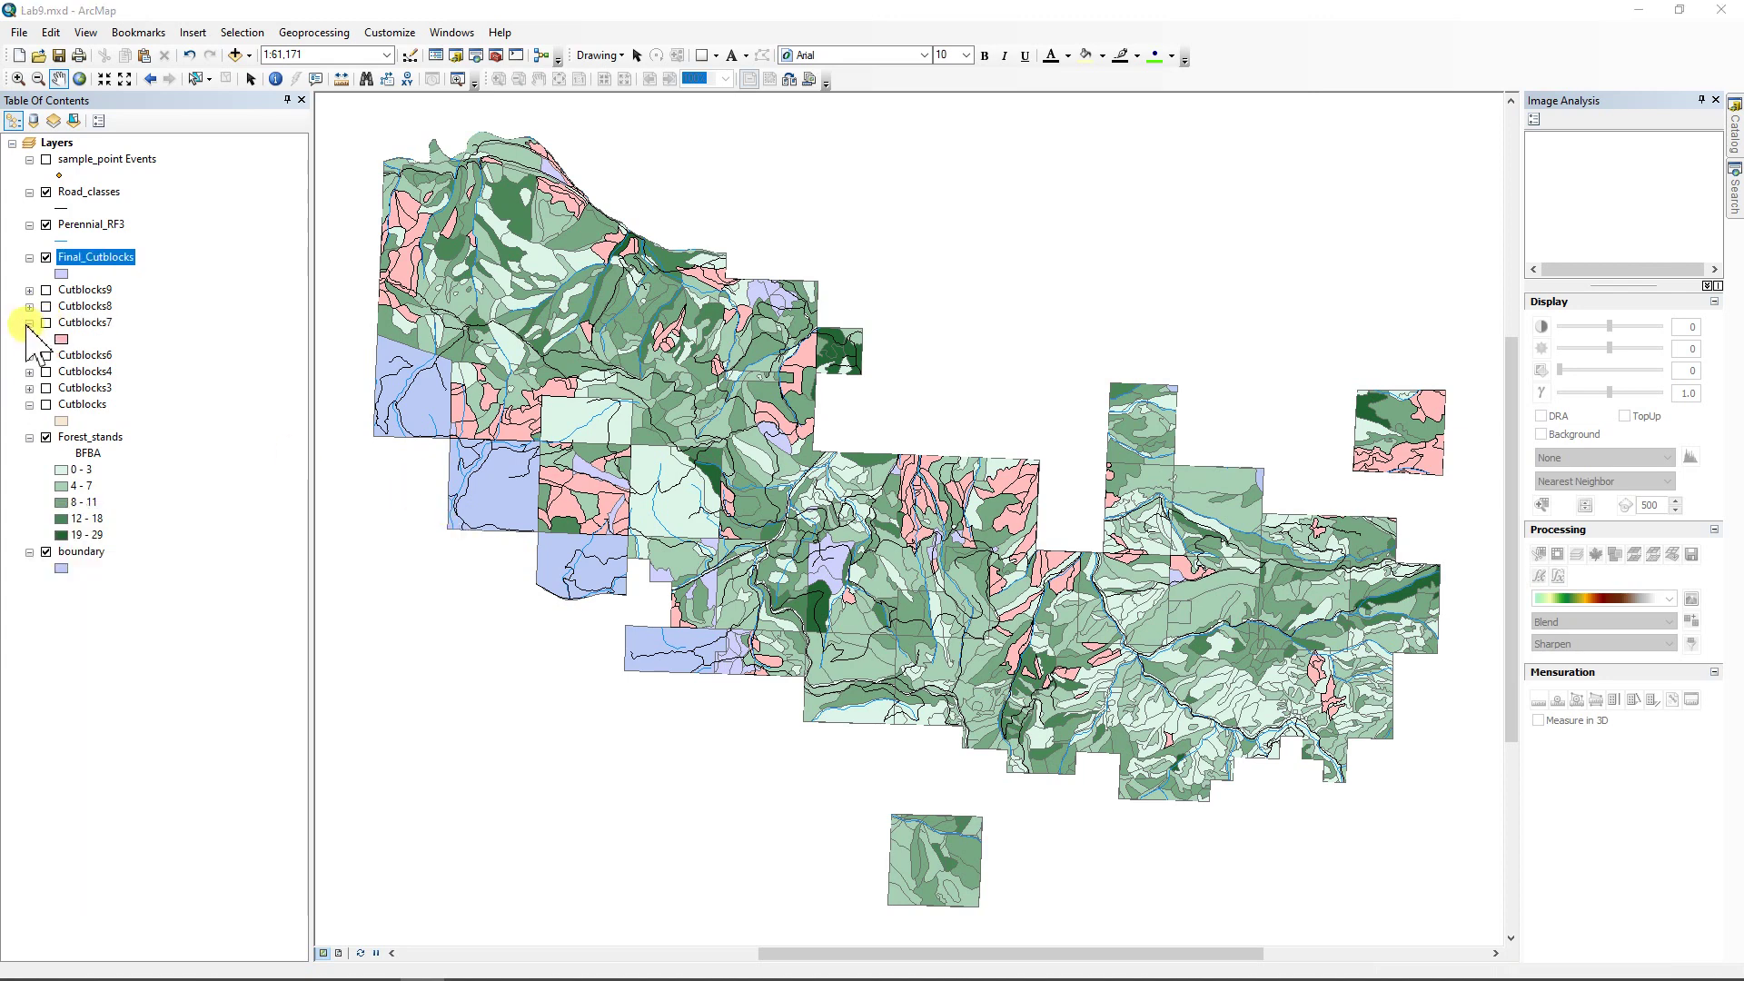
left_click(46, 323)
- Symbolize Final_Cutblocks with the Rose fill, a red outline and outline width 1
left_click(62, 275)
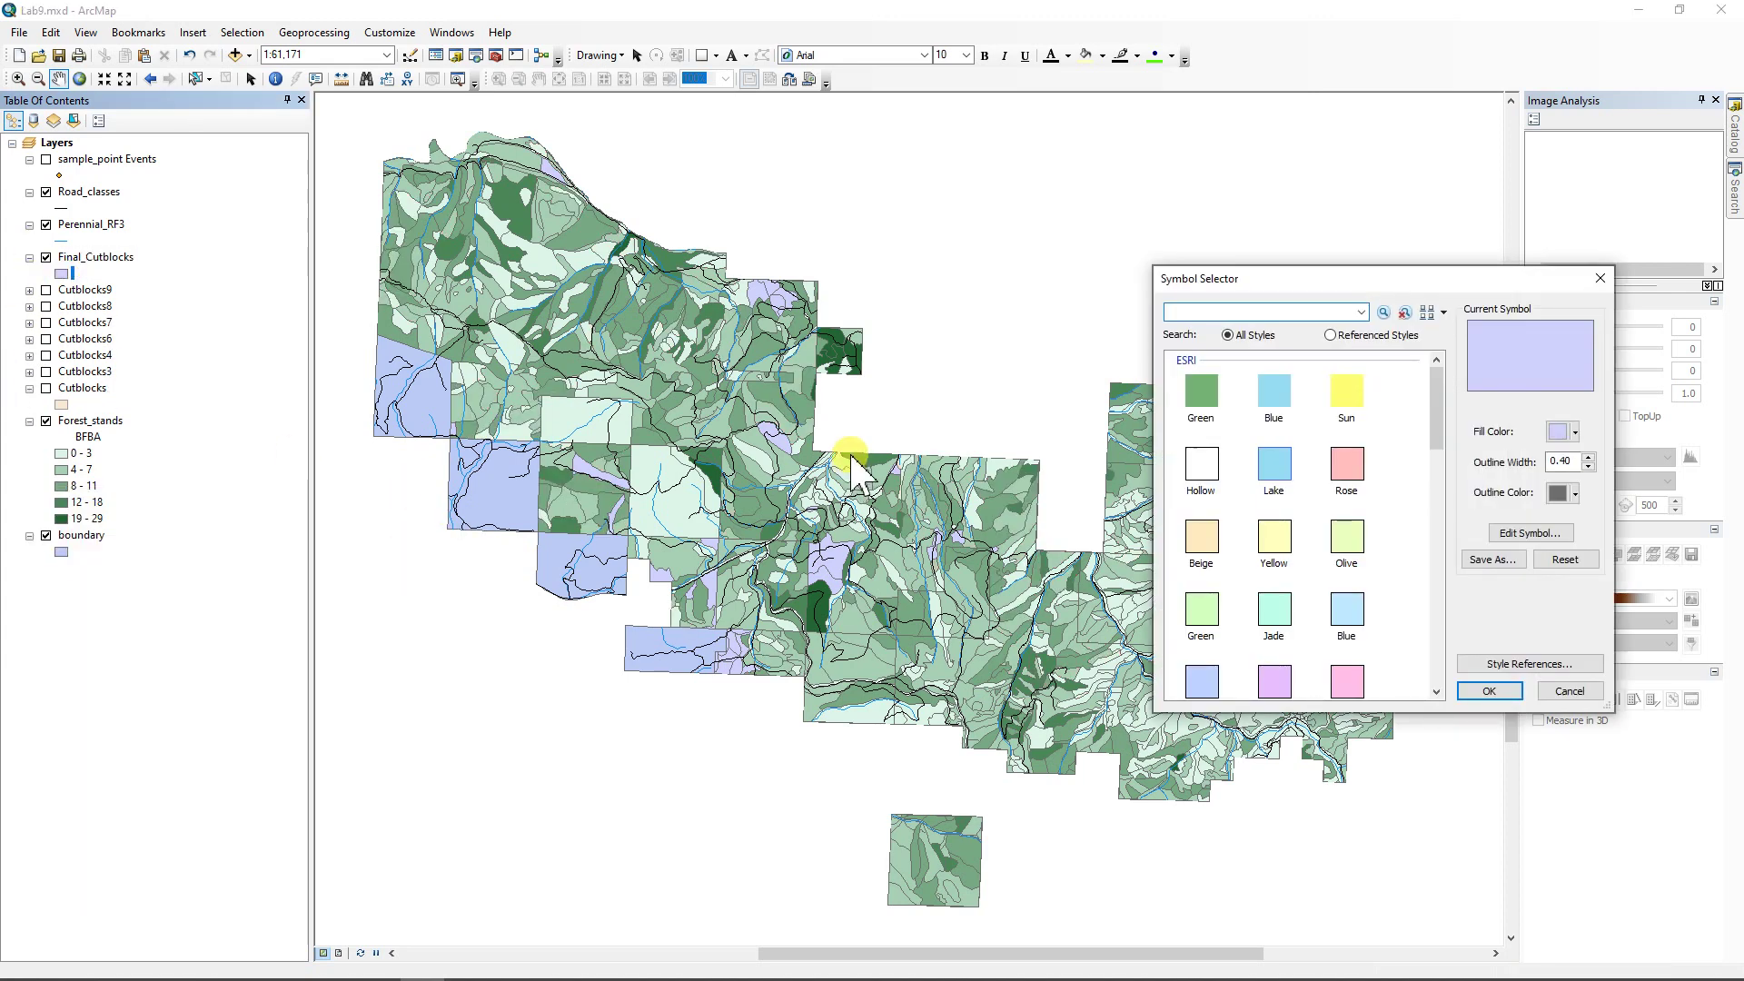
left_click(1348, 465)
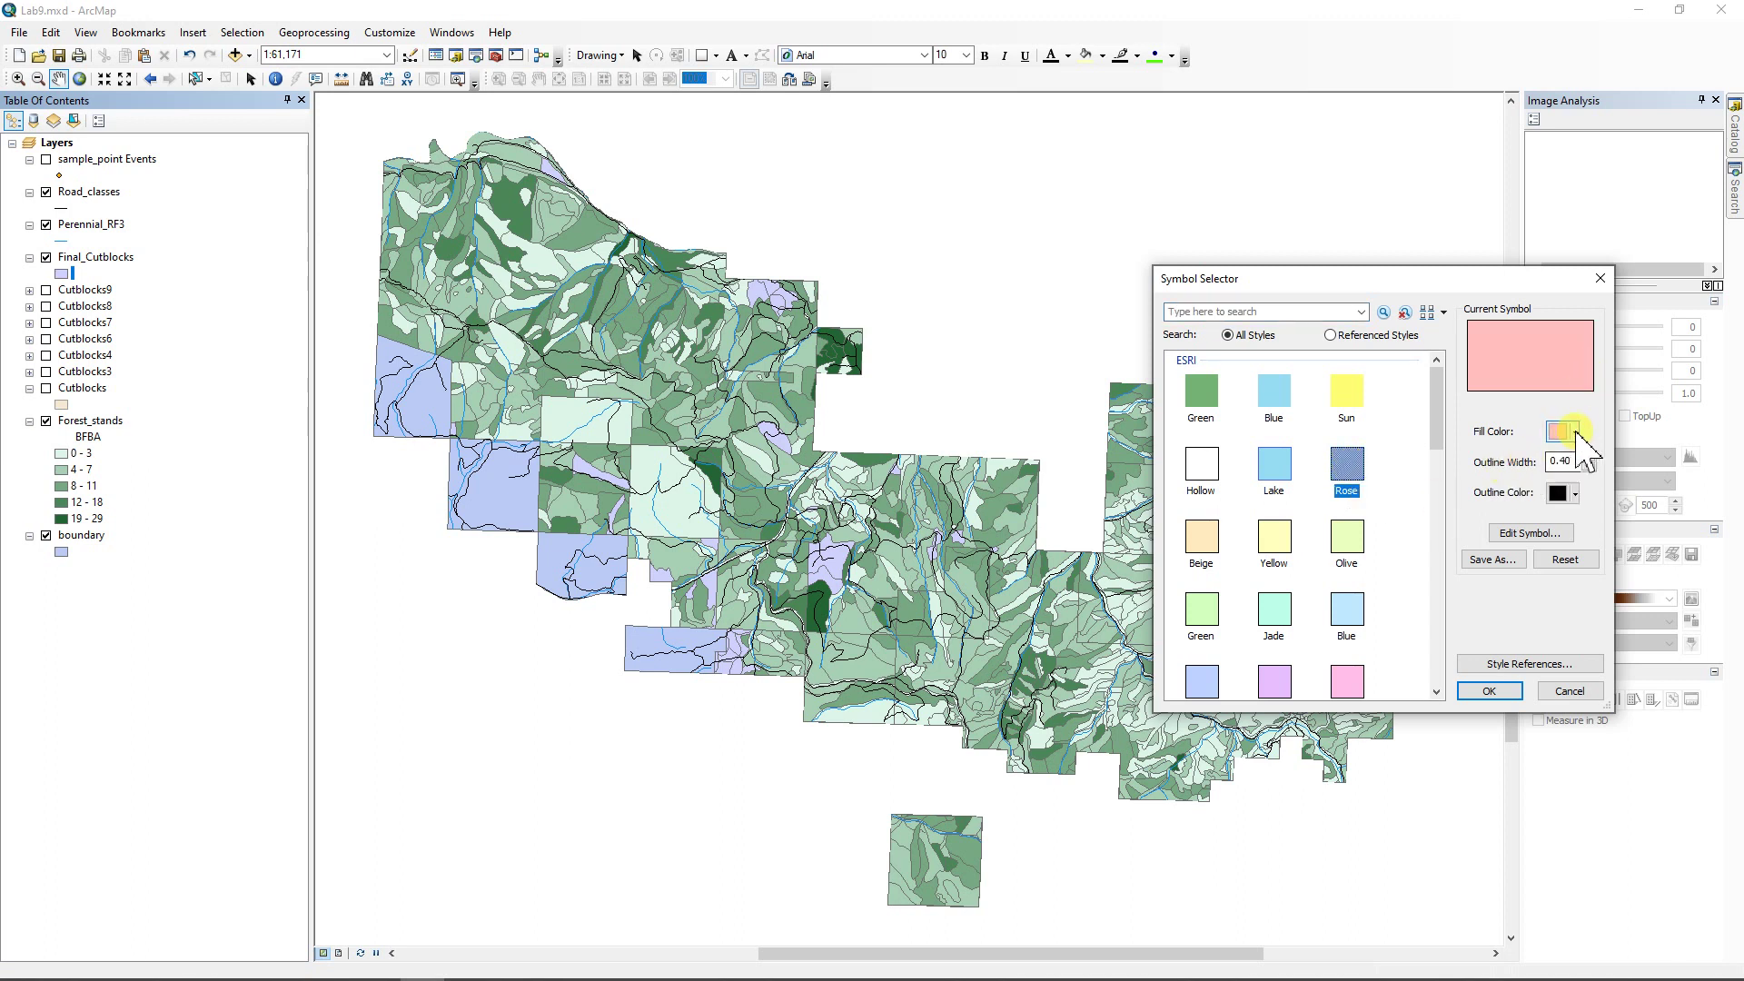
left_click(1576, 496)
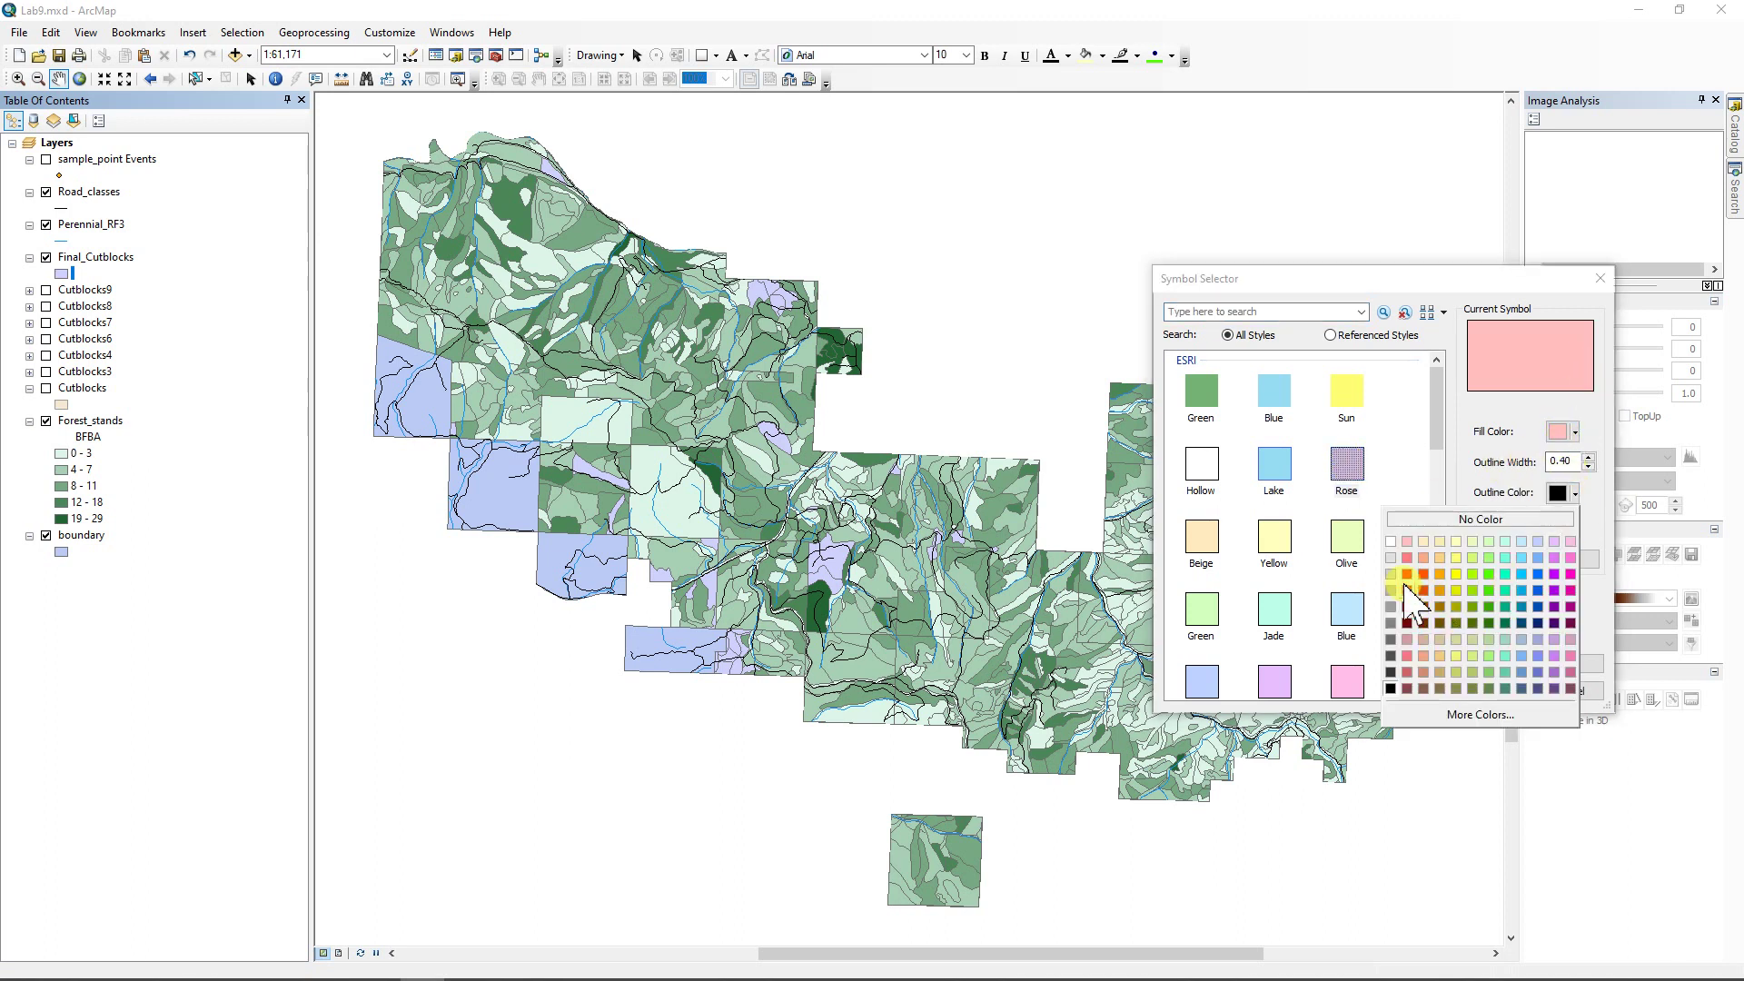
left_click(1407, 575)
left_click(1589, 457)
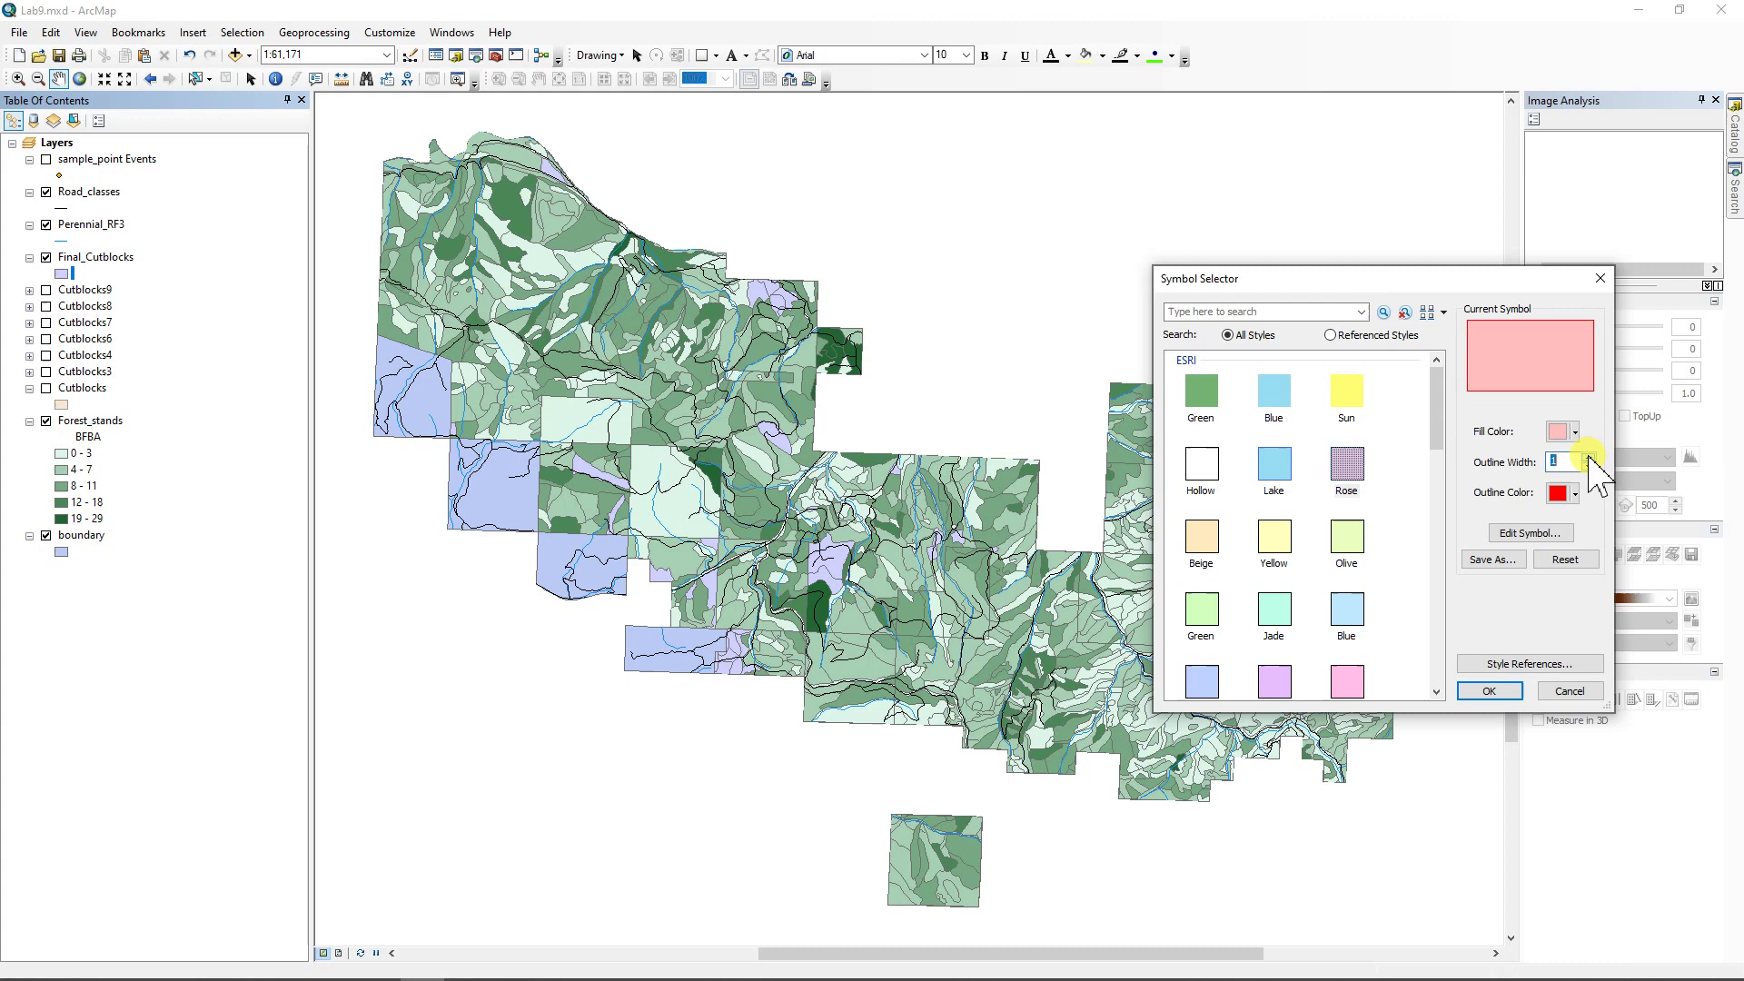
left_click(1480, 689)
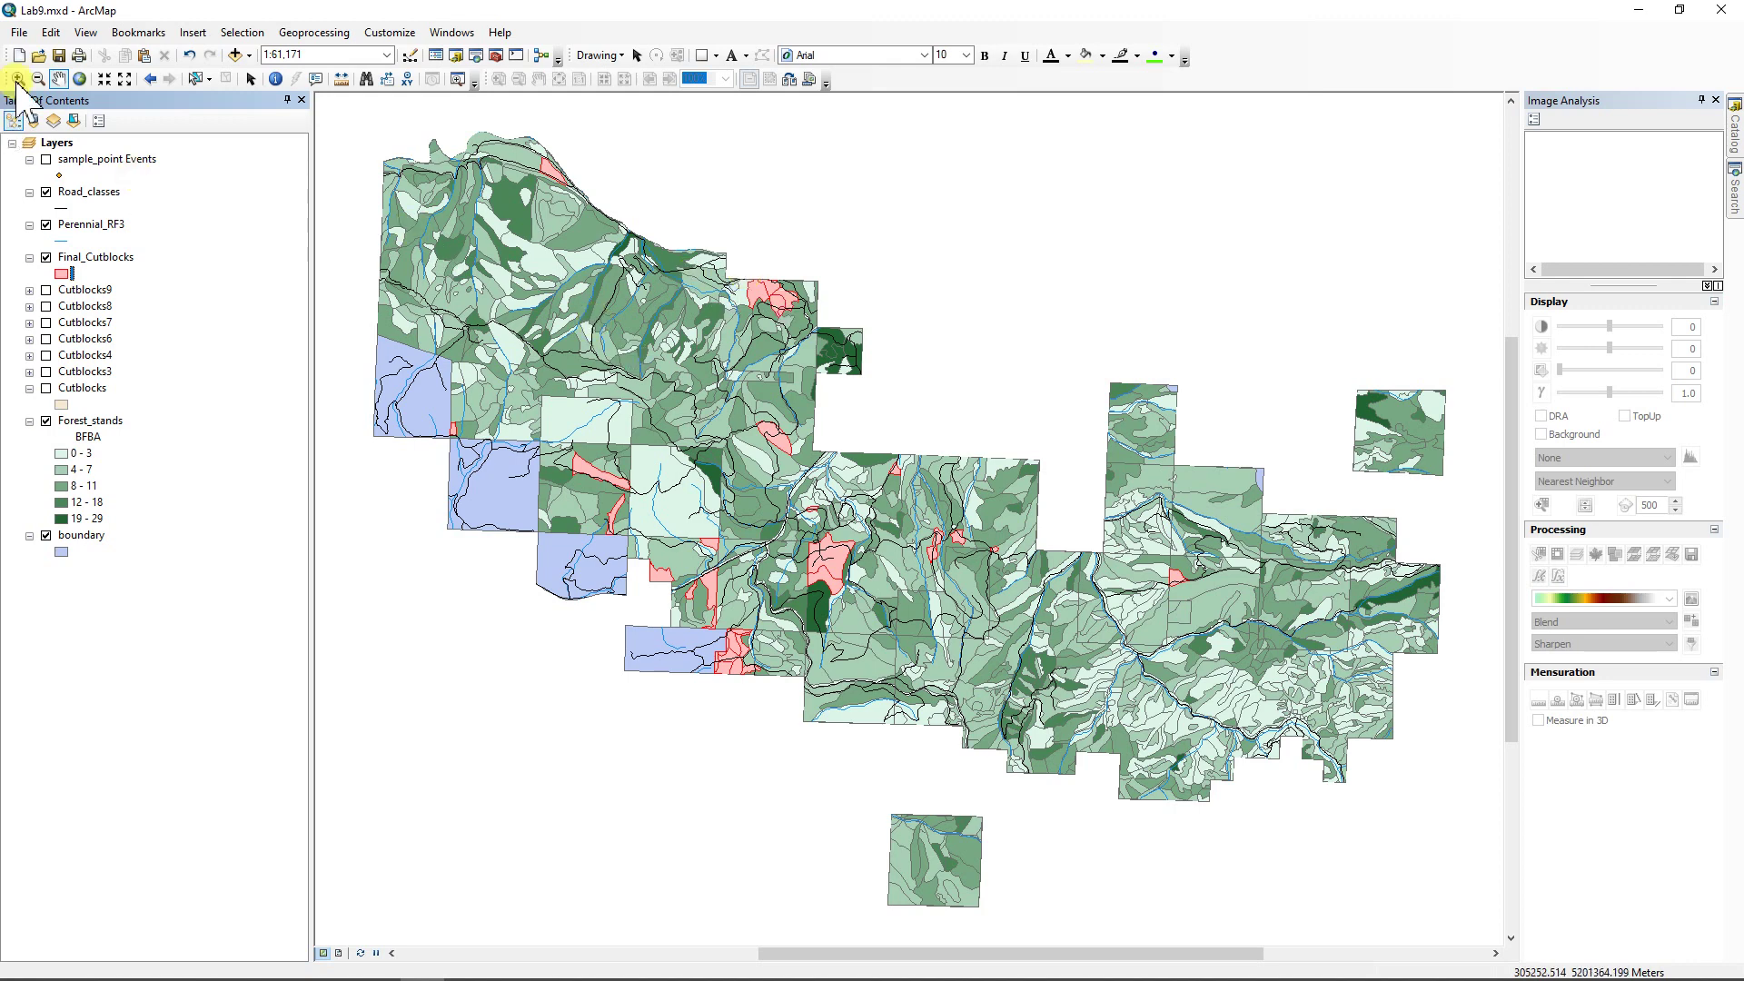
- Save the map document now holding the 33 Final_Cutblocks over the forest stands
left_click(58, 55)
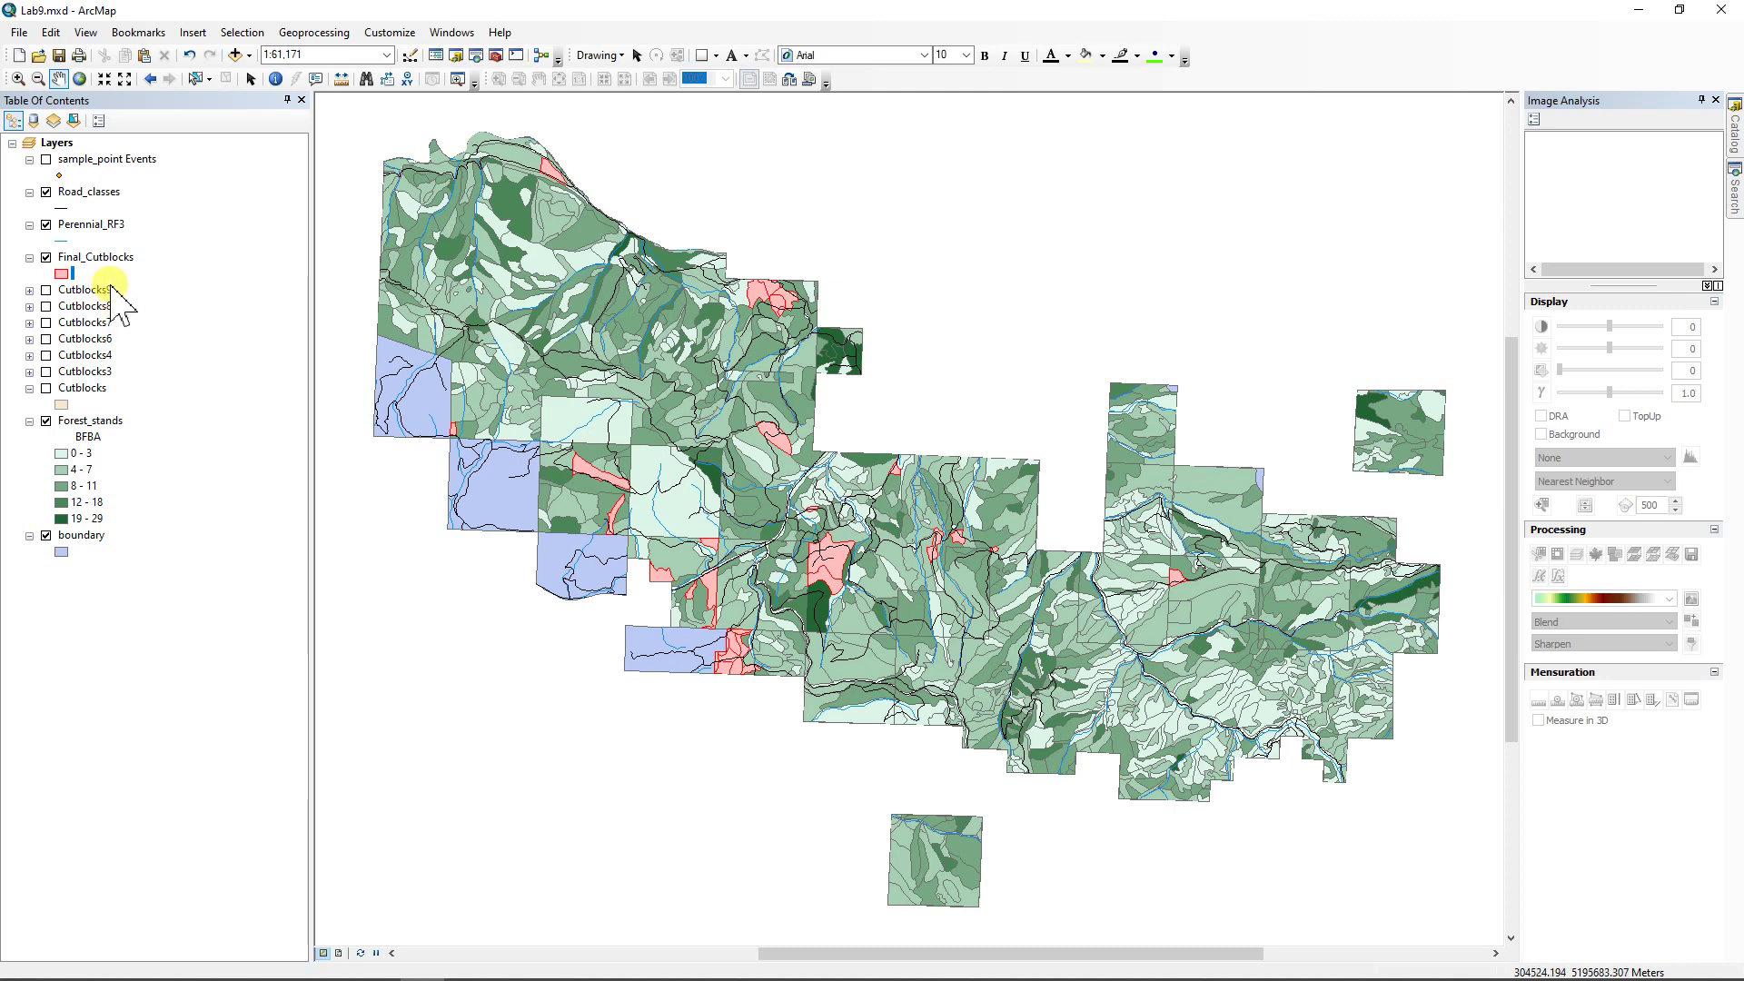
- Open the Final_Cutblocks attribute table, widen it over the map, and scroll right to PRIME_SPP
right_click(102, 260)
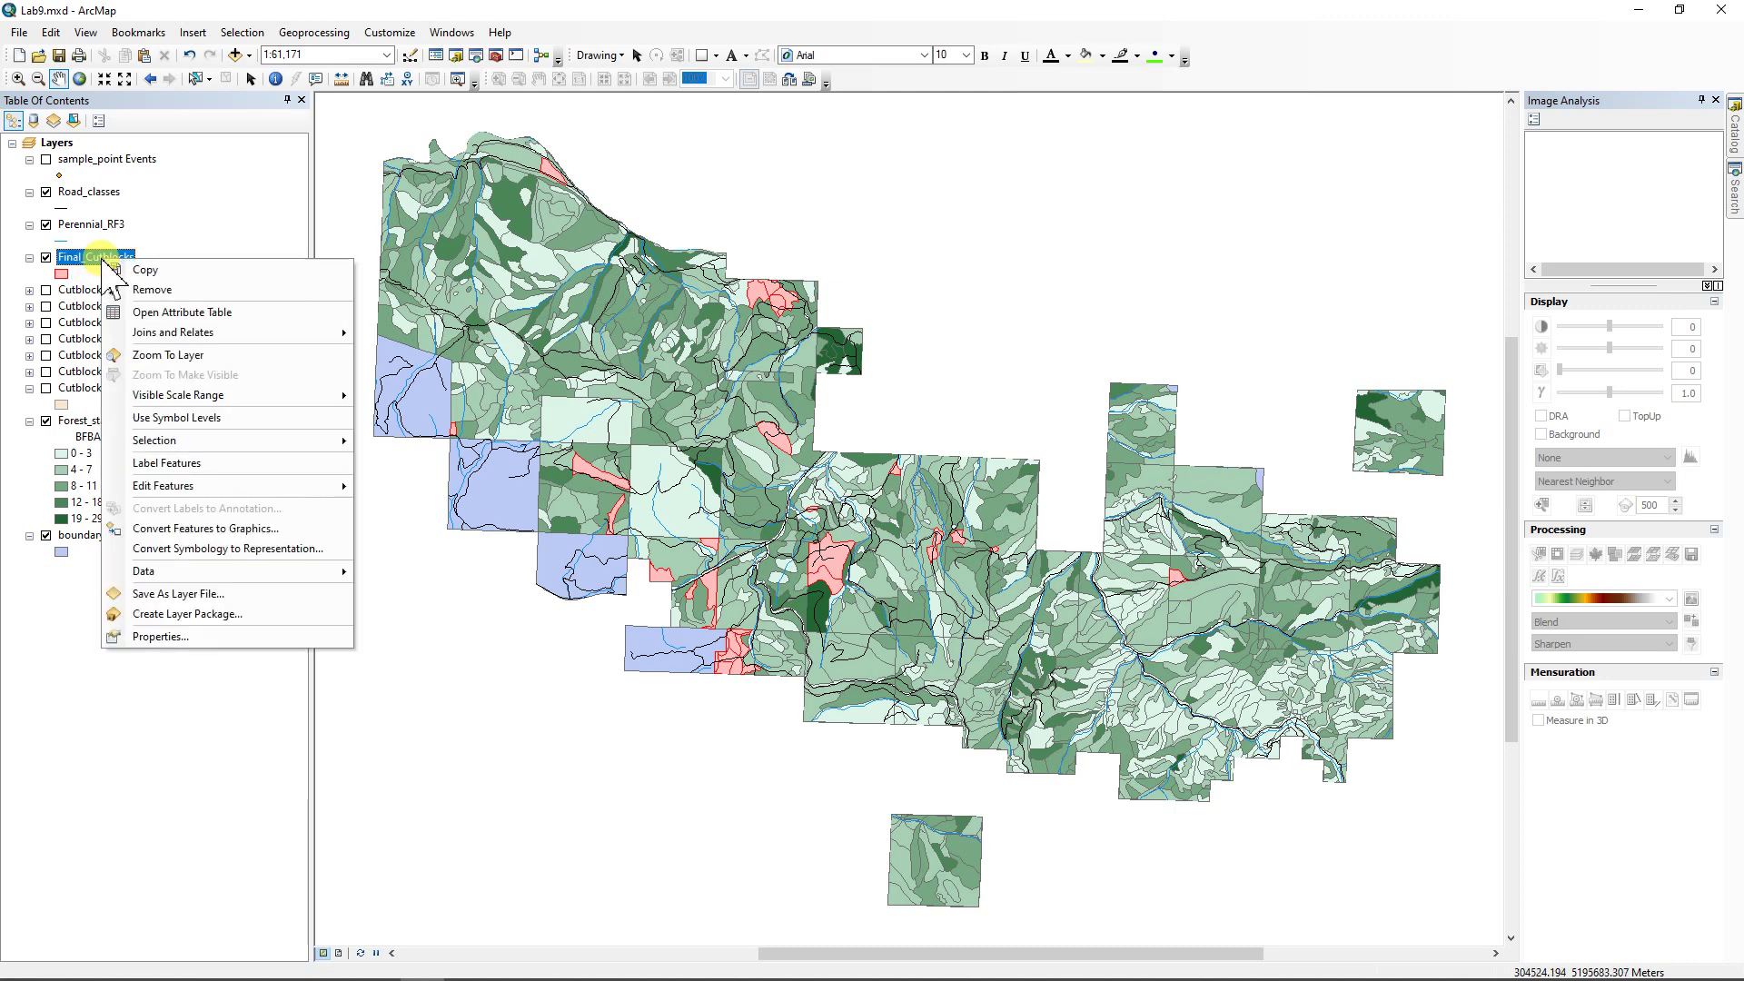
left_click(167, 312)
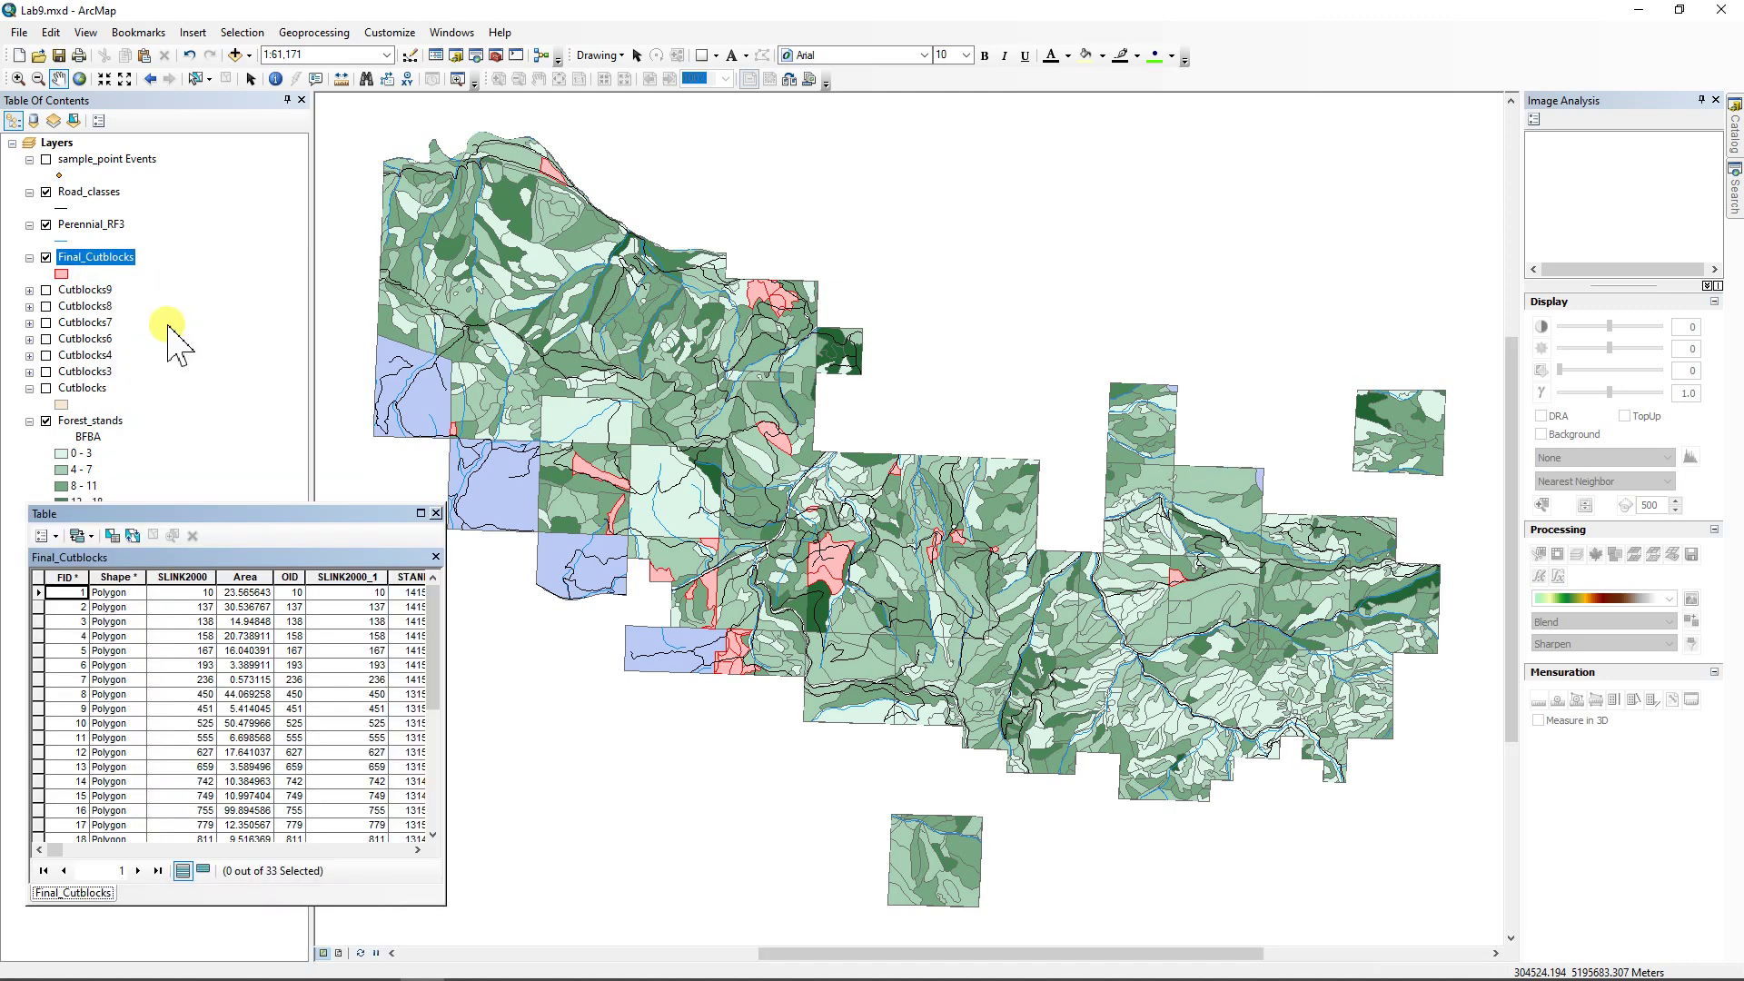
left_click_drag(343, 519, 480, 396)
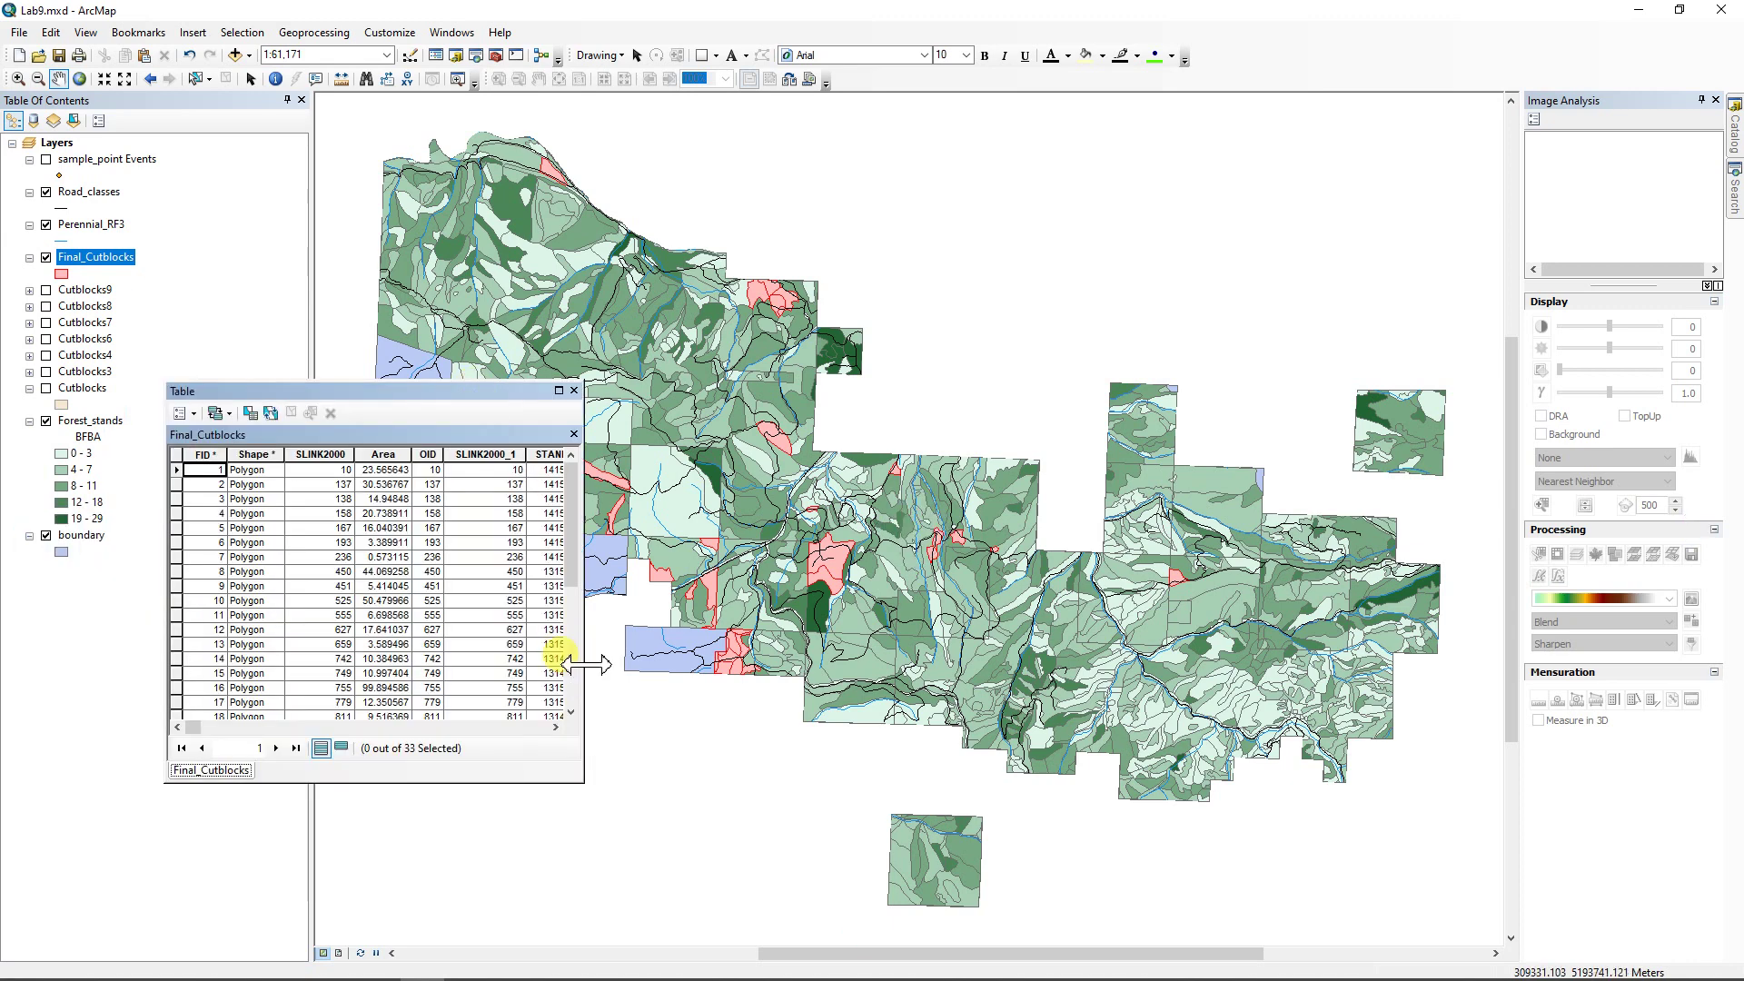
left_click_drag(587, 666, 1234, 772)
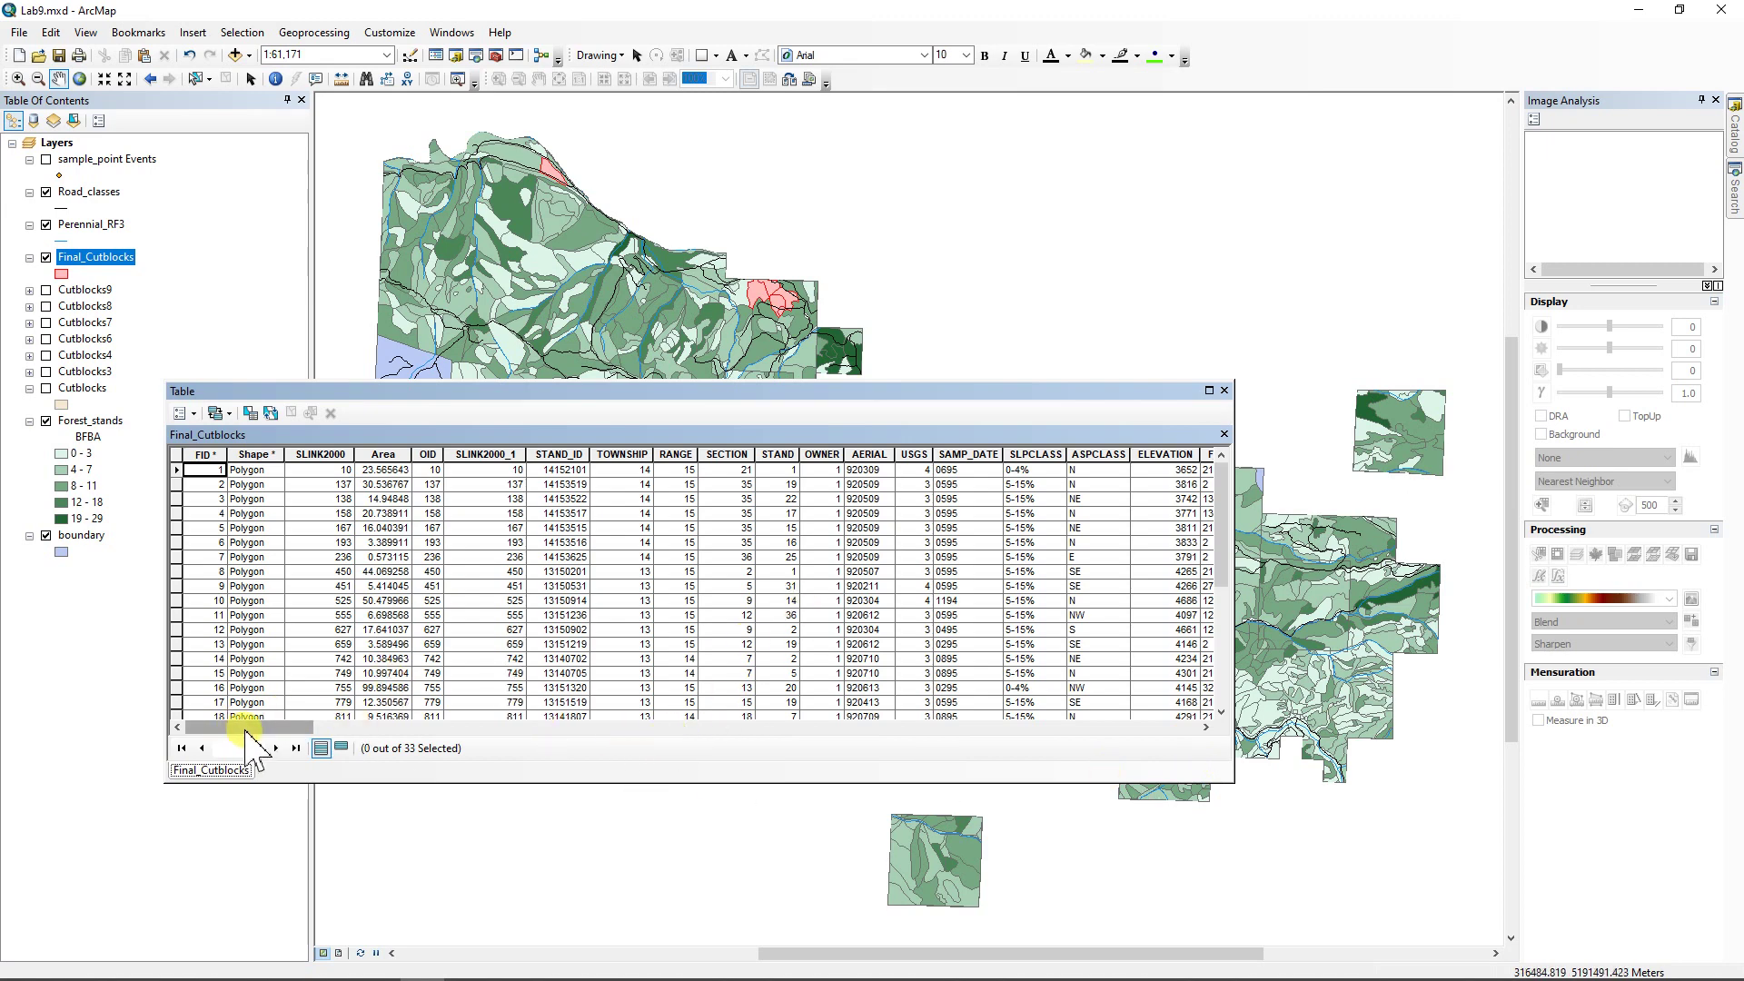
left_click_drag(250, 728, 329, 737)
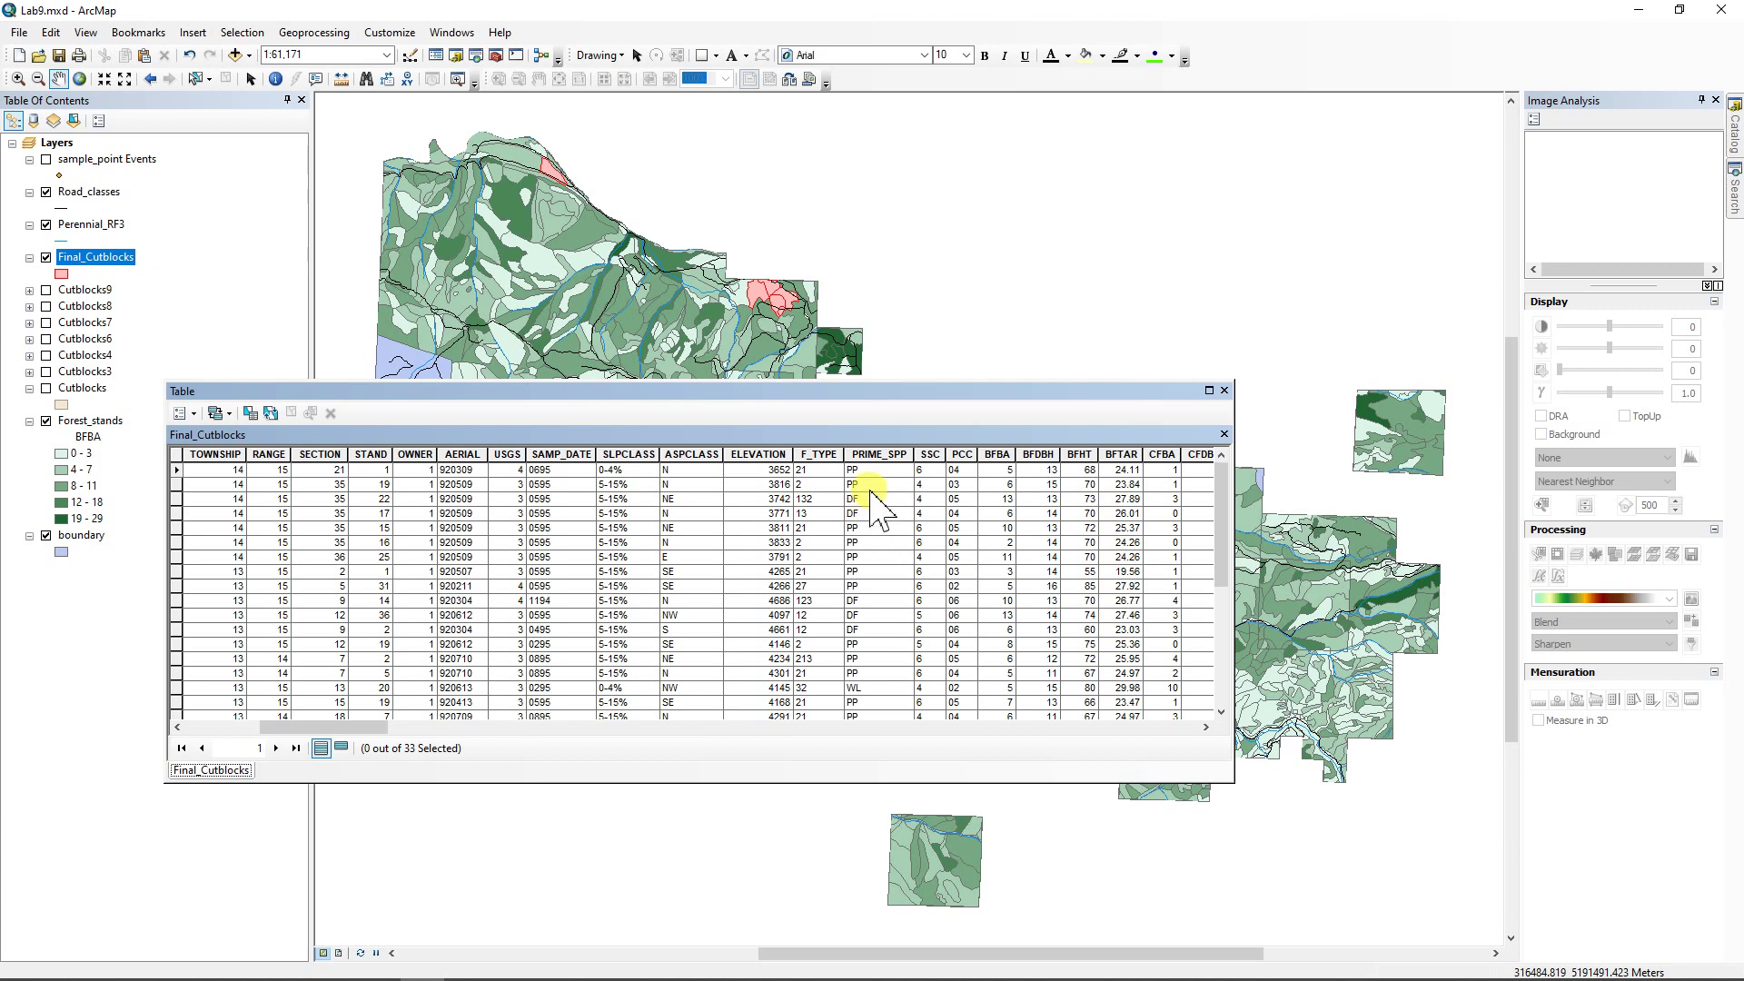
- Summarize Final_Cutblocks by PRIME_SPP with summed Area into Prime_Spp_Sum, adding it to the map
right_click(881, 456)
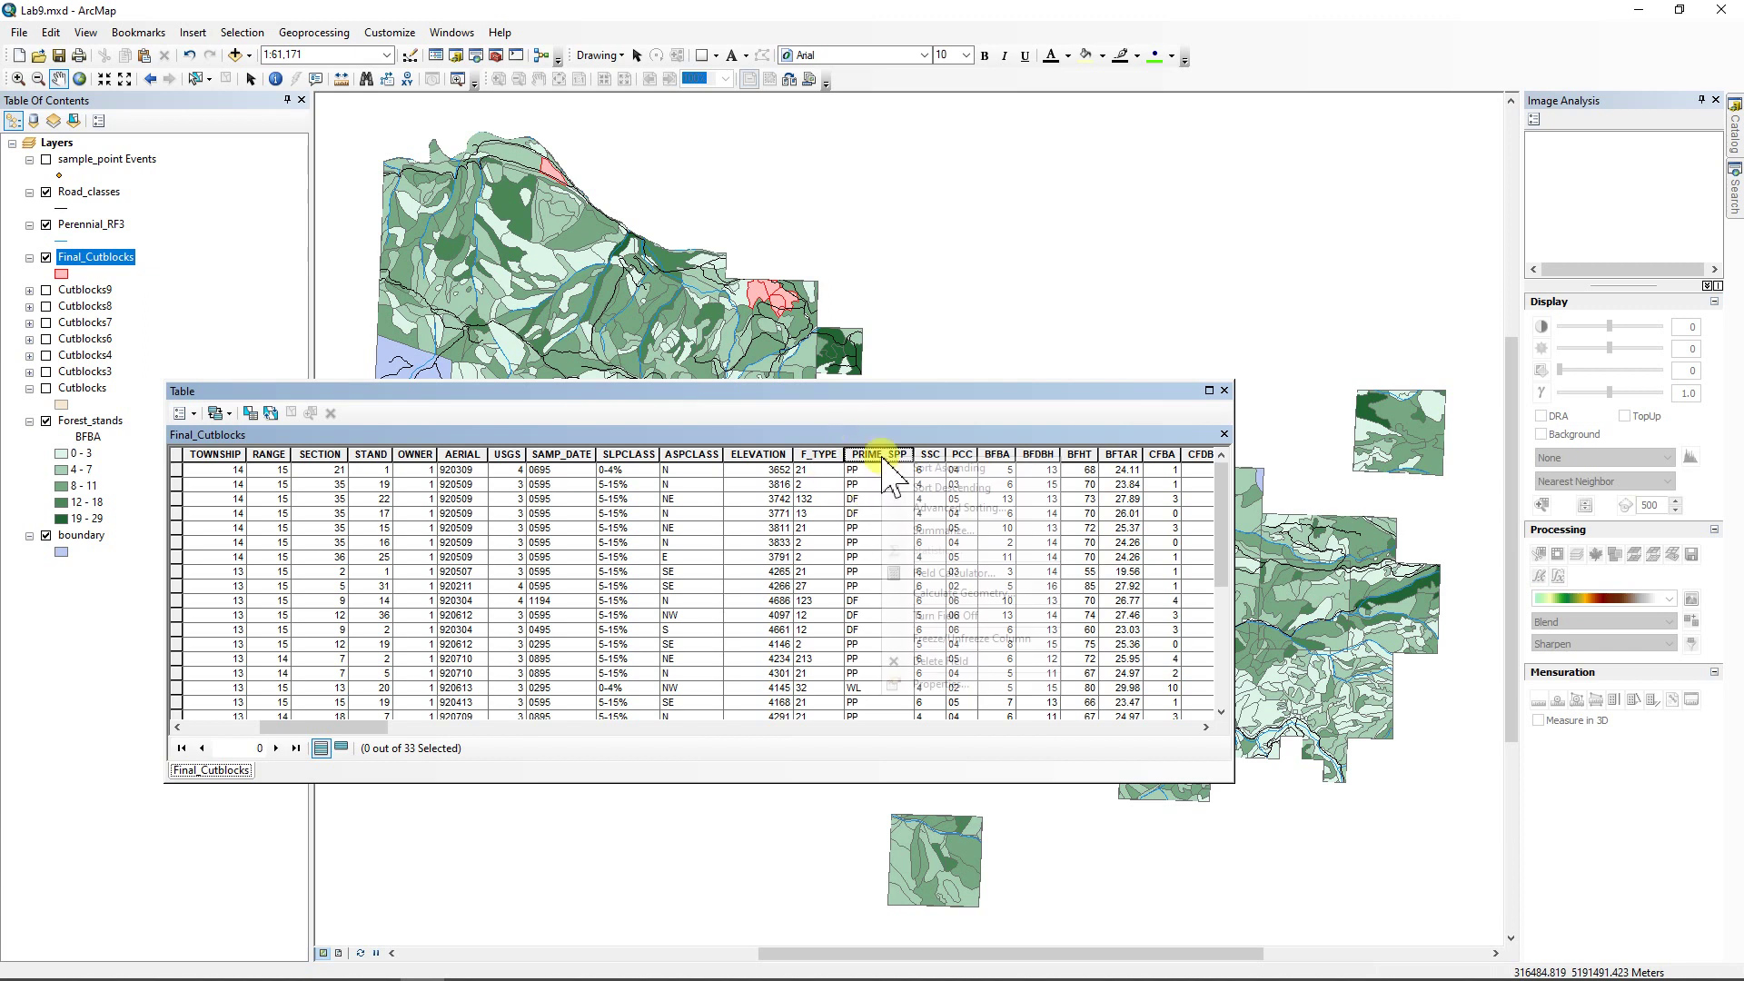
left_click(943, 531)
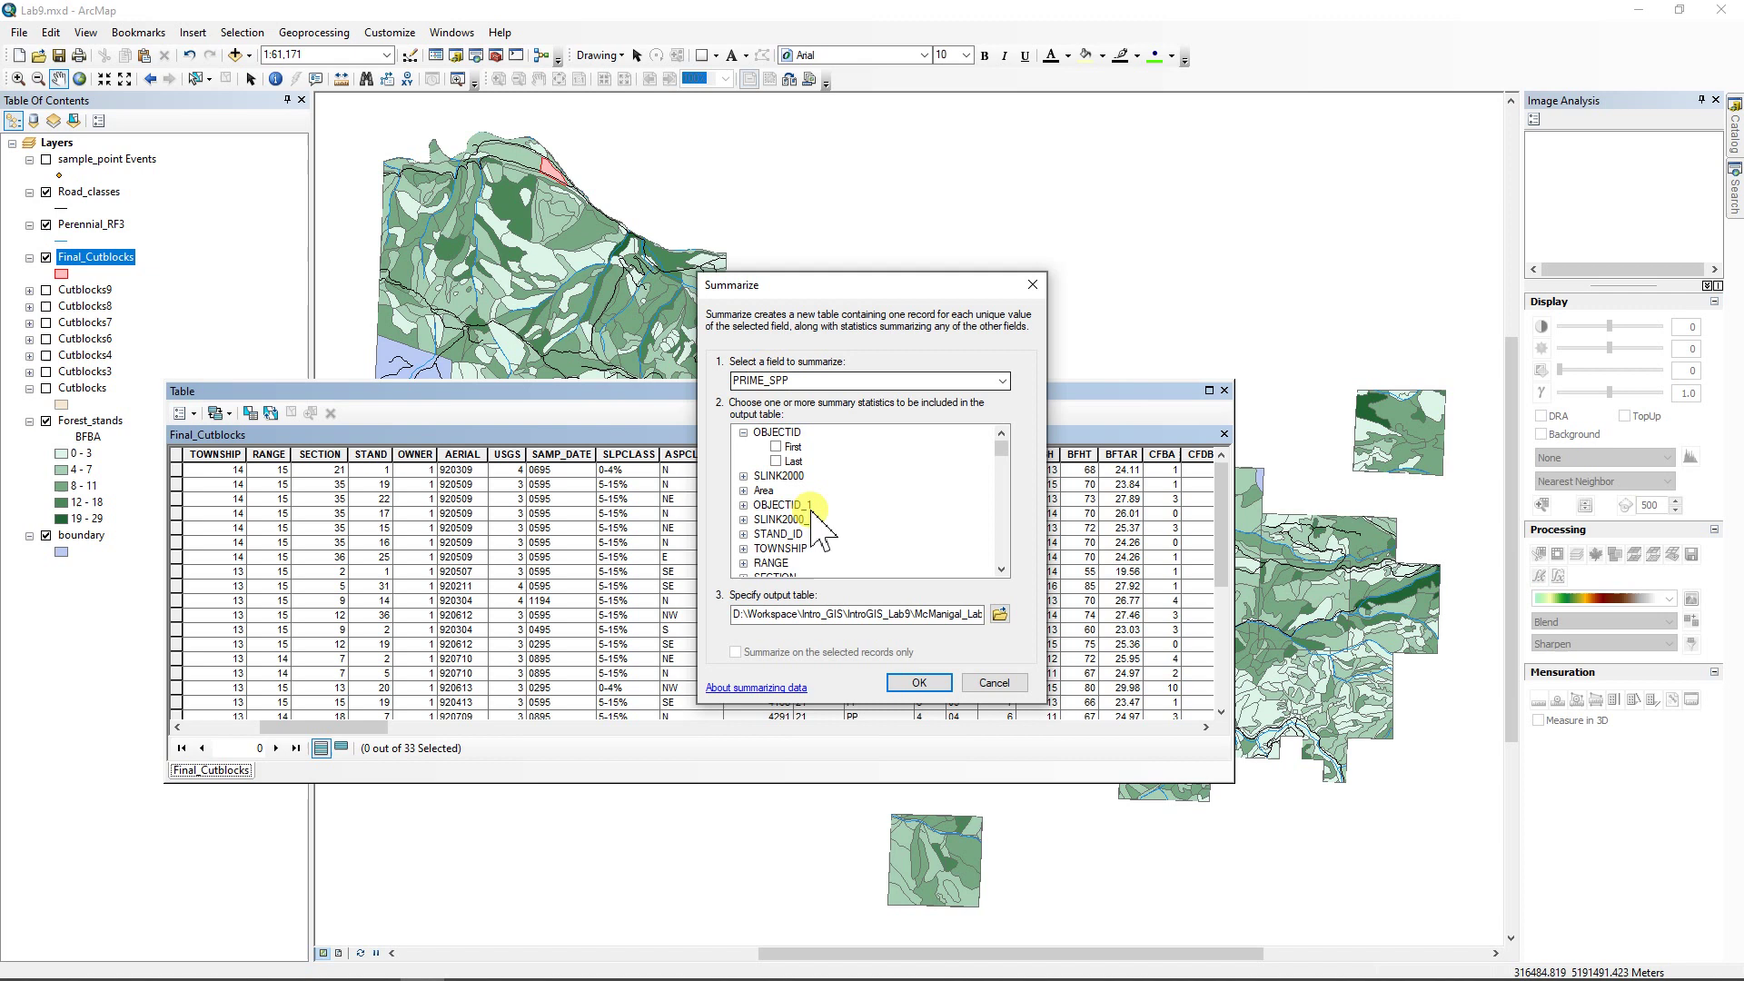
left_click(743, 491)
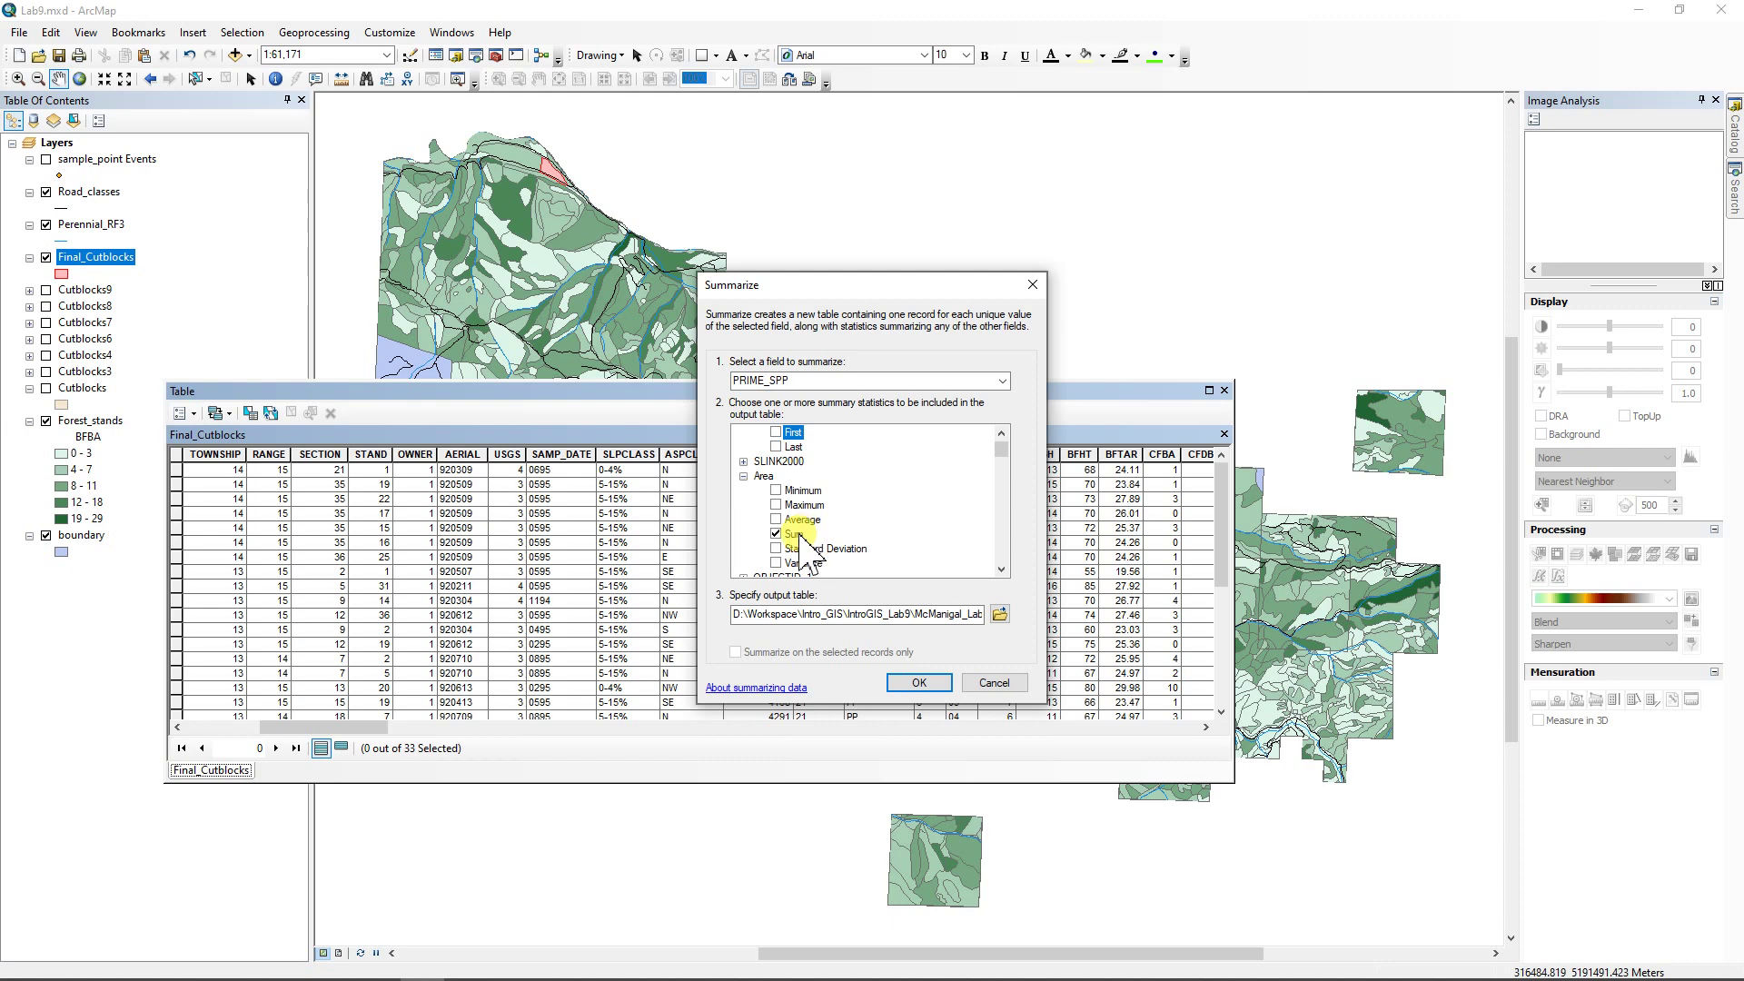
left_click(999, 614)
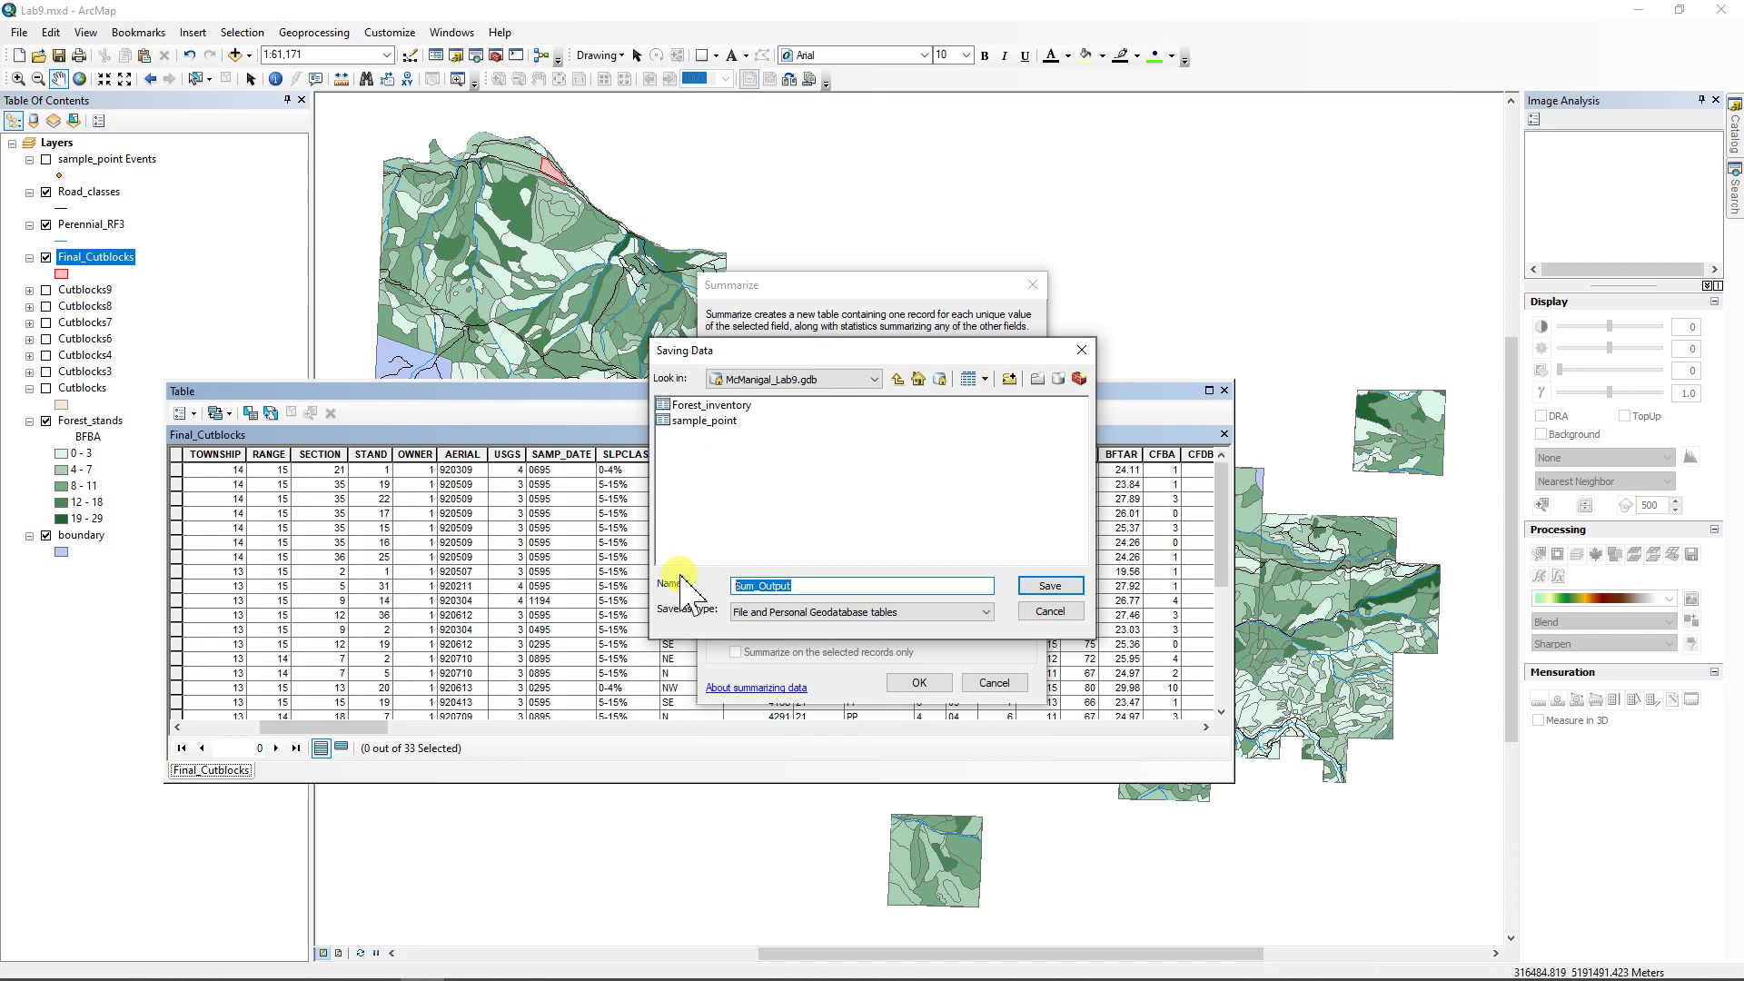
type("Prime_Spp_Sum")
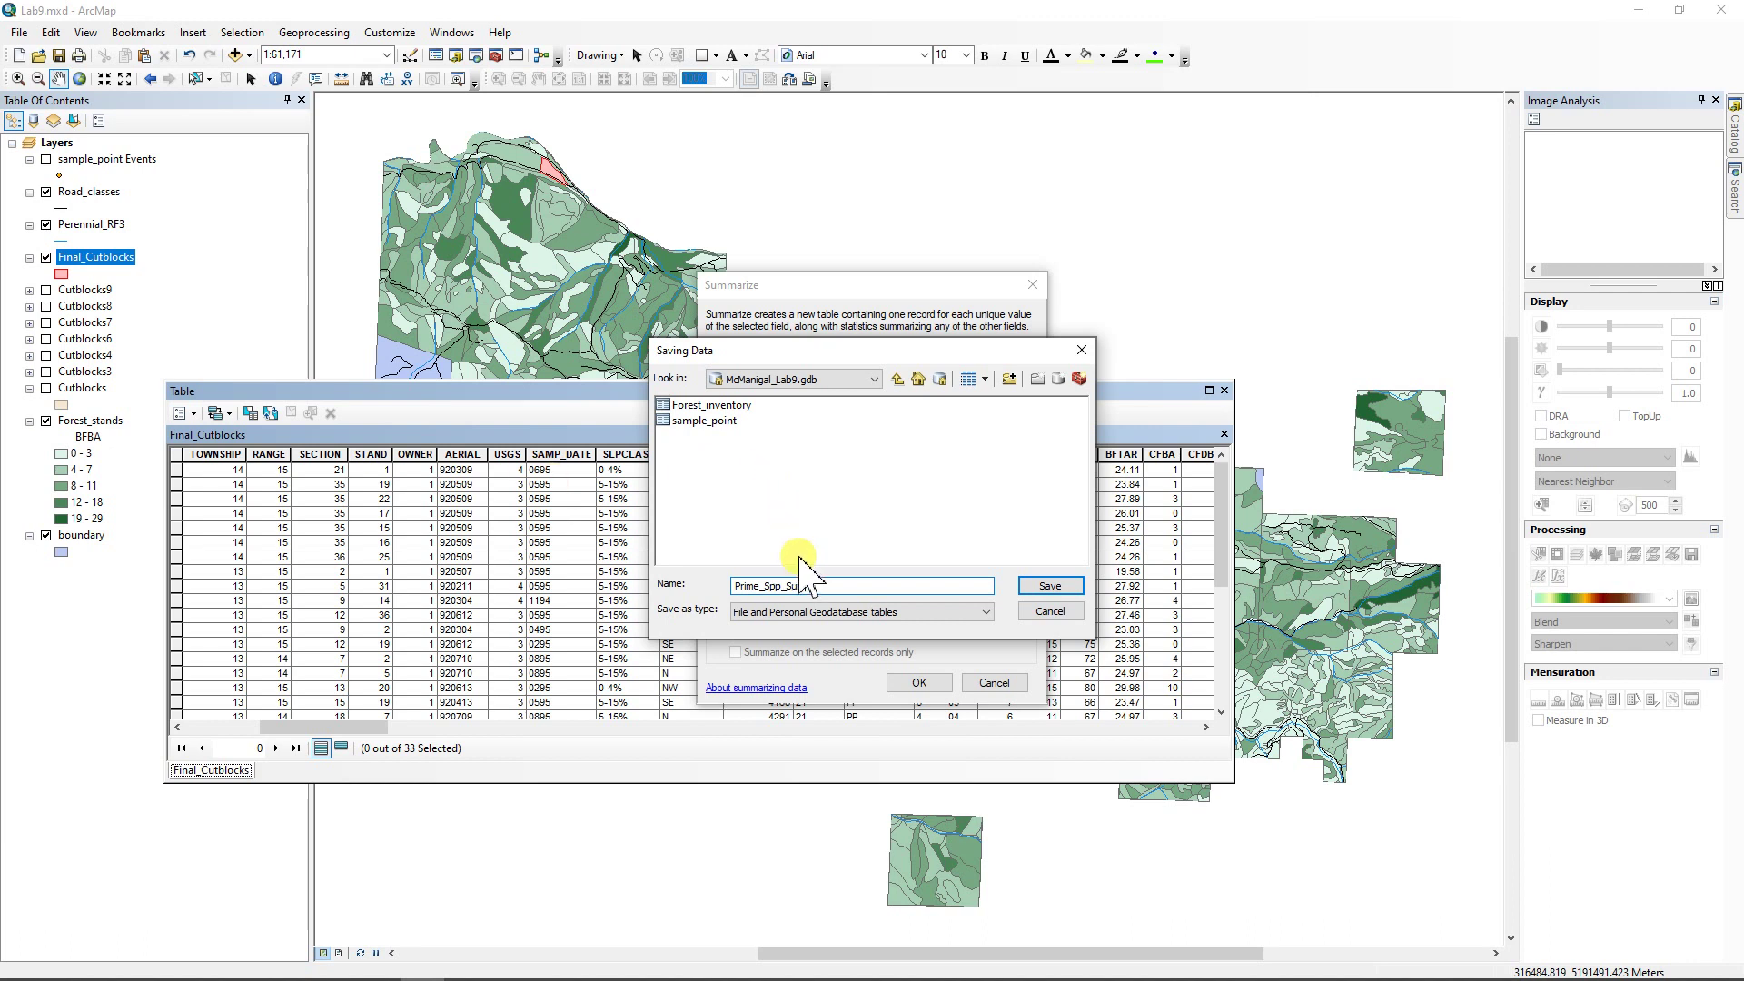
left_click(1050, 586)
left_click(918, 682)
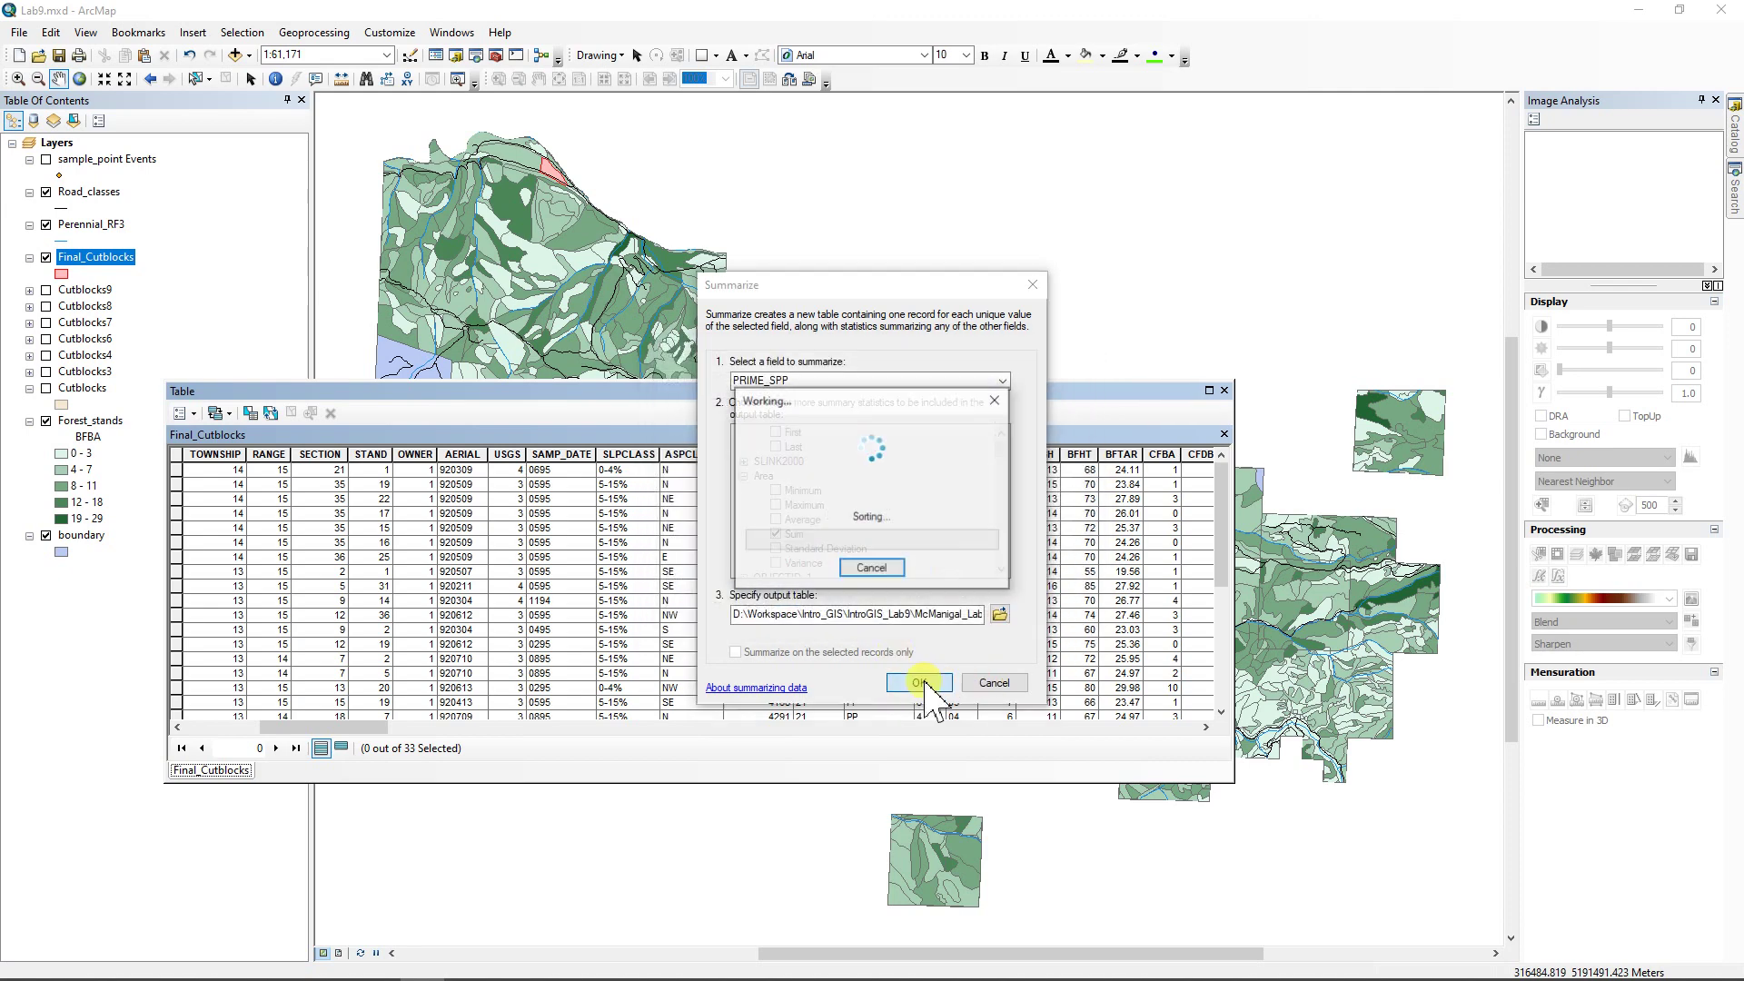
left_click(923, 568)
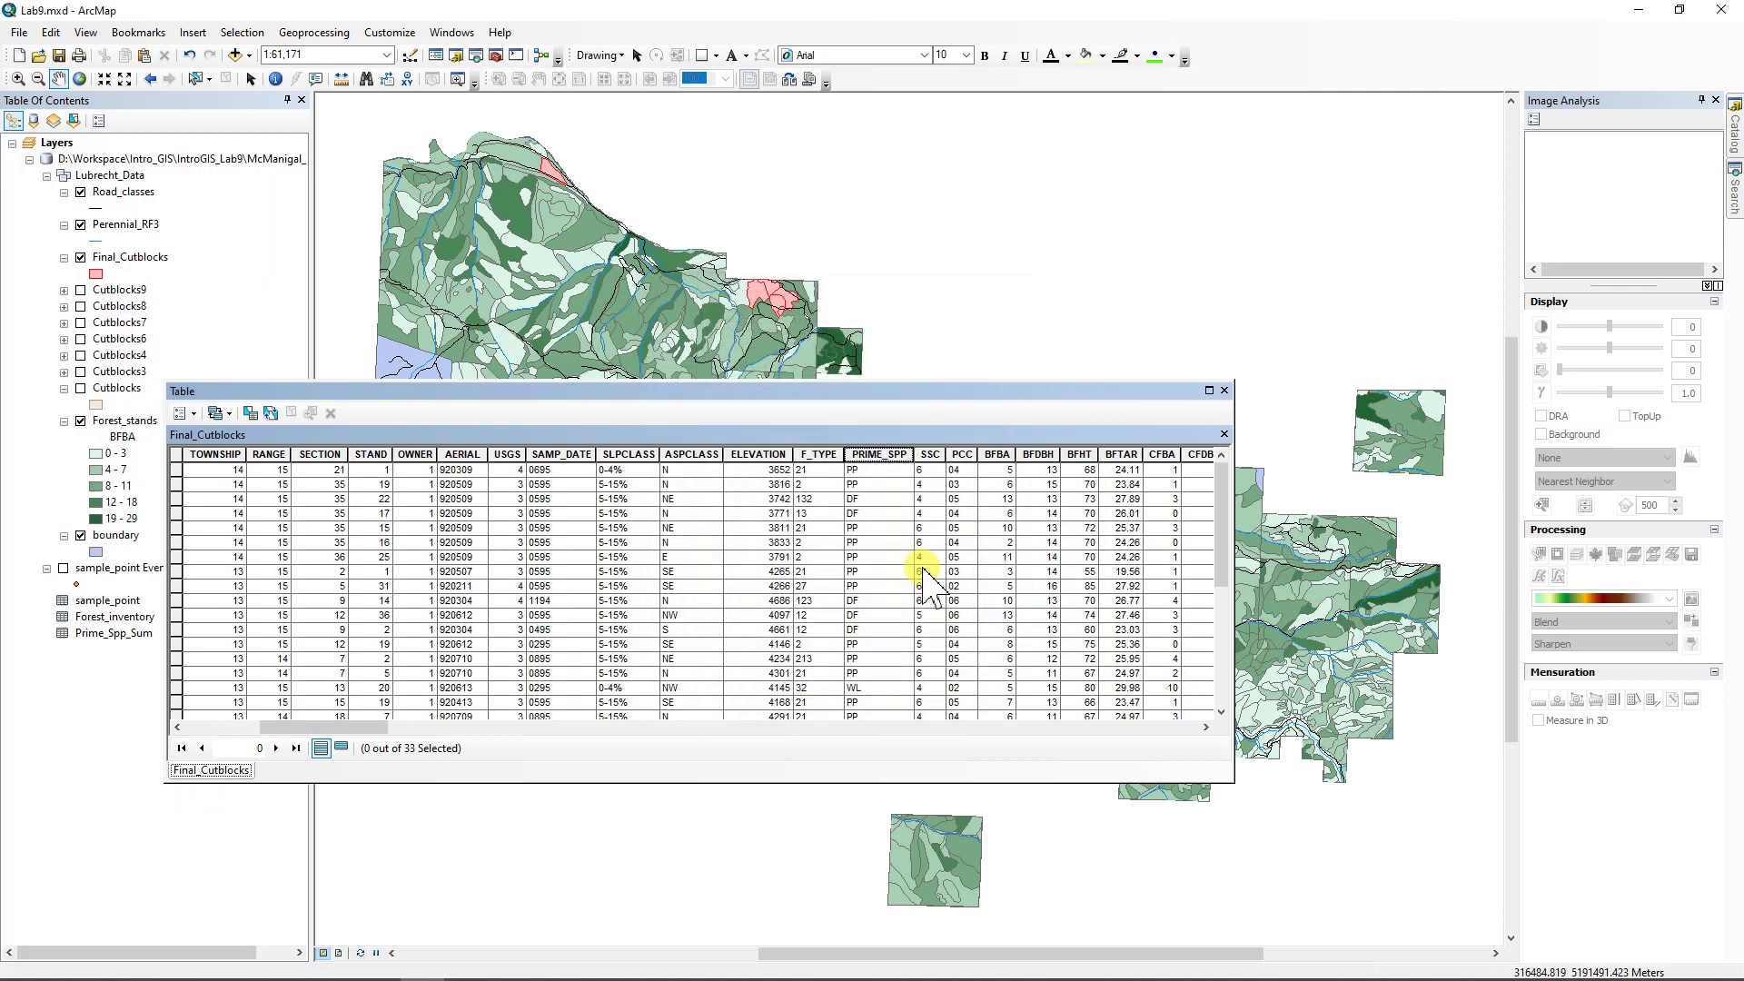
left_click_drag(564, 389, 701, 382)
- Open Prime_Spp_Sum and check Count_PRIME_SPP statistics, confirming a sum of 33 cutblocks
right_click(111, 636)
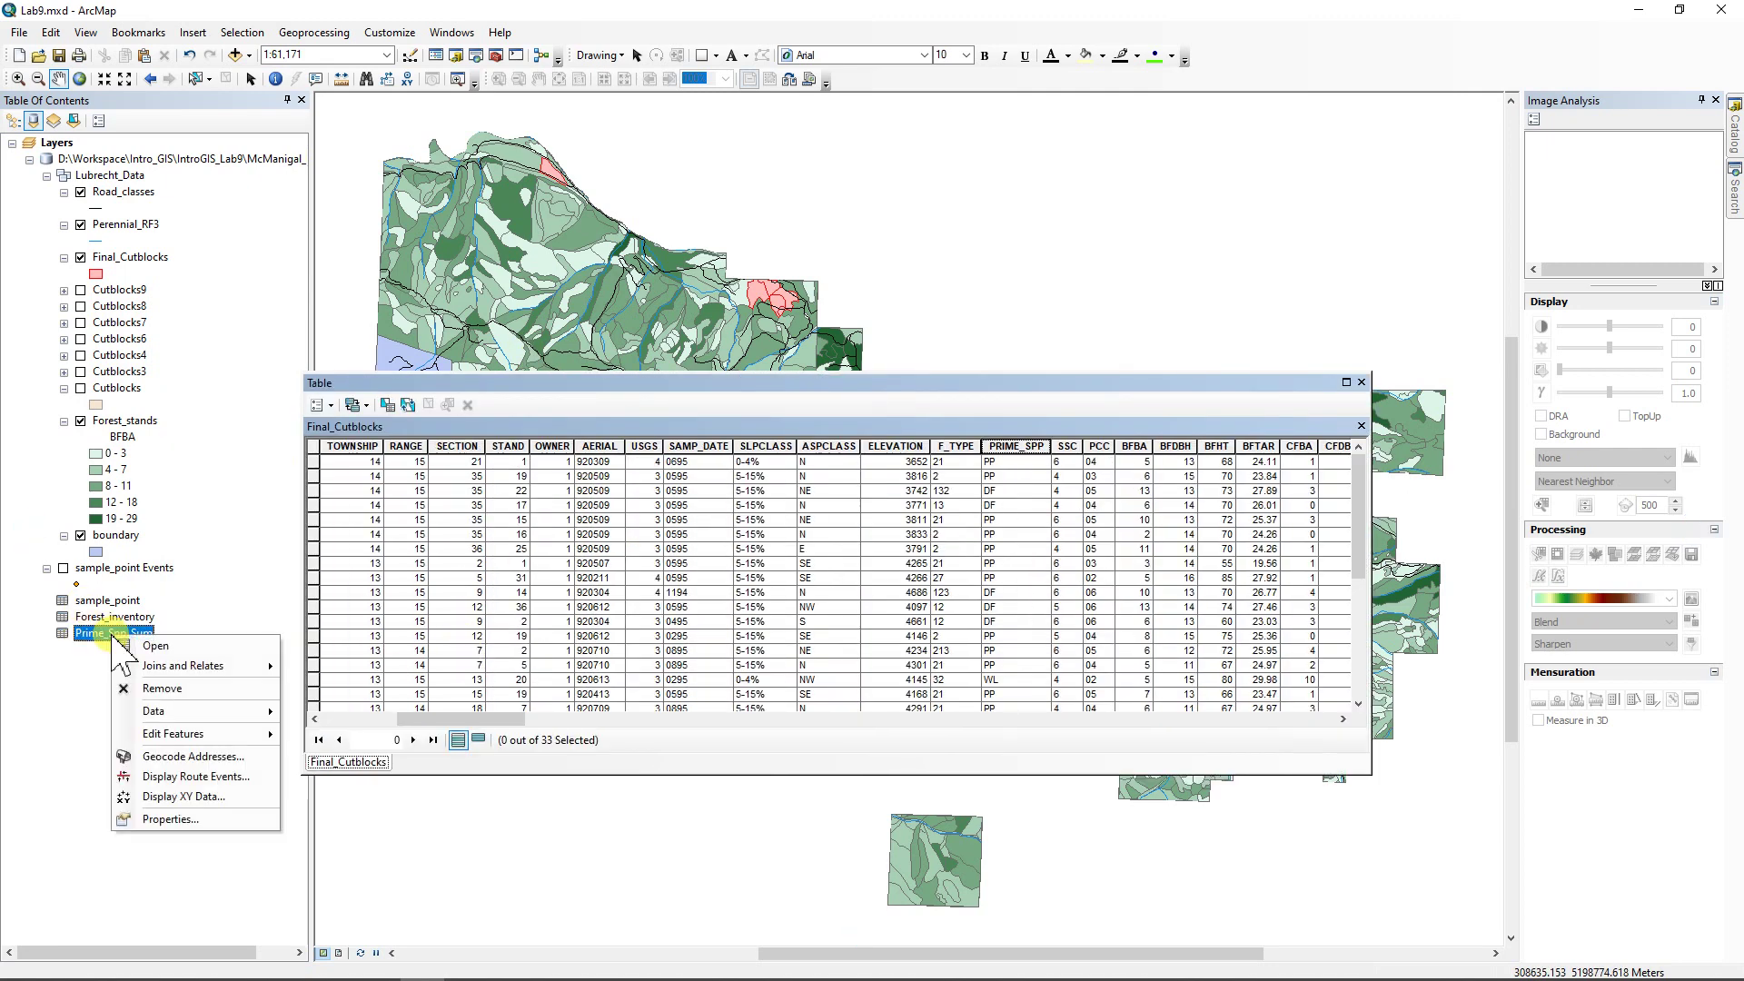
left_click(170, 646)
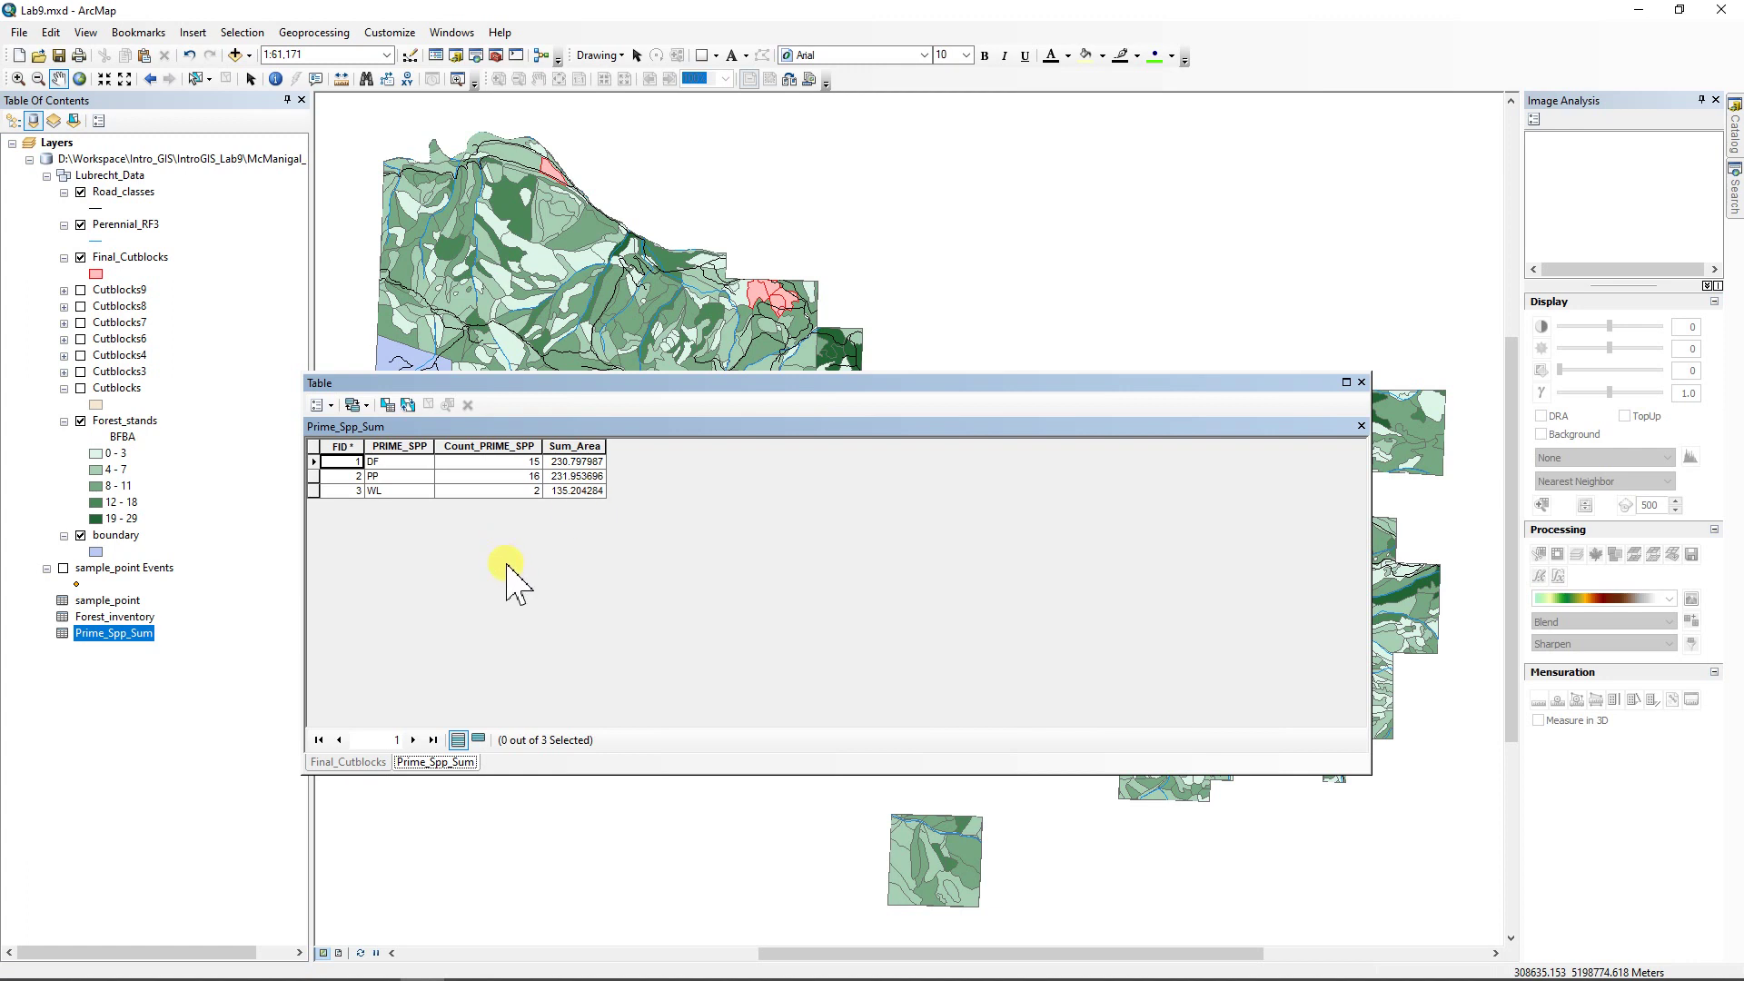
right_click(484, 446)
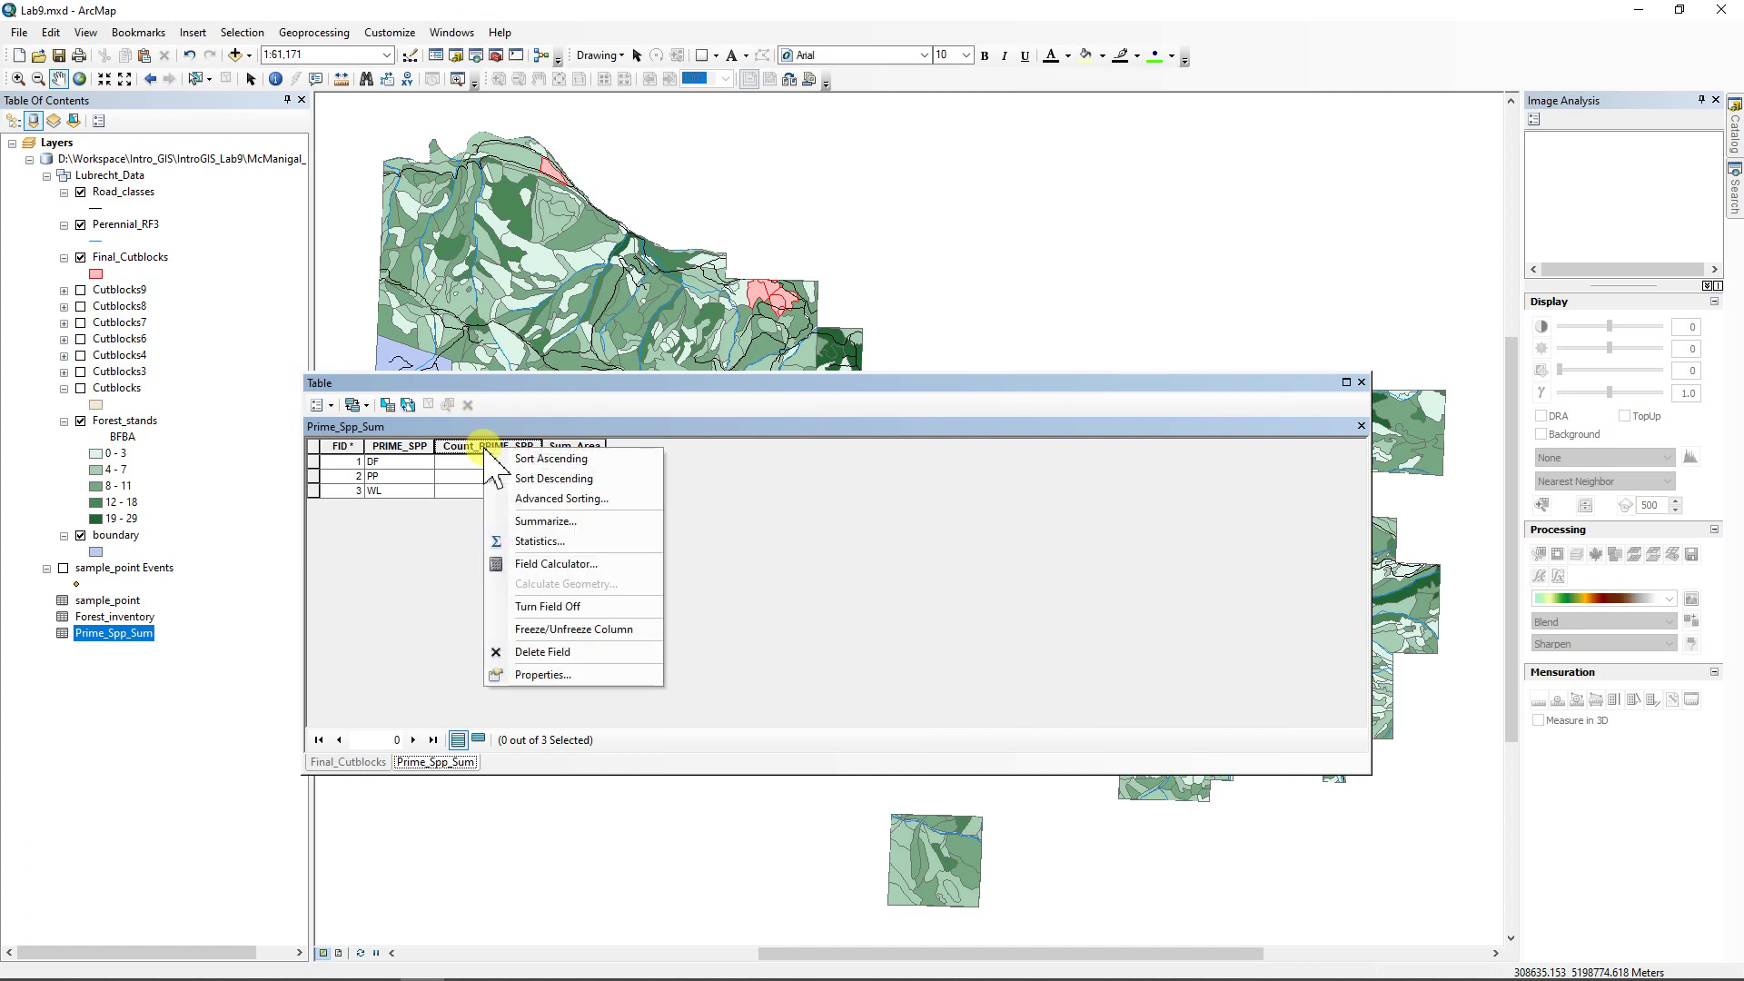
left_click(540, 542)
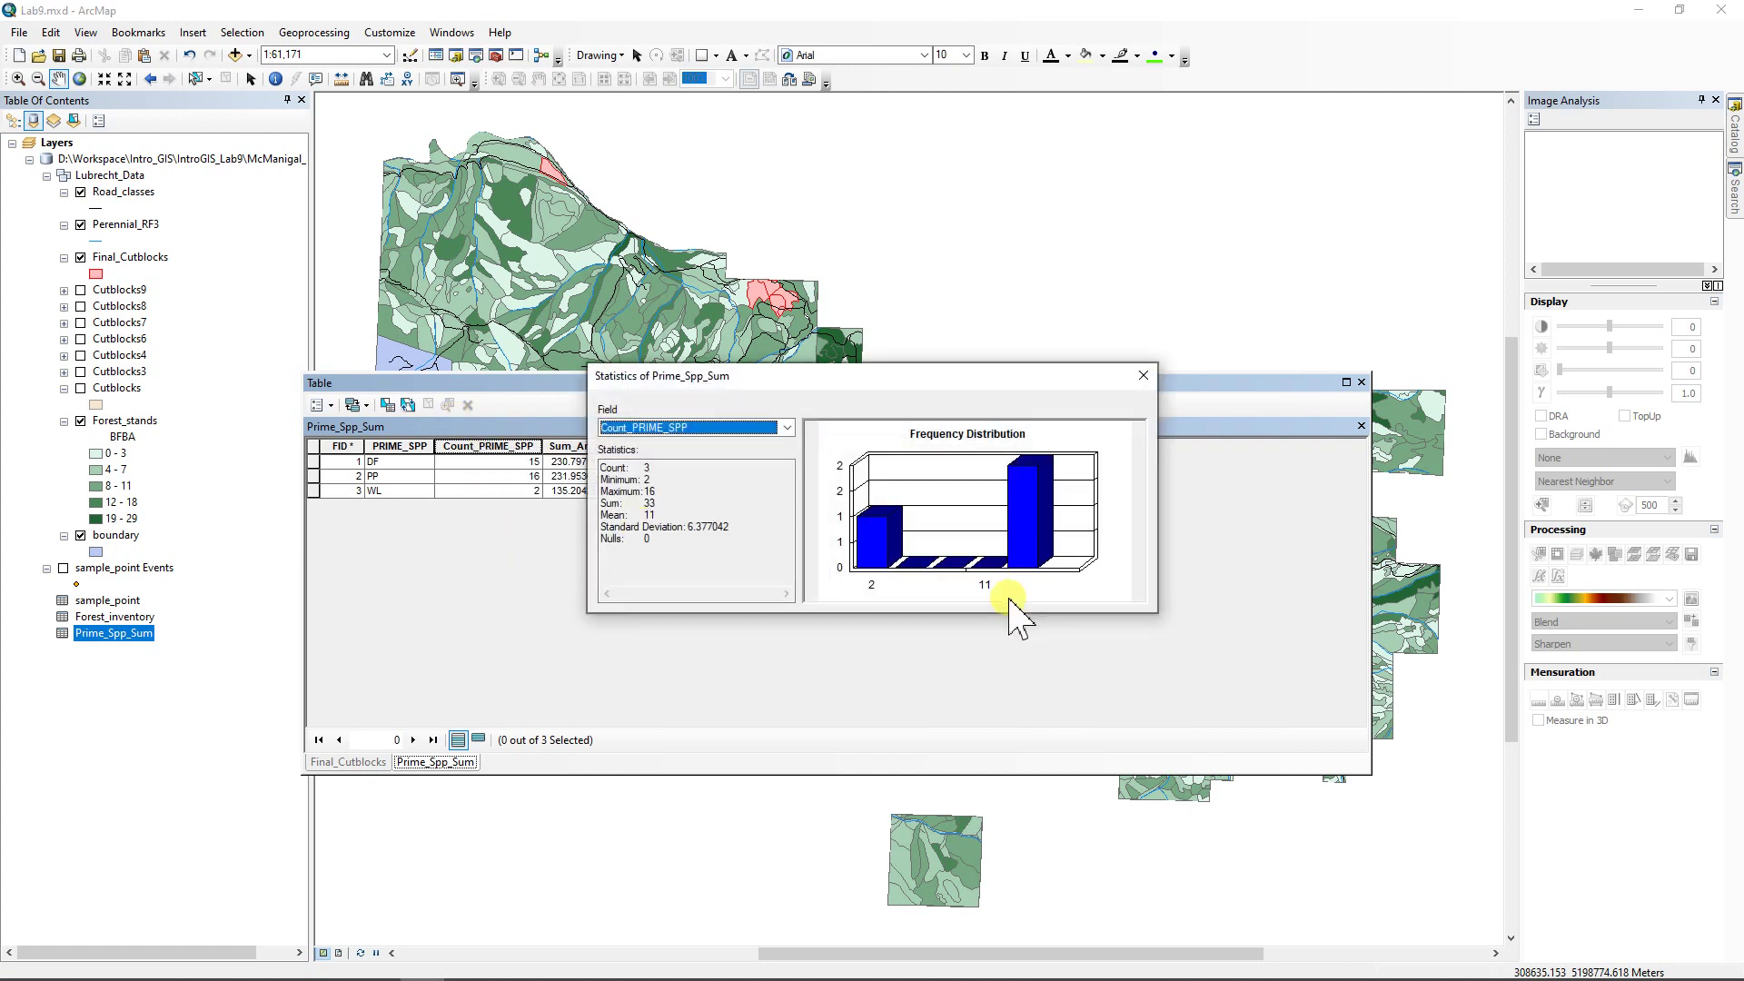
double_click(663, 503)
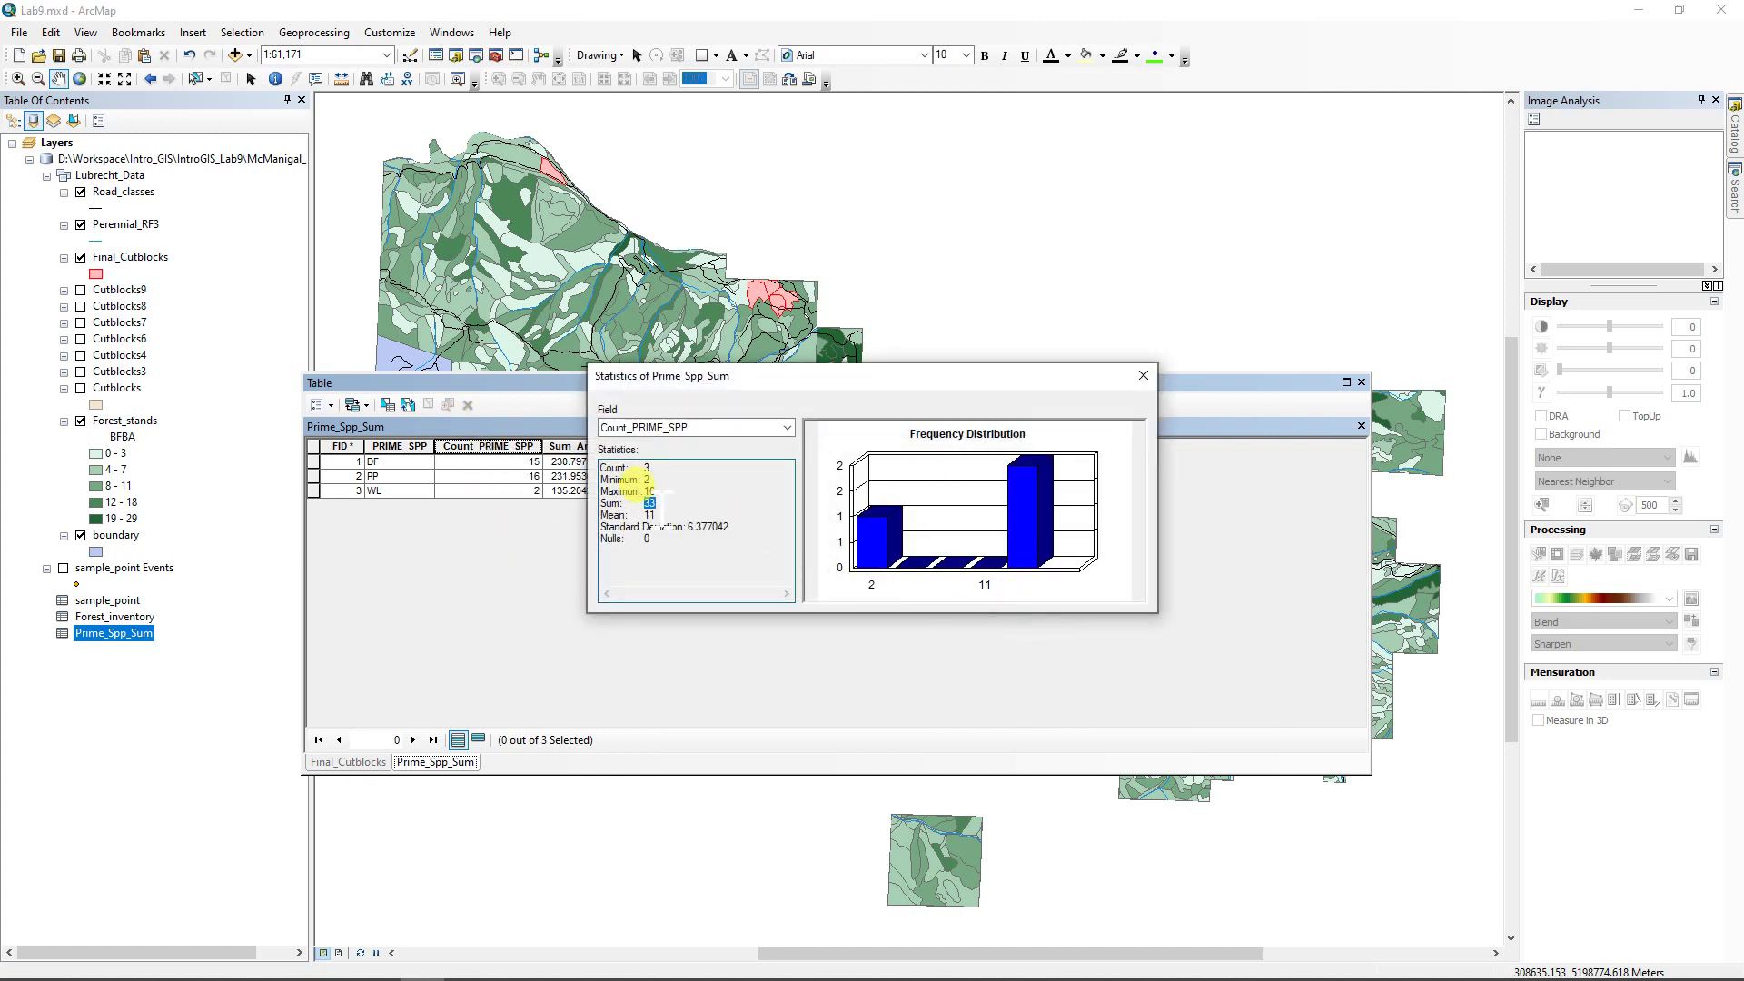
left_click(1144, 377)
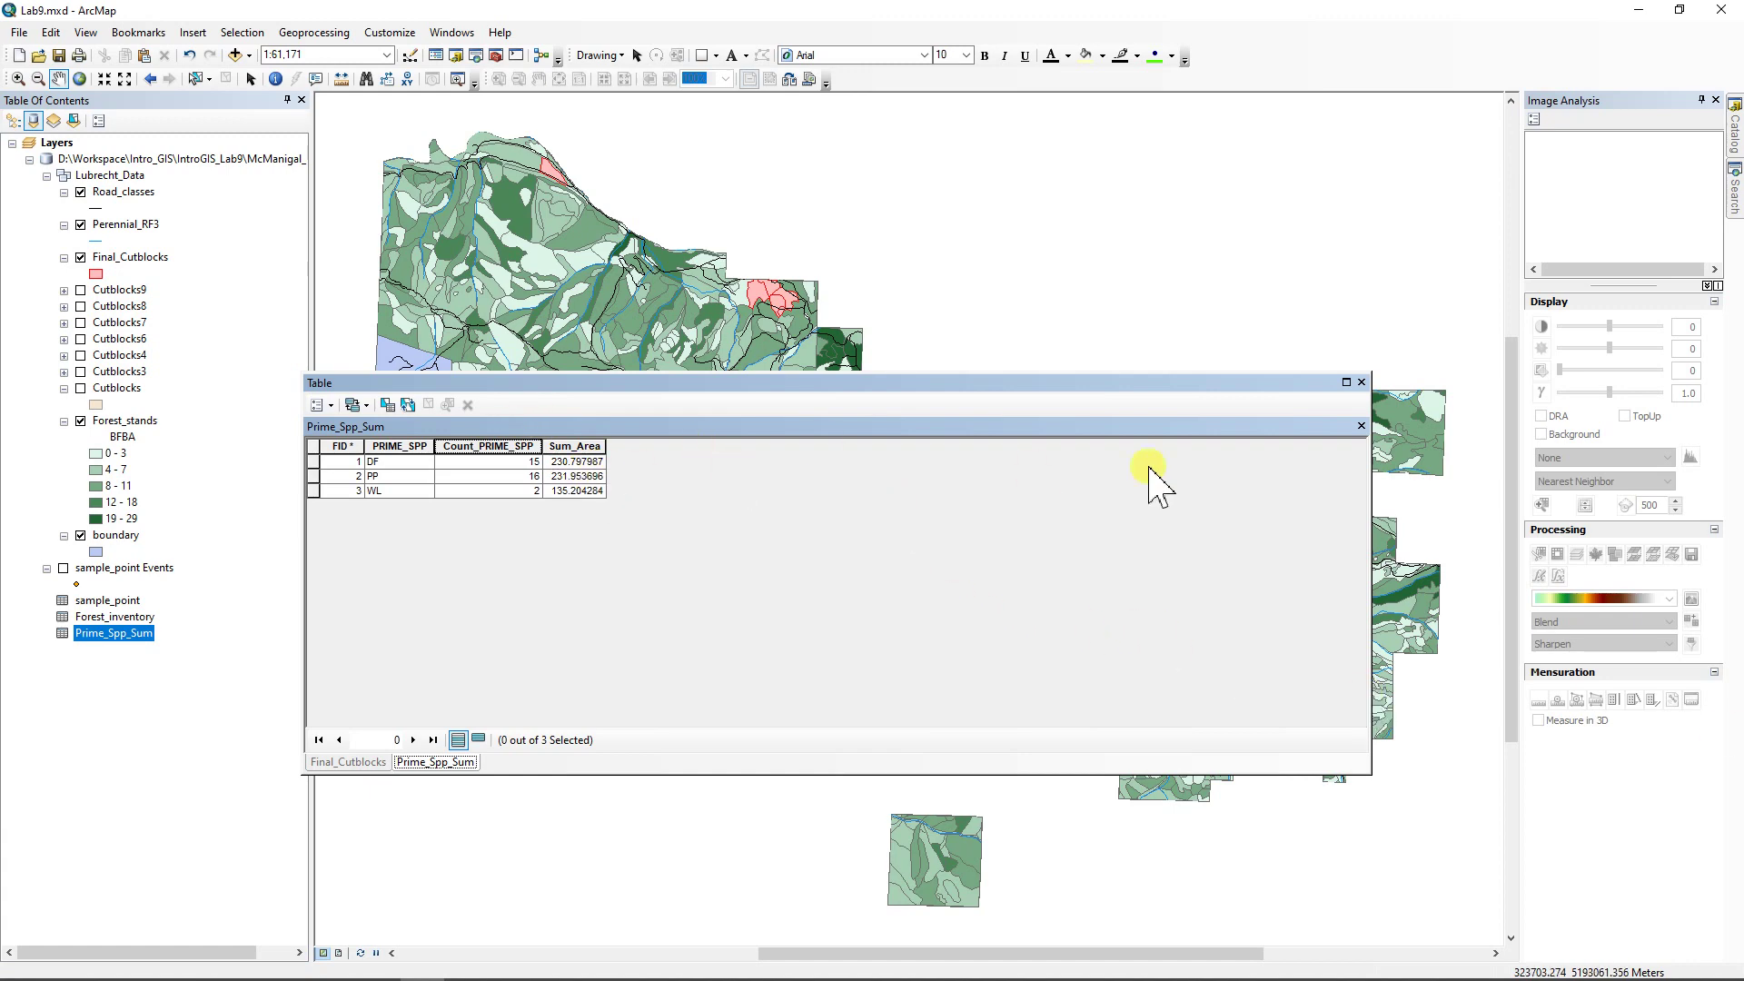
- Close the table, switch to Layout View, and set the Letter page to Landscape
left_click(1361, 382)
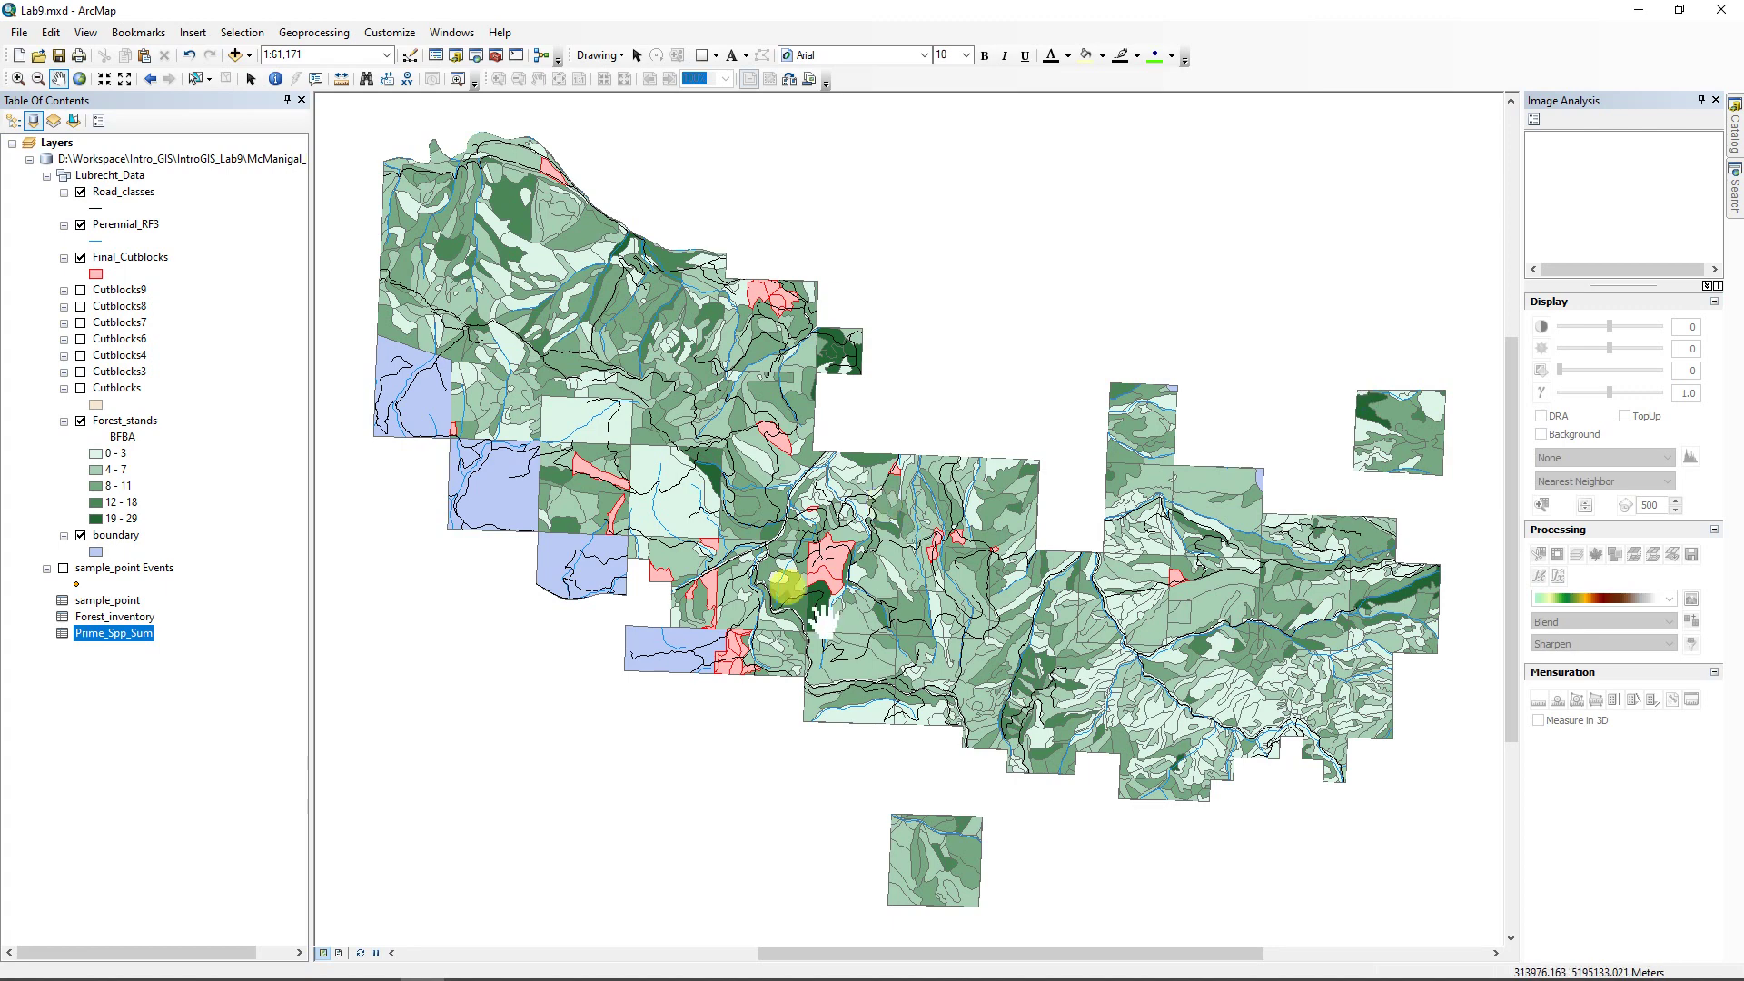
left_click(339, 953)
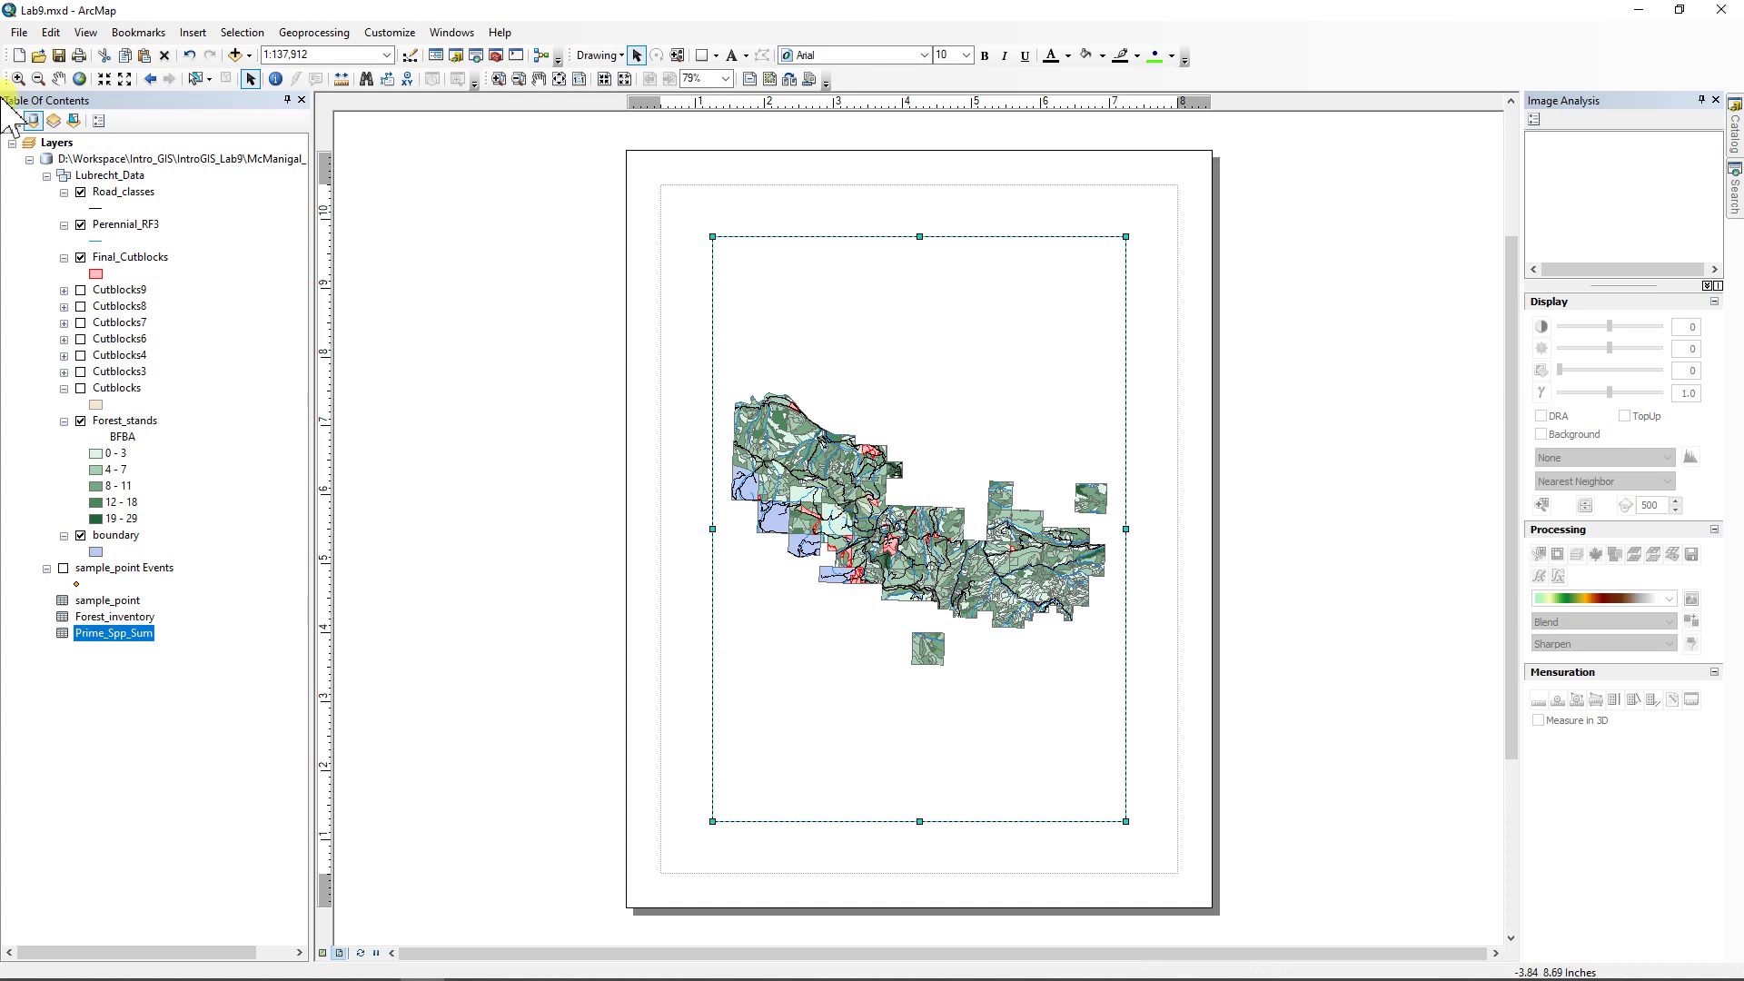
left_click(18, 33)
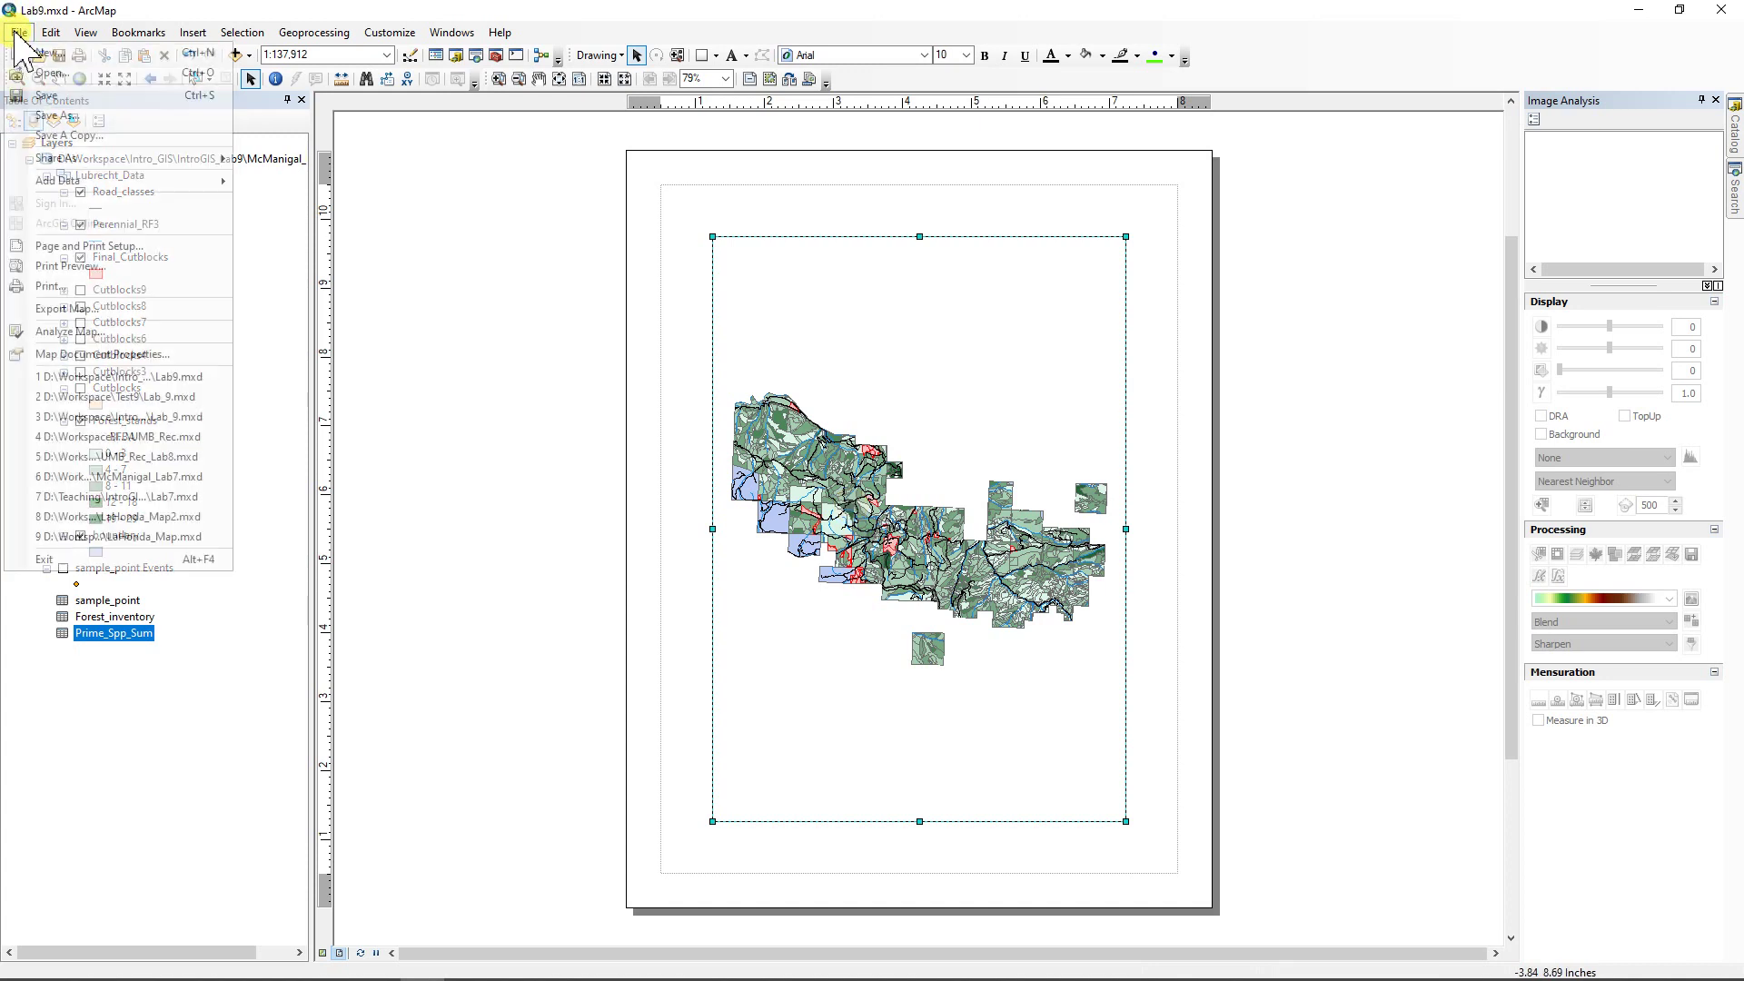
left_click(58, 247)
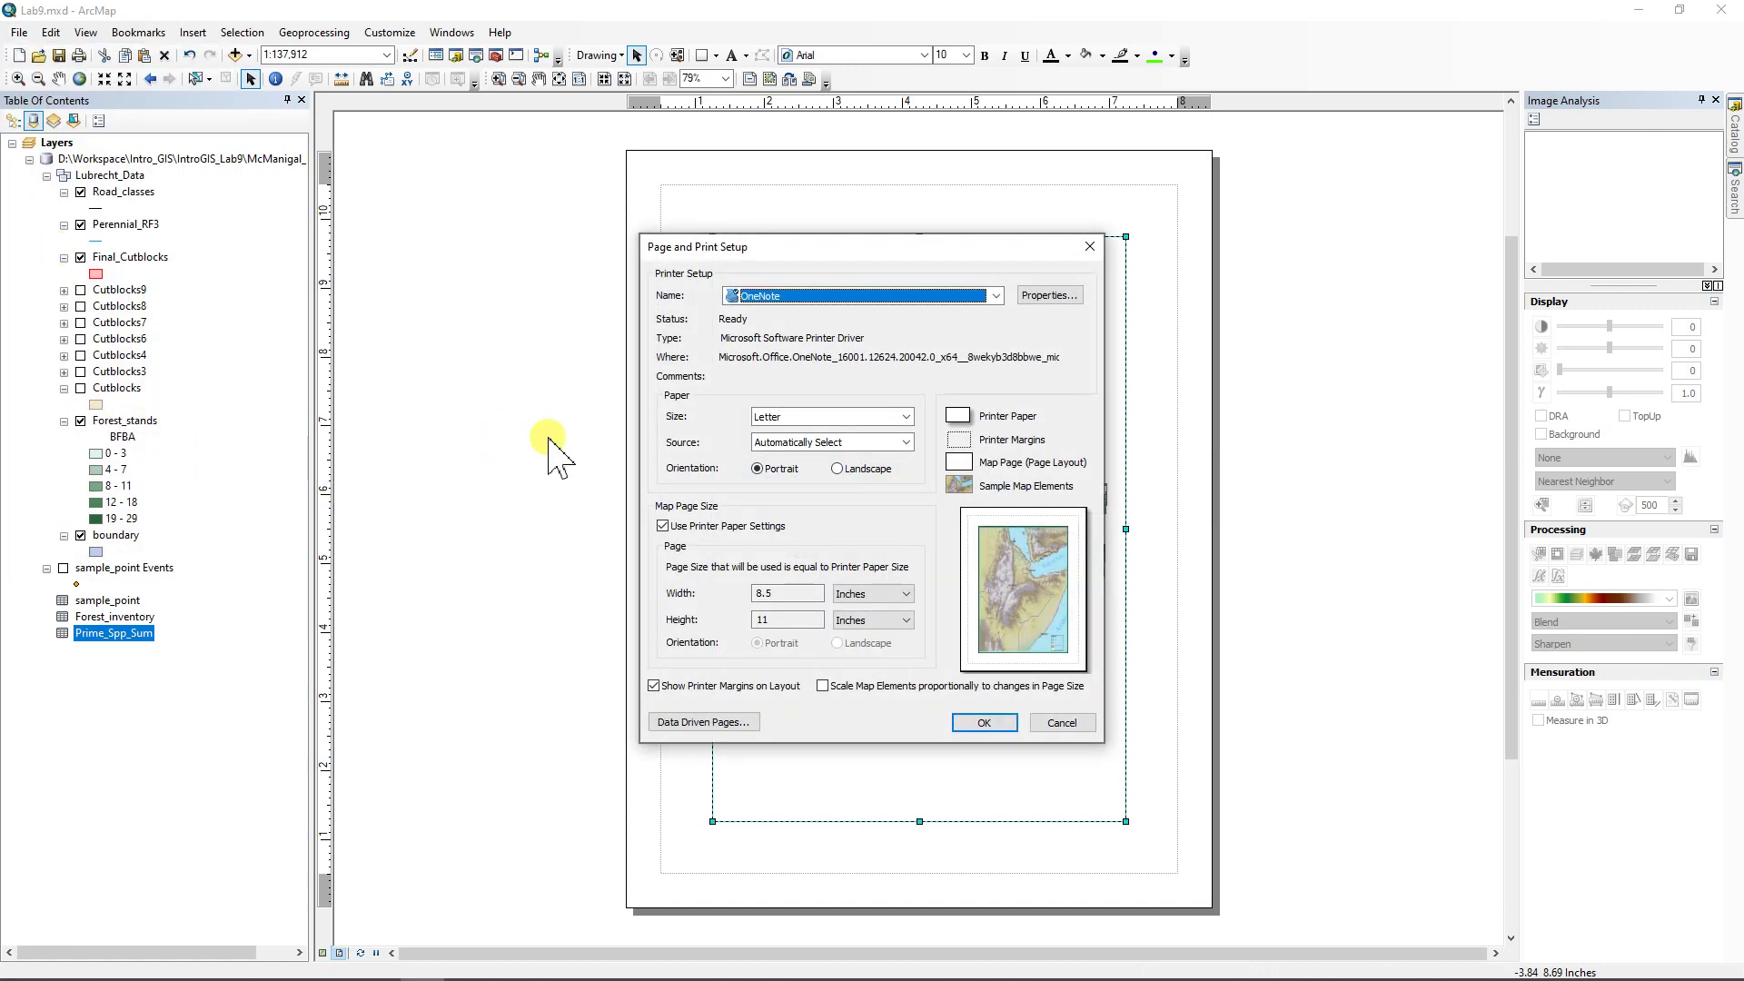
left_click(836, 469)
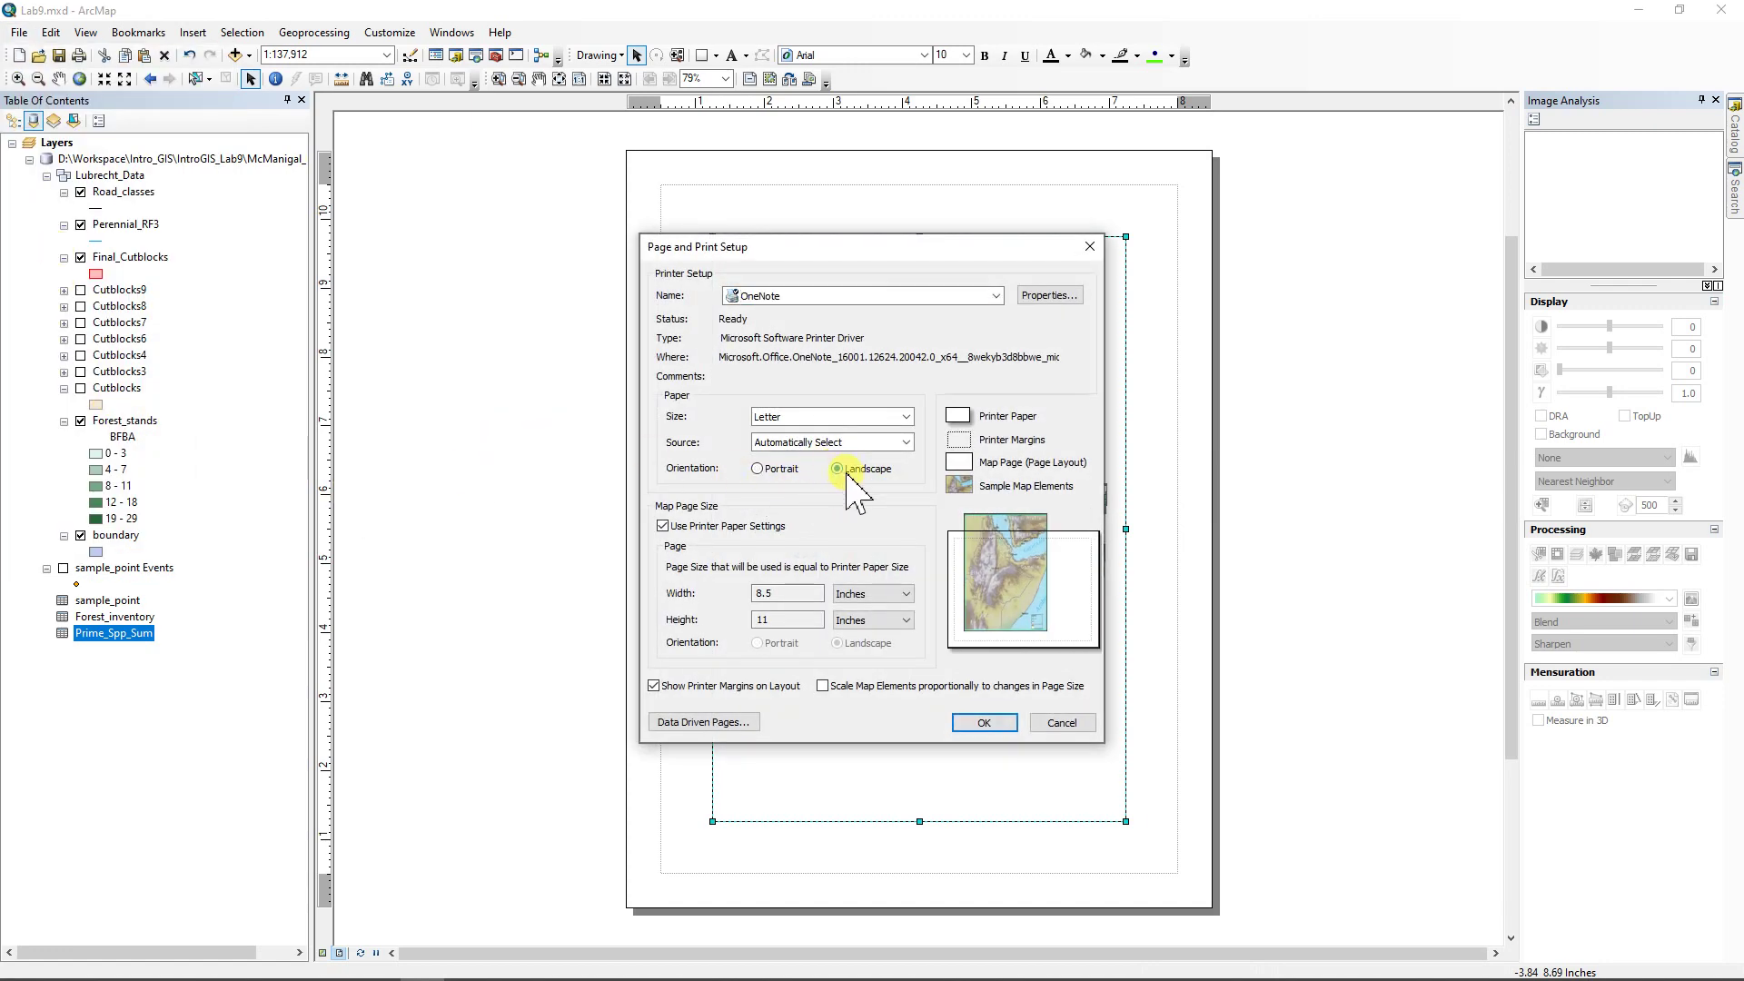
left_click(990, 723)
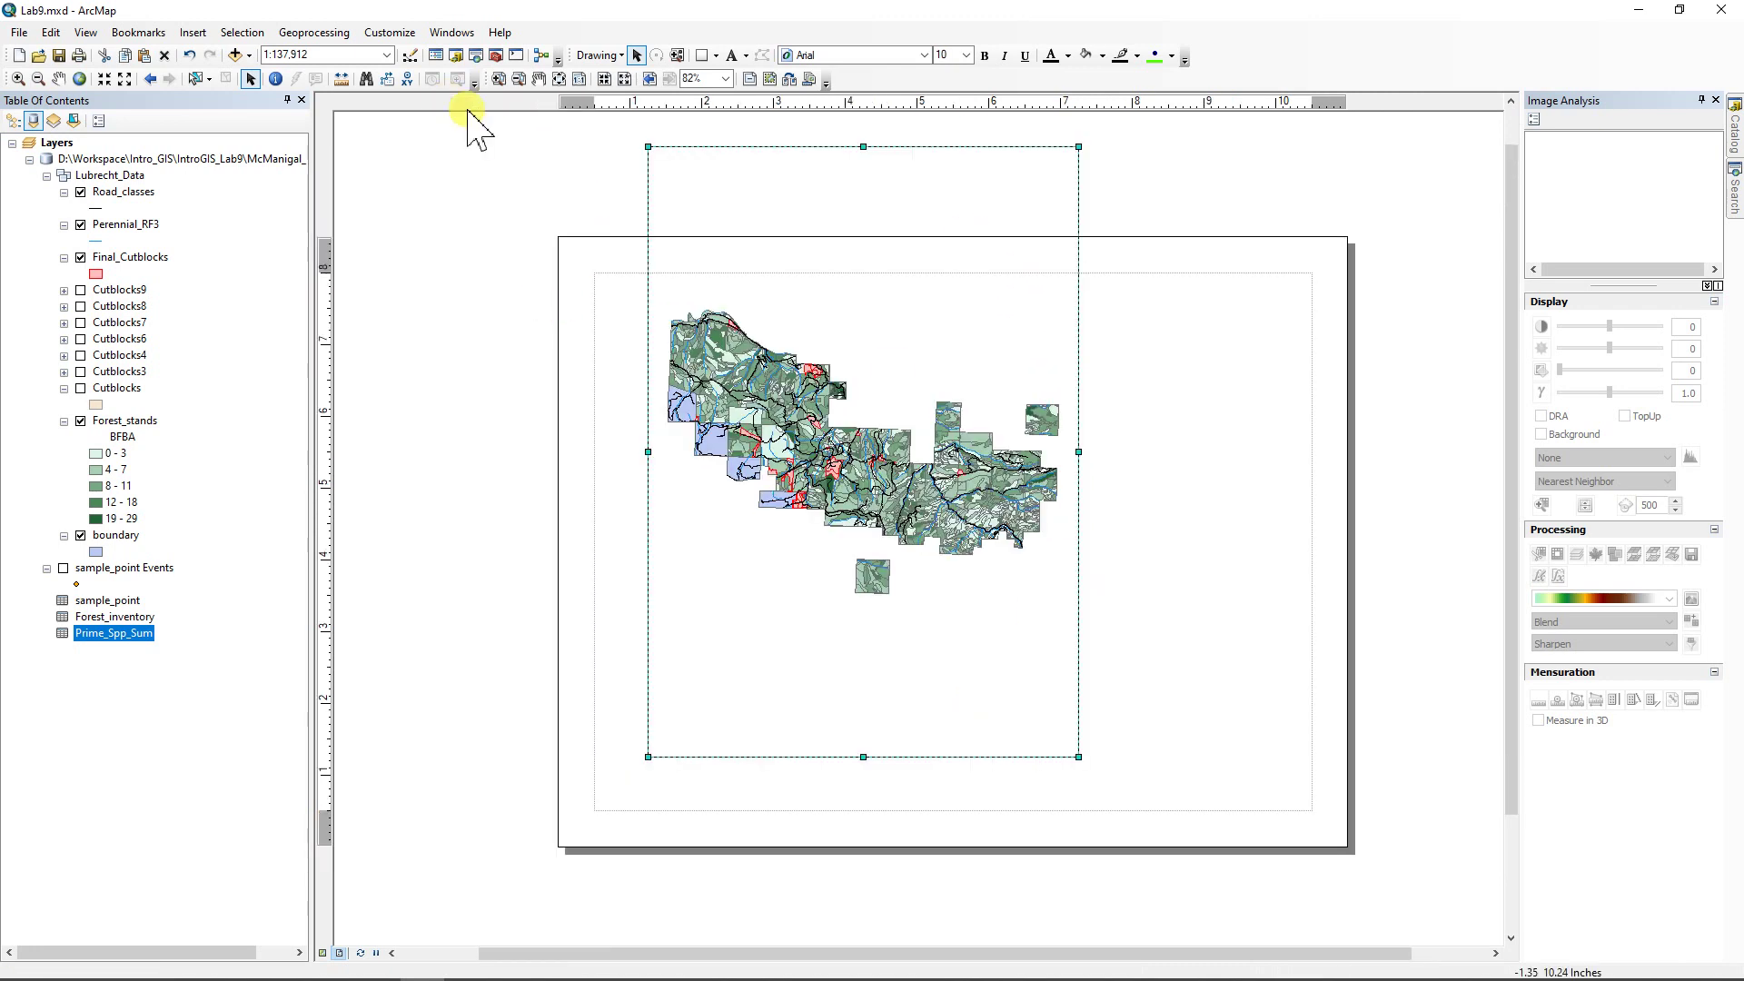
- Add left, right and bottom margin guides and stretch the map frame to them
left_click(595, 105)
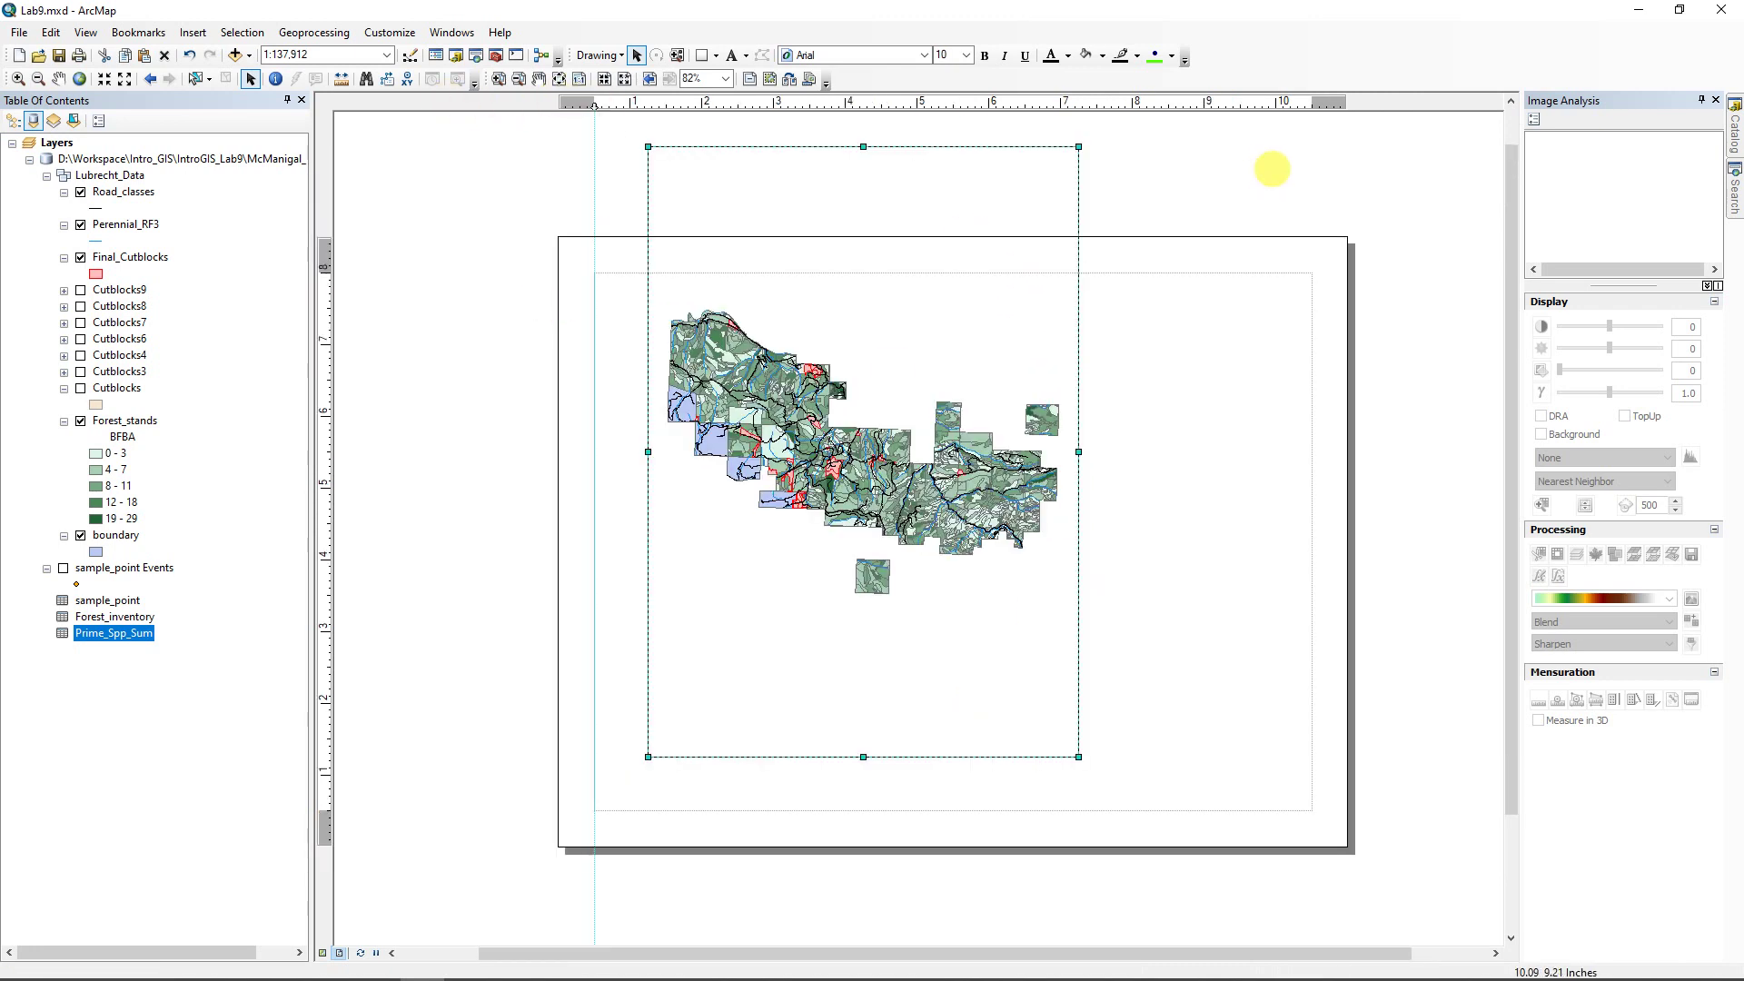
left_click(1313, 105)
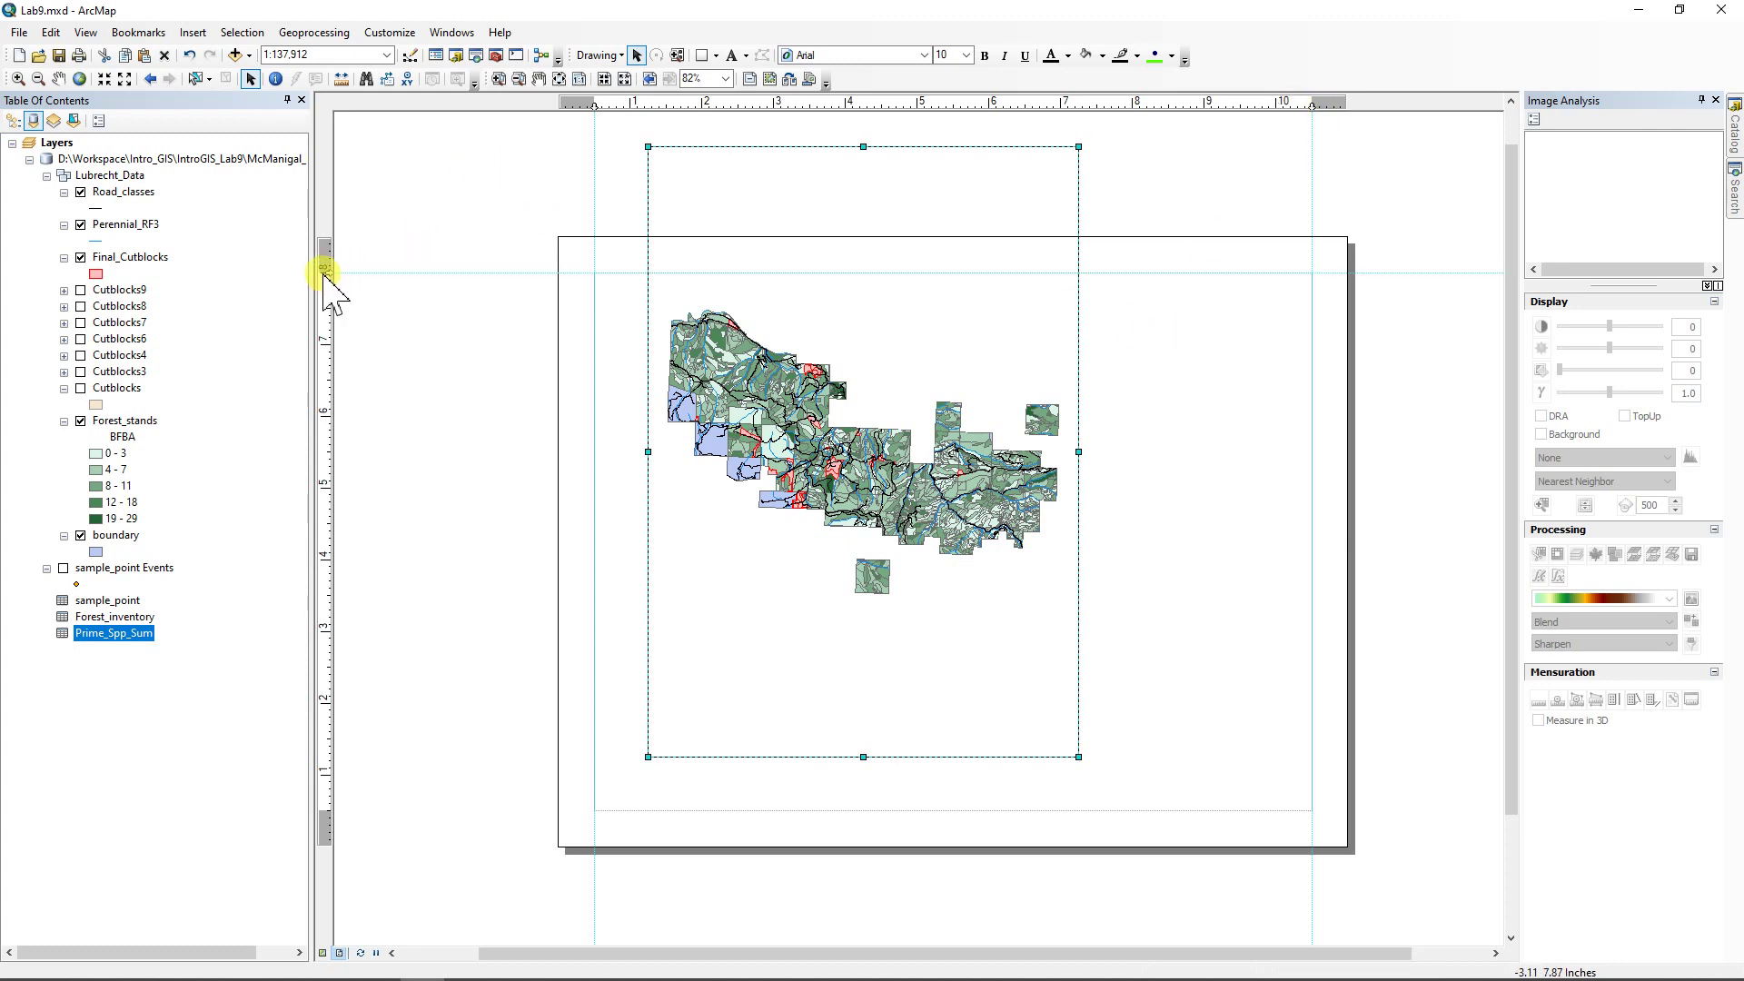
left_click(327, 811)
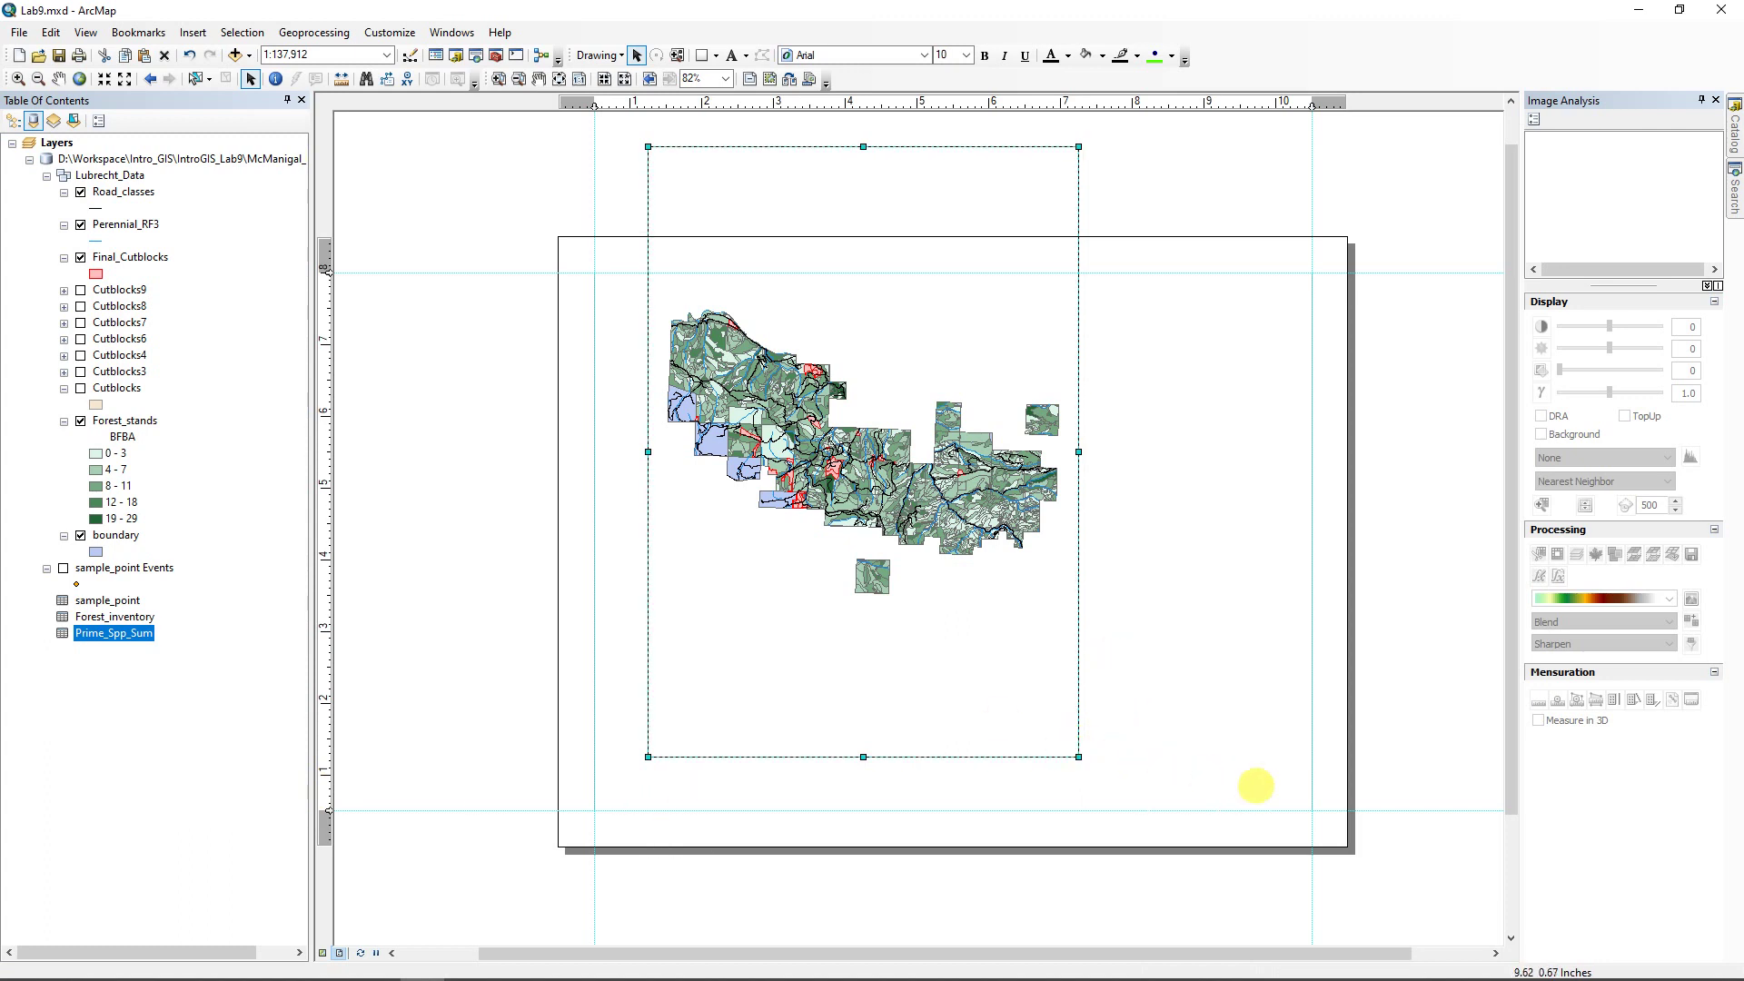
left_click_drag(1256, 786, 1312, 810)
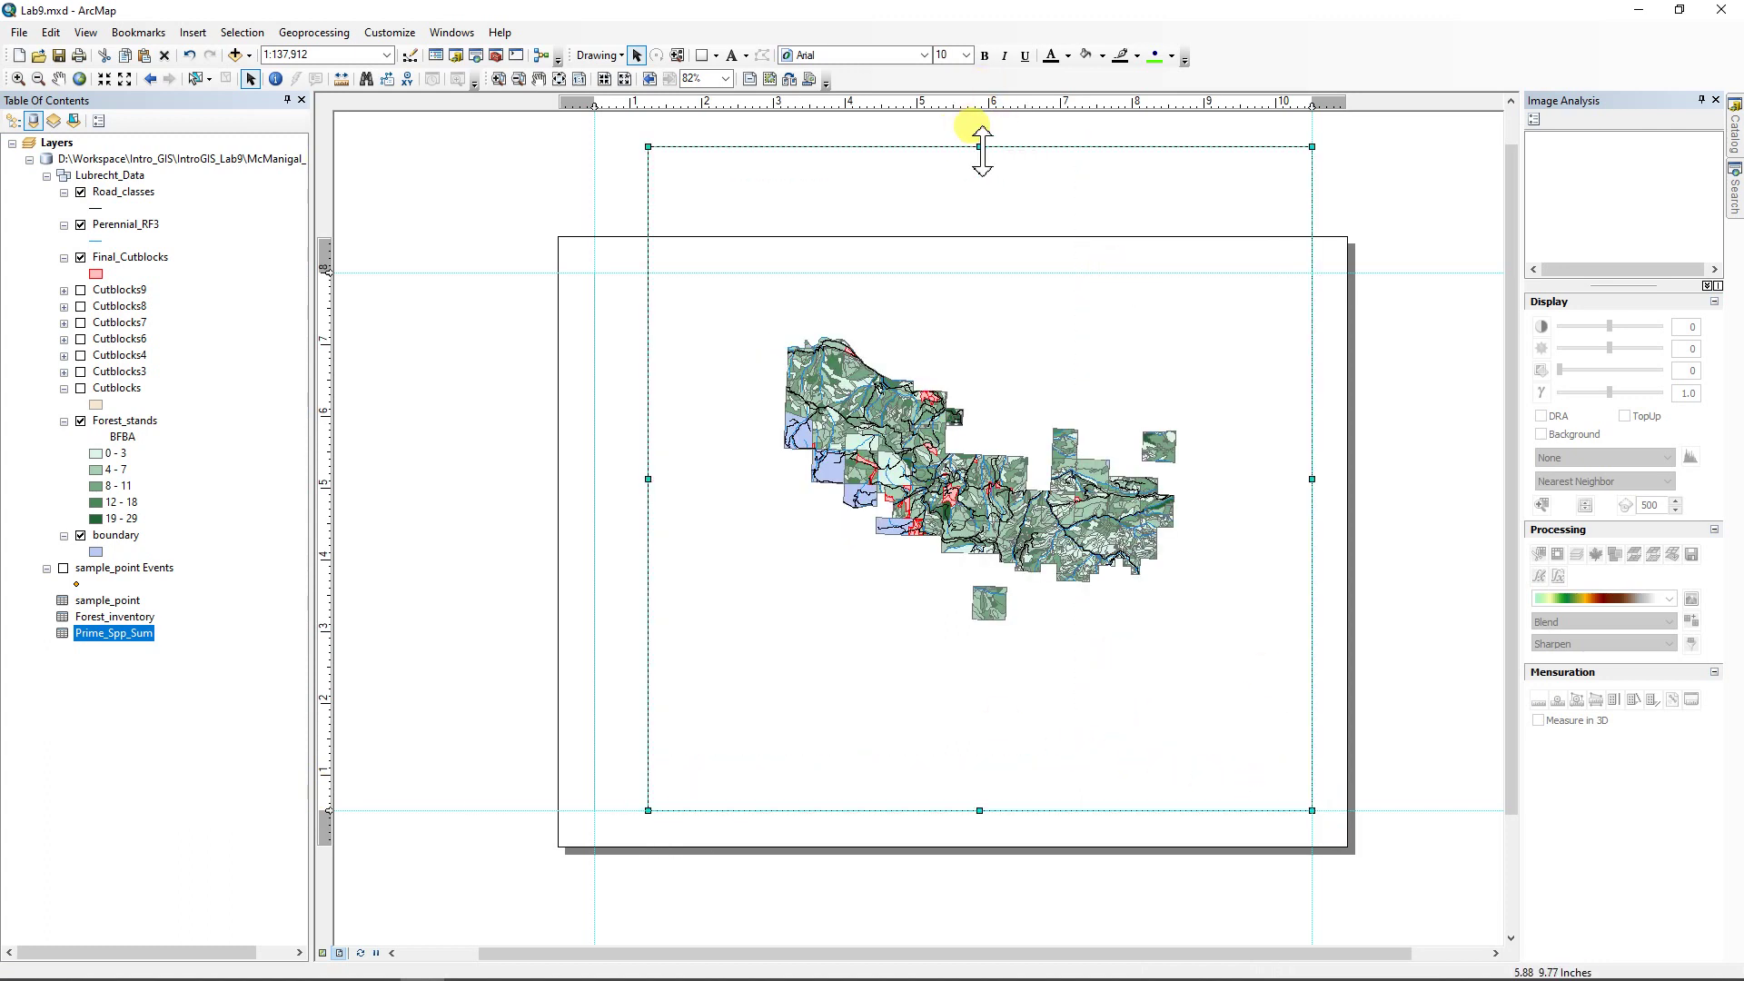
left_click_drag(982, 150, 978, 273)
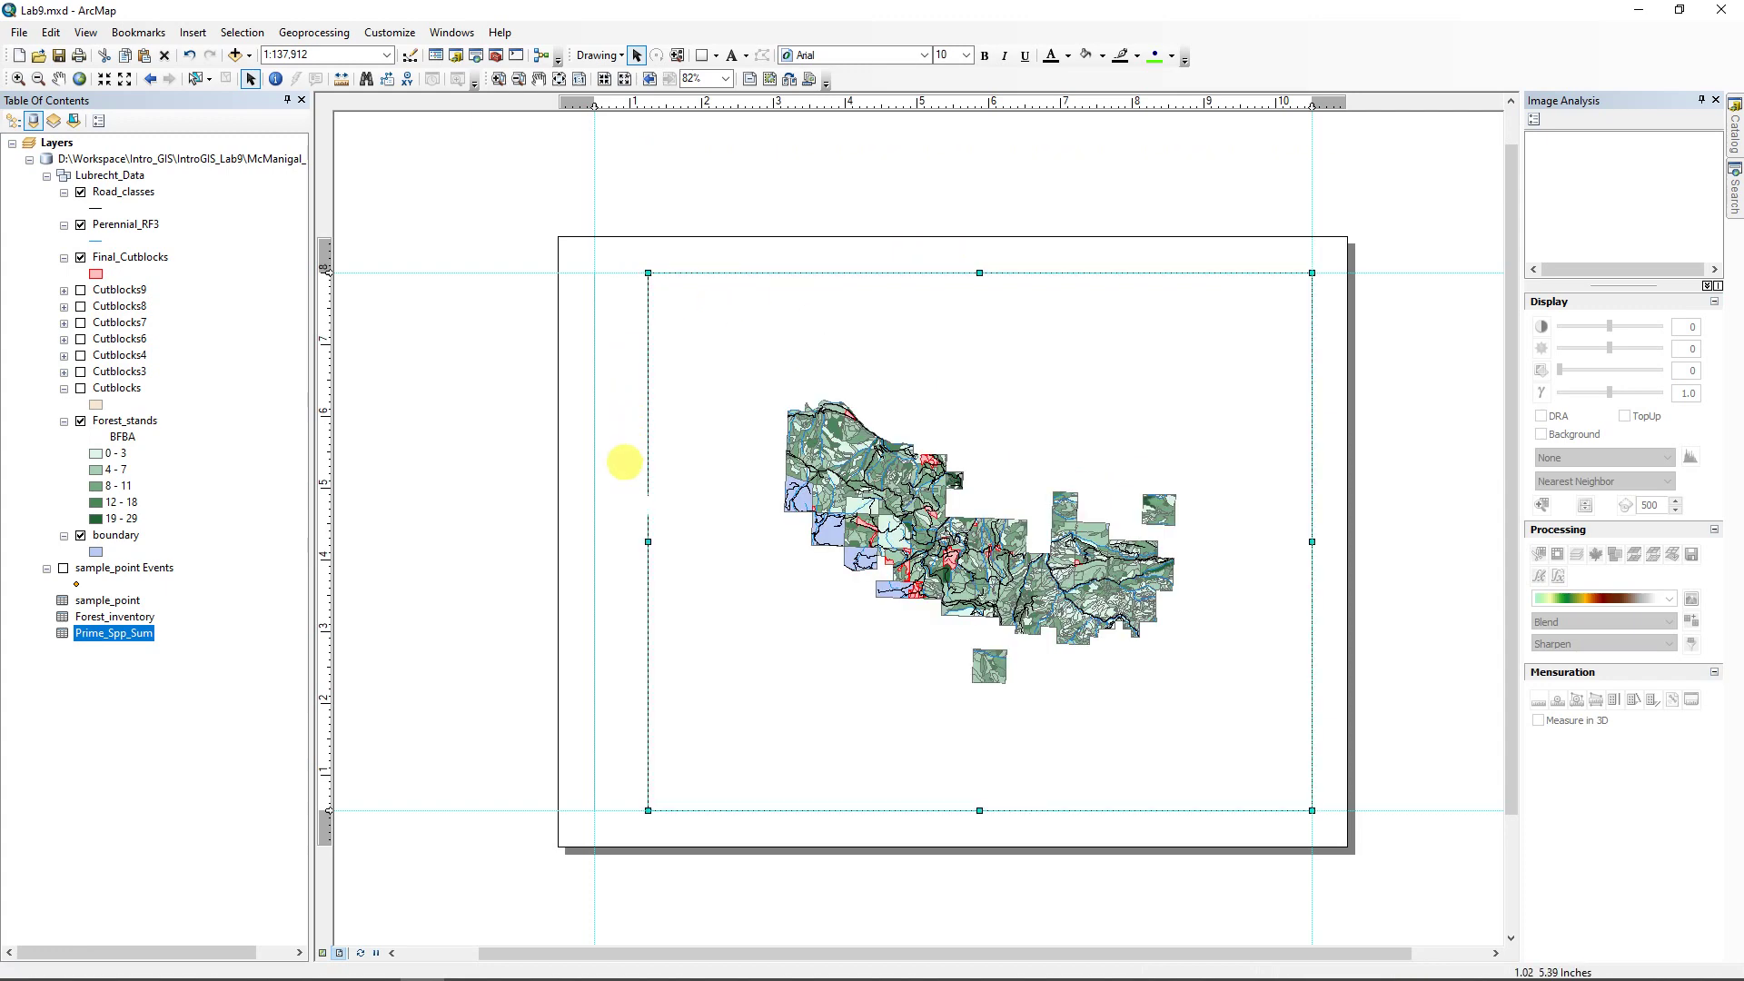
left_click_drag(645, 541, 601, 547)
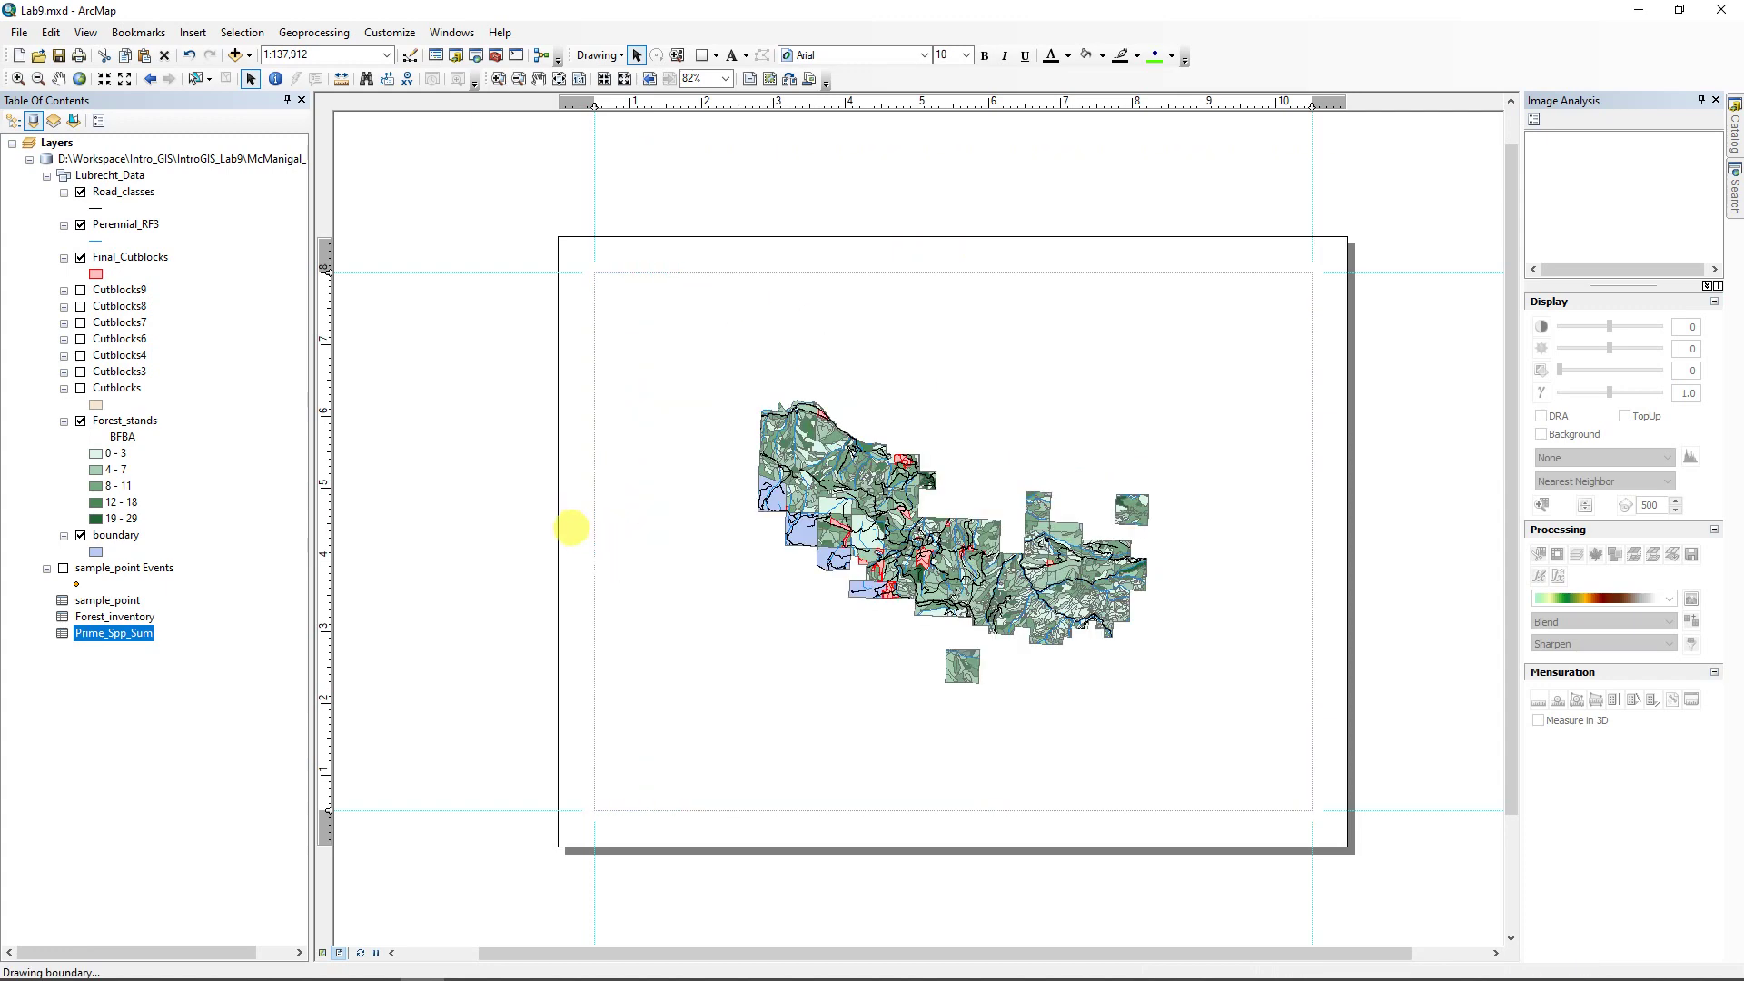
left_click(559, 80)
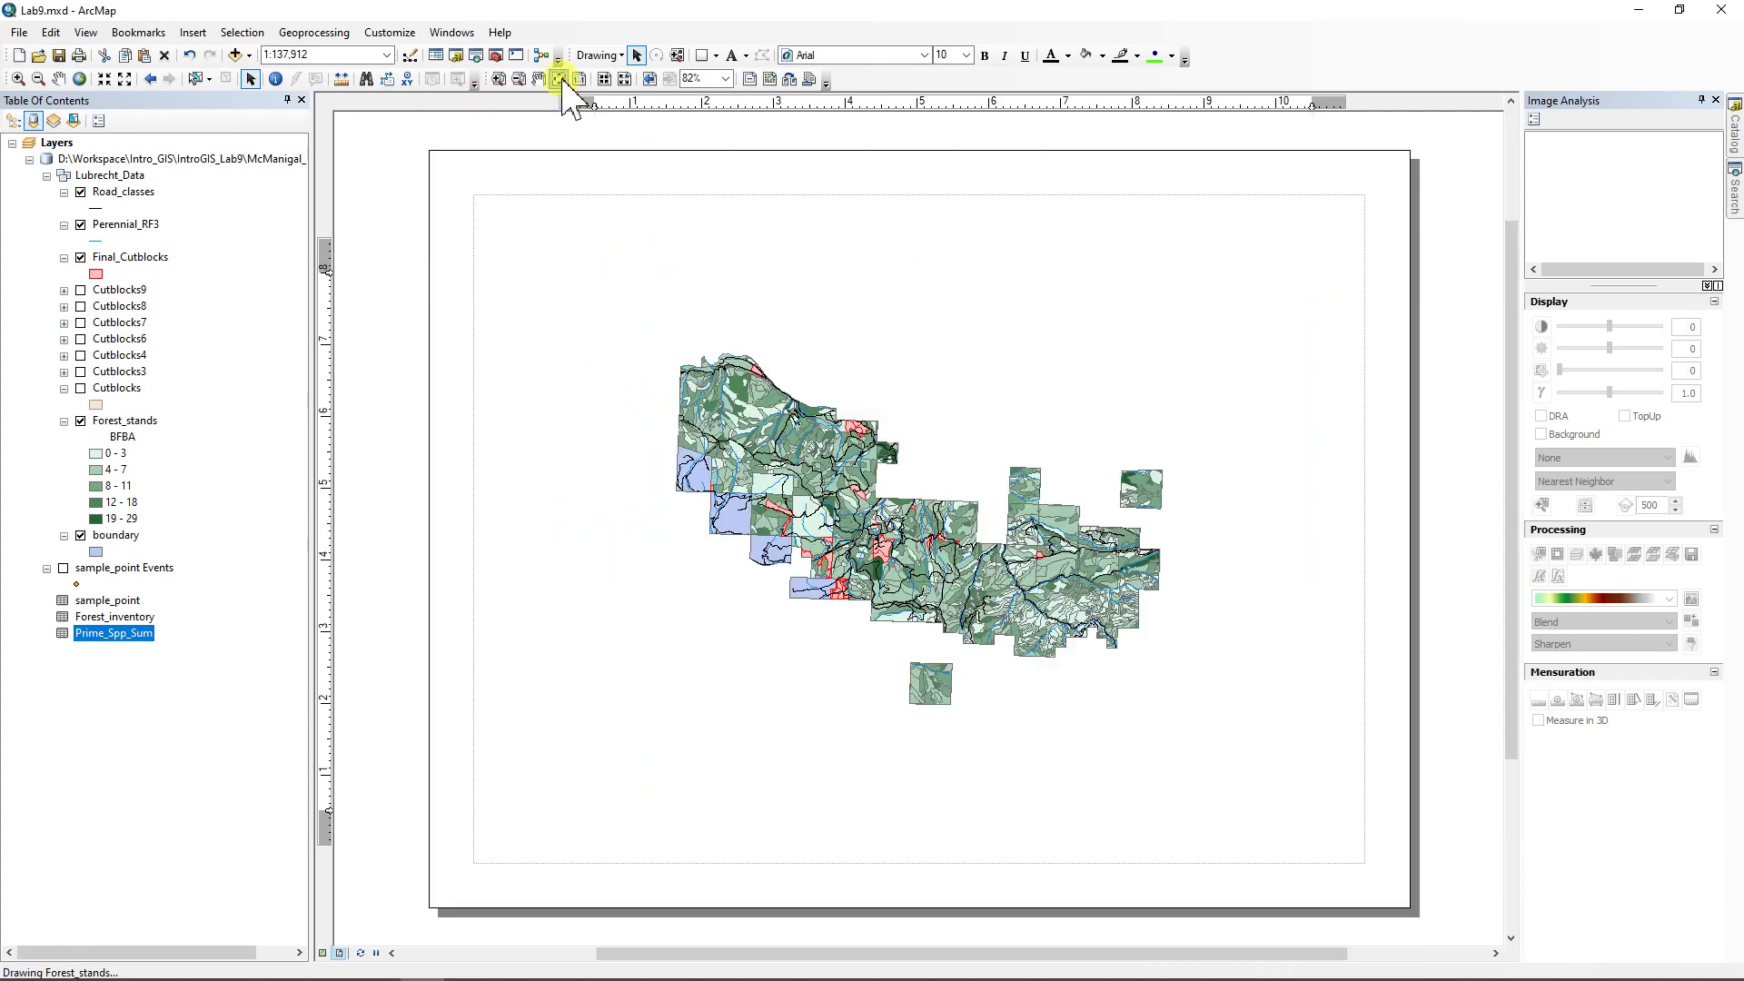
- Zoom to Forest_stands, zoom in to 1:80,000, and pan the map to centre it
right_click(127, 424)
left_click(215, 534)
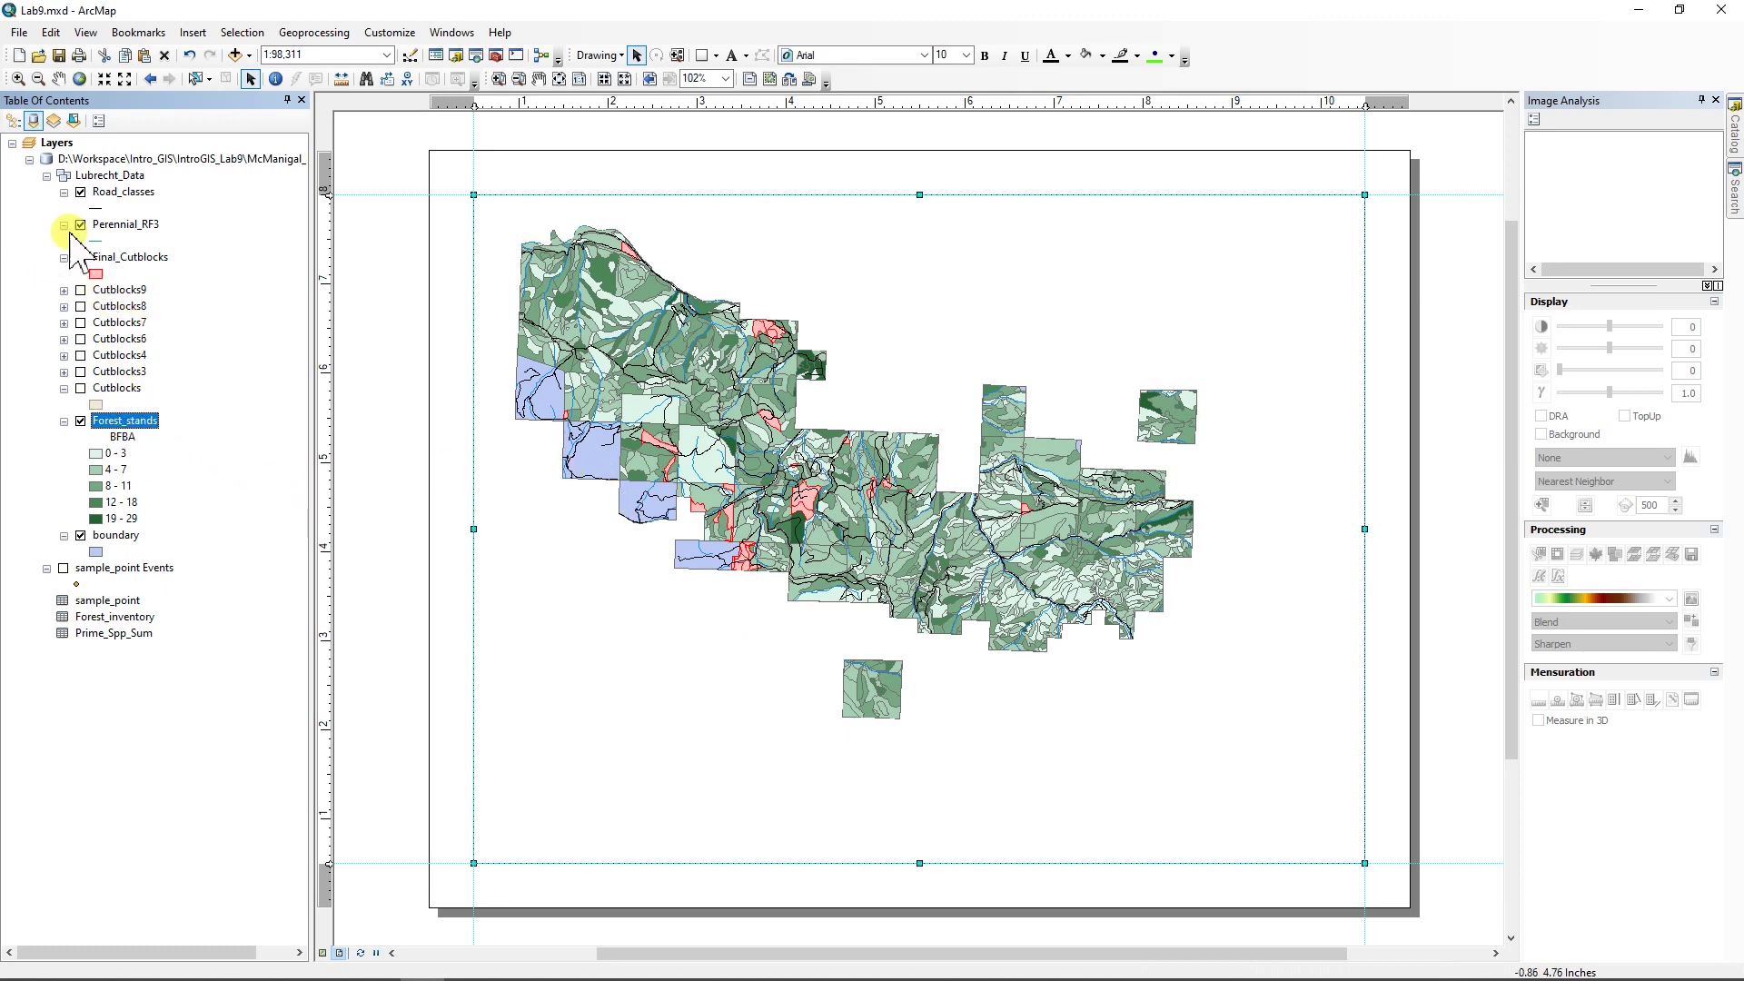
left_click(103, 79)
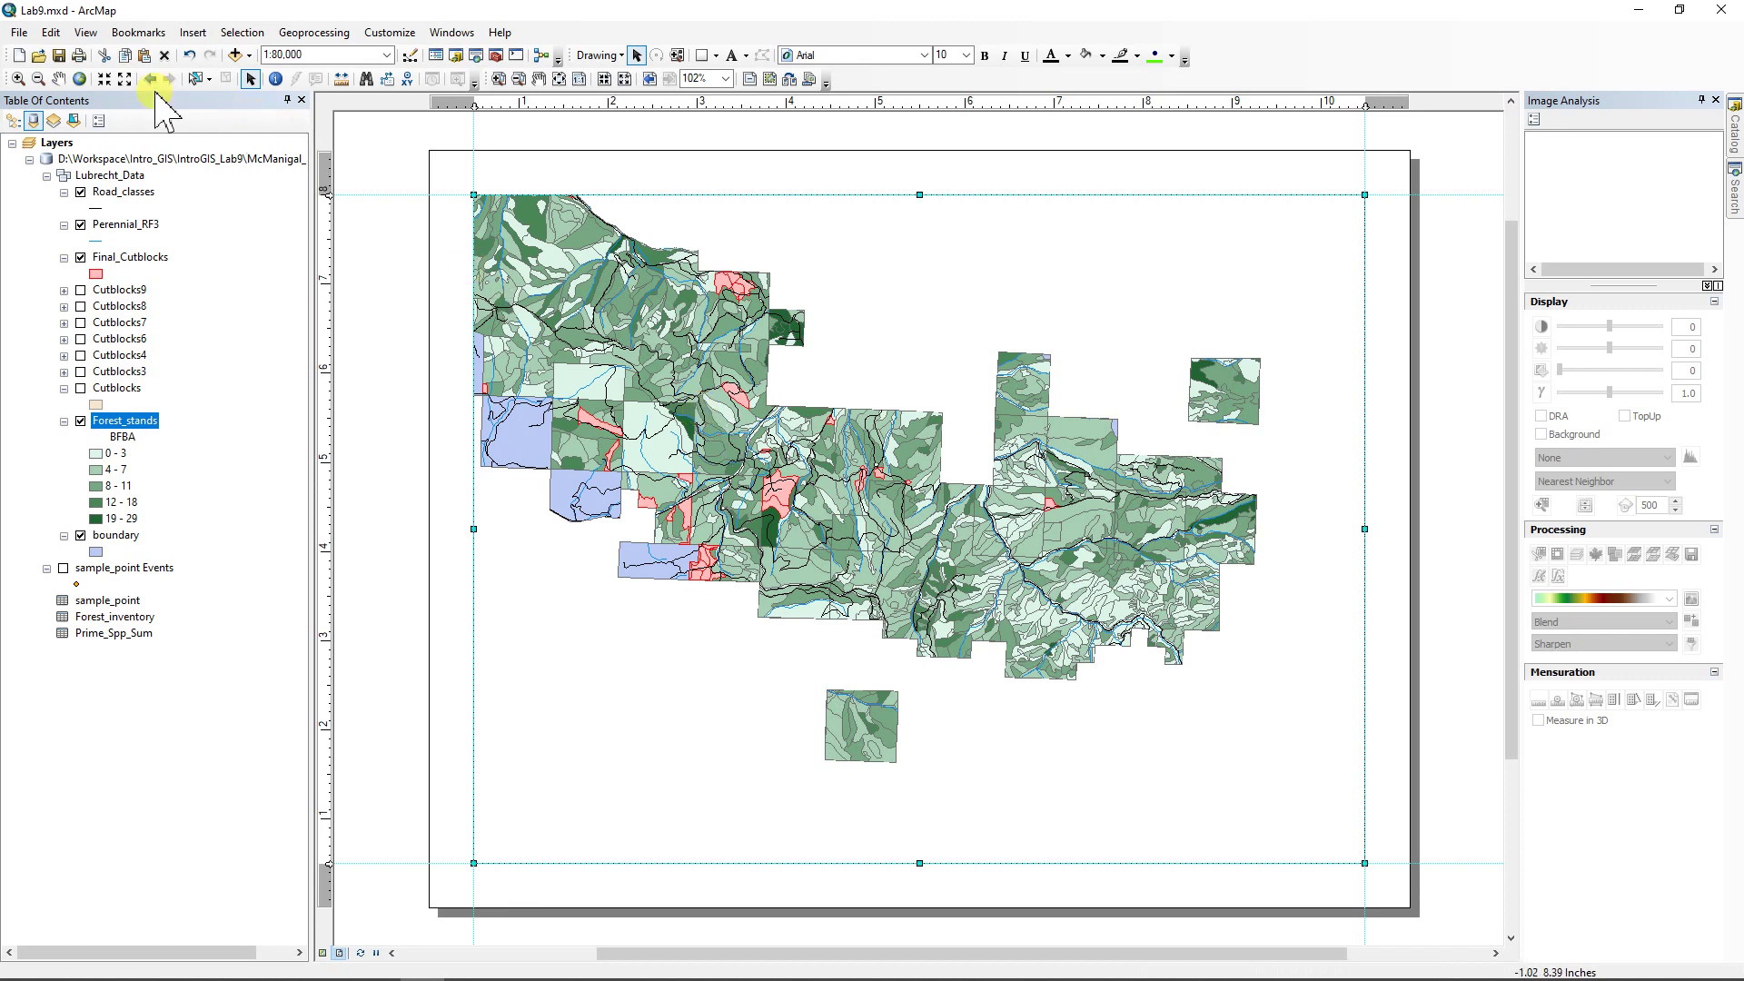
left_click(58, 80)
left_click_drag(687, 488, 757, 561)
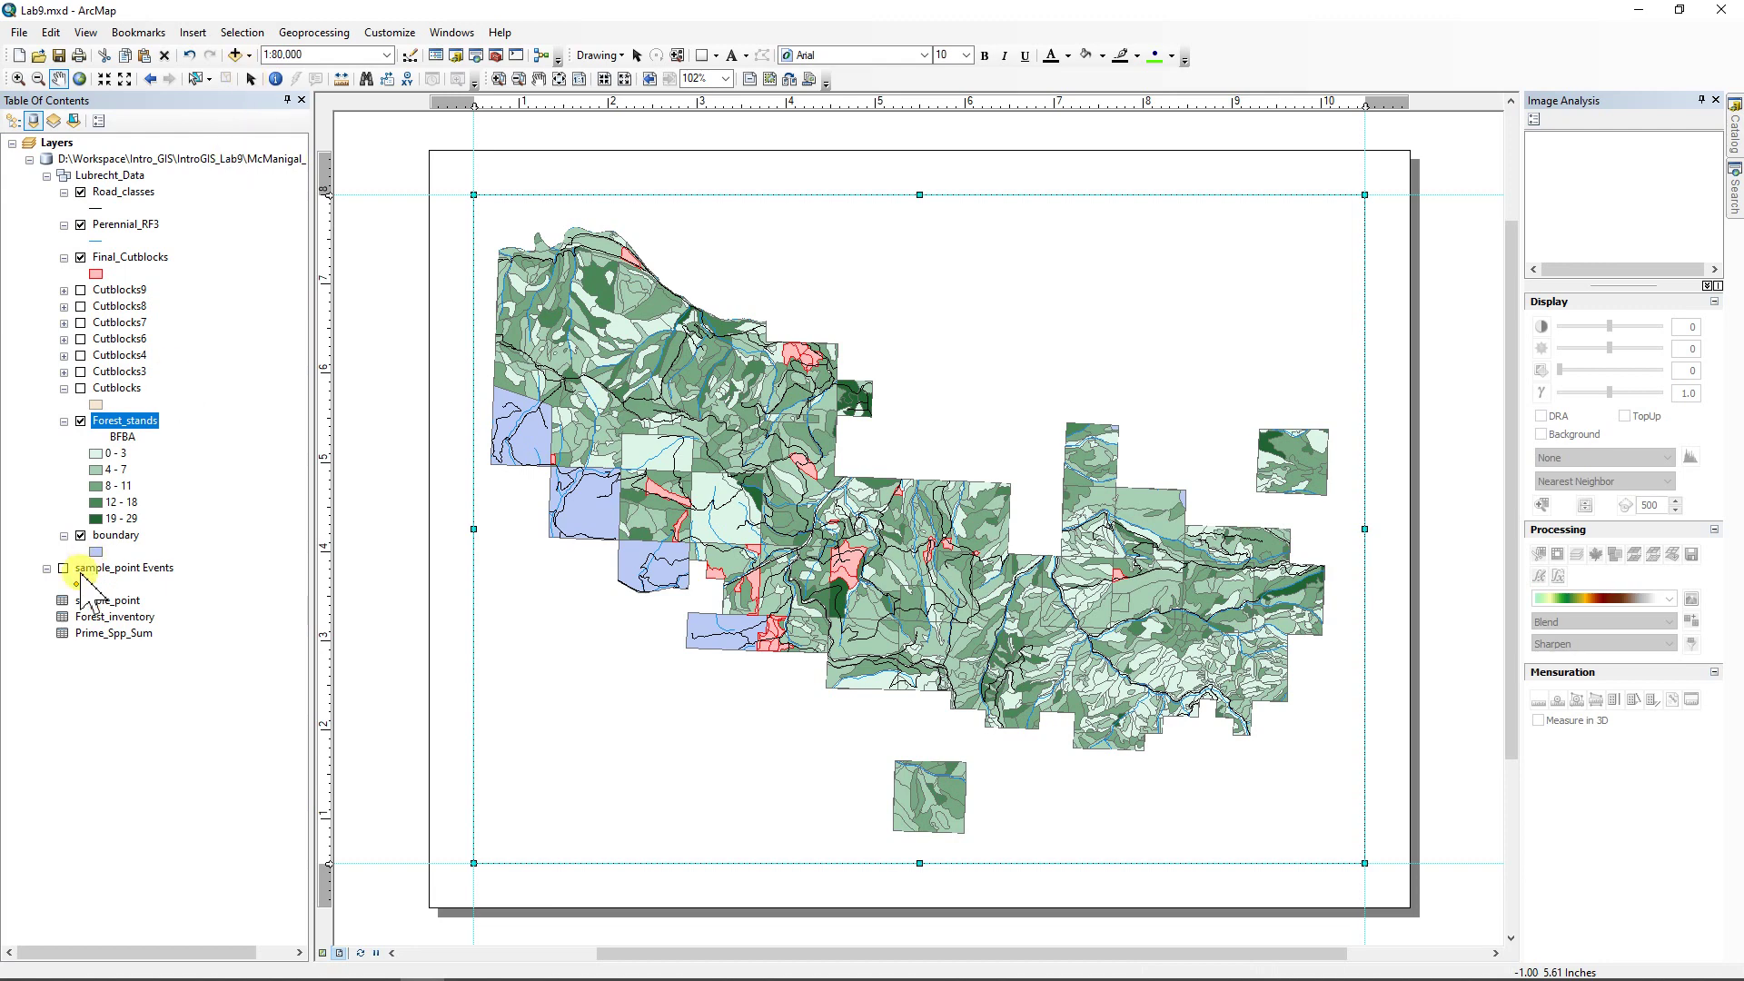
- Open the Prime_Spp_Sum table, resize its window, and start the Create Graph wizard
right_click(113, 635)
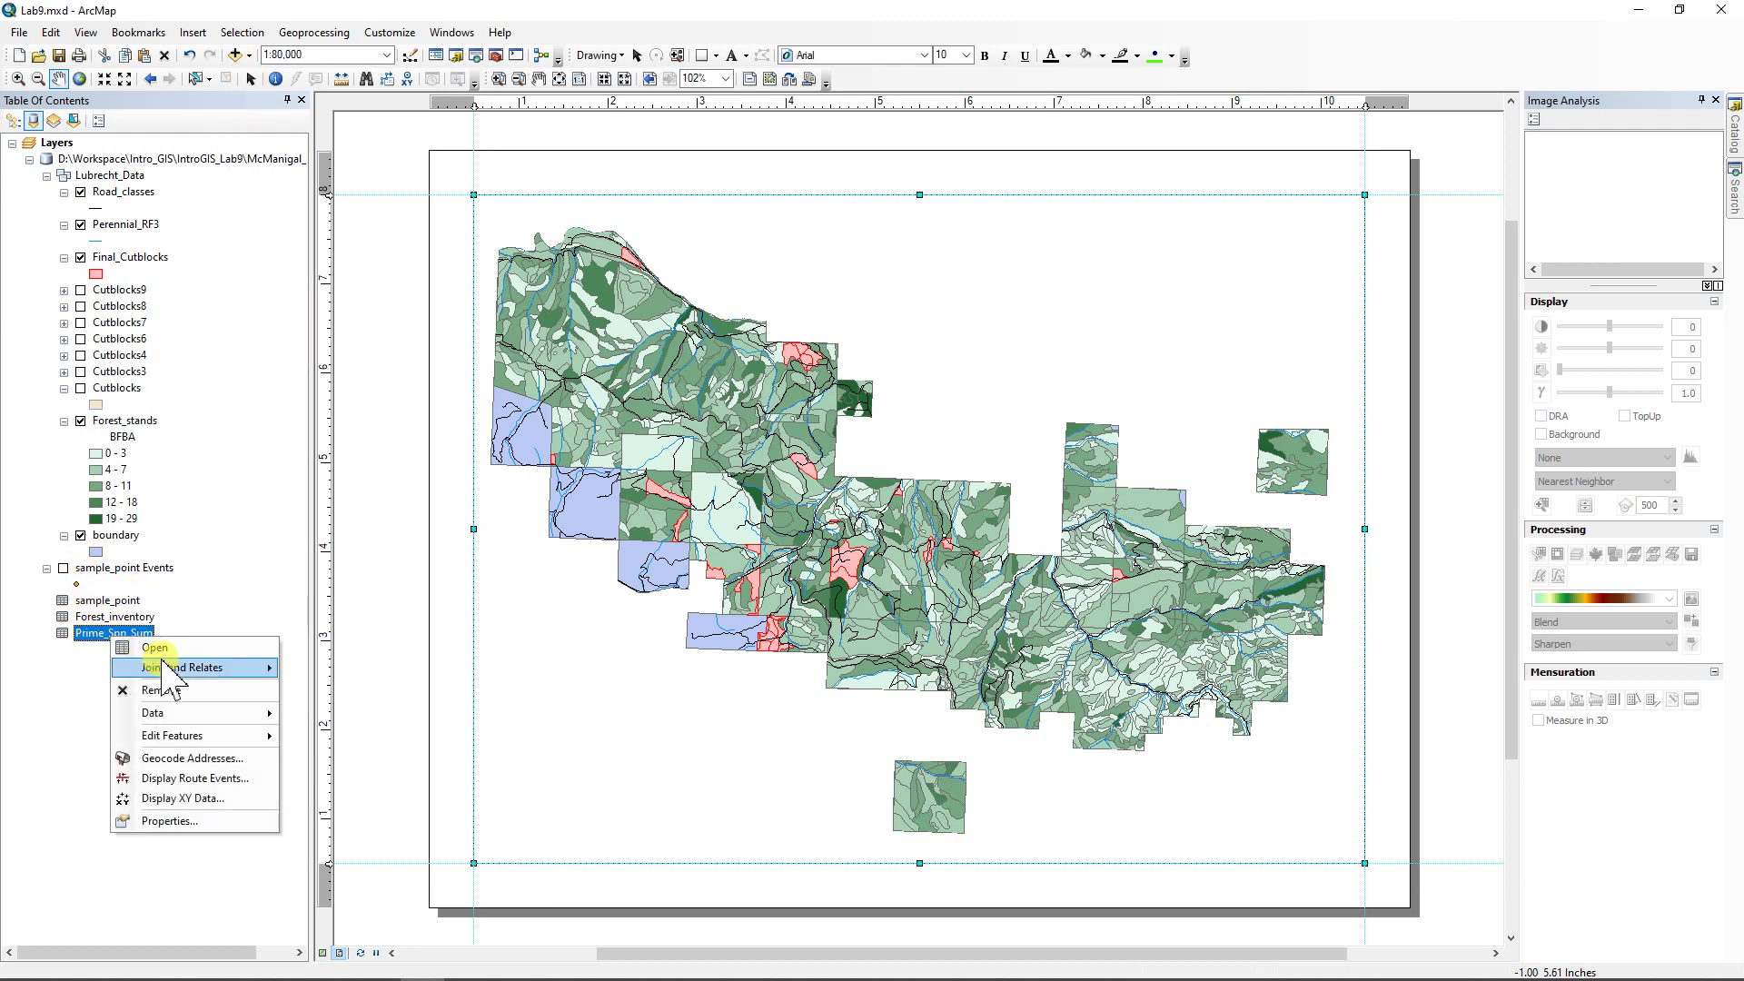
left_click(163, 668)
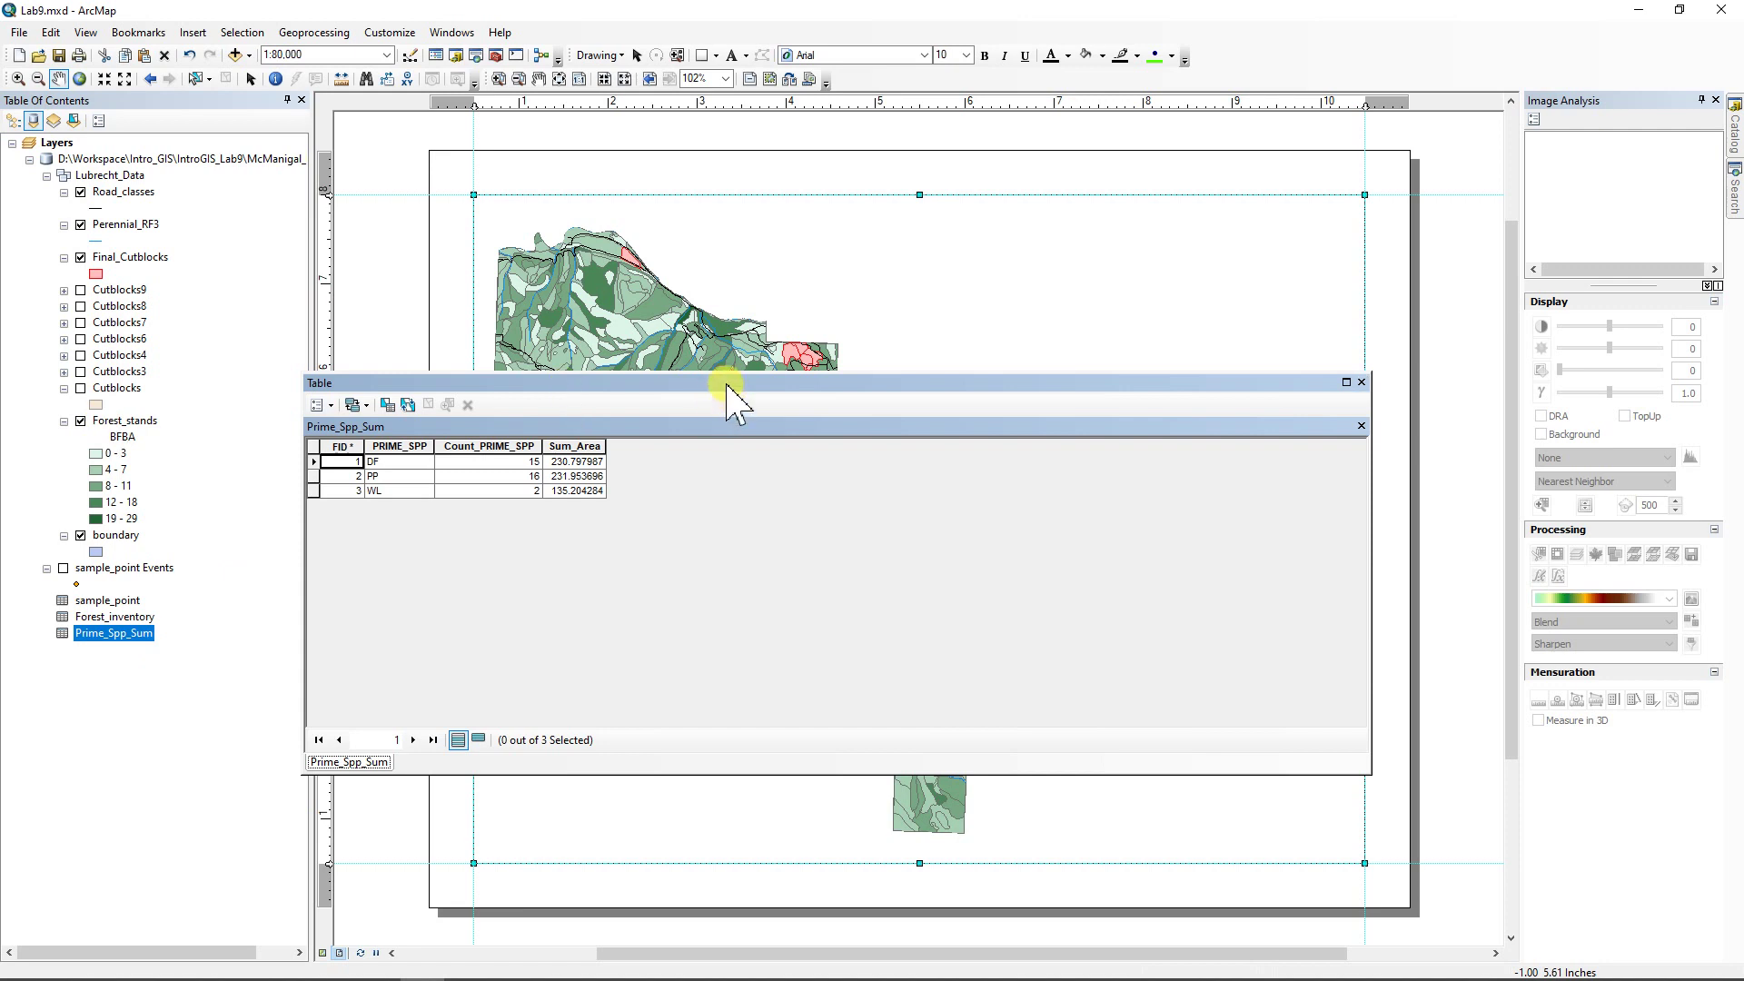
left_click_drag(728, 383, 819, 387)
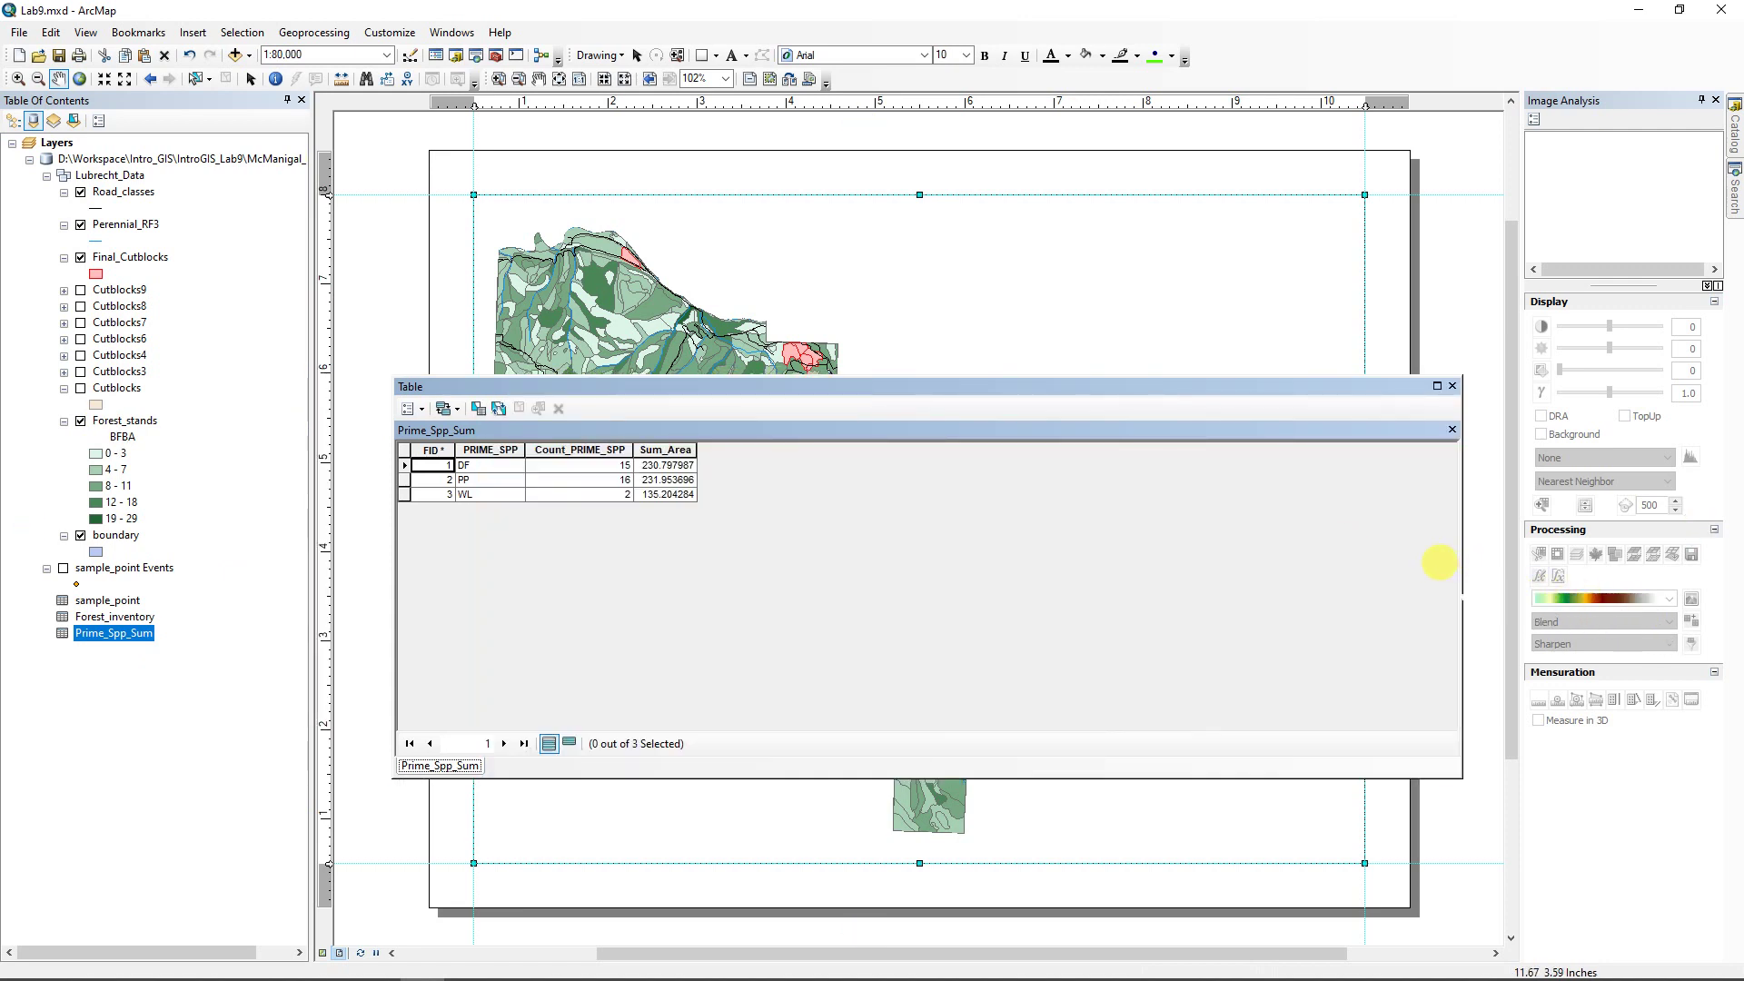
left_click_drag(1464, 589, 861, 580)
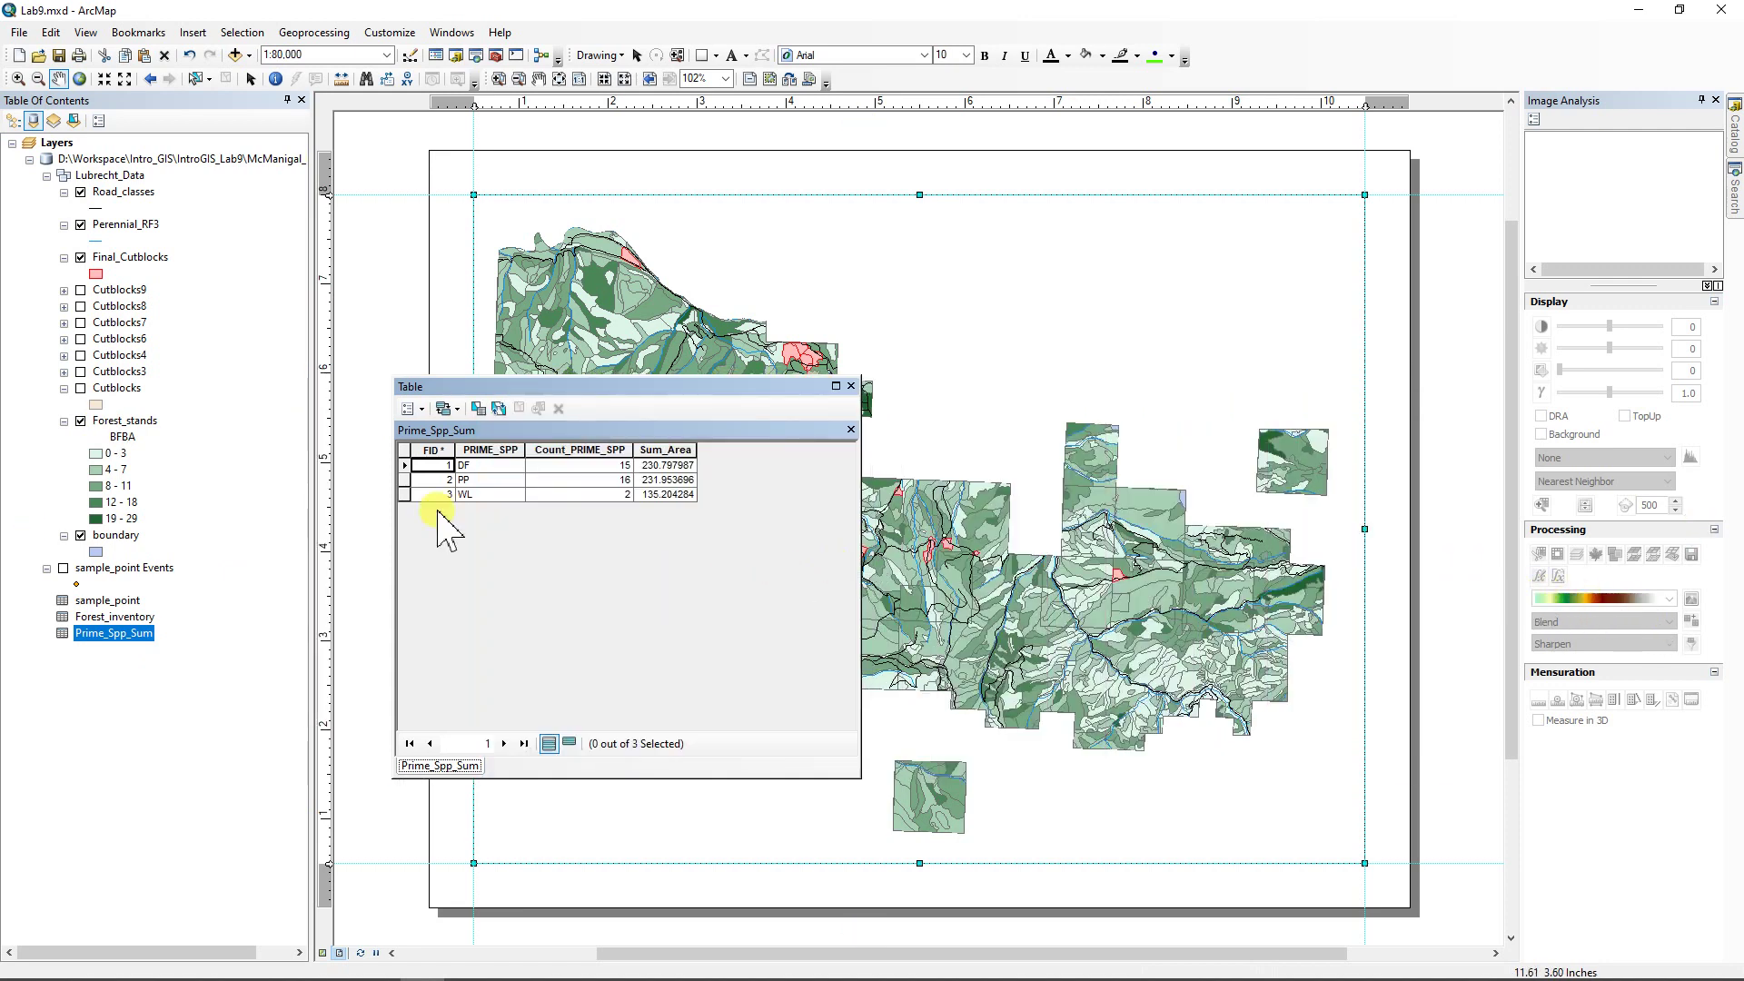
left_click(421, 411)
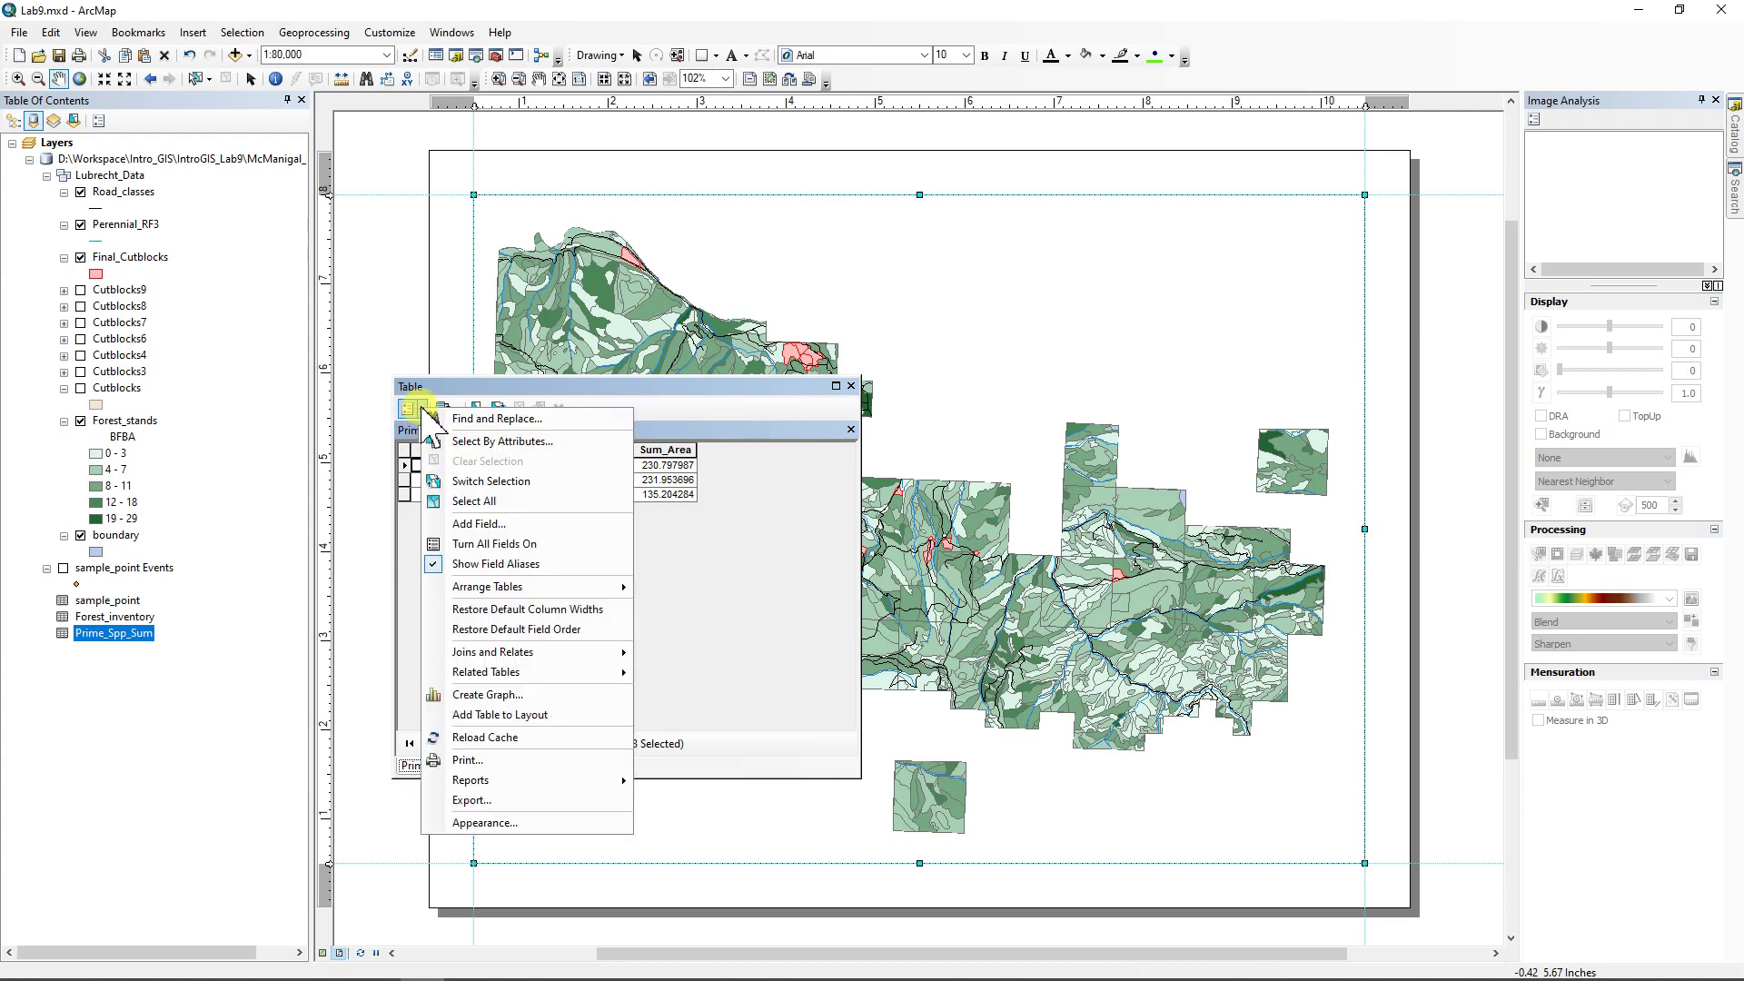
left_click(488, 699)
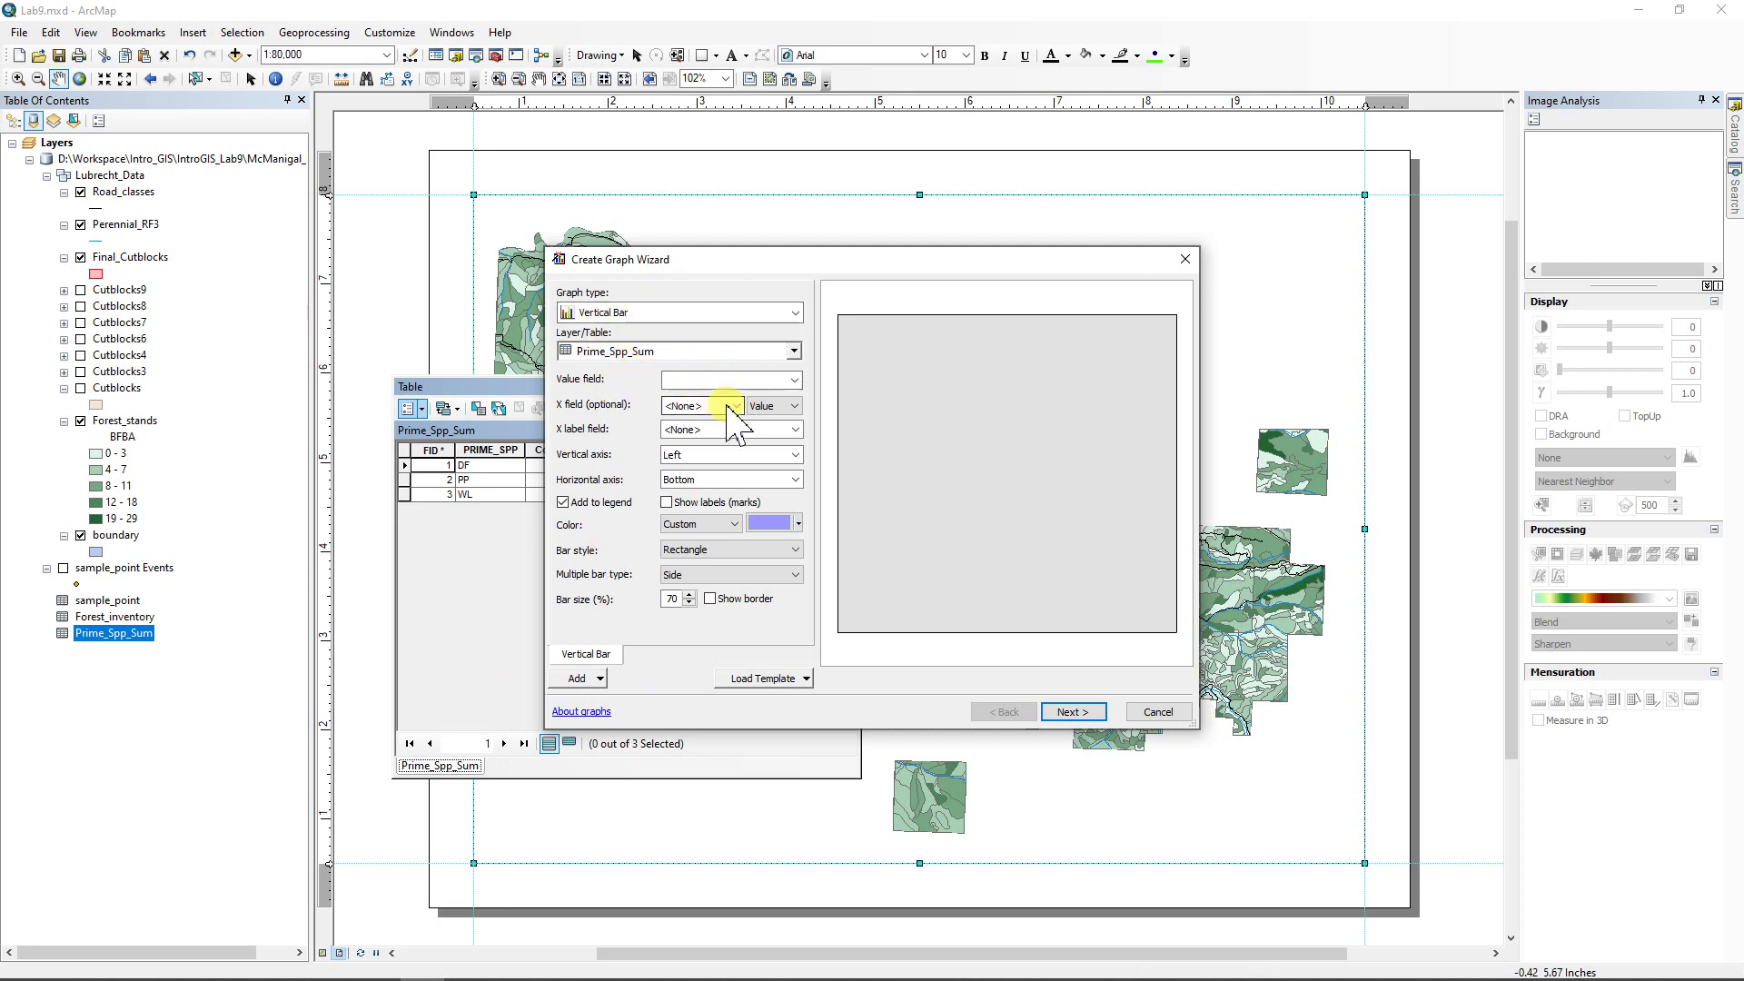
- Make a vertical bar graph of Sum_Area with PRIME_SPP as x field and labels
left_click(796, 380)
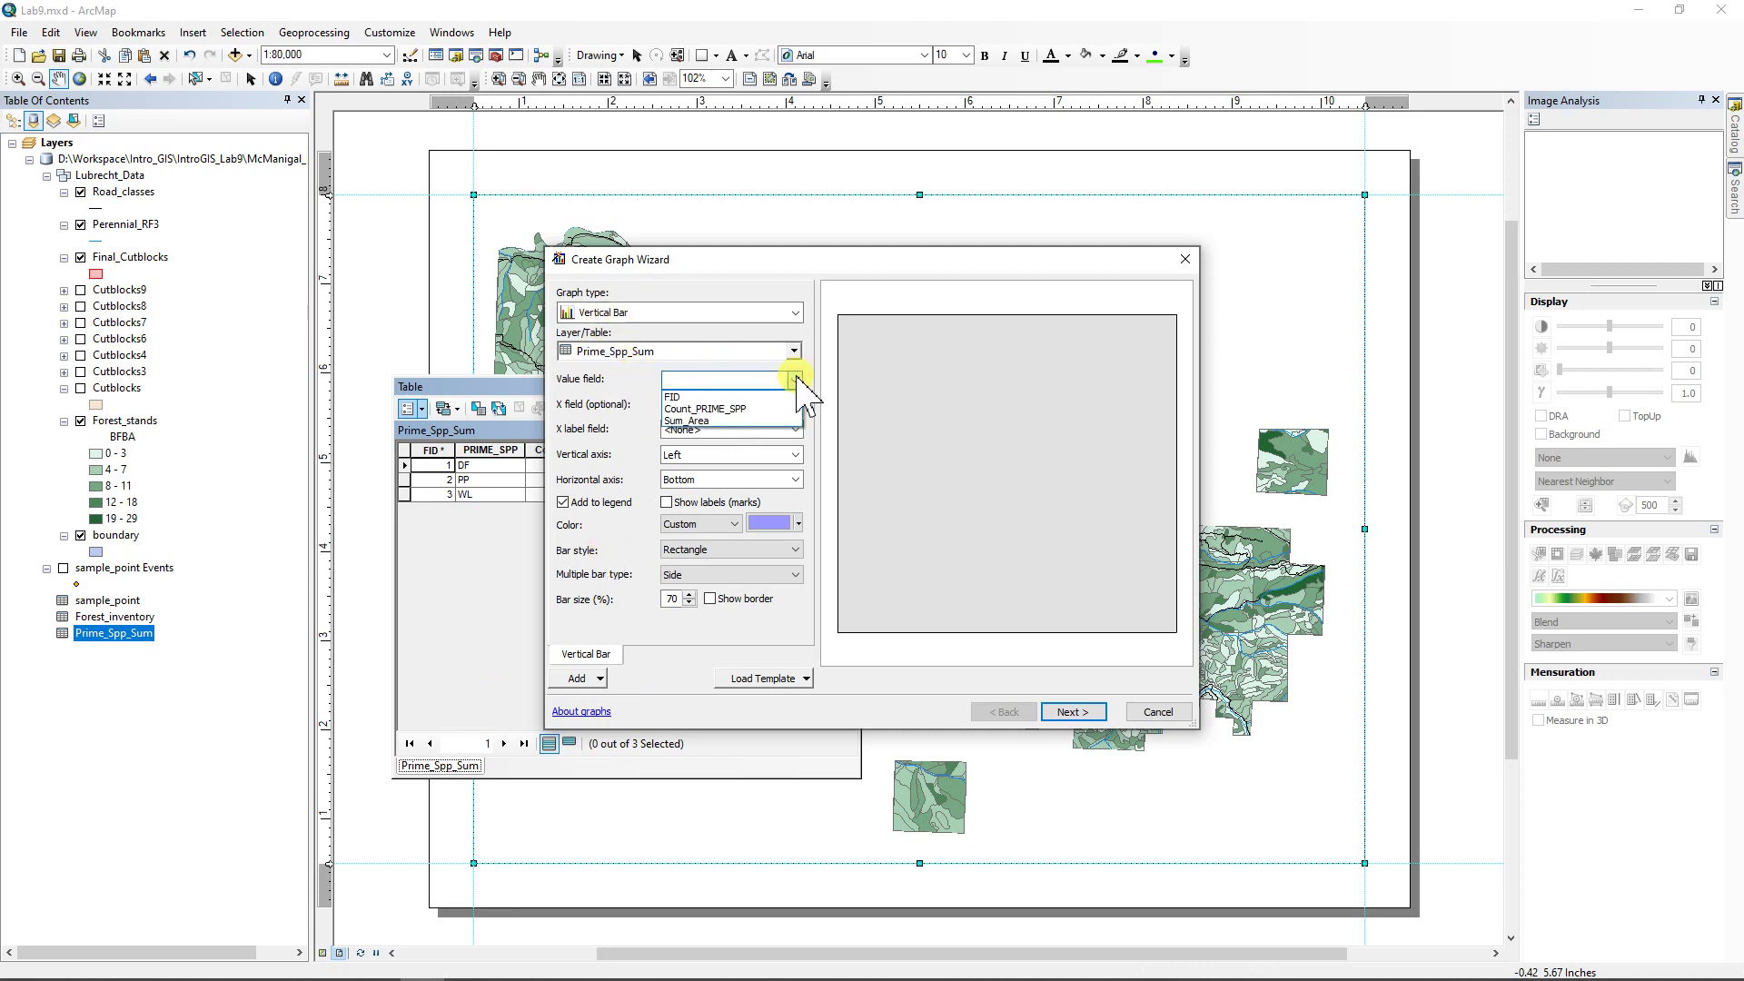
left_click(695, 421)
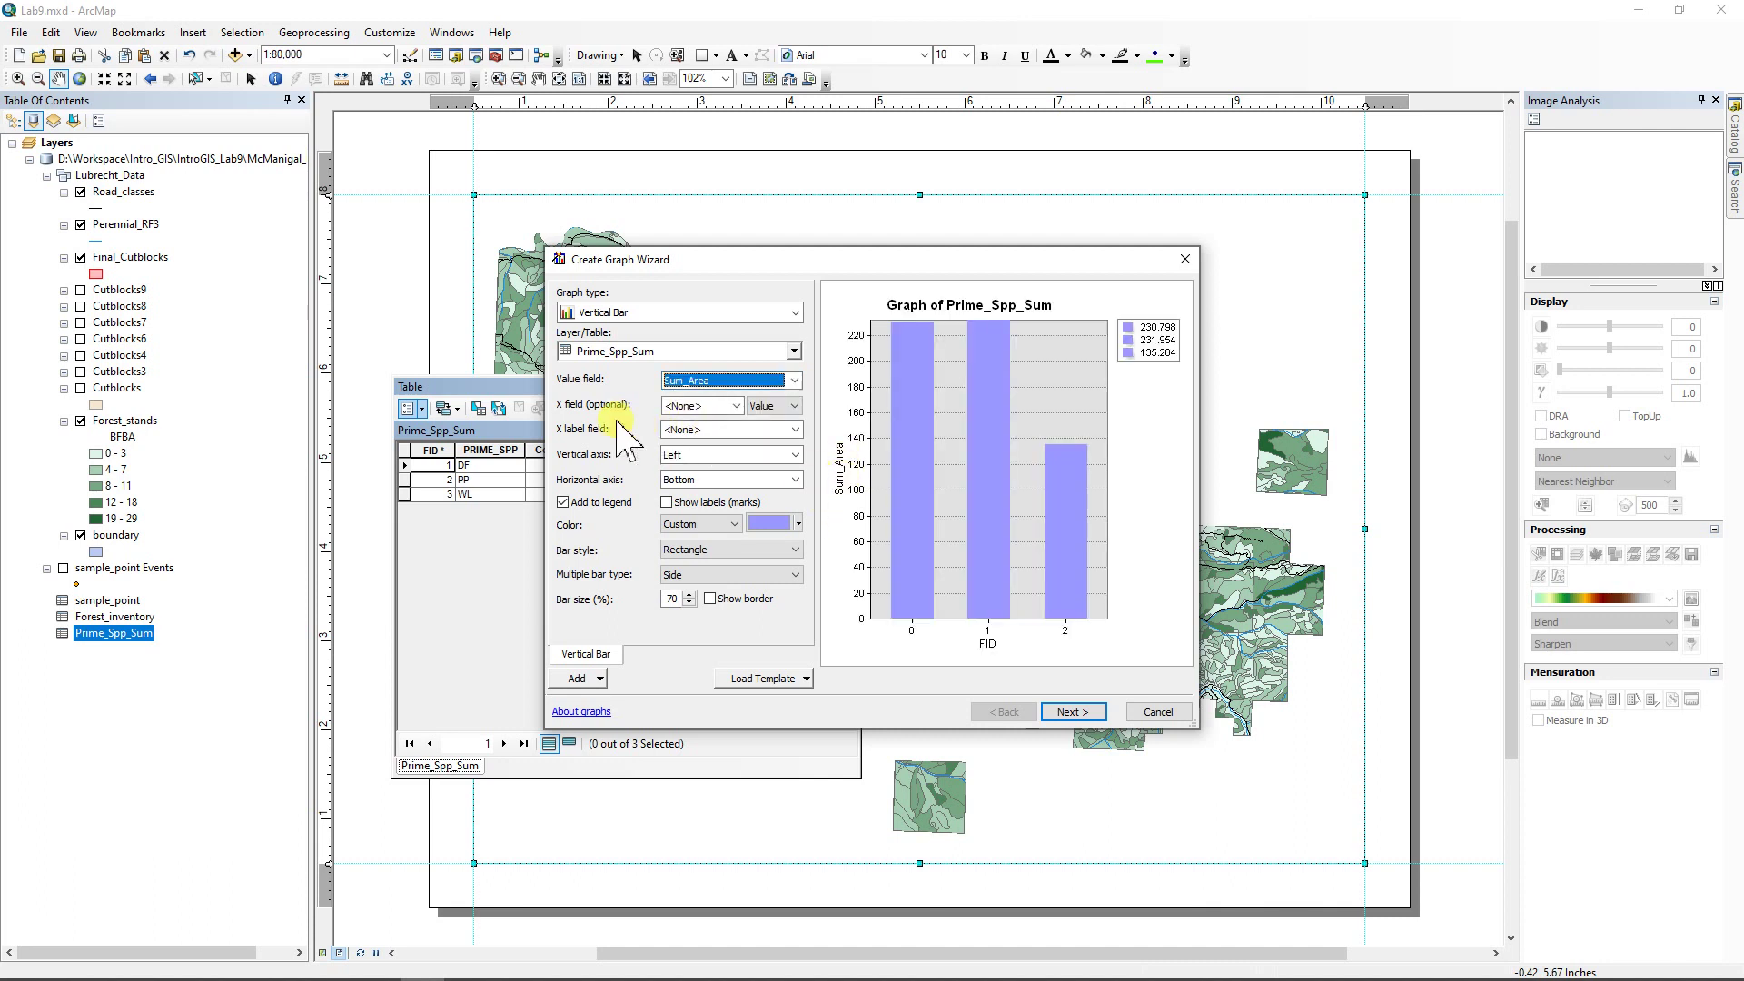
left_click(737, 406)
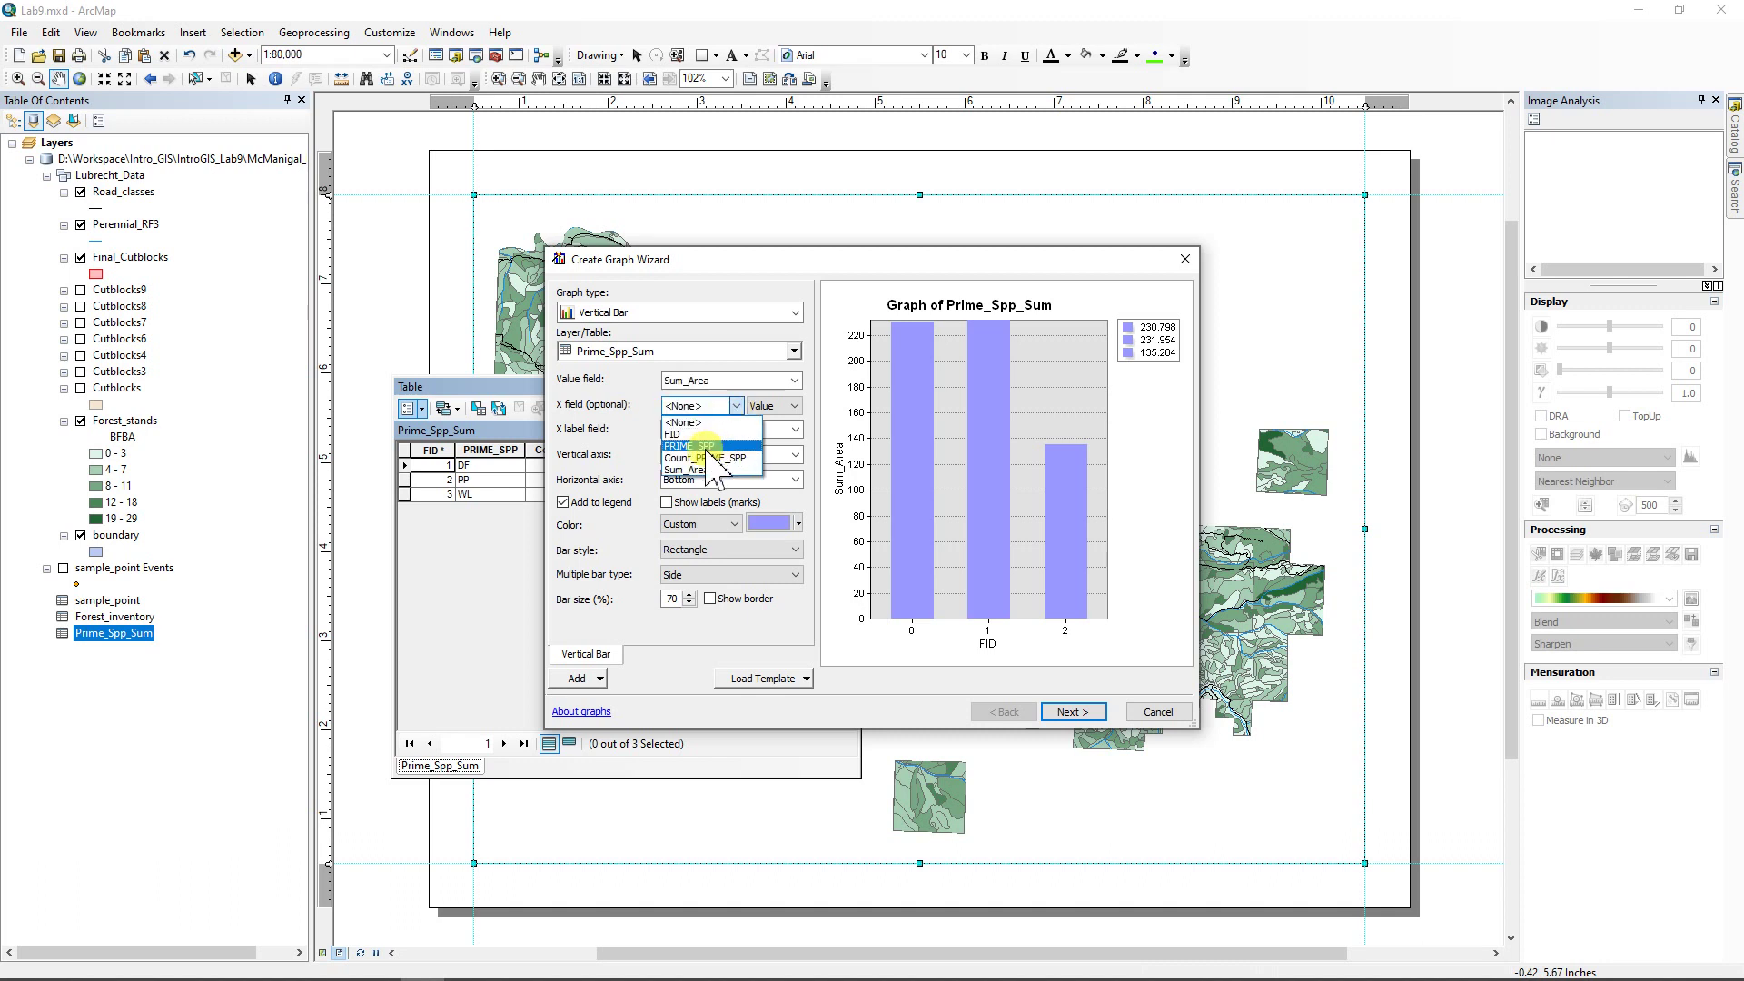
left_click(688, 446)
left_click(787, 431)
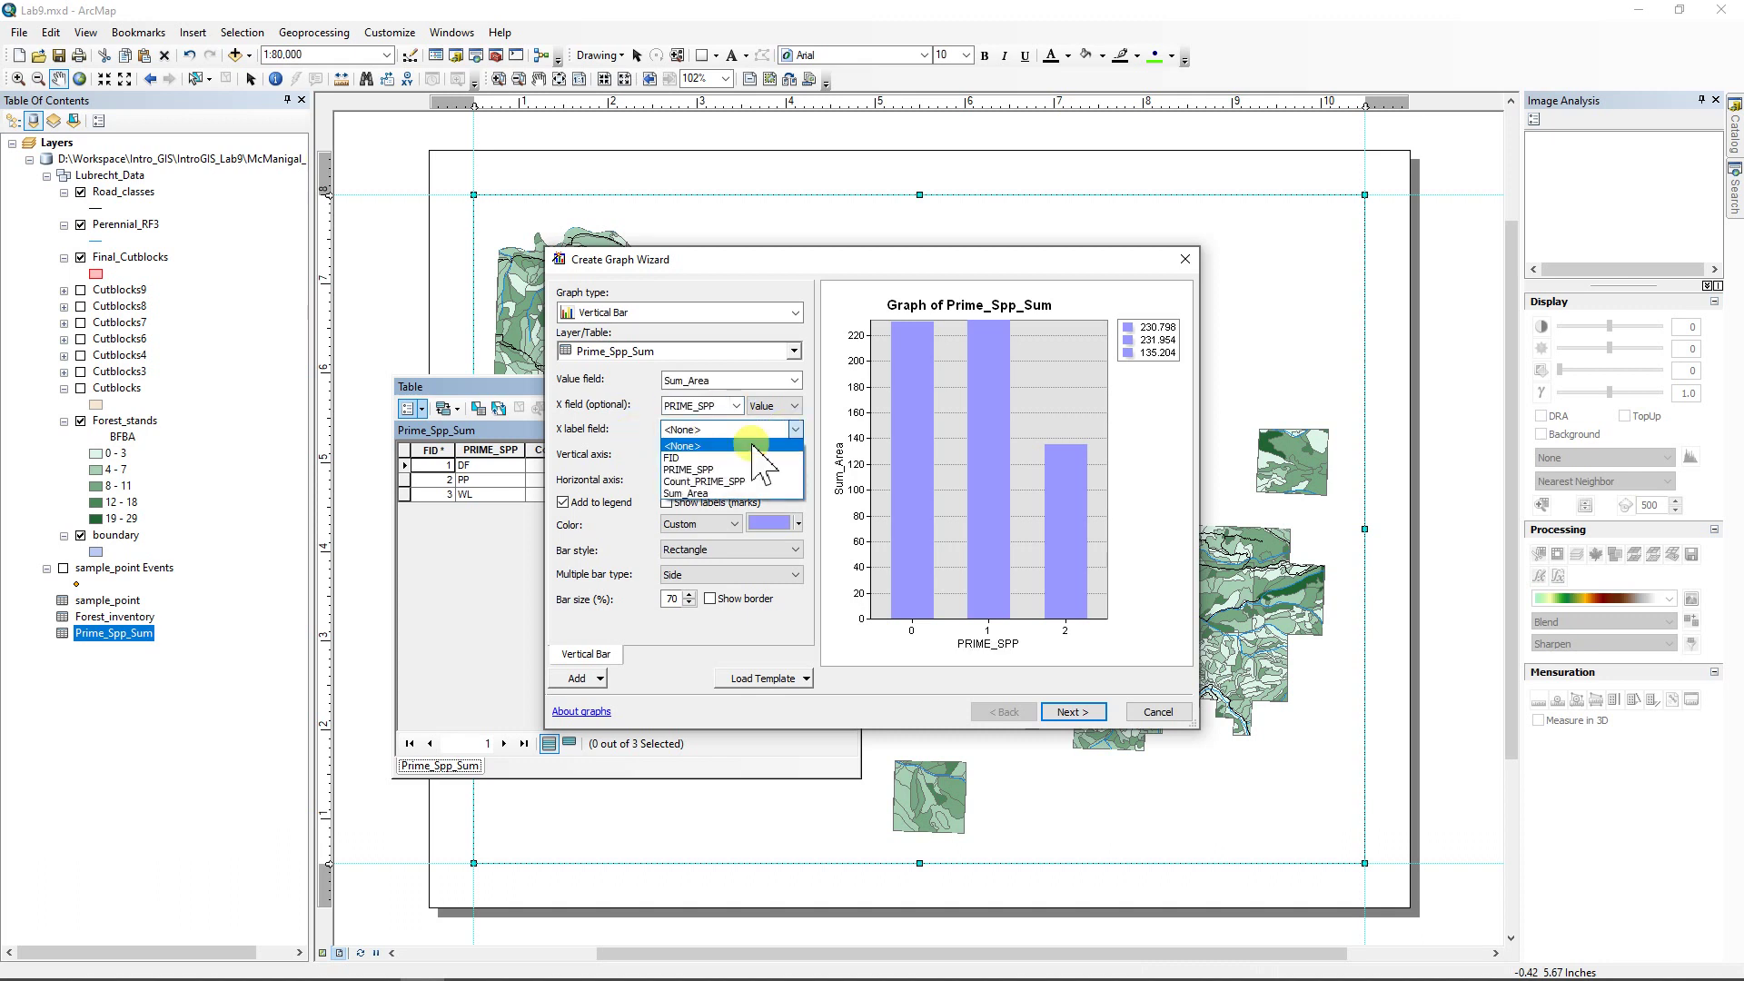
left_click(698, 468)
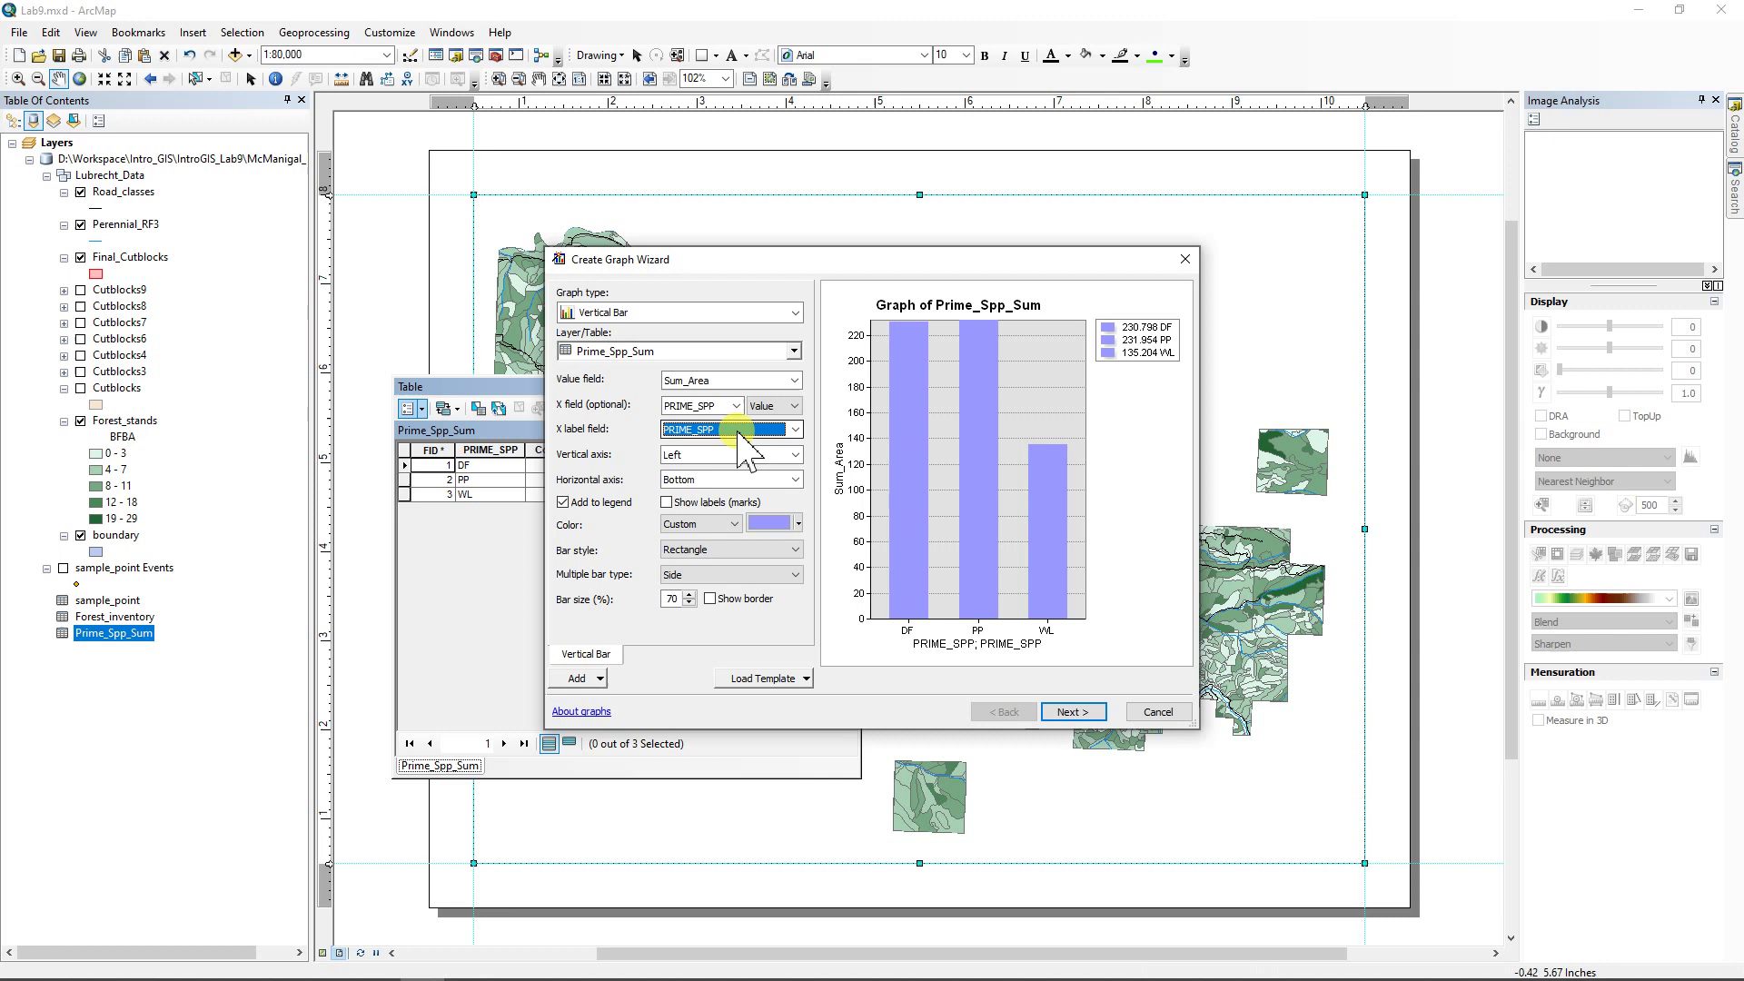
- Leave the graph out of the legend and colour bars with the Victorian palette
left_click(563, 503)
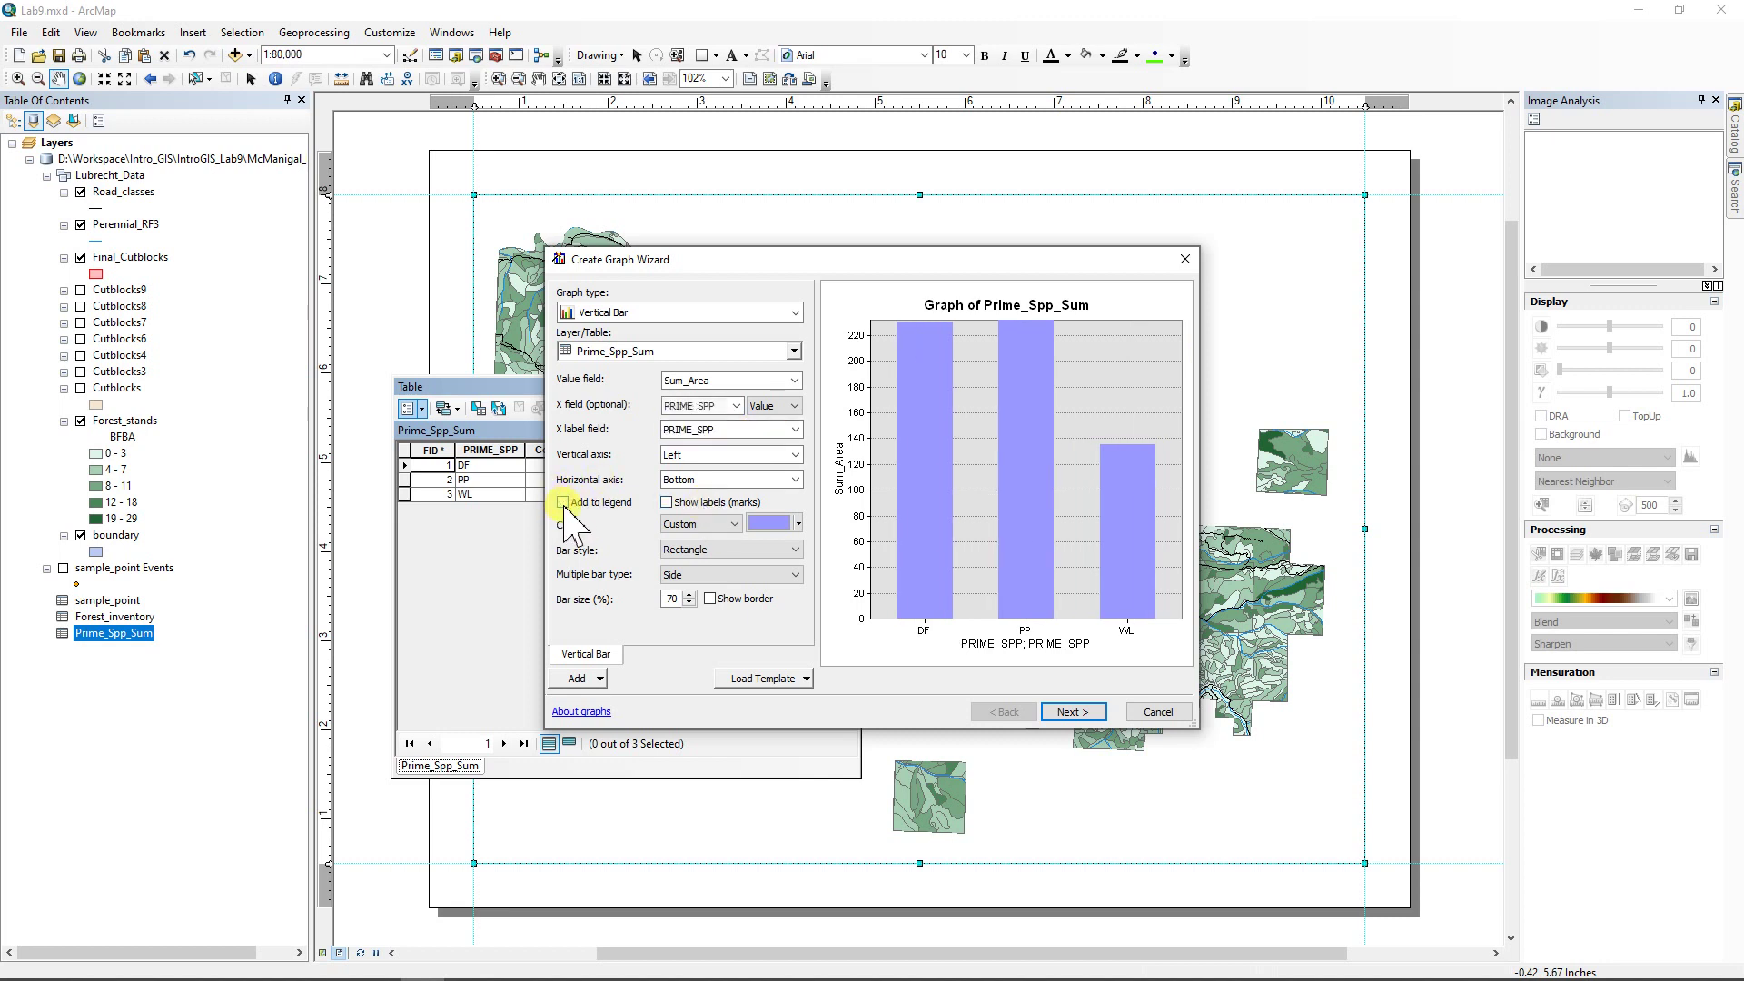
left_click(734, 524)
left_click(699, 541)
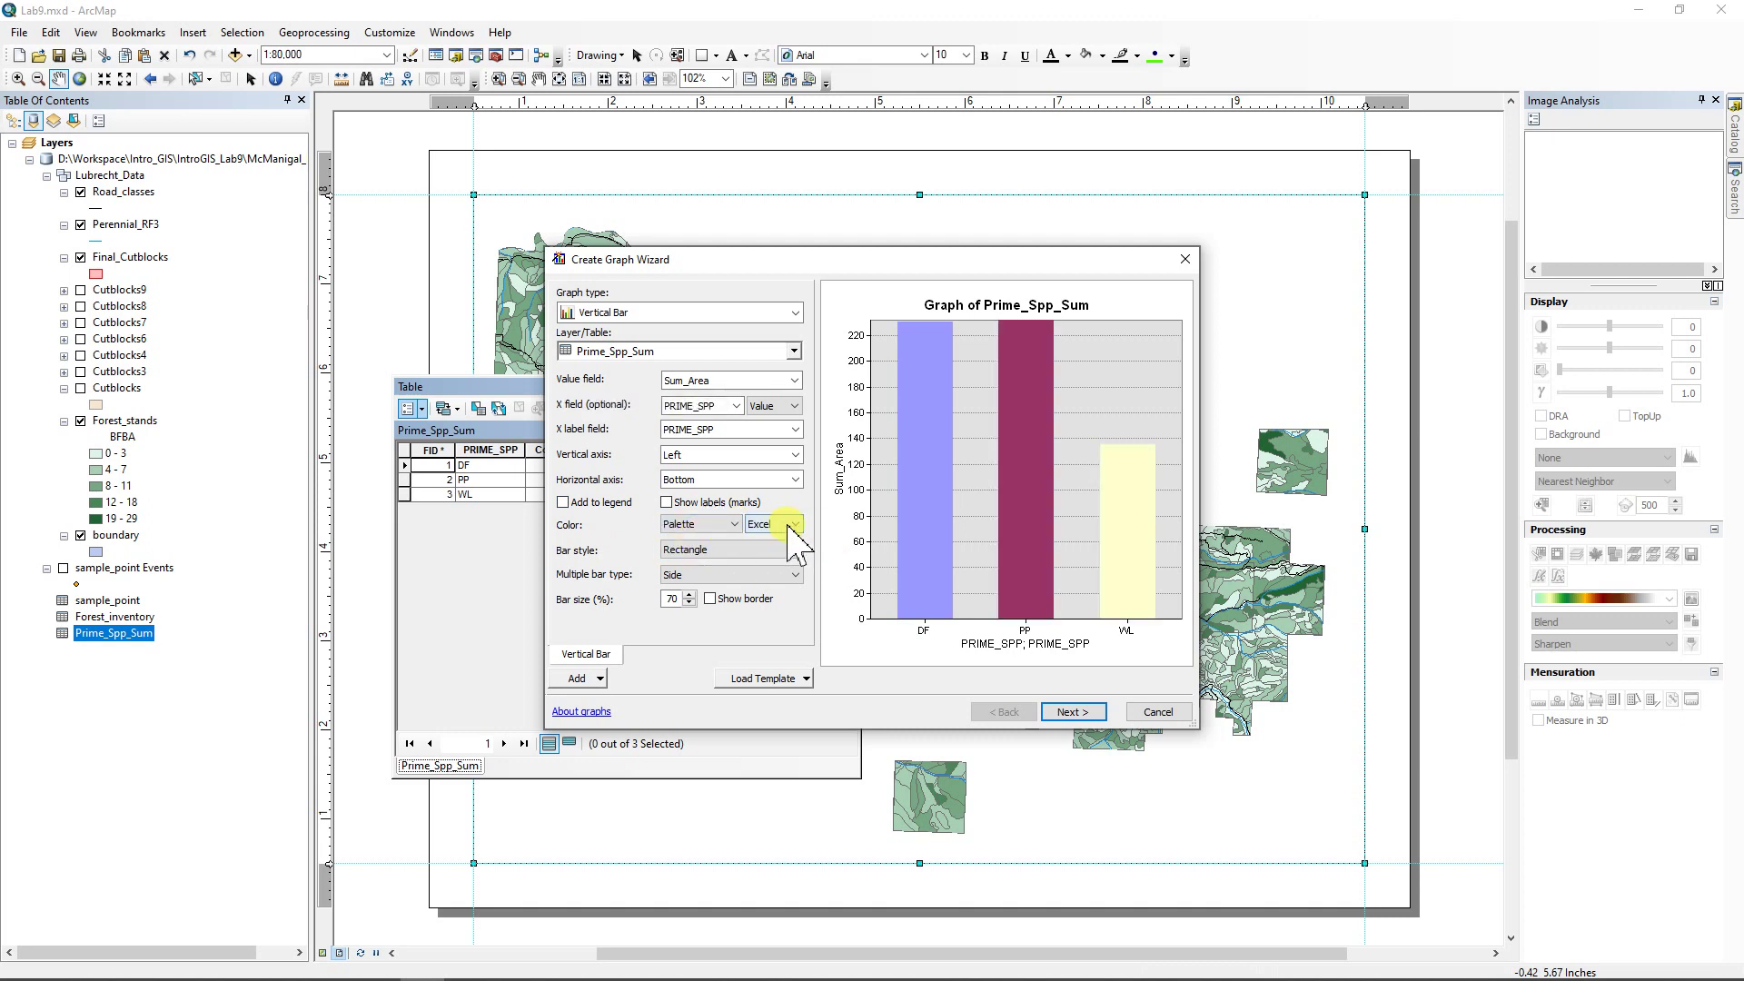
left_click(796, 525)
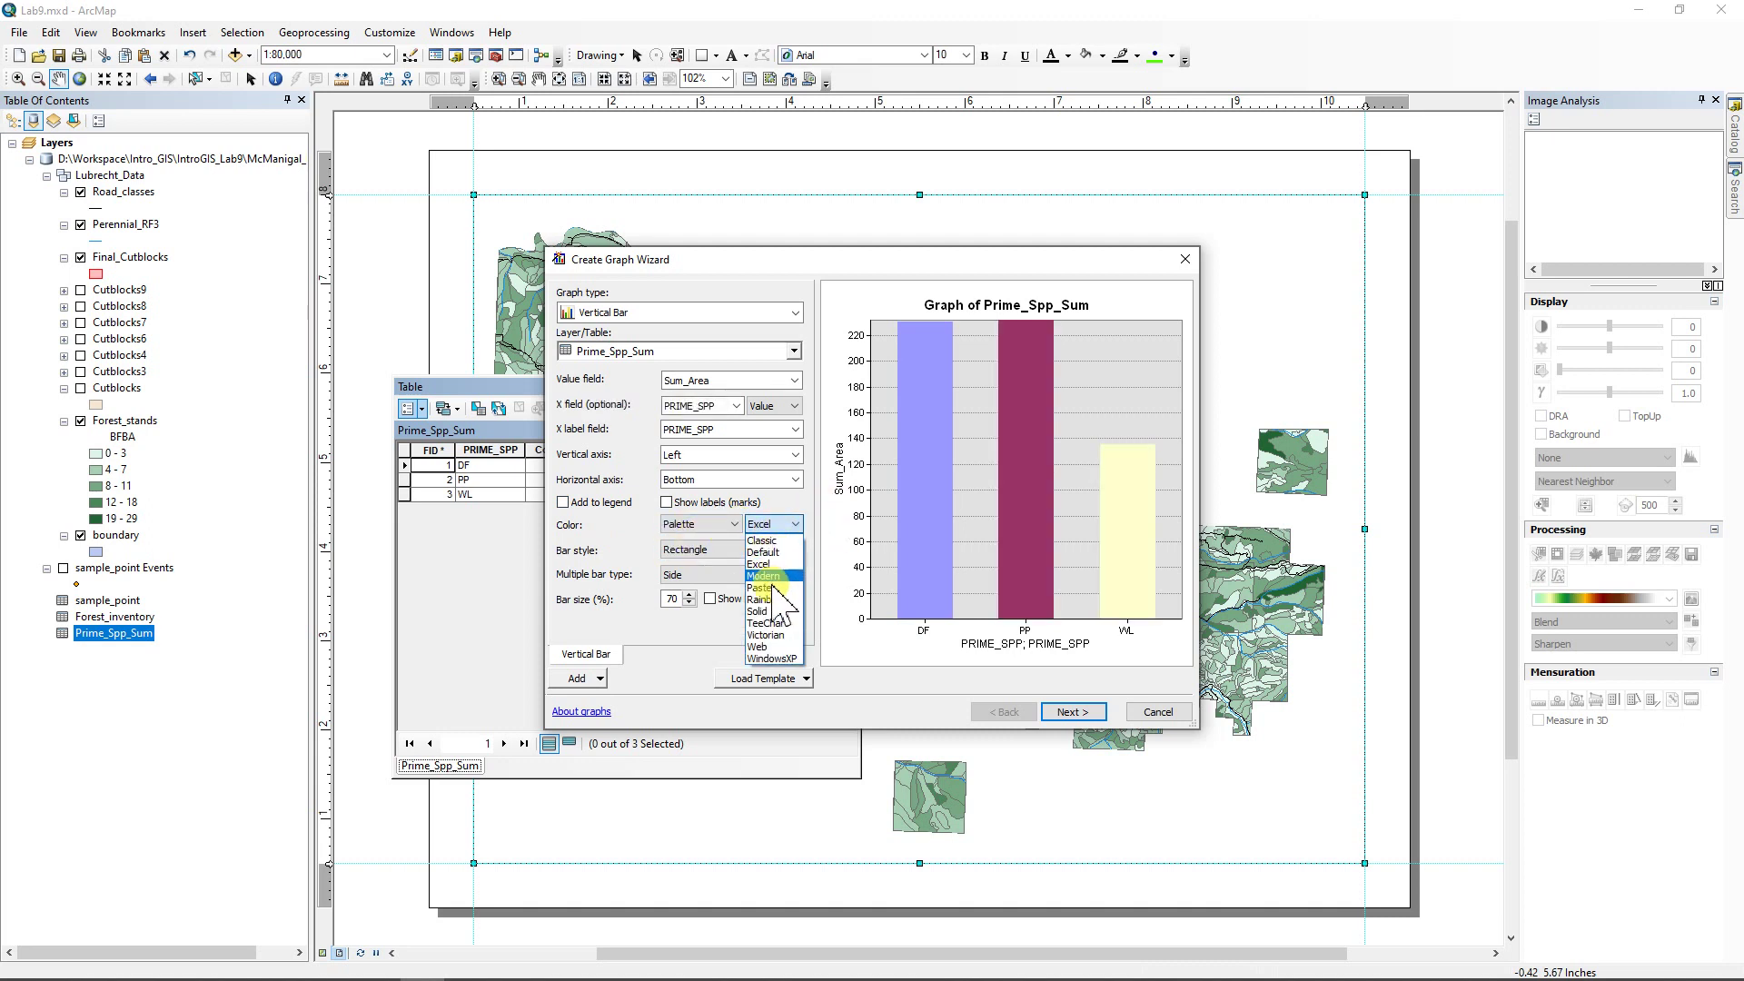
left_click(767, 635)
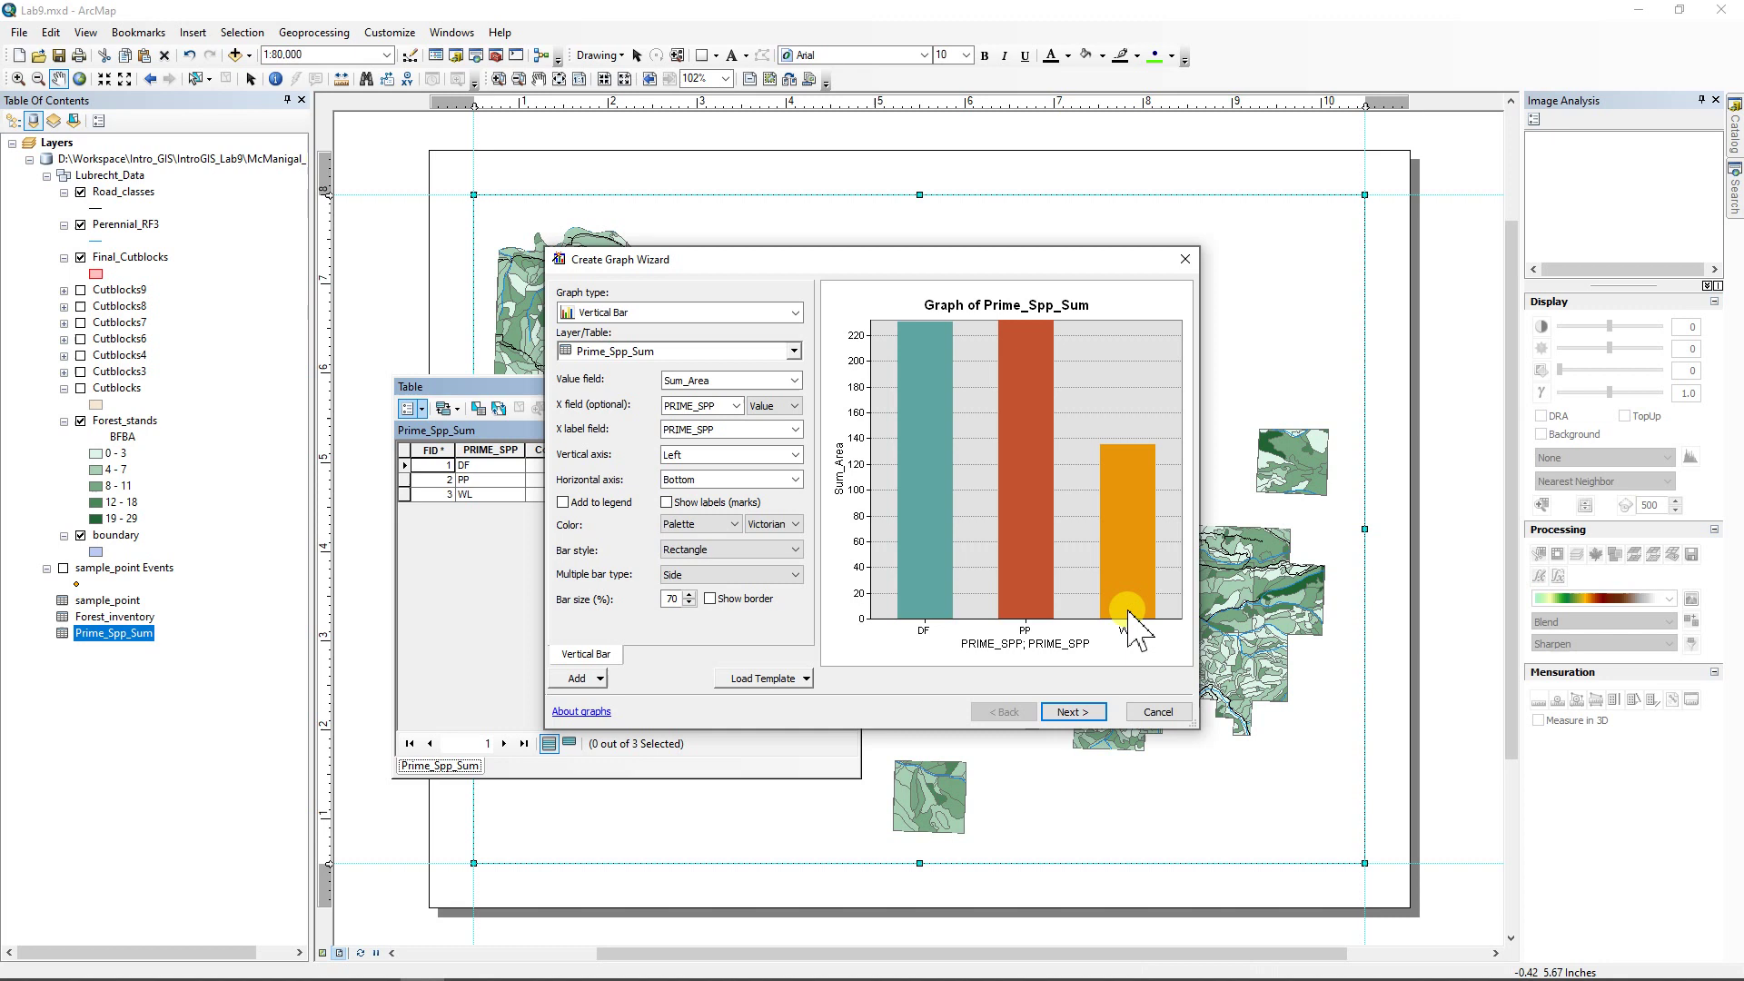
left_click(1073, 712)
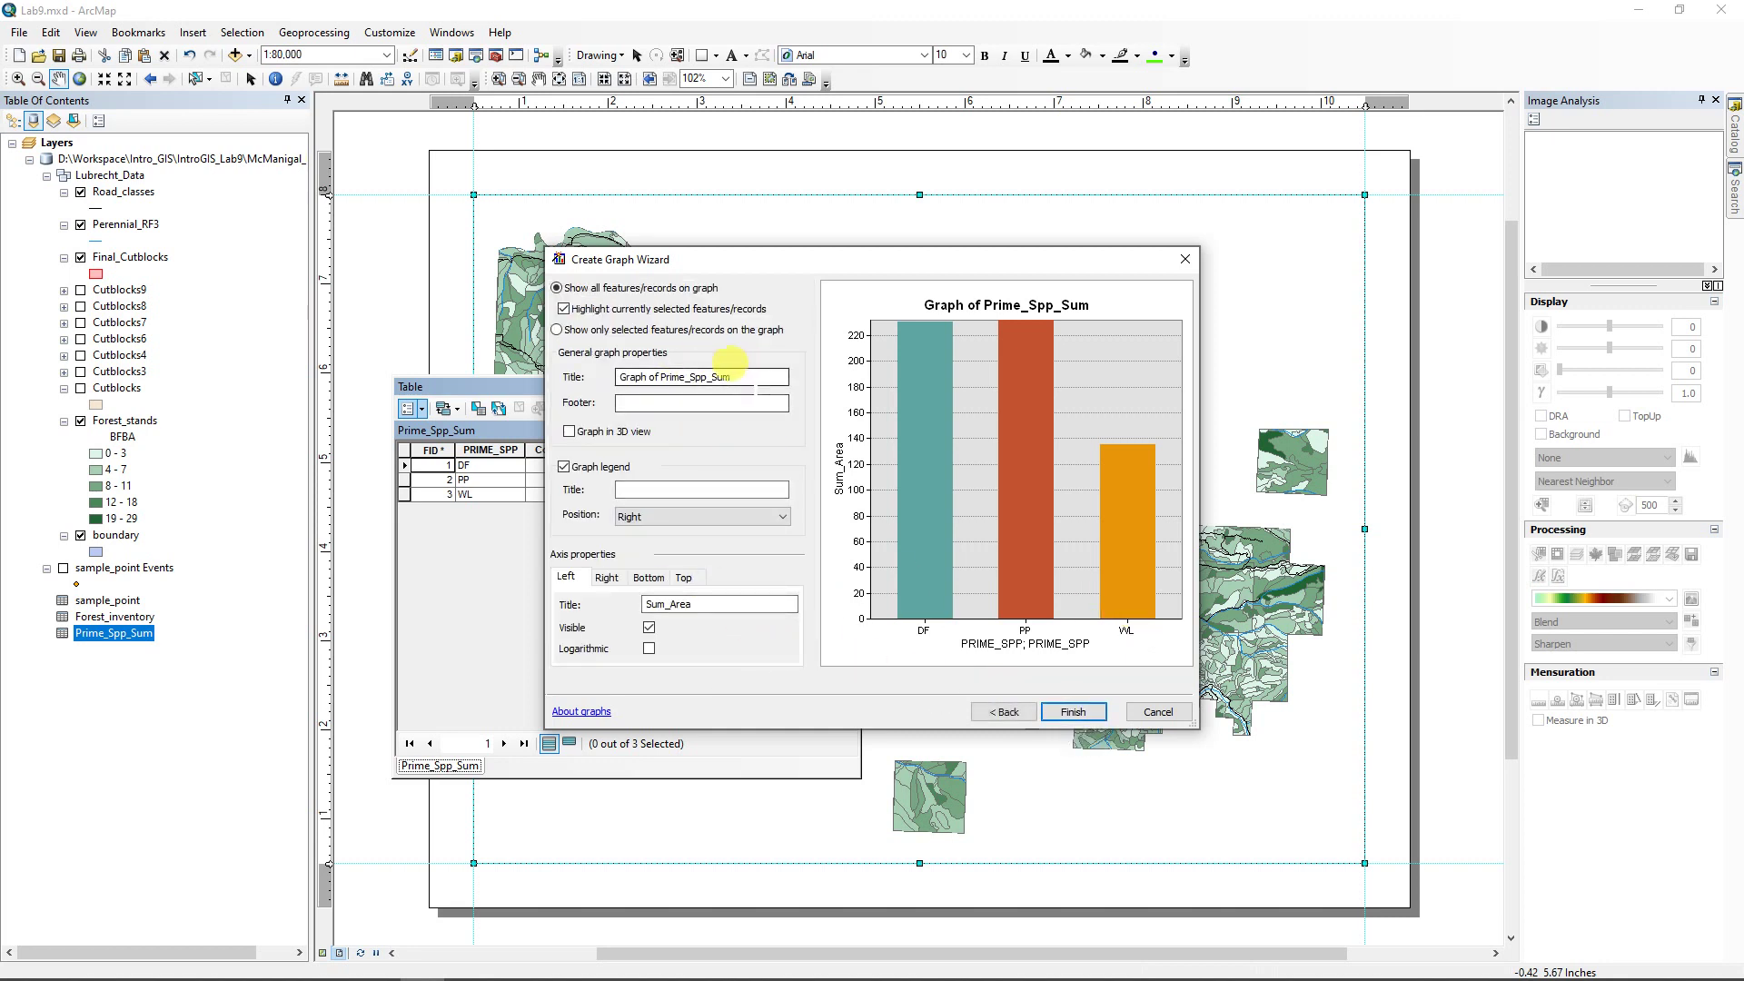
- Title the graph 'Cutblock Species' and turn off the graph legend
left_click_drag(732, 376, 614, 368)
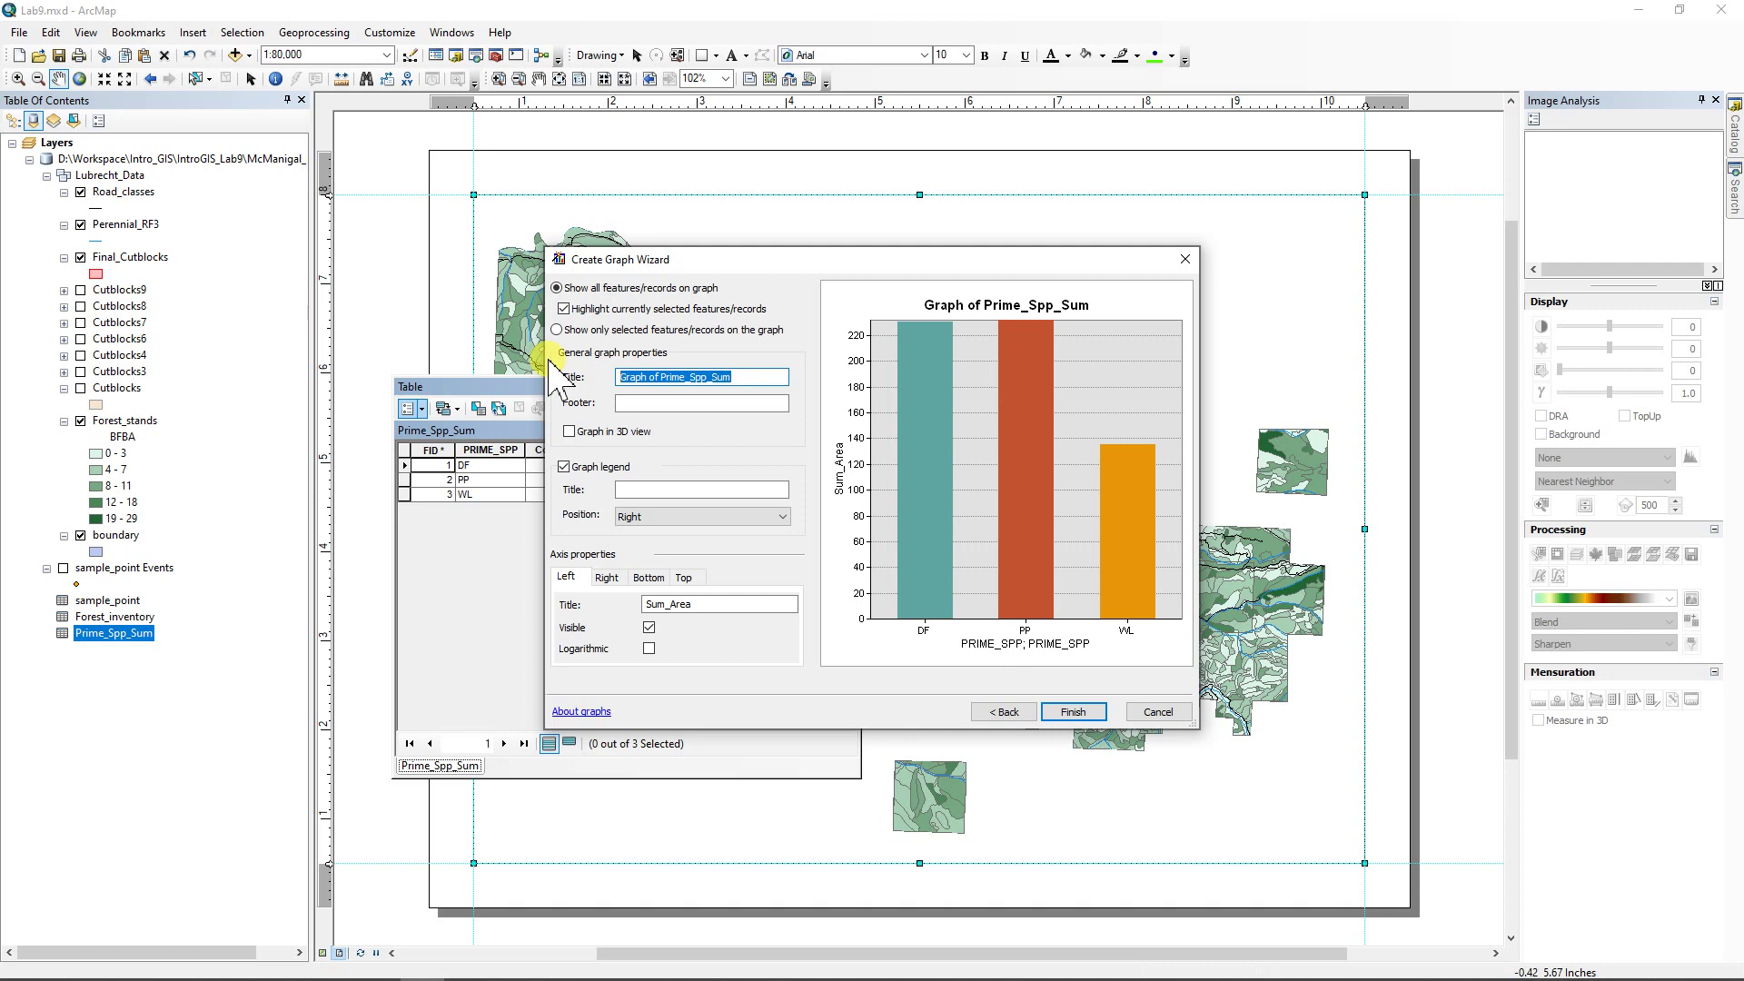
type("Cutblaock Species")
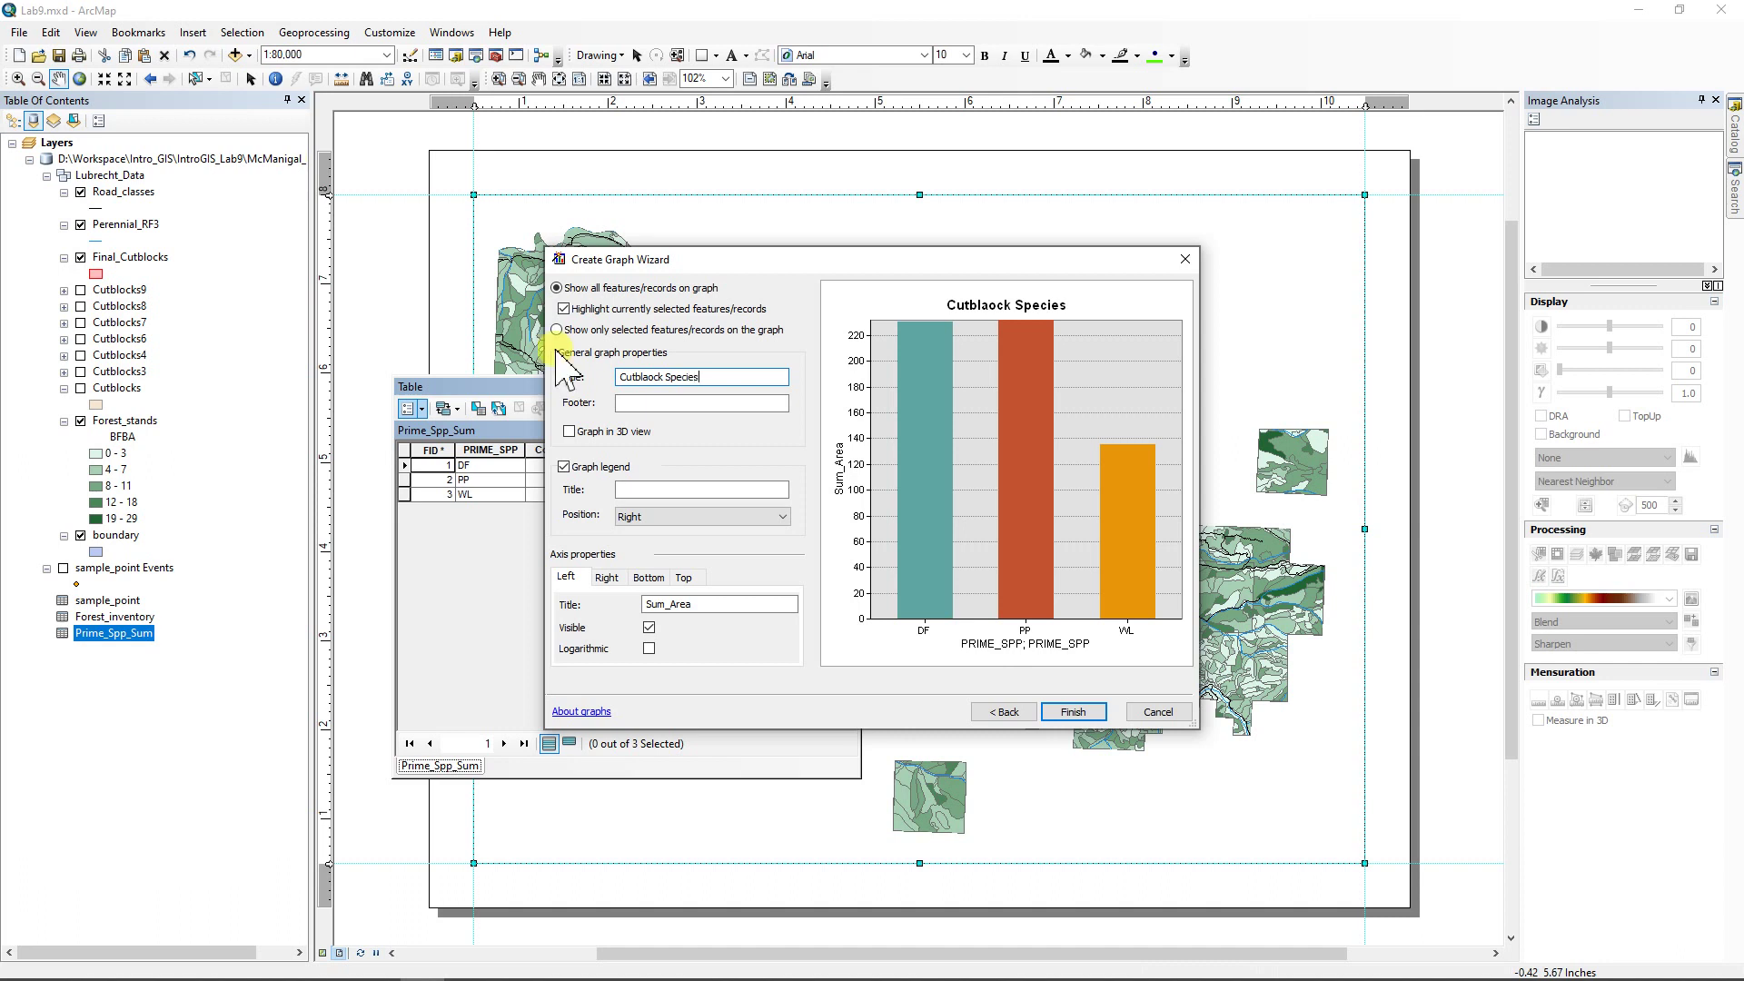
left_click(651, 376)
key("BackSpace")
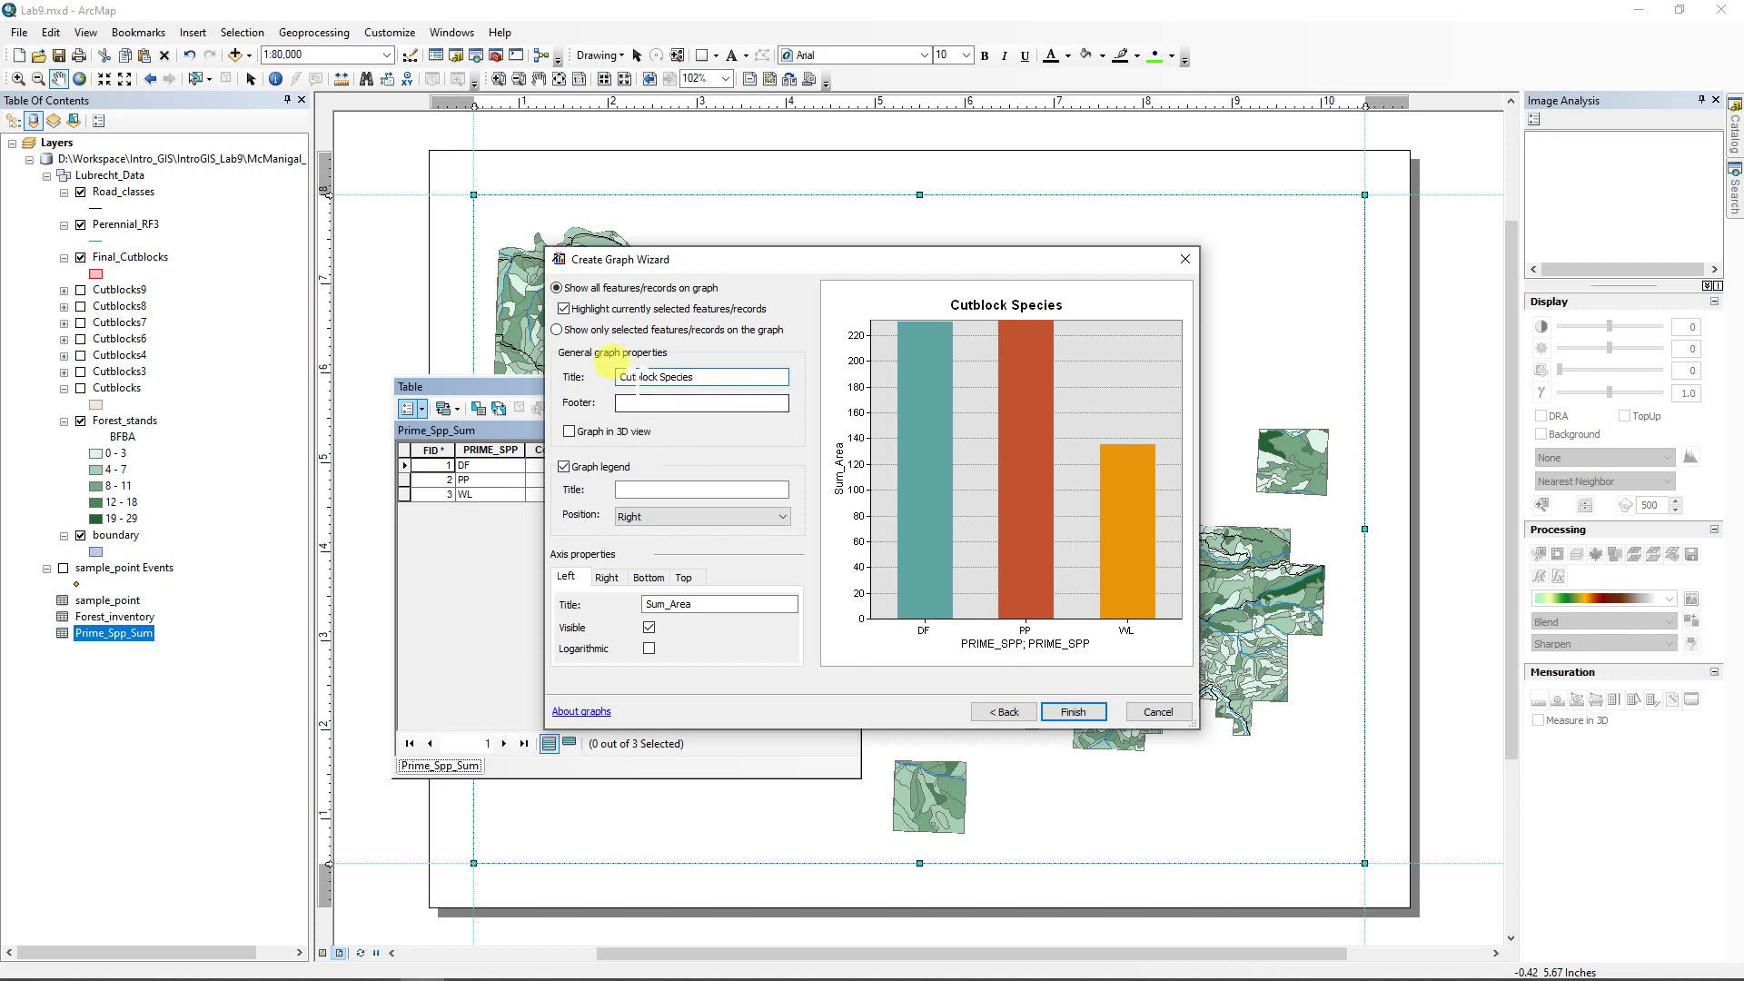
left_click(564, 467)
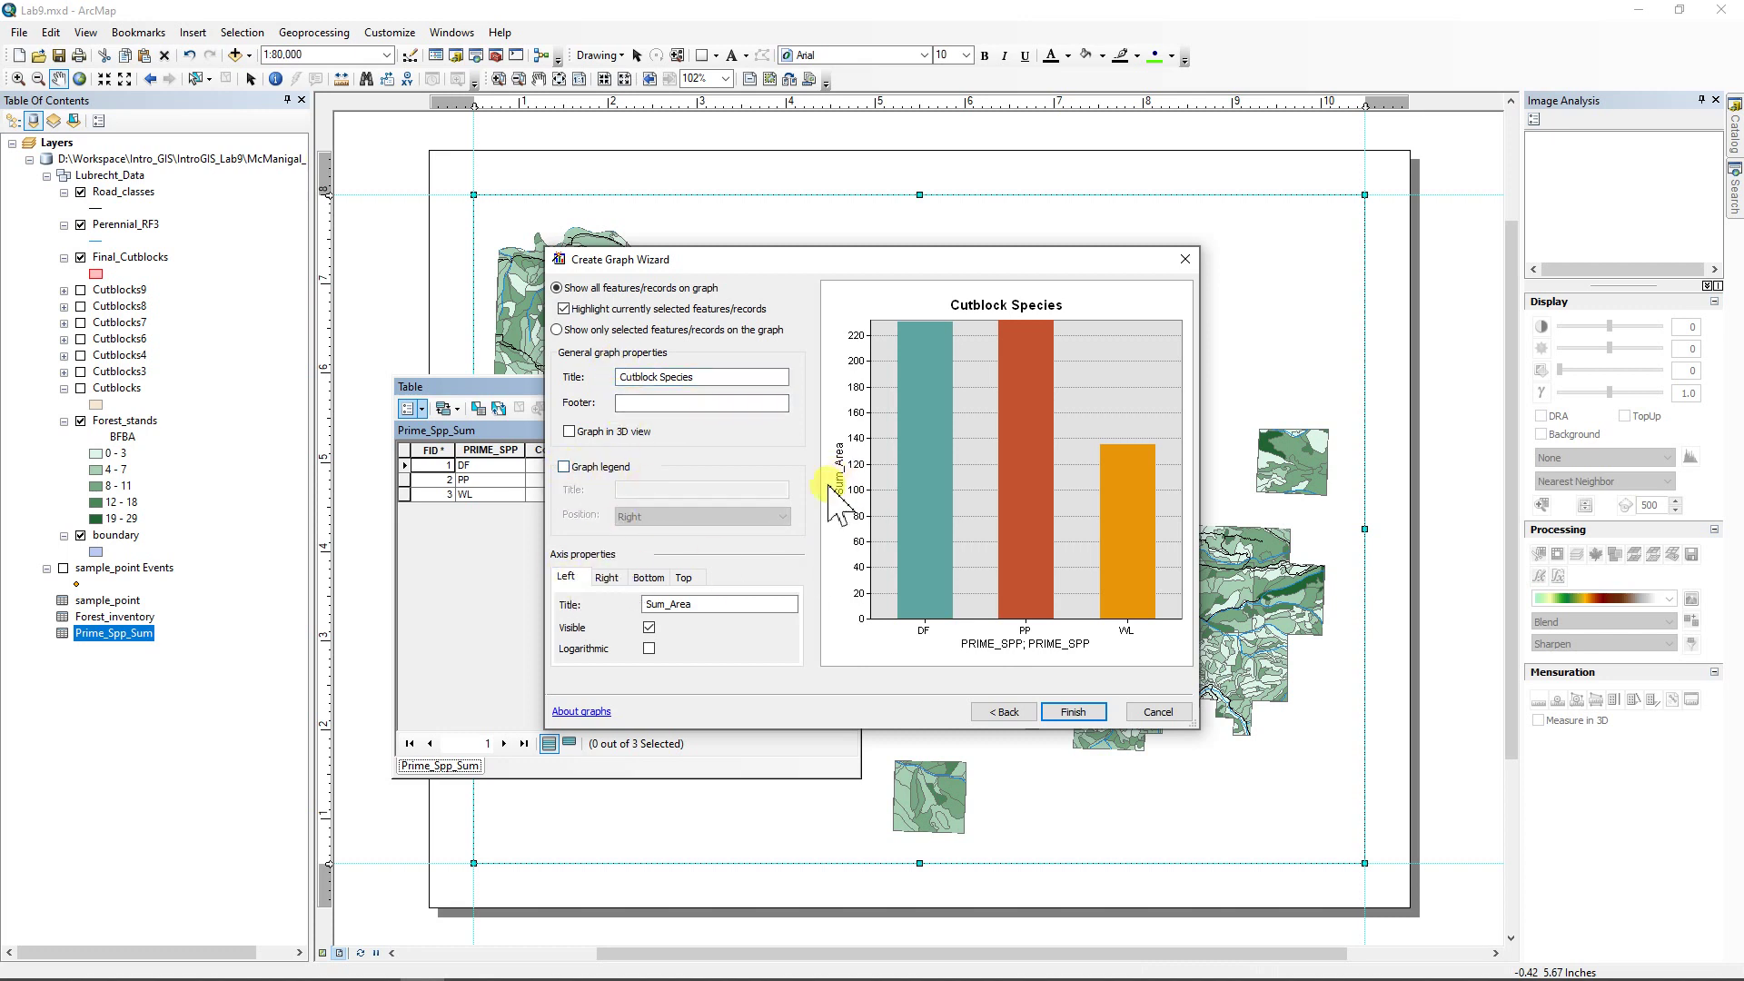
- Set axis titles to 'Acres' (left) and 'Prime Species' (bottom) and finish the graph
double_click(711, 605)
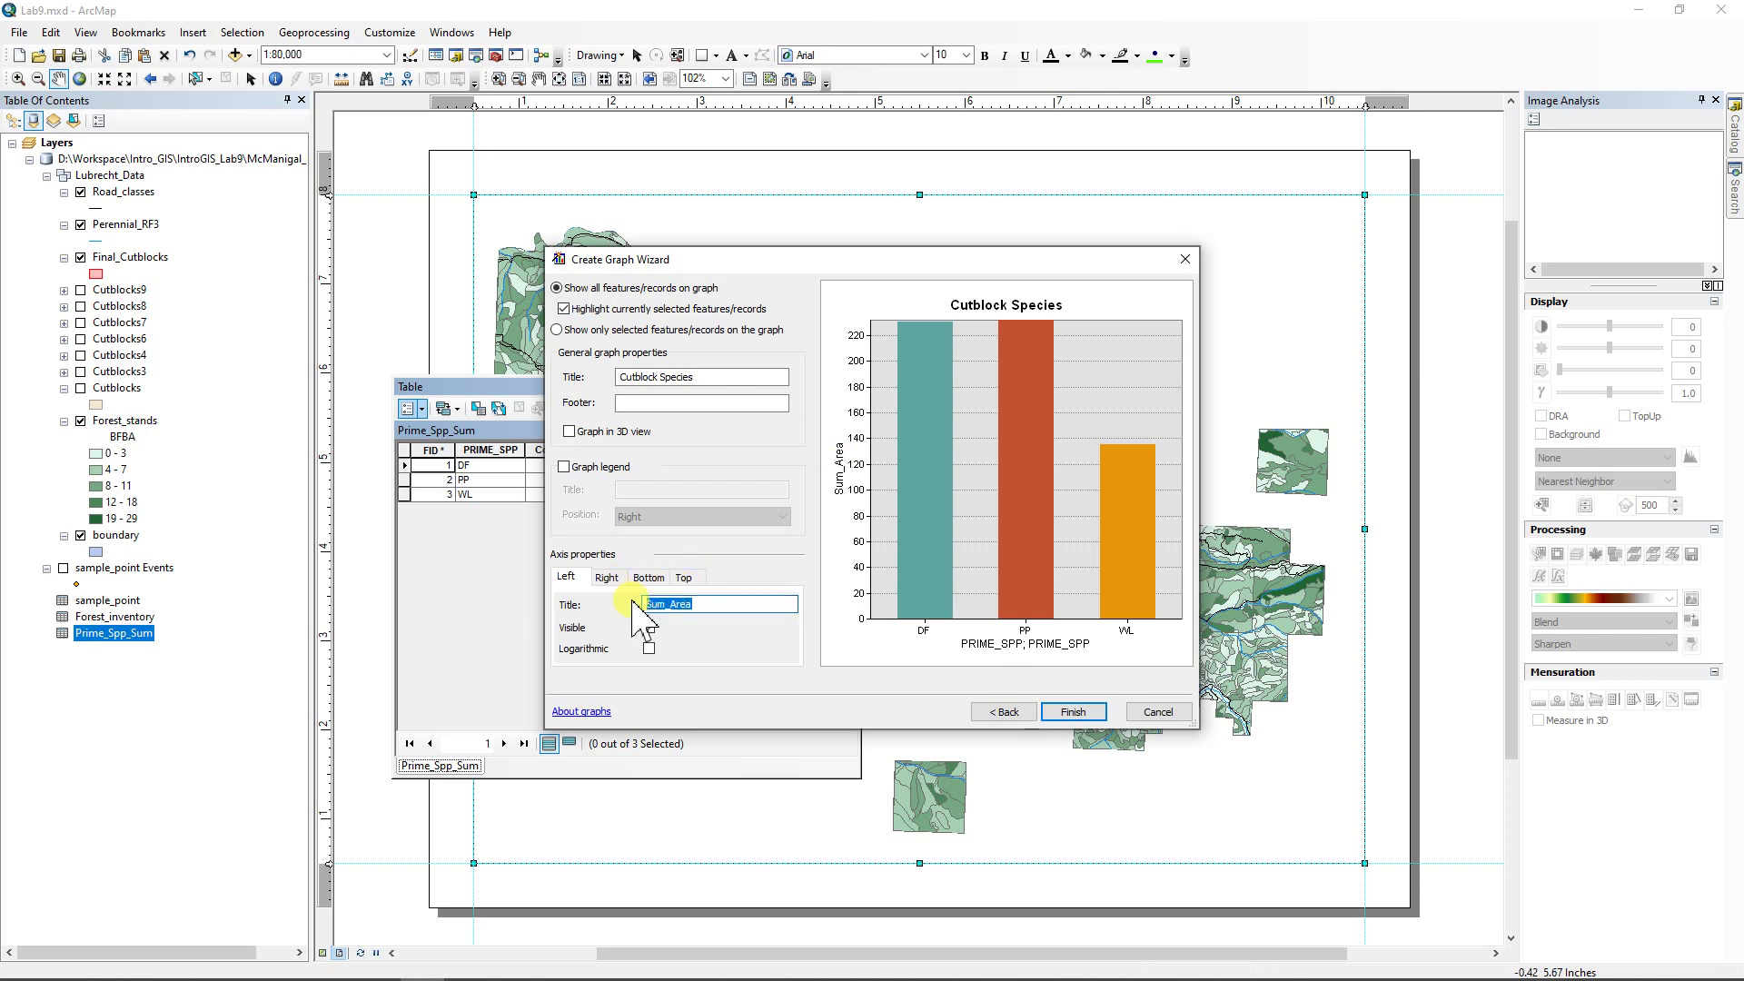
type("Acres")
left_click(648, 577)
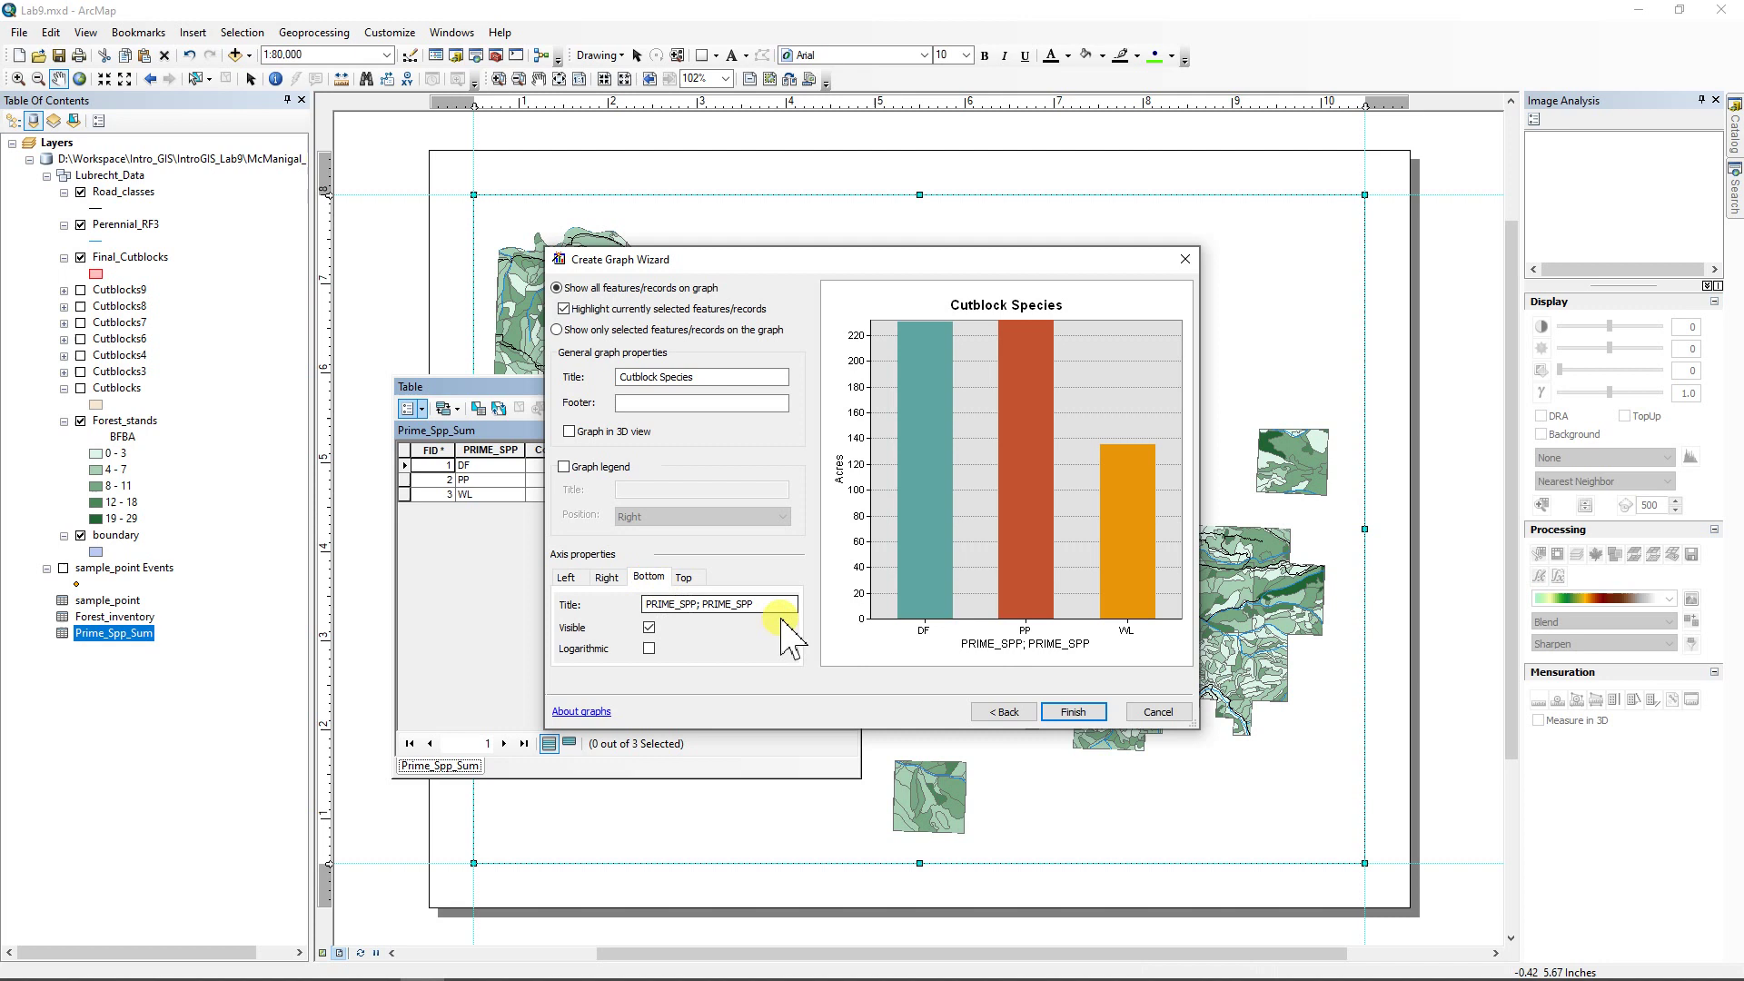
left_click_drag(781, 604, 597, 598)
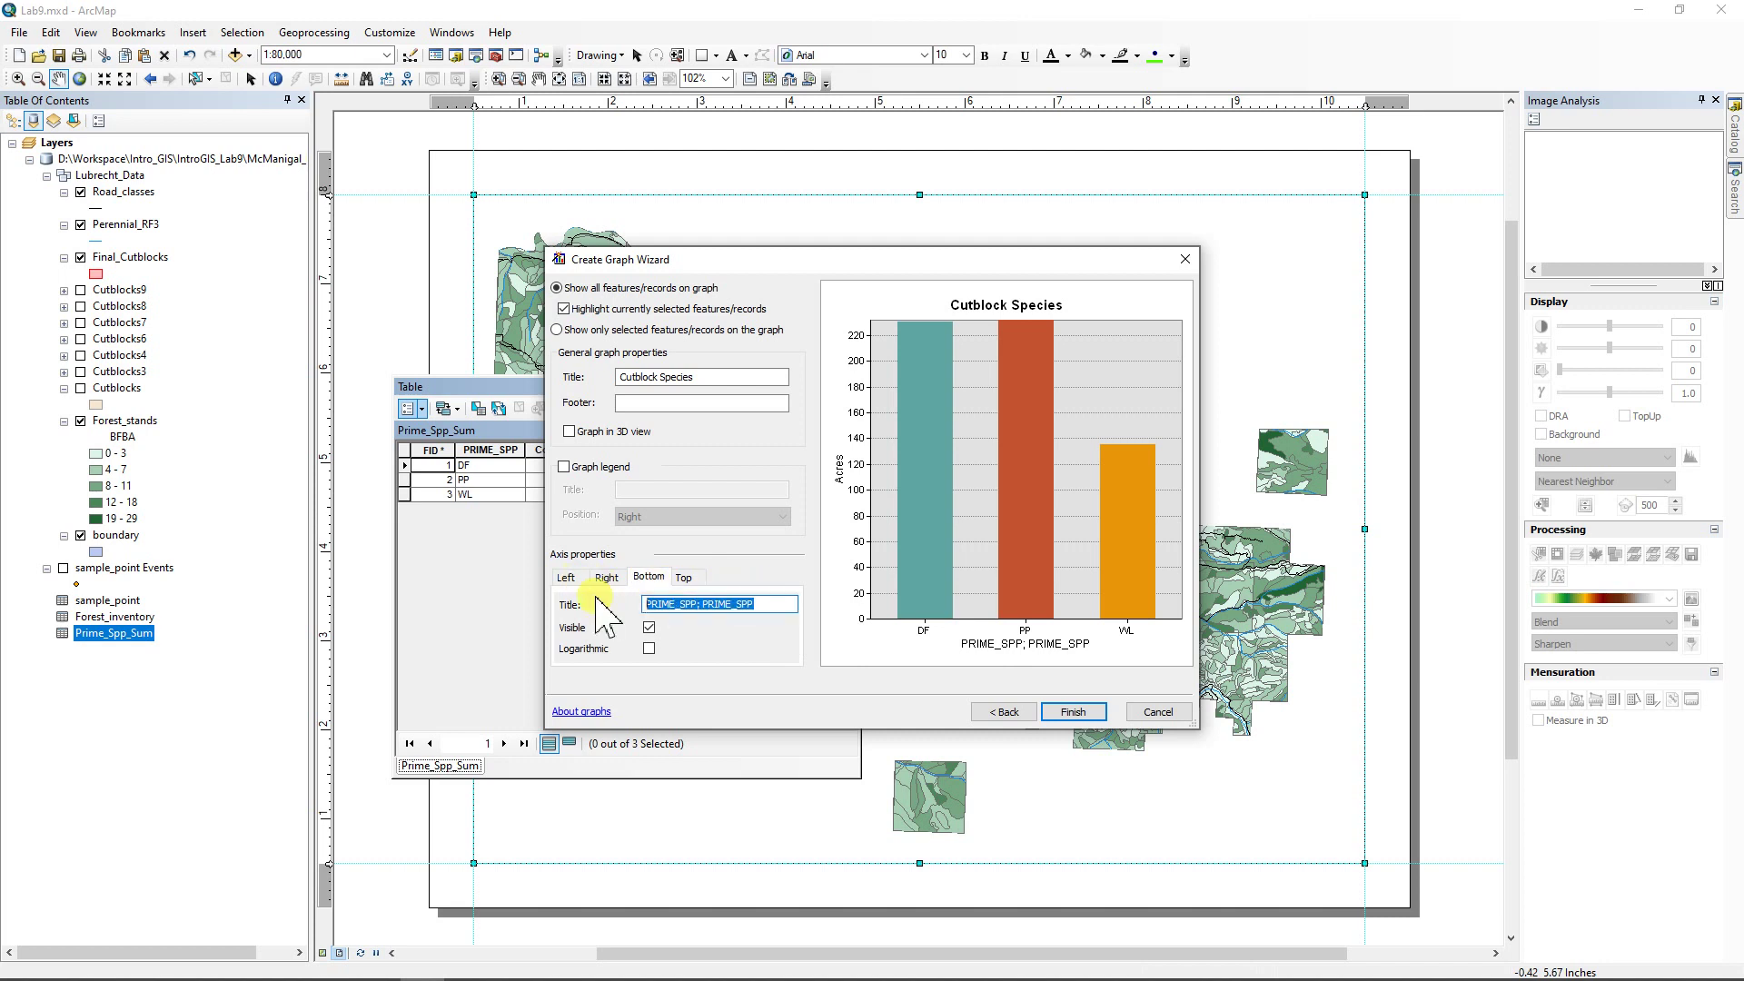
type("Pr")
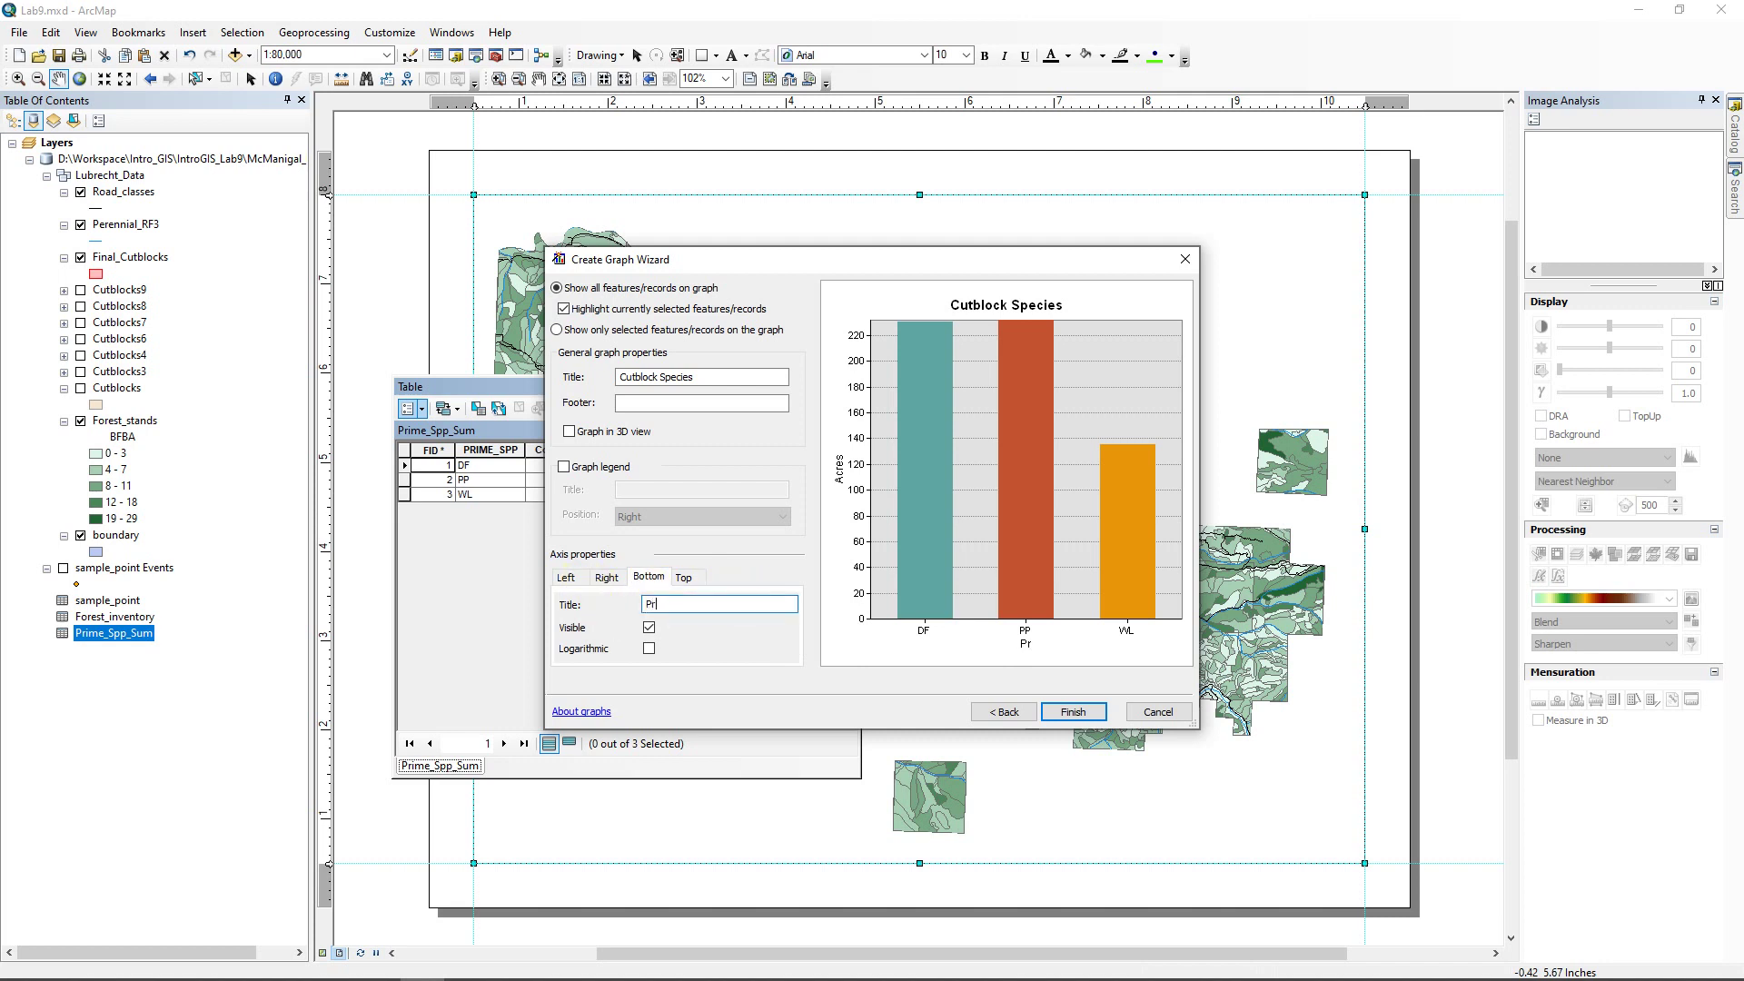
type("ime Species")
left_click(1074, 712)
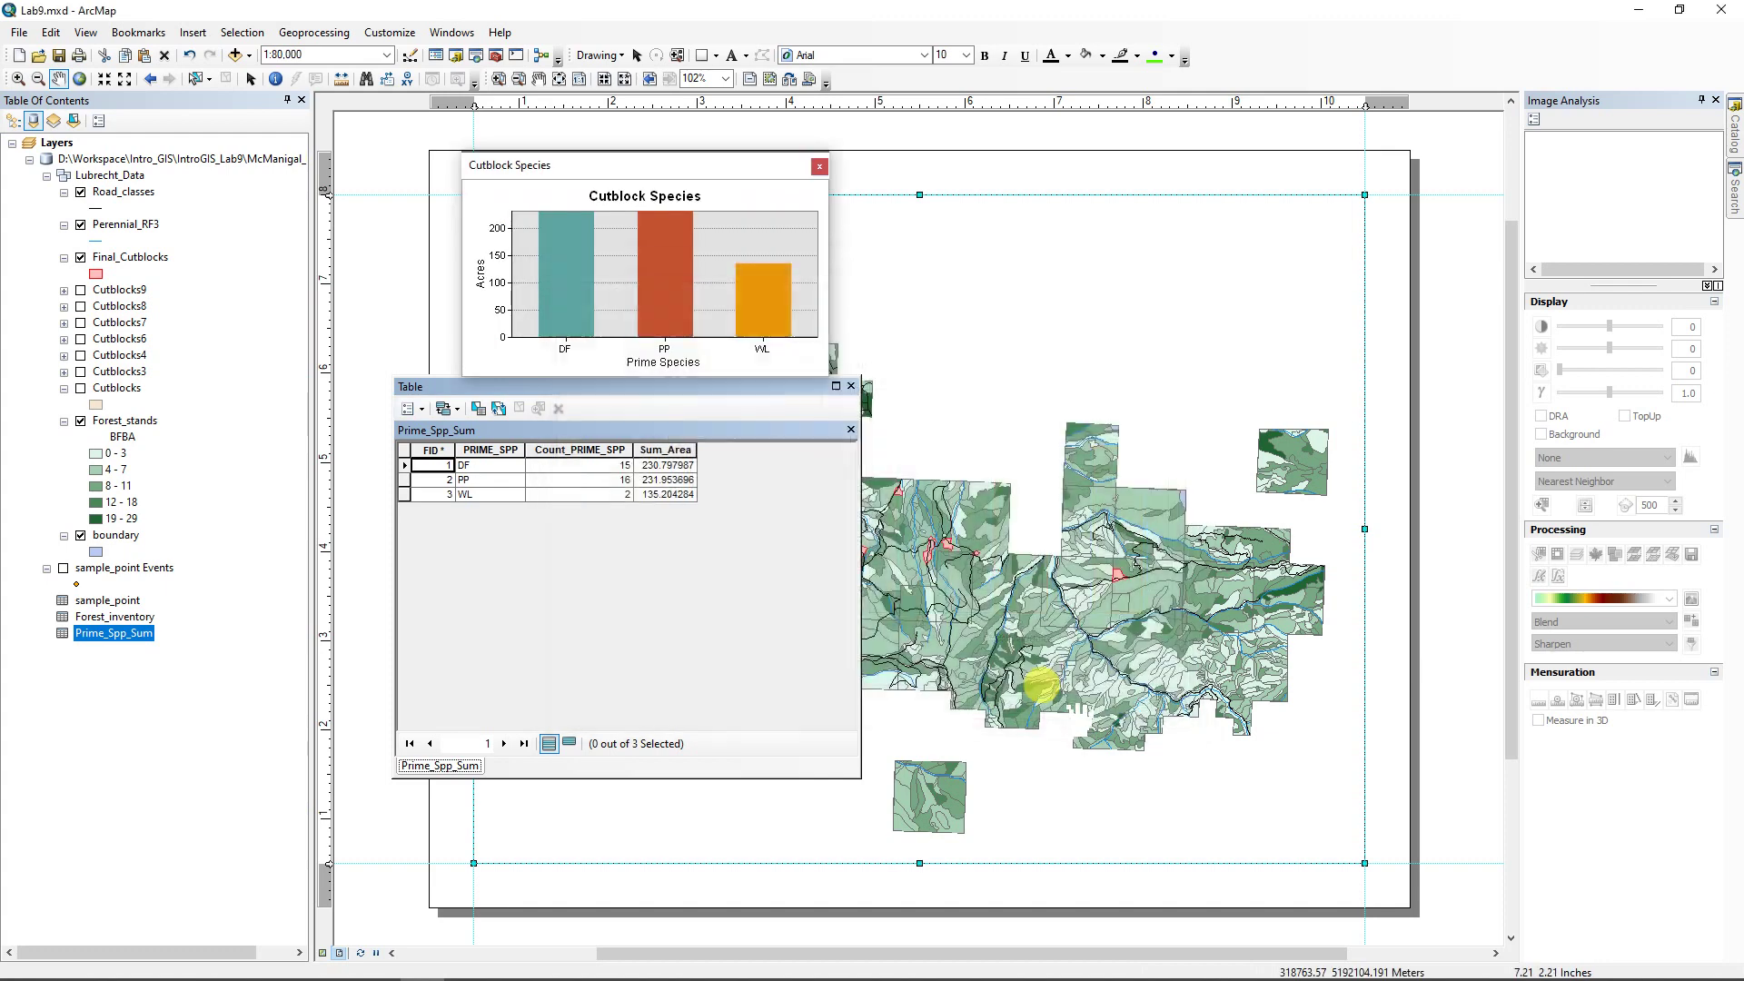
- Close the table, move the Cutblock Species graph right, add it to the layout, then delete the selected element
left_click(852, 387)
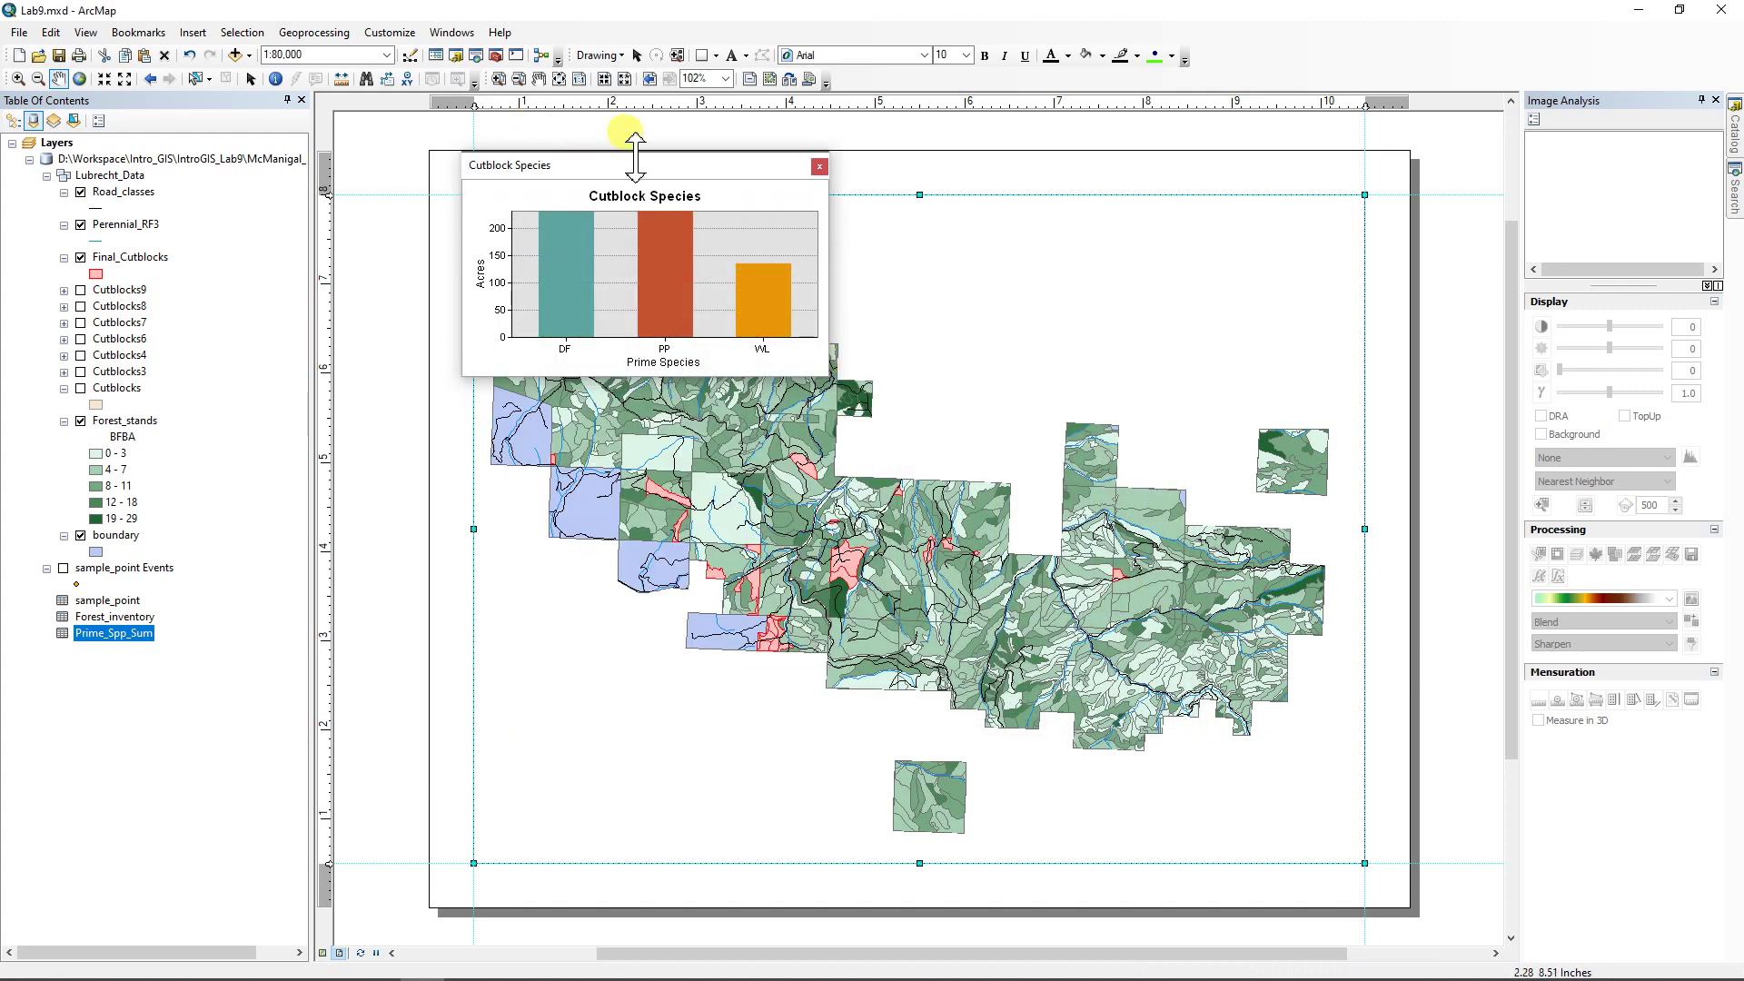
left_click_drag(615, 161, 1056, 243)
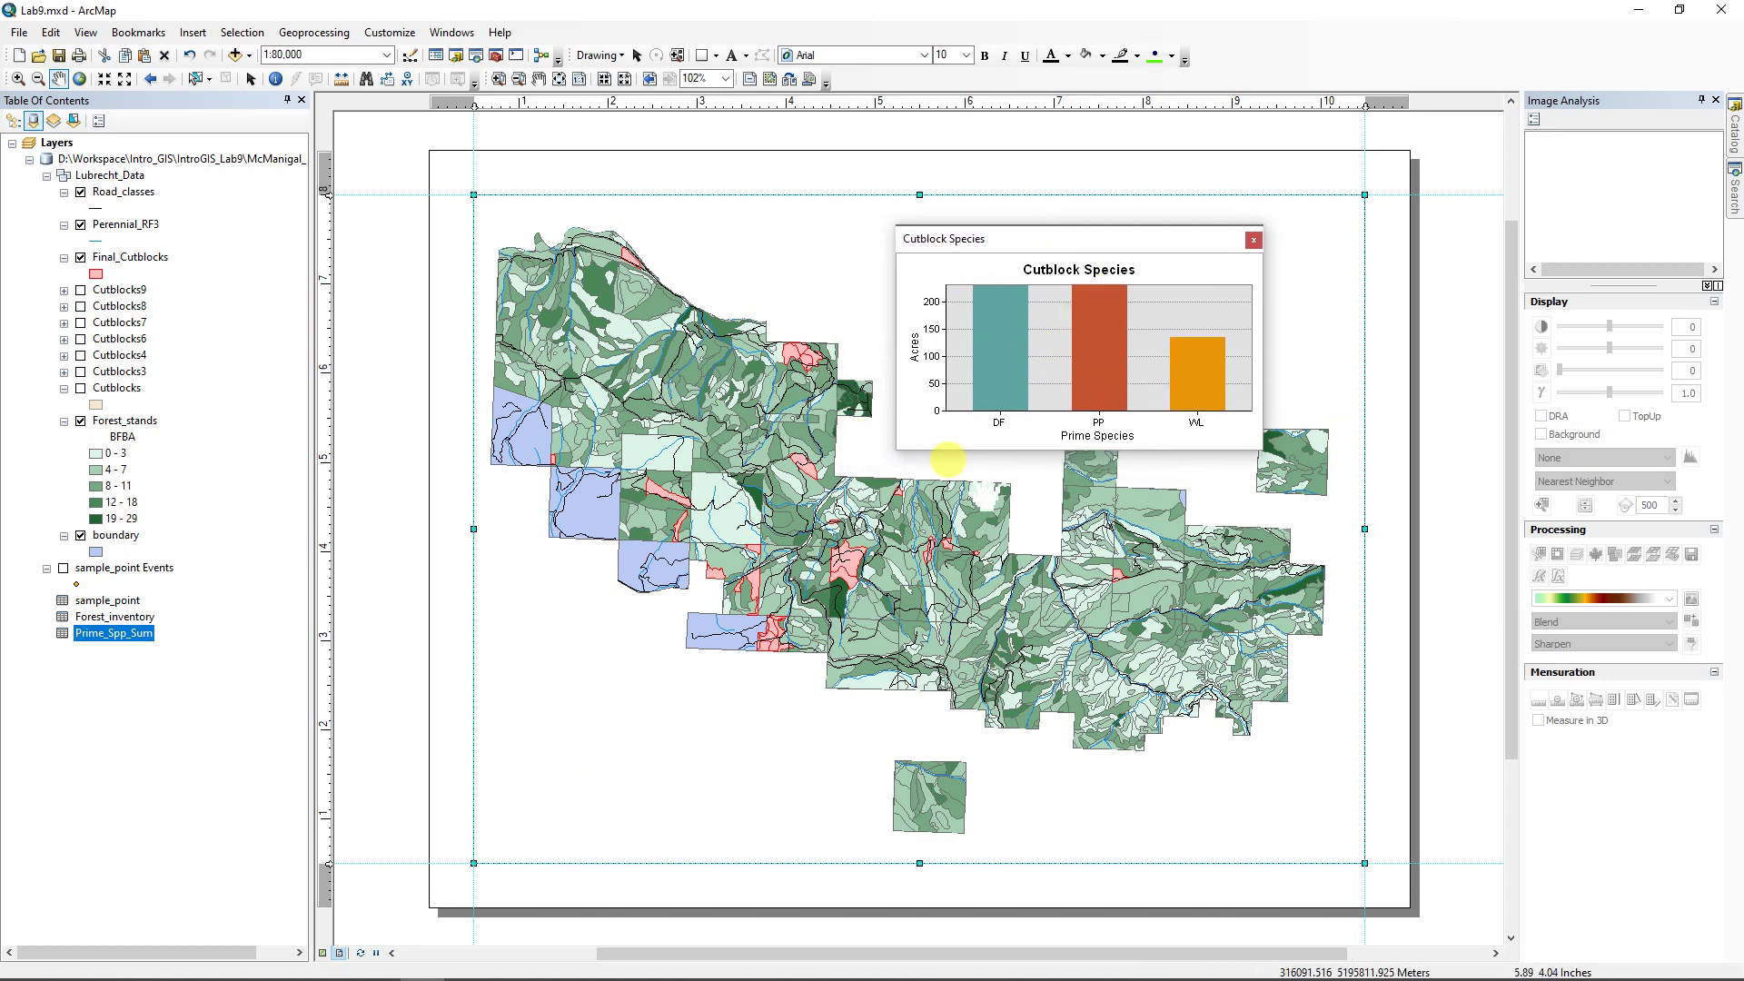
right_click(1057, 349)
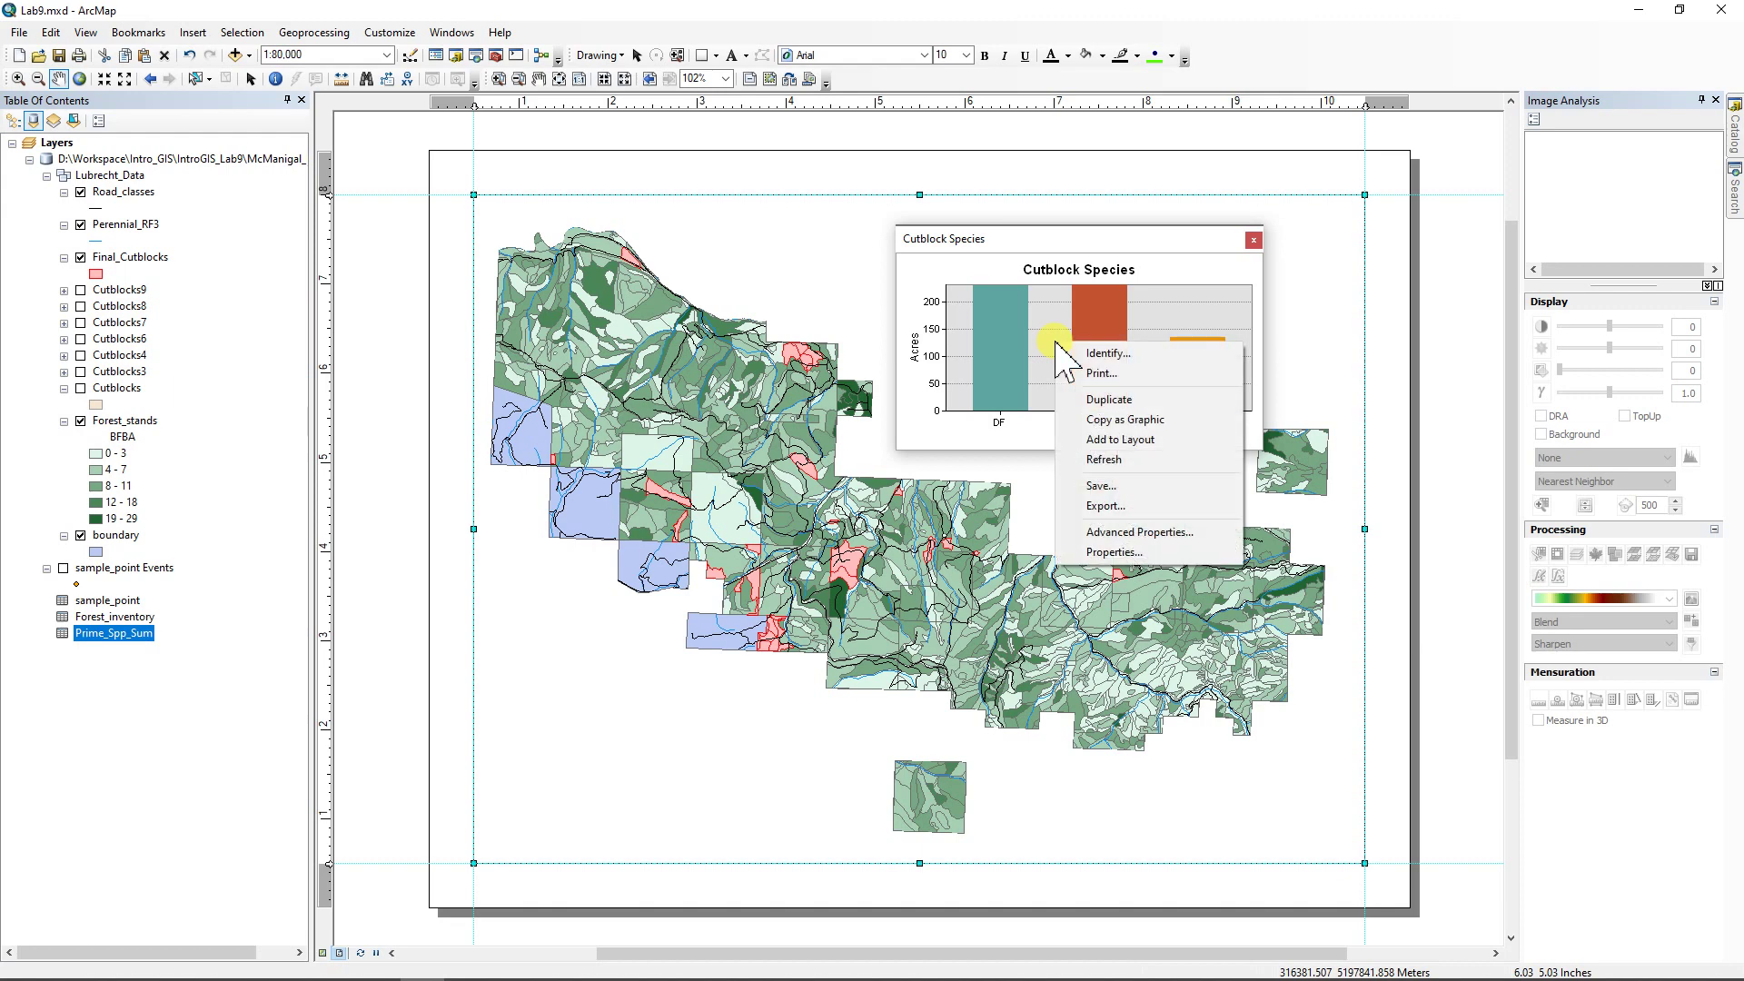
left_click(1106, 443)
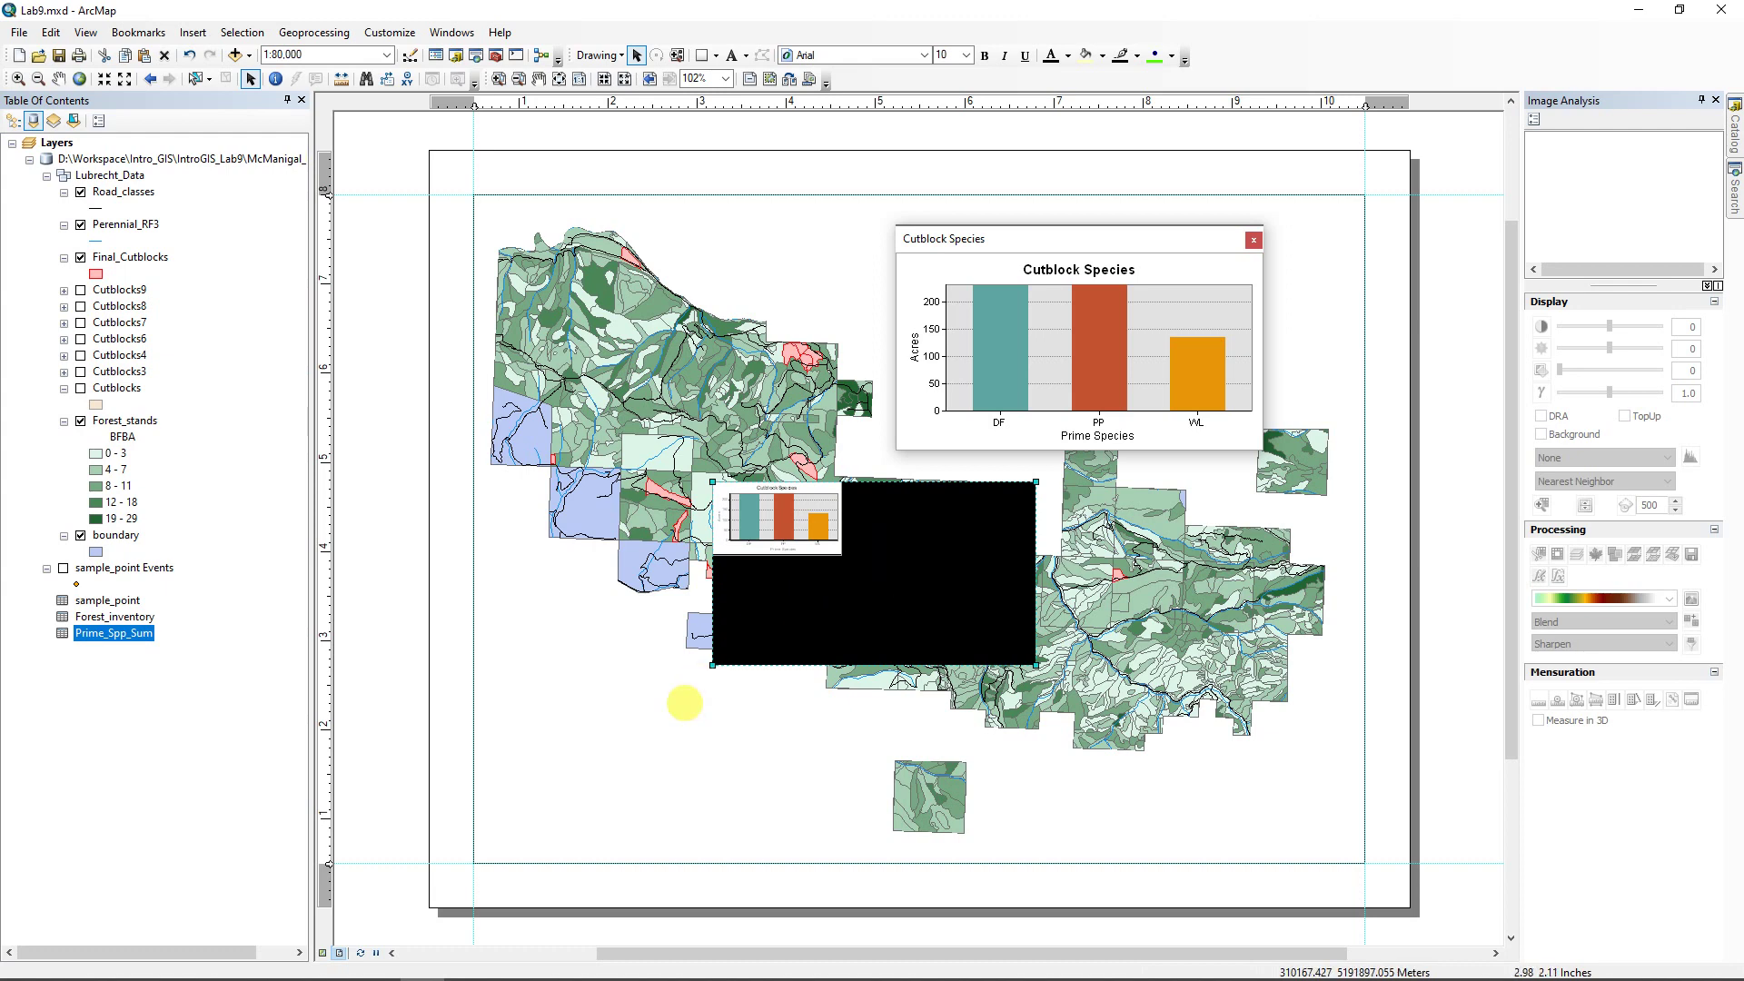
left_click(899, 610)
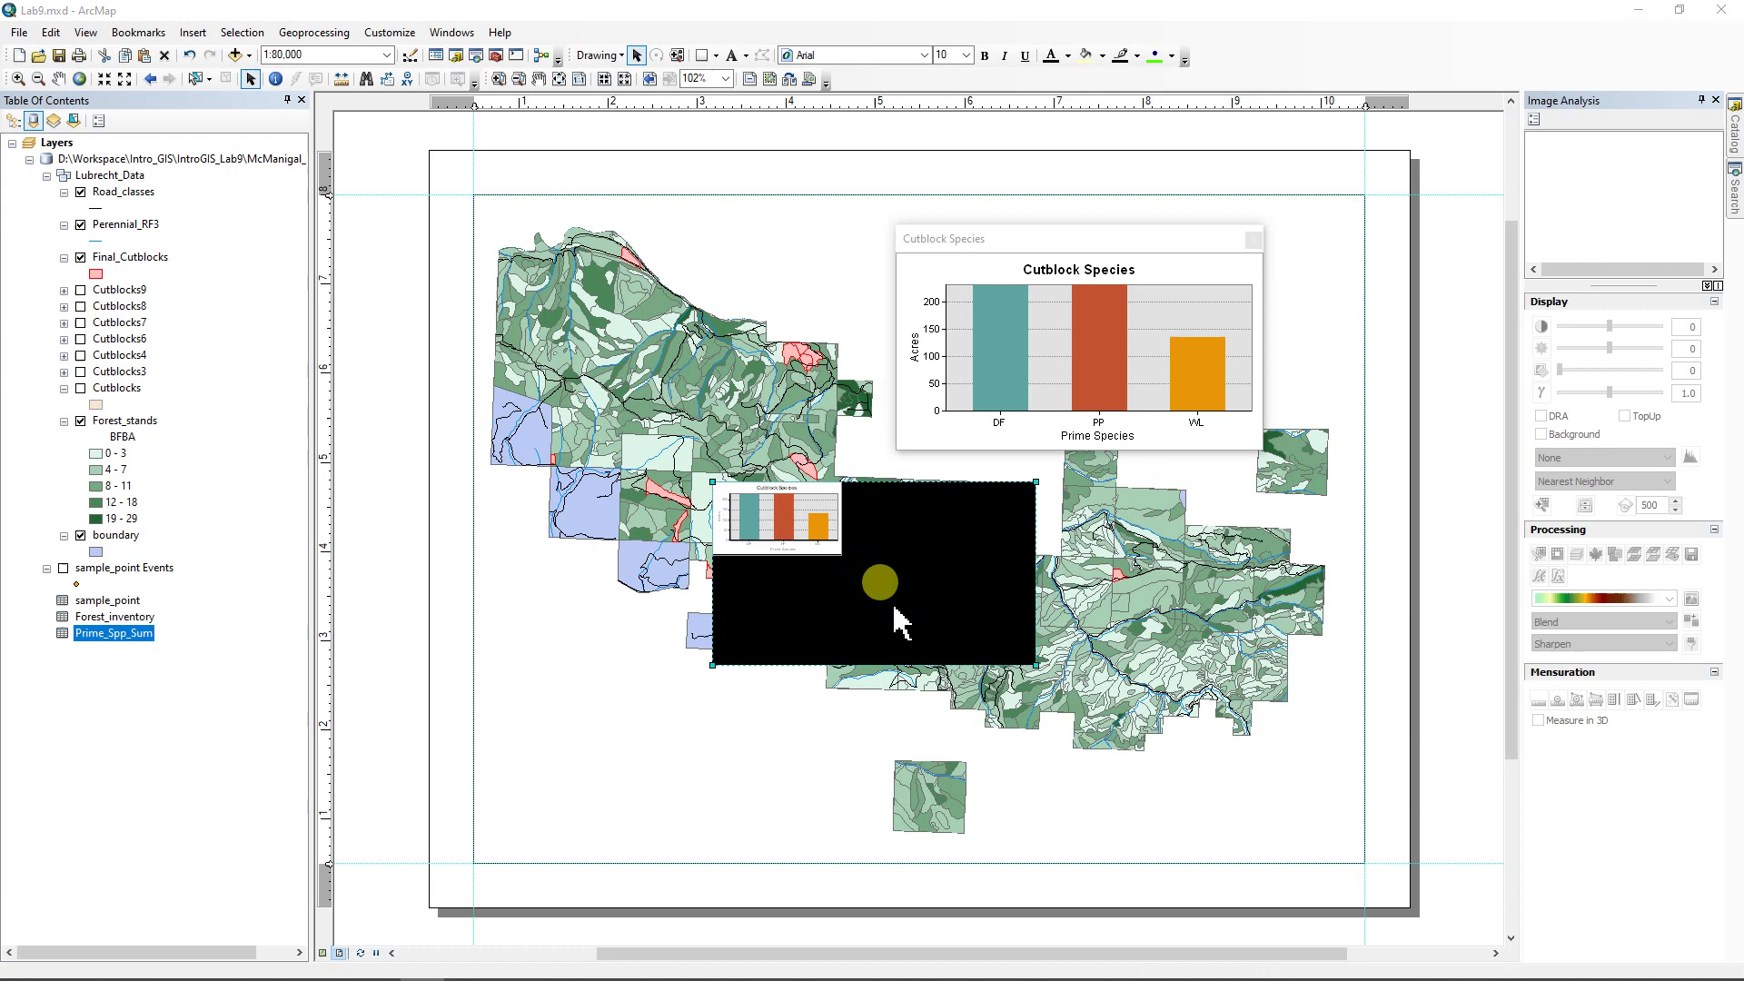
key("Delete")
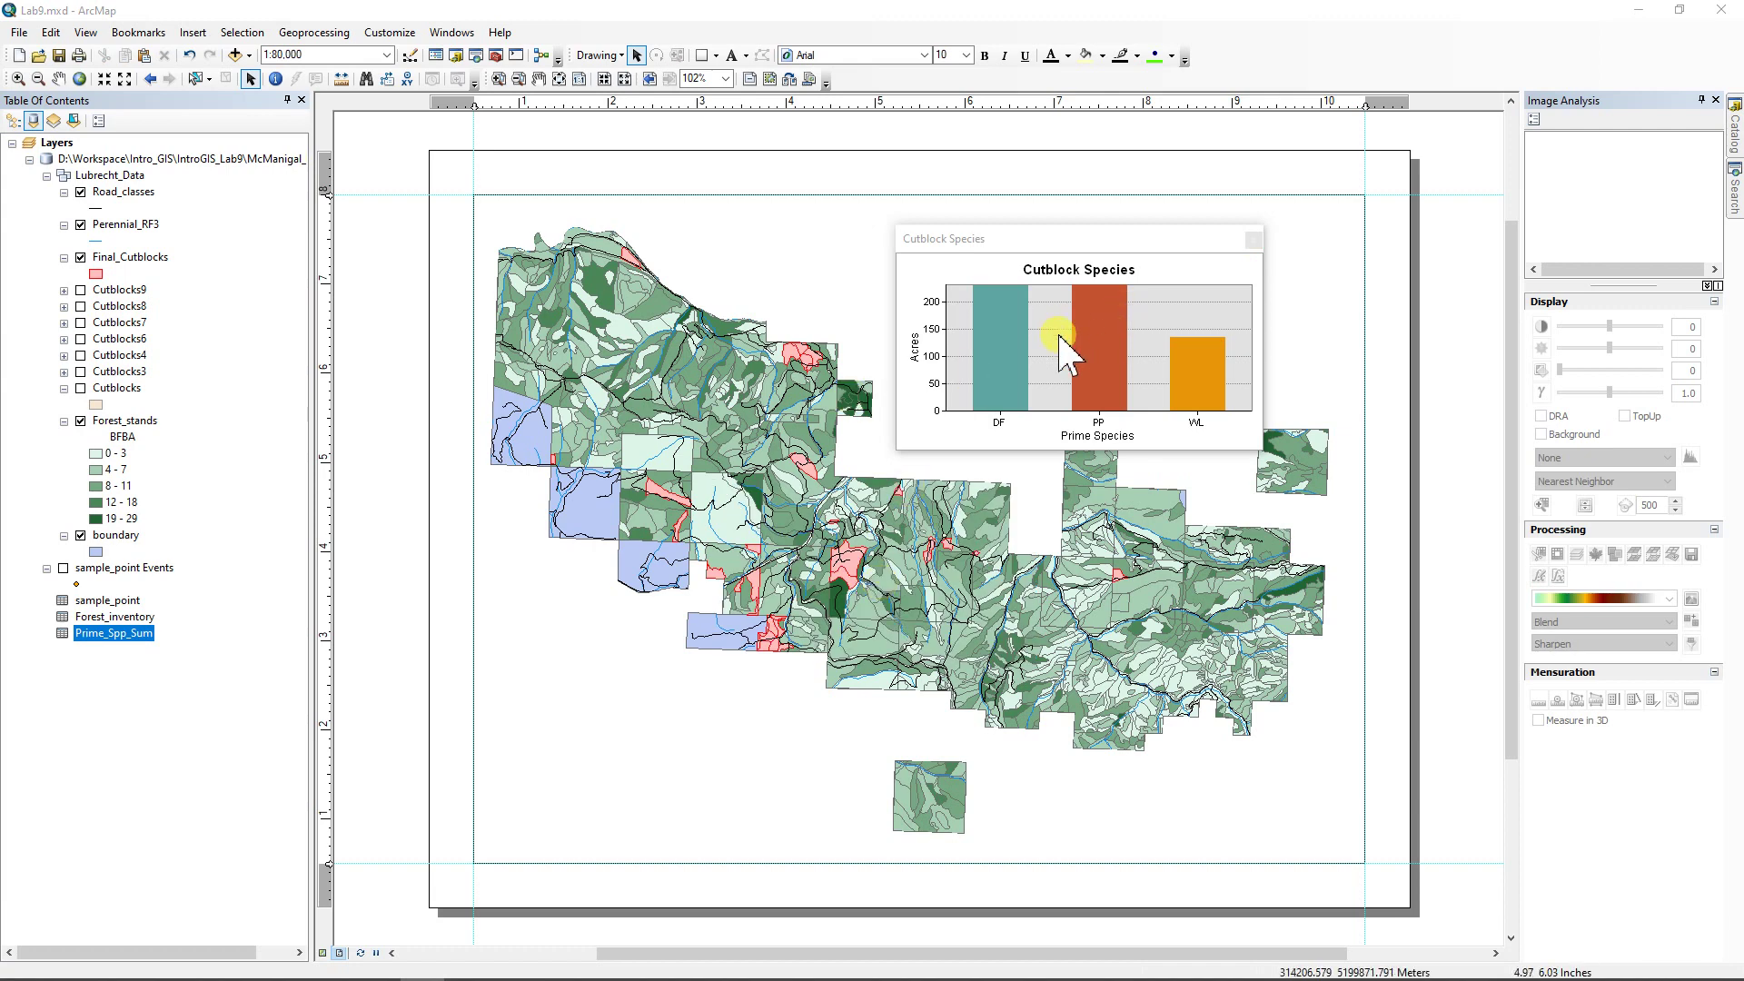
- Copy the Cutblock Species chart as a graphic and paste it onto the layout
right_click(1060, 339)
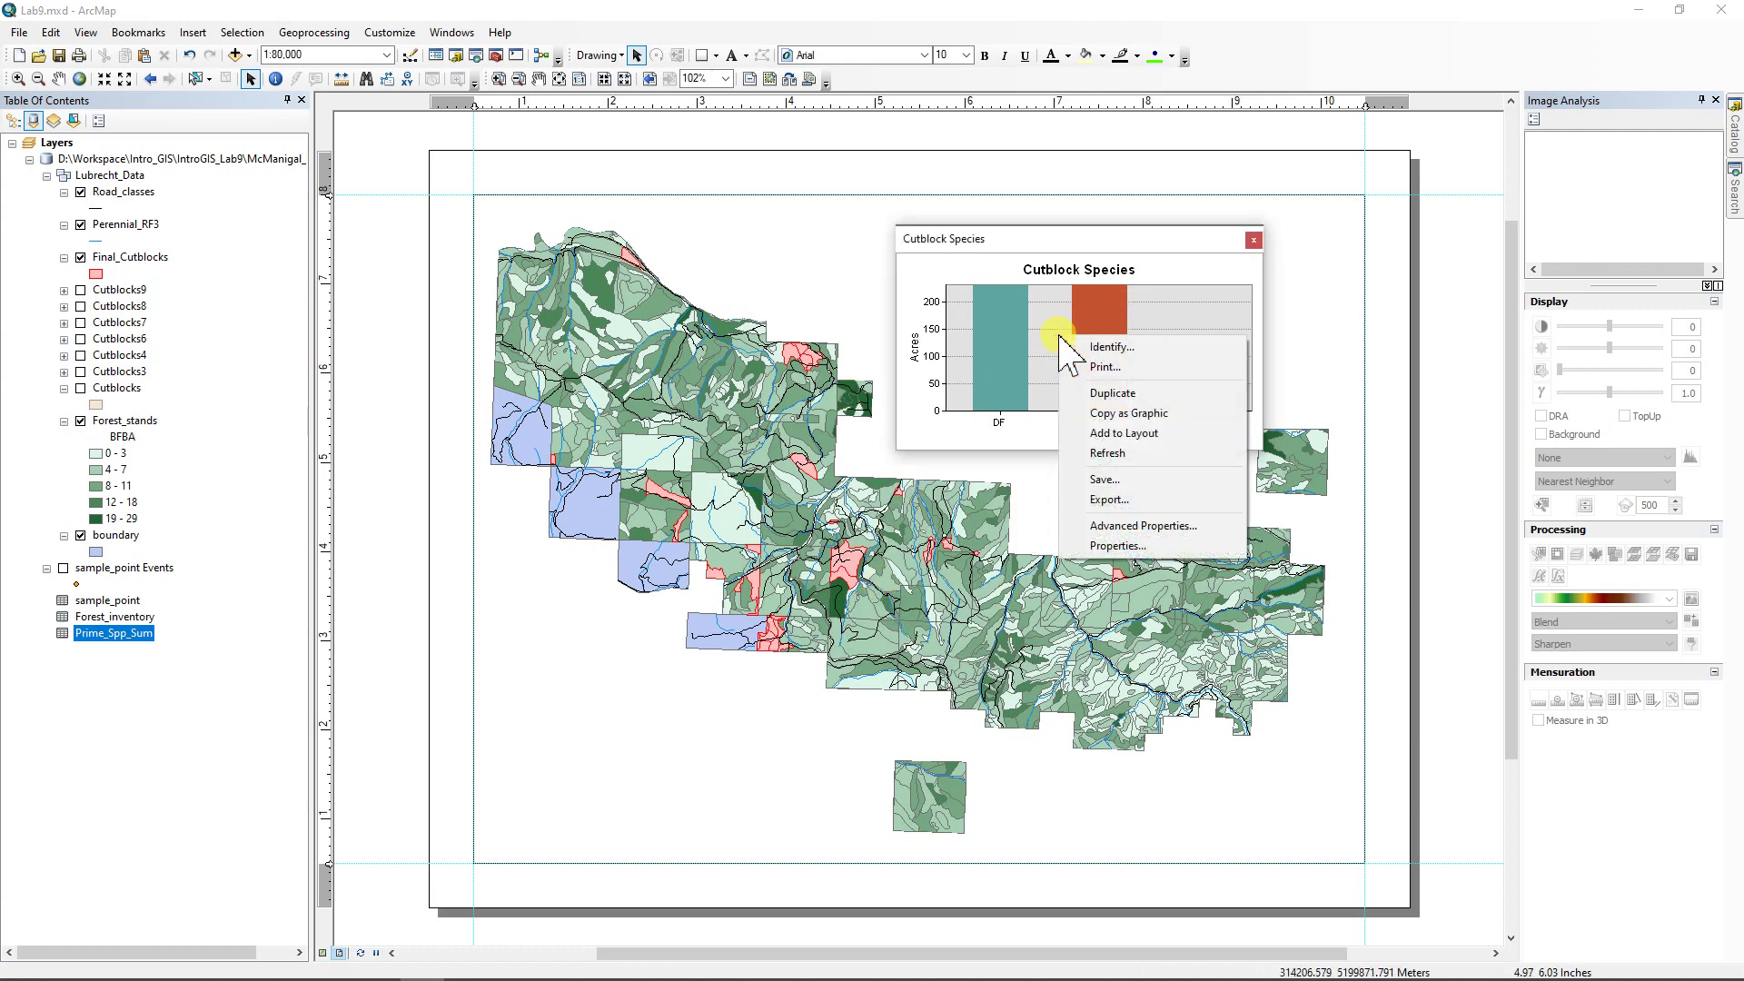
left_click(1126, 415)
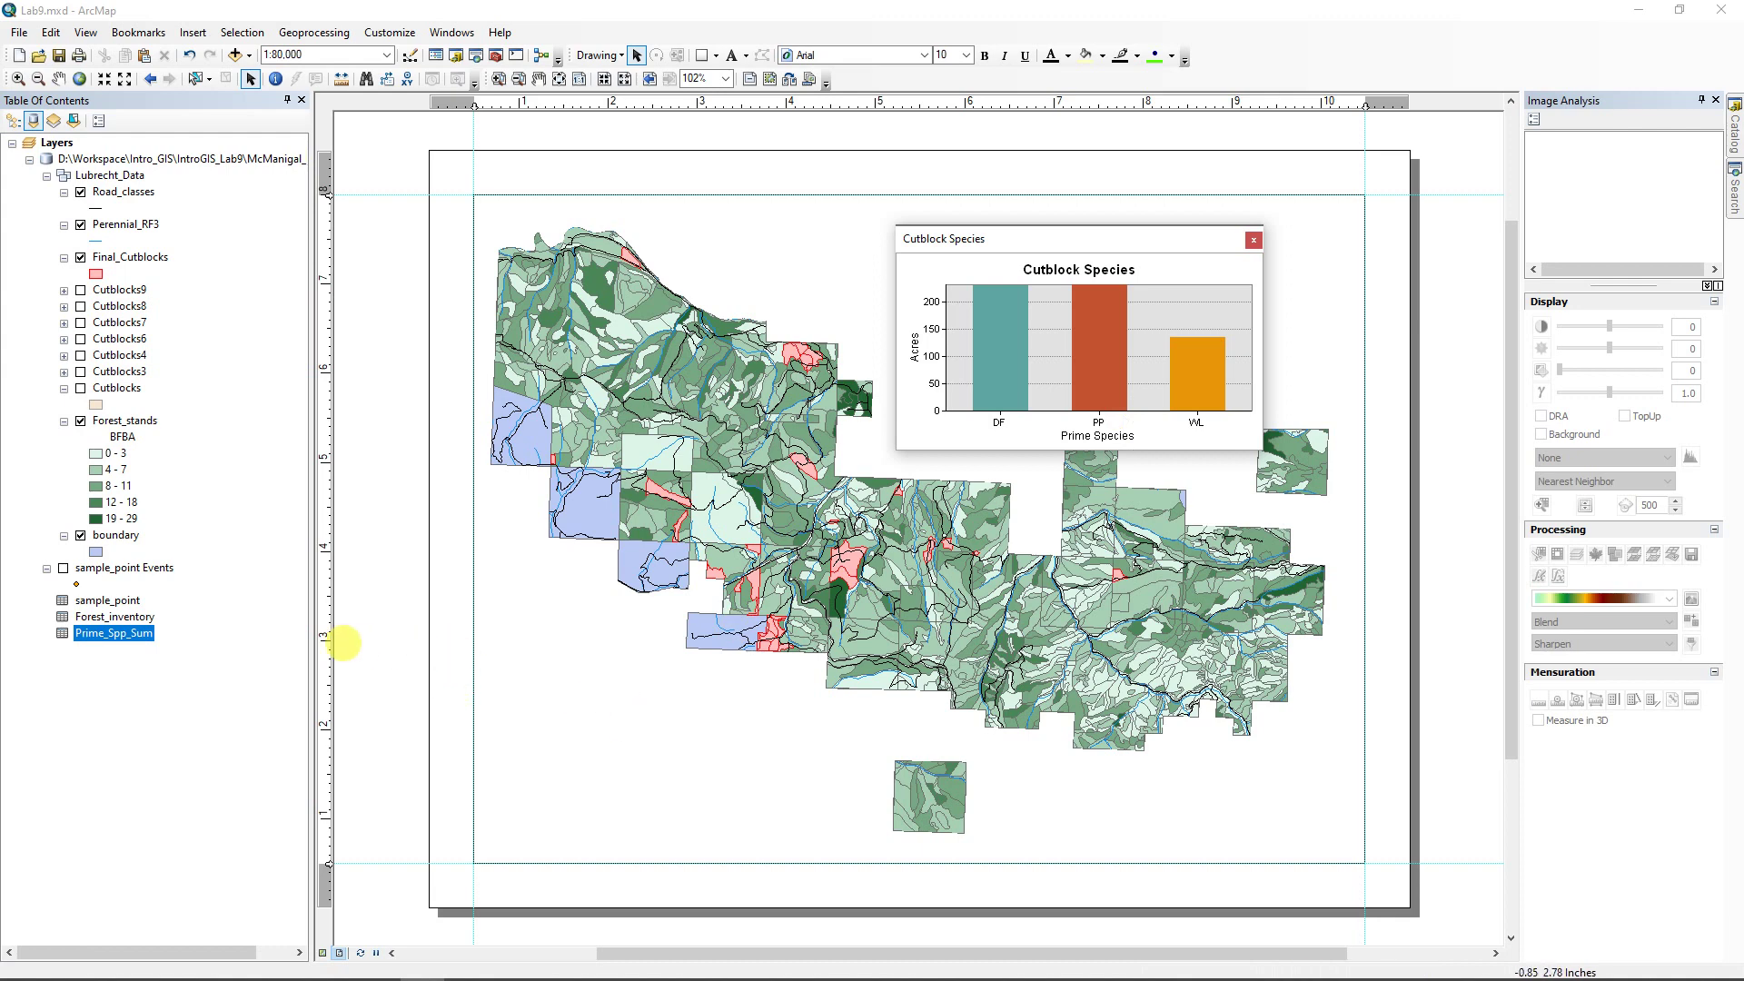
right_click(380, 656)
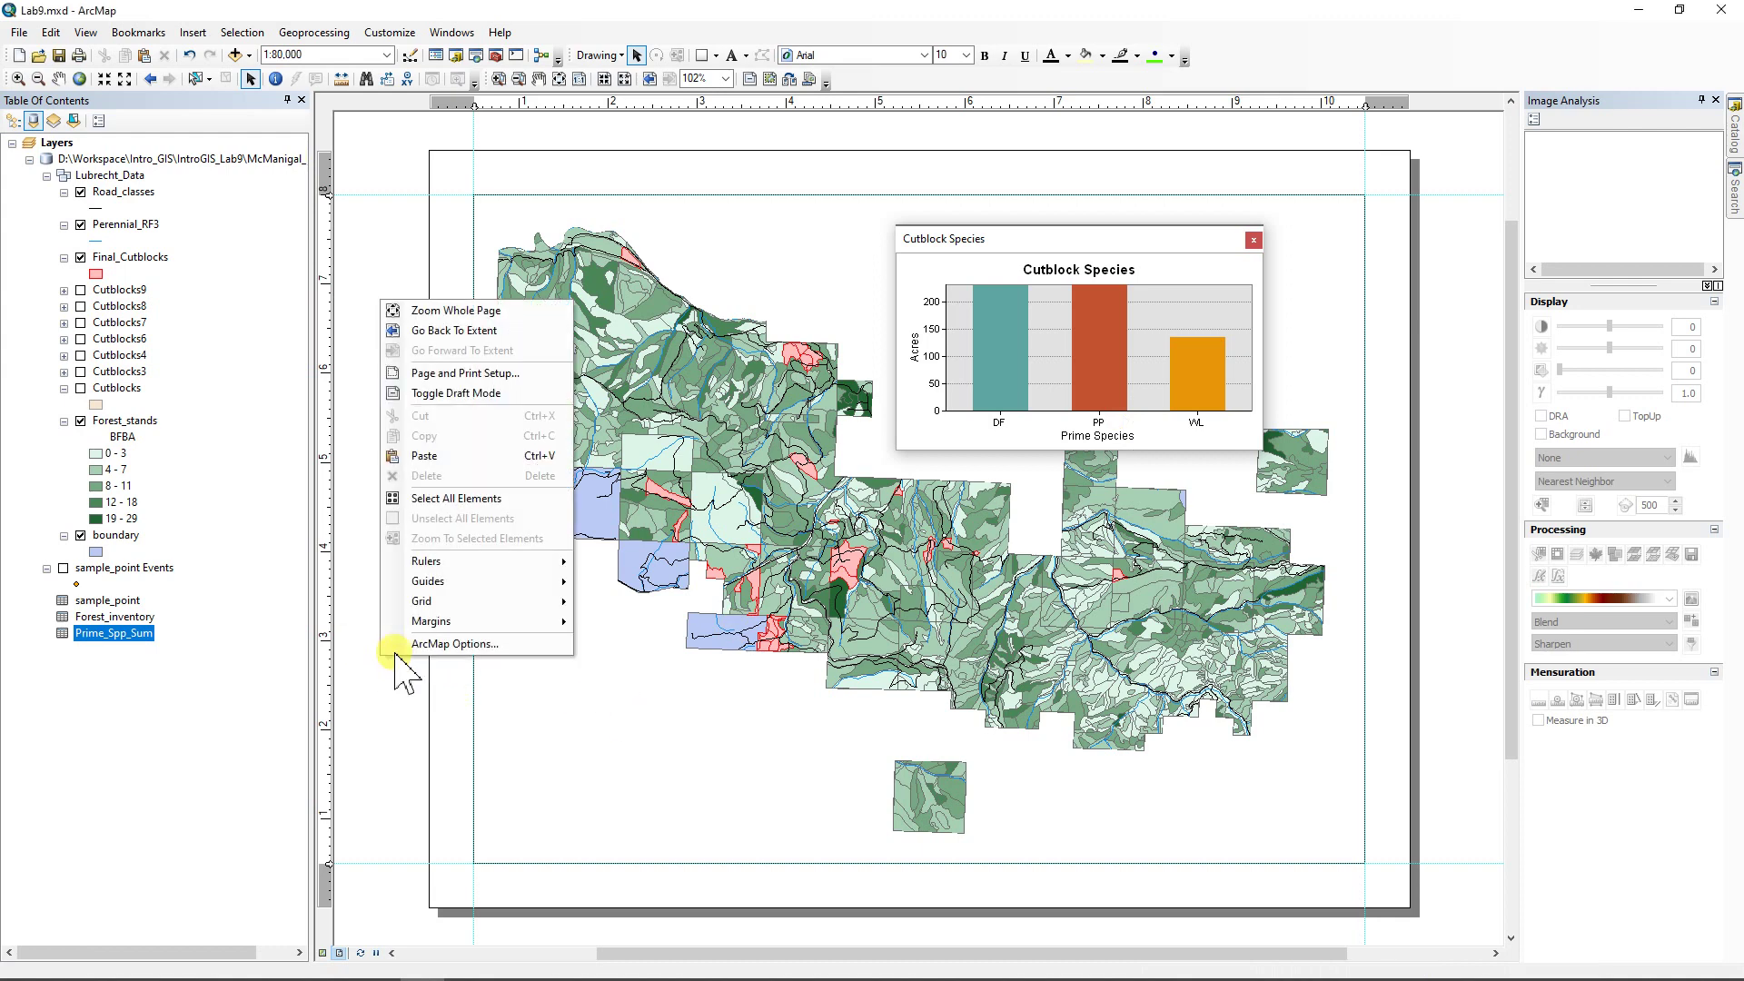
left_click(425, 456)
- Enlarge the chart, position it below the map at lower left, and close the graph window
left_click_drag(739, 526, 607, 665)
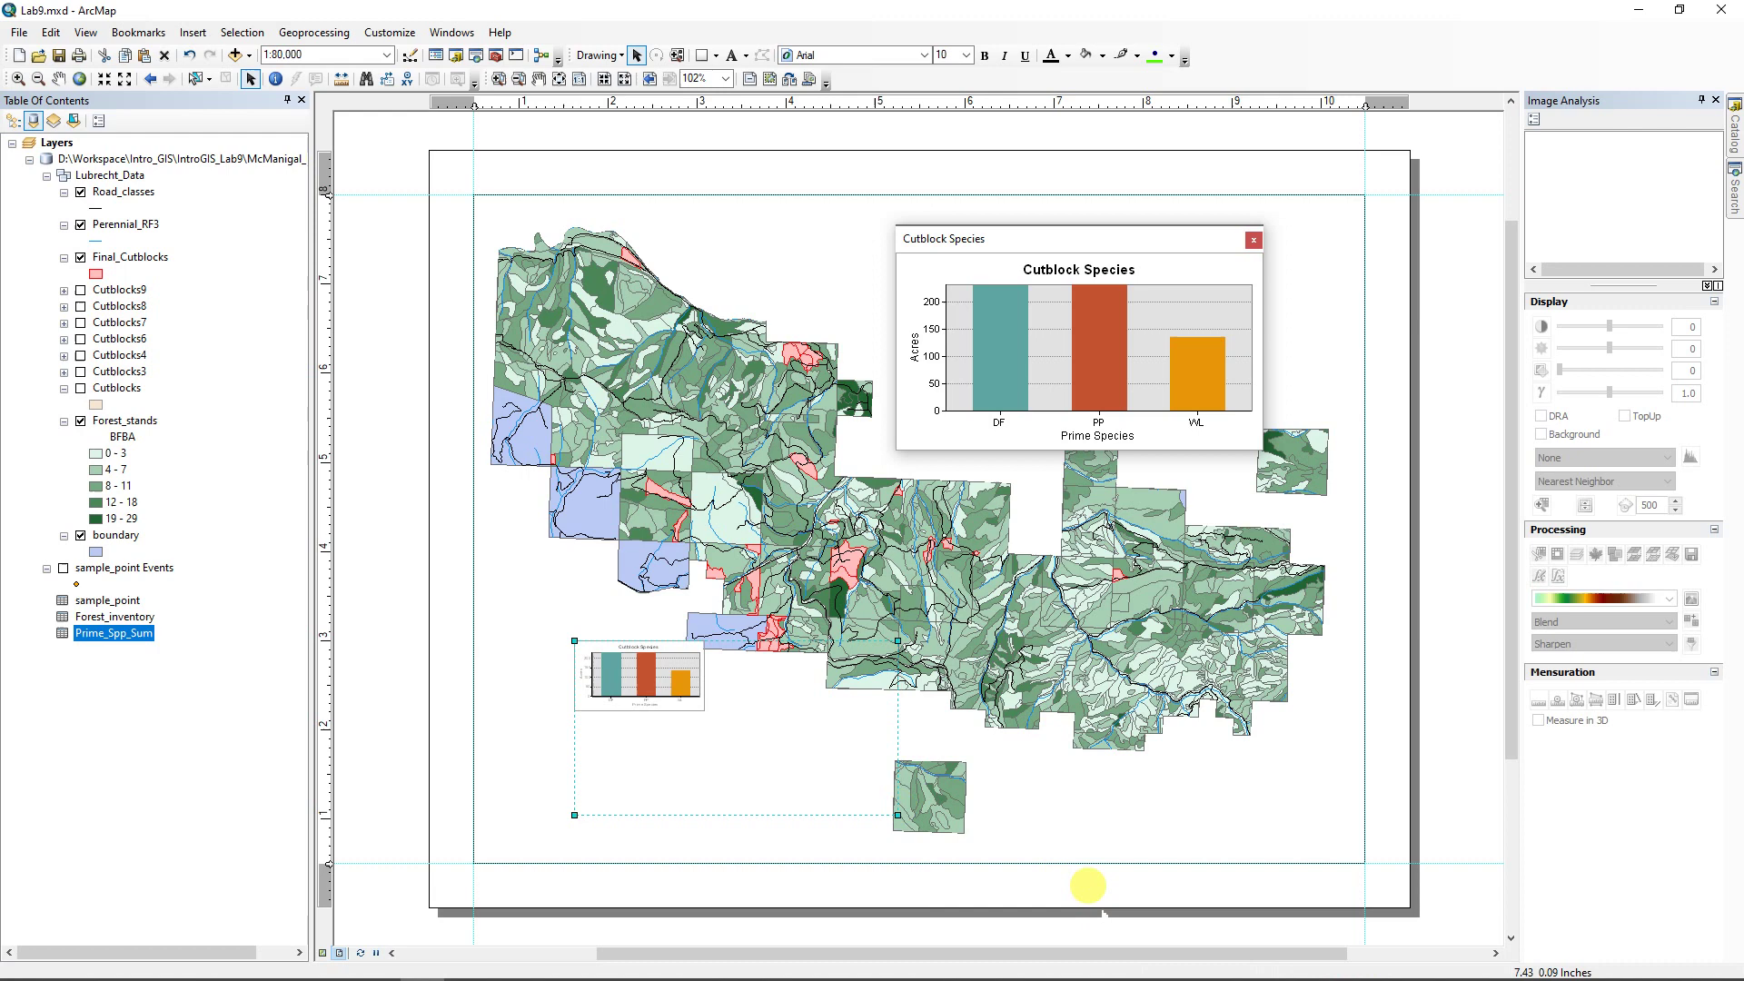
left_click_drag(646, 654, 690, 723)
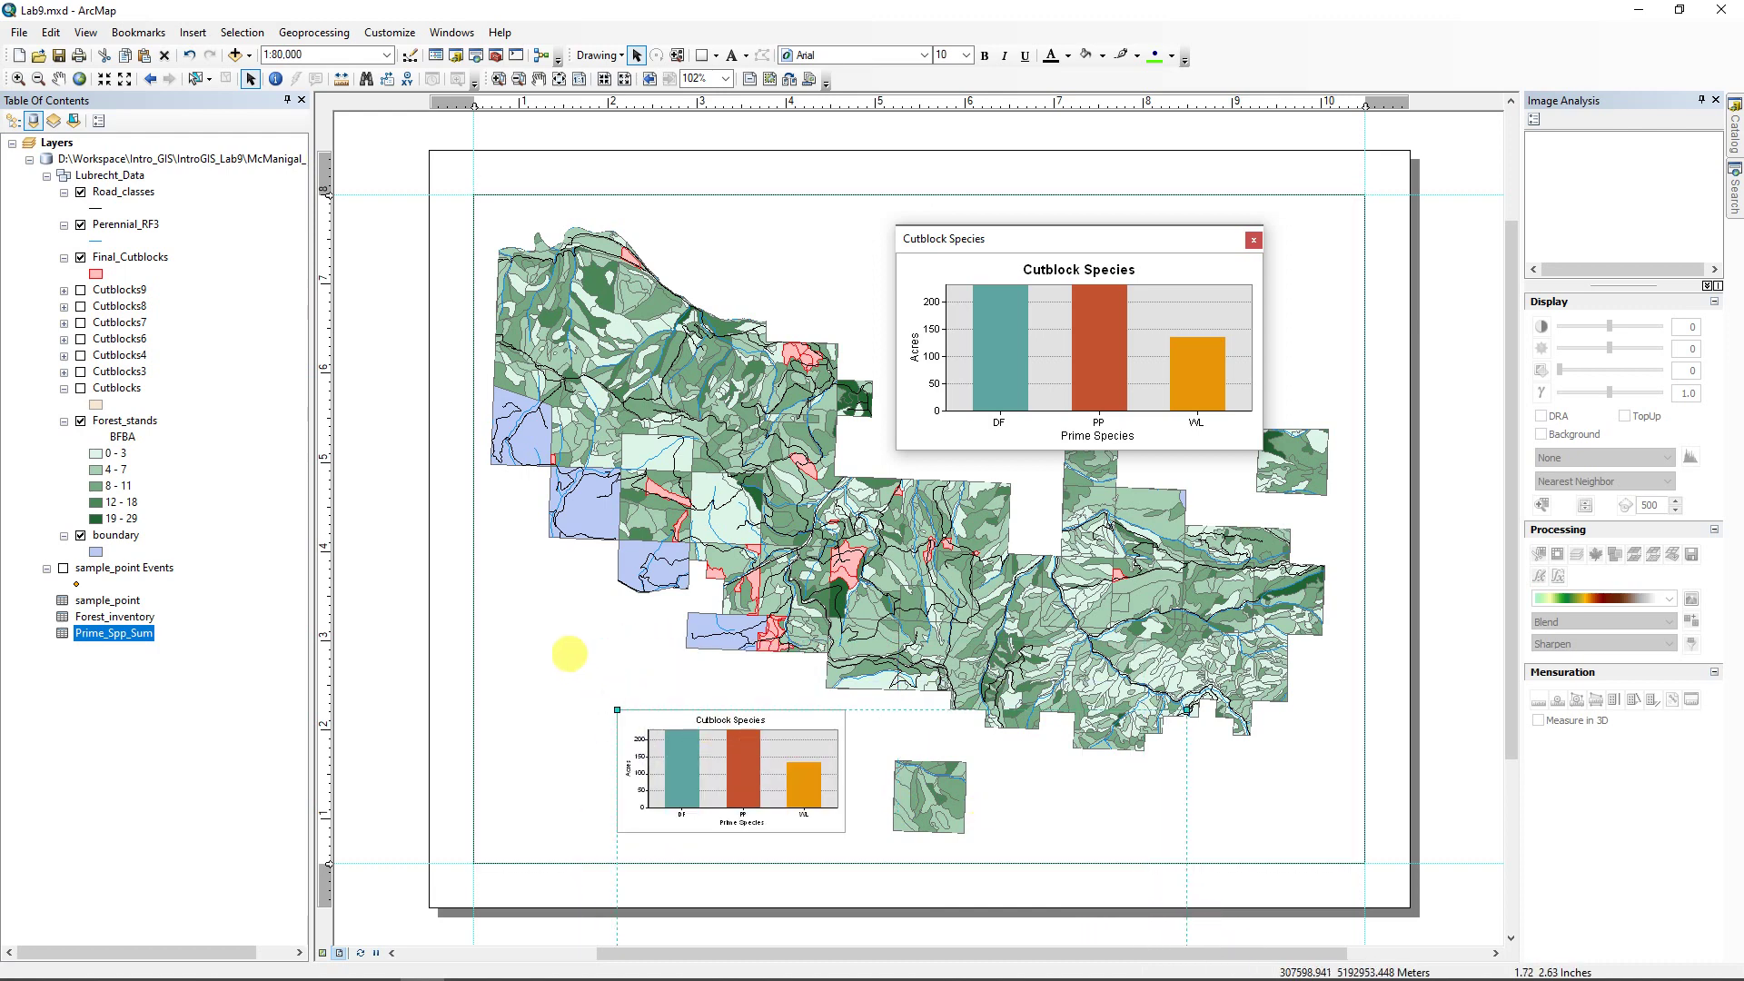
left_click_drag(681, 743, 754, 777)
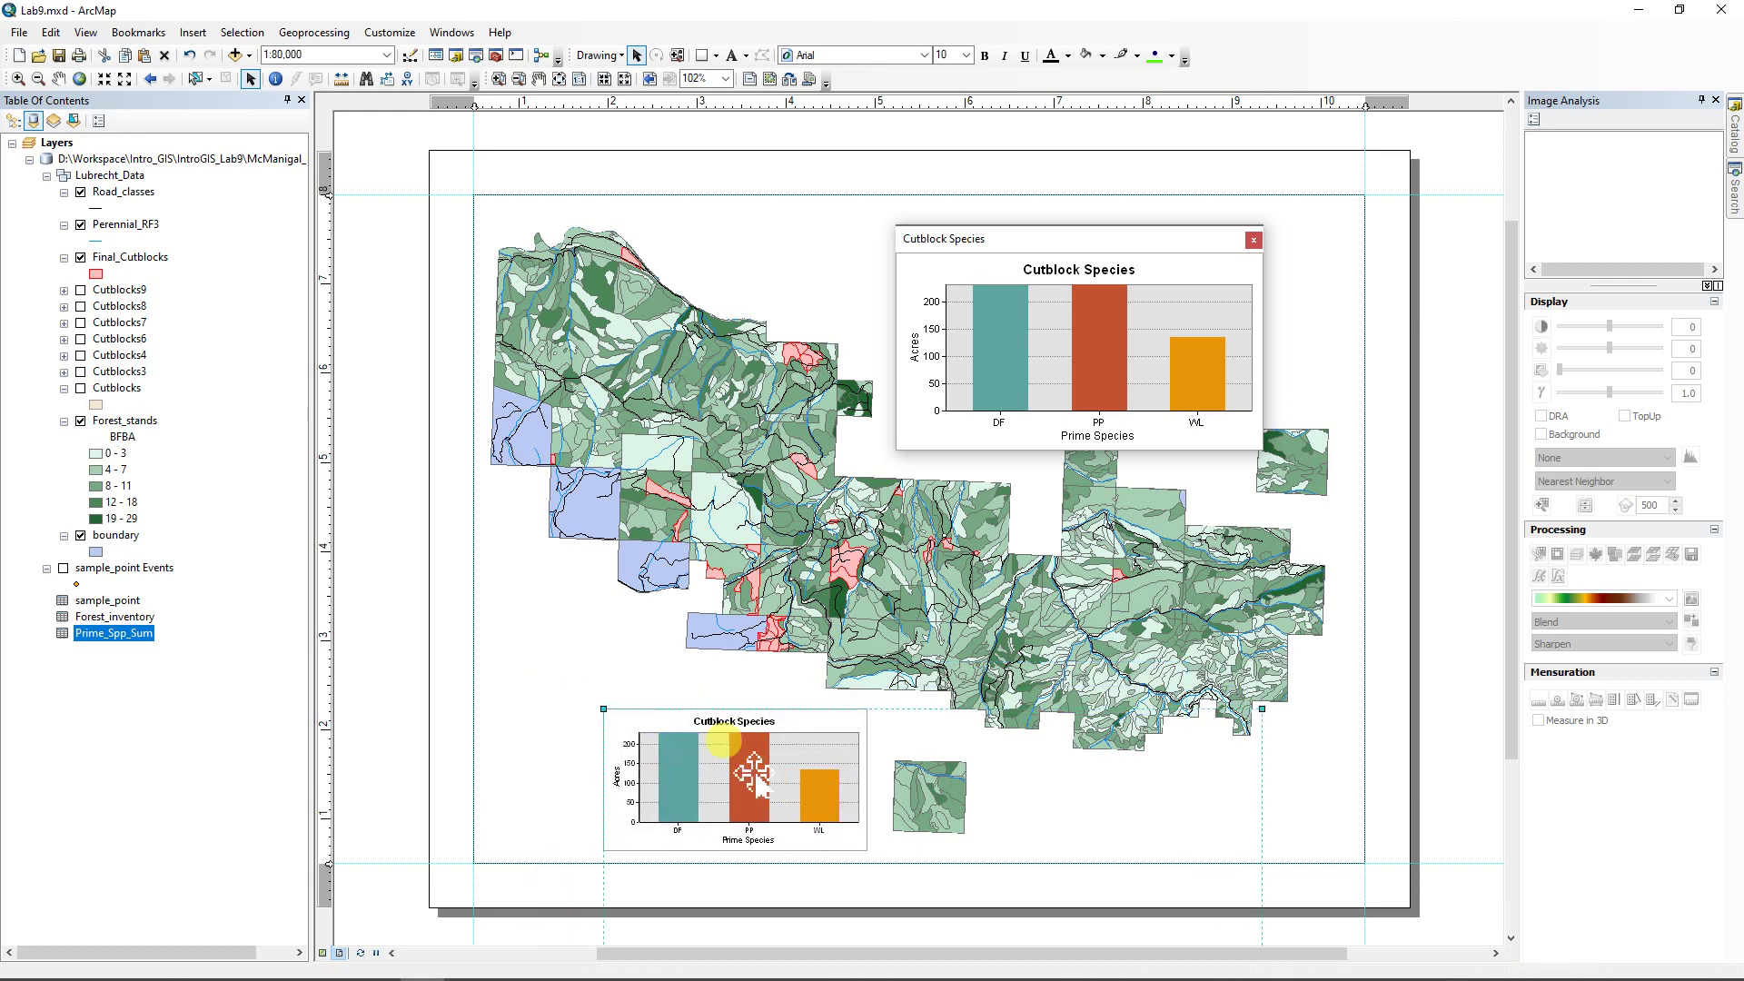
left_click(545, 607)
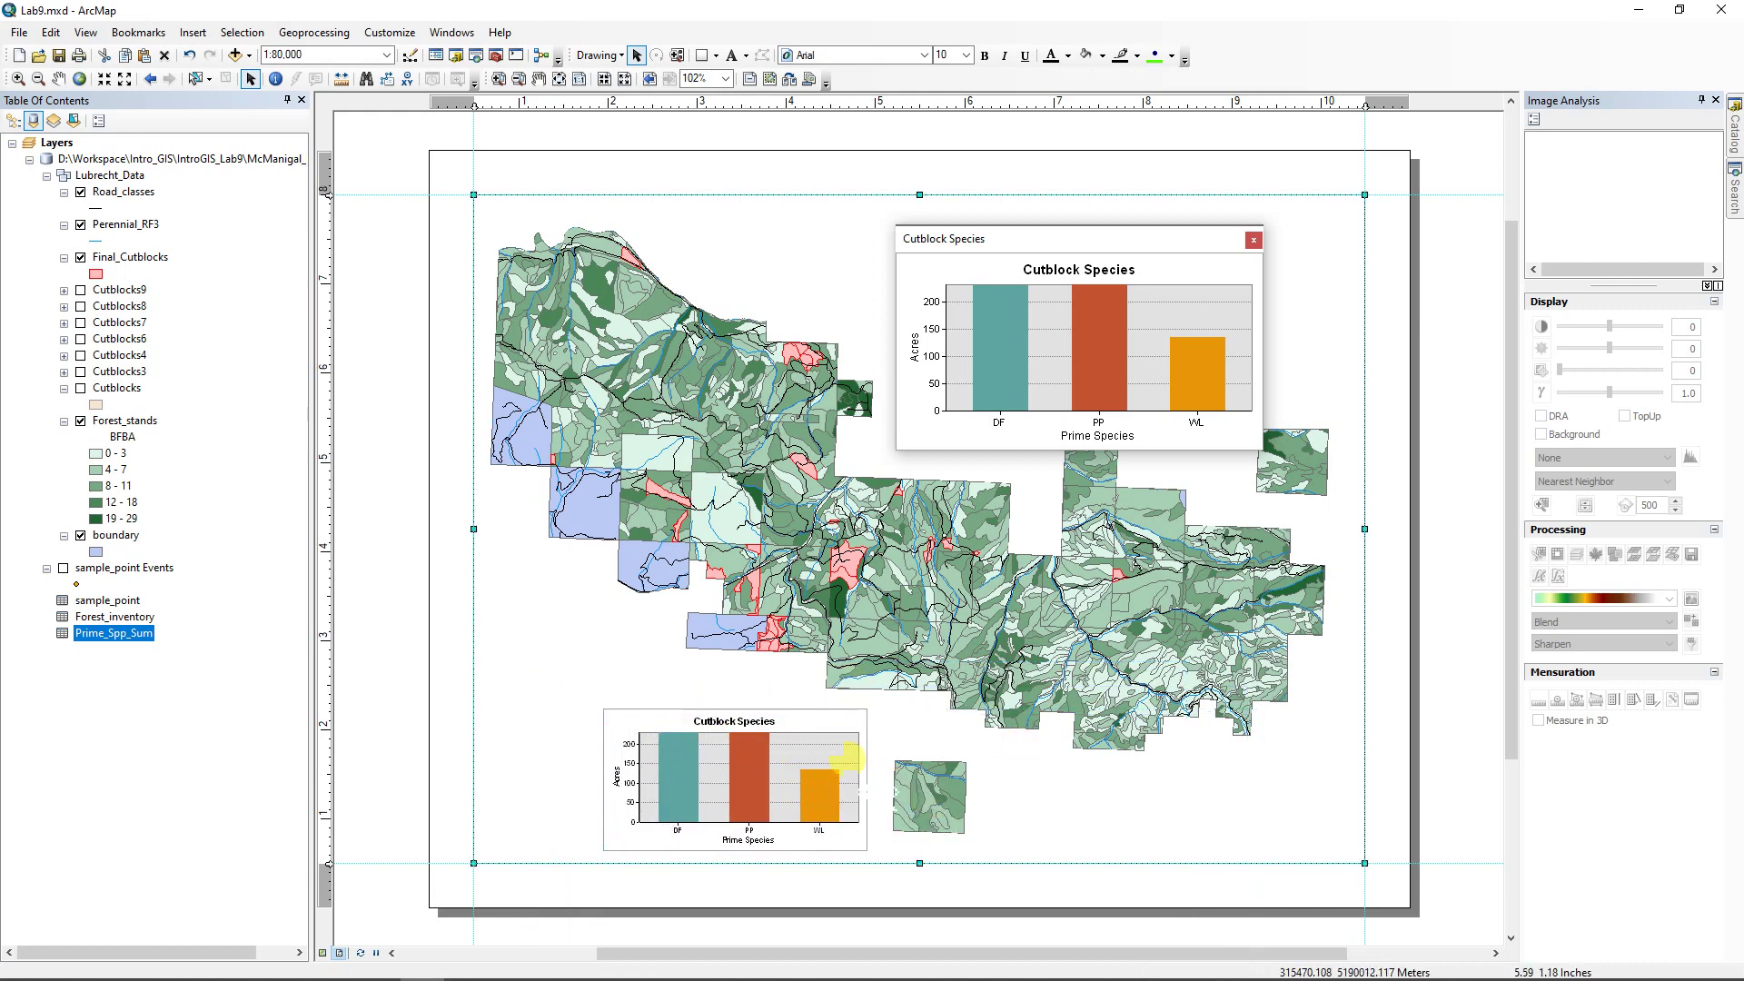
left_click(393, 656)
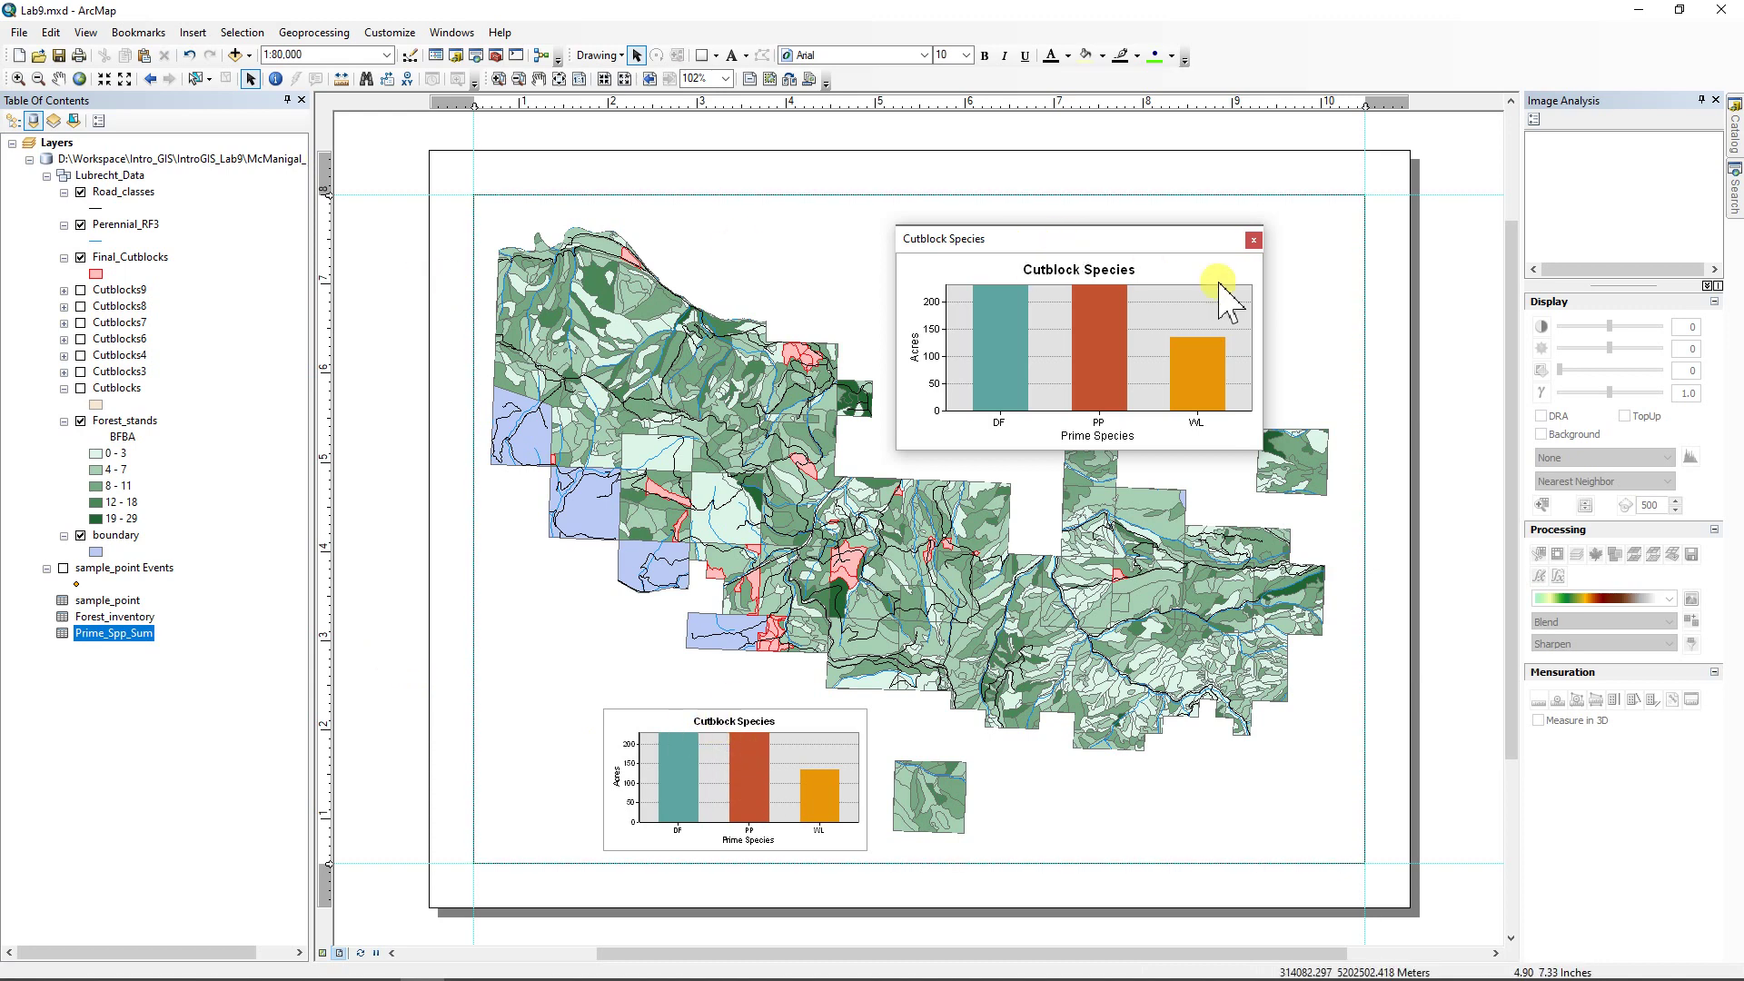
left_click(1253, 240)
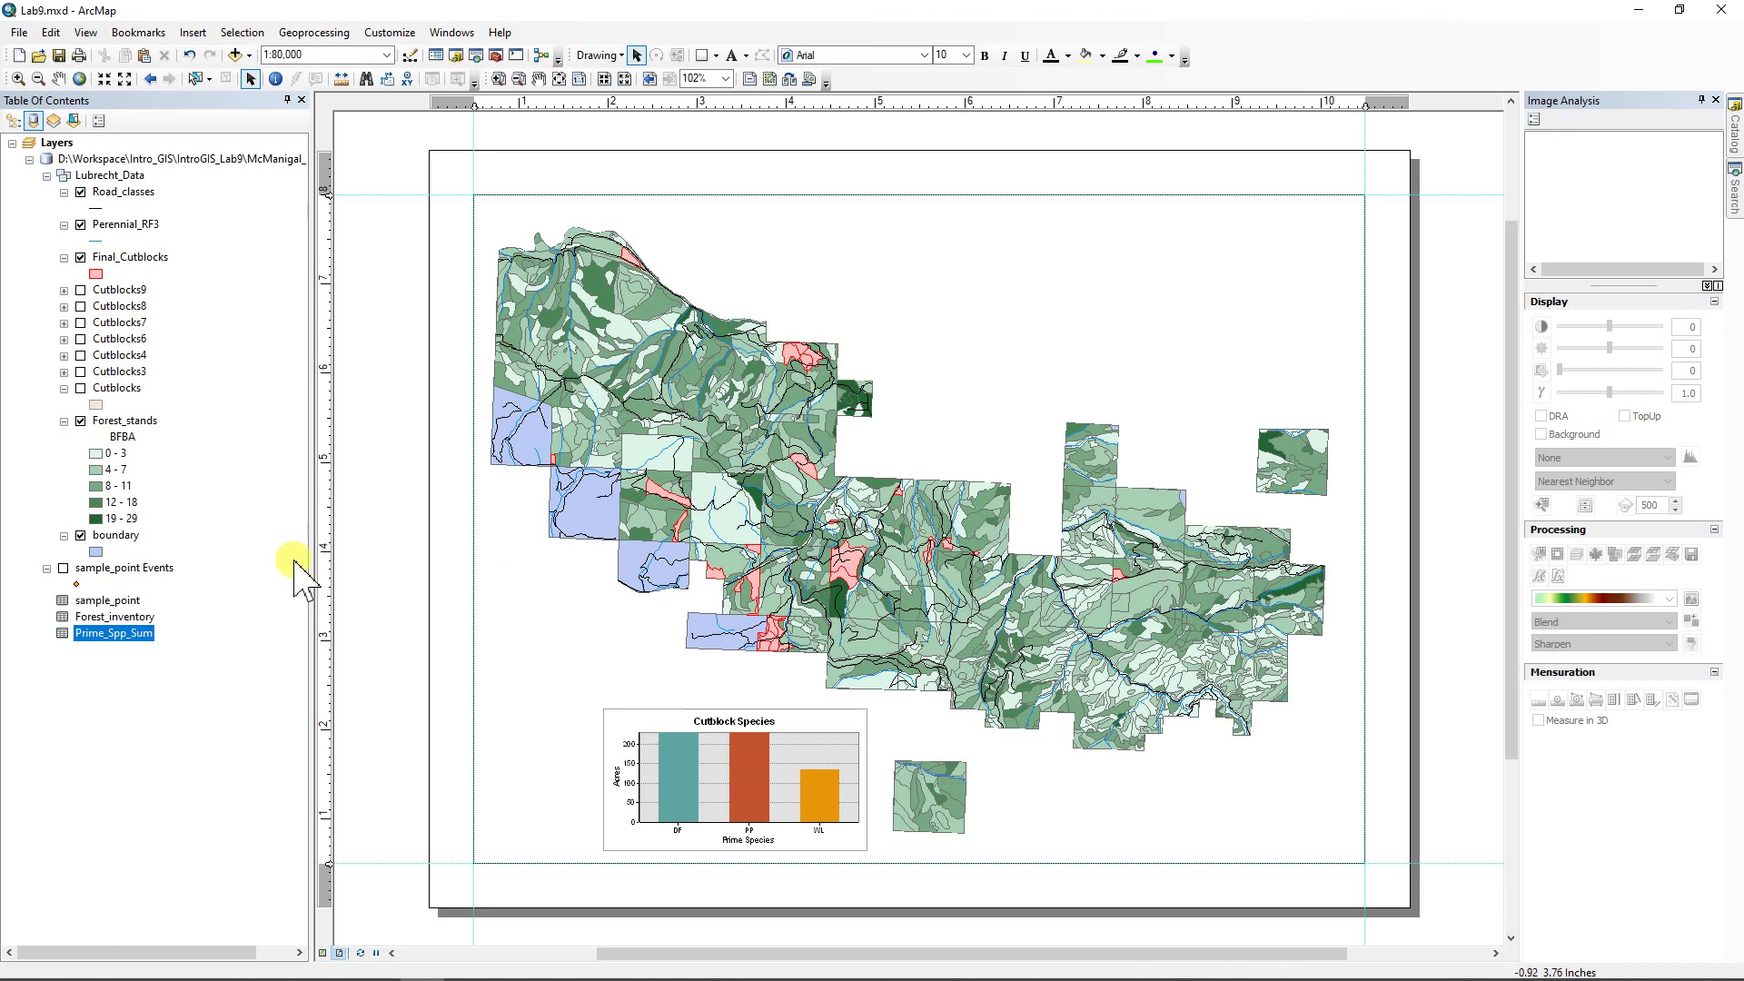
- Select the Final_Cutblocks layer and open its attribute table with Ctrl+T
left_click(116, 259)
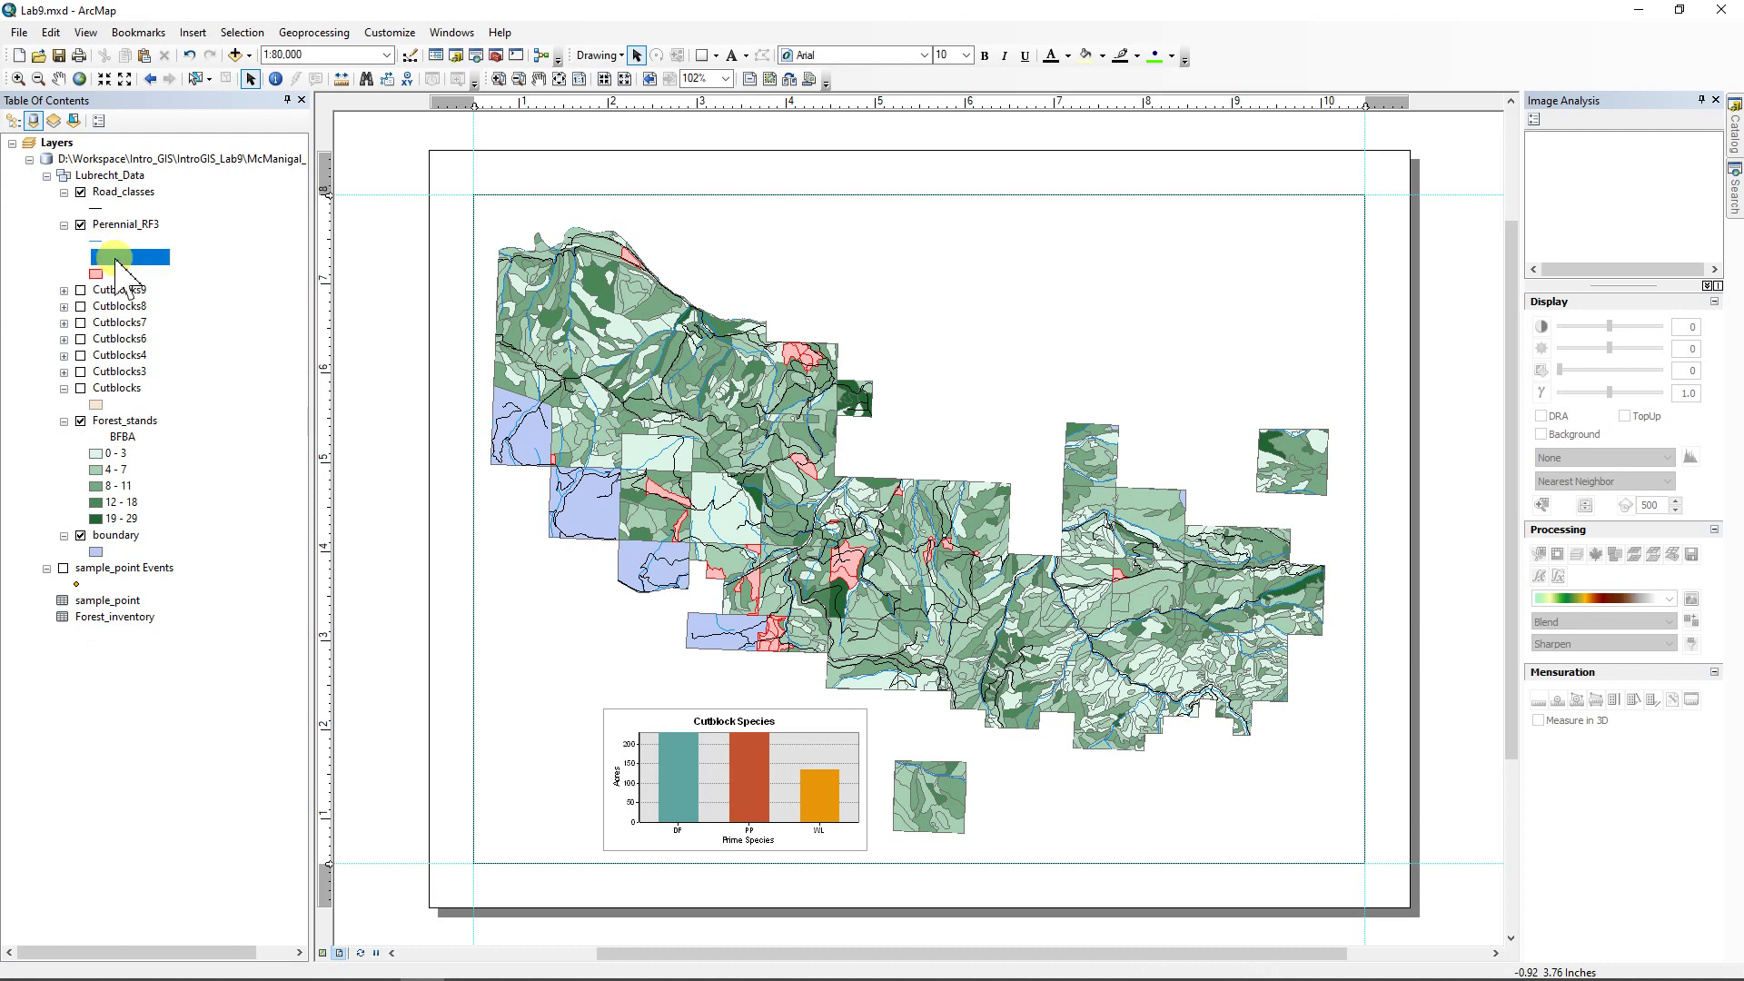
key("ctrl+t")
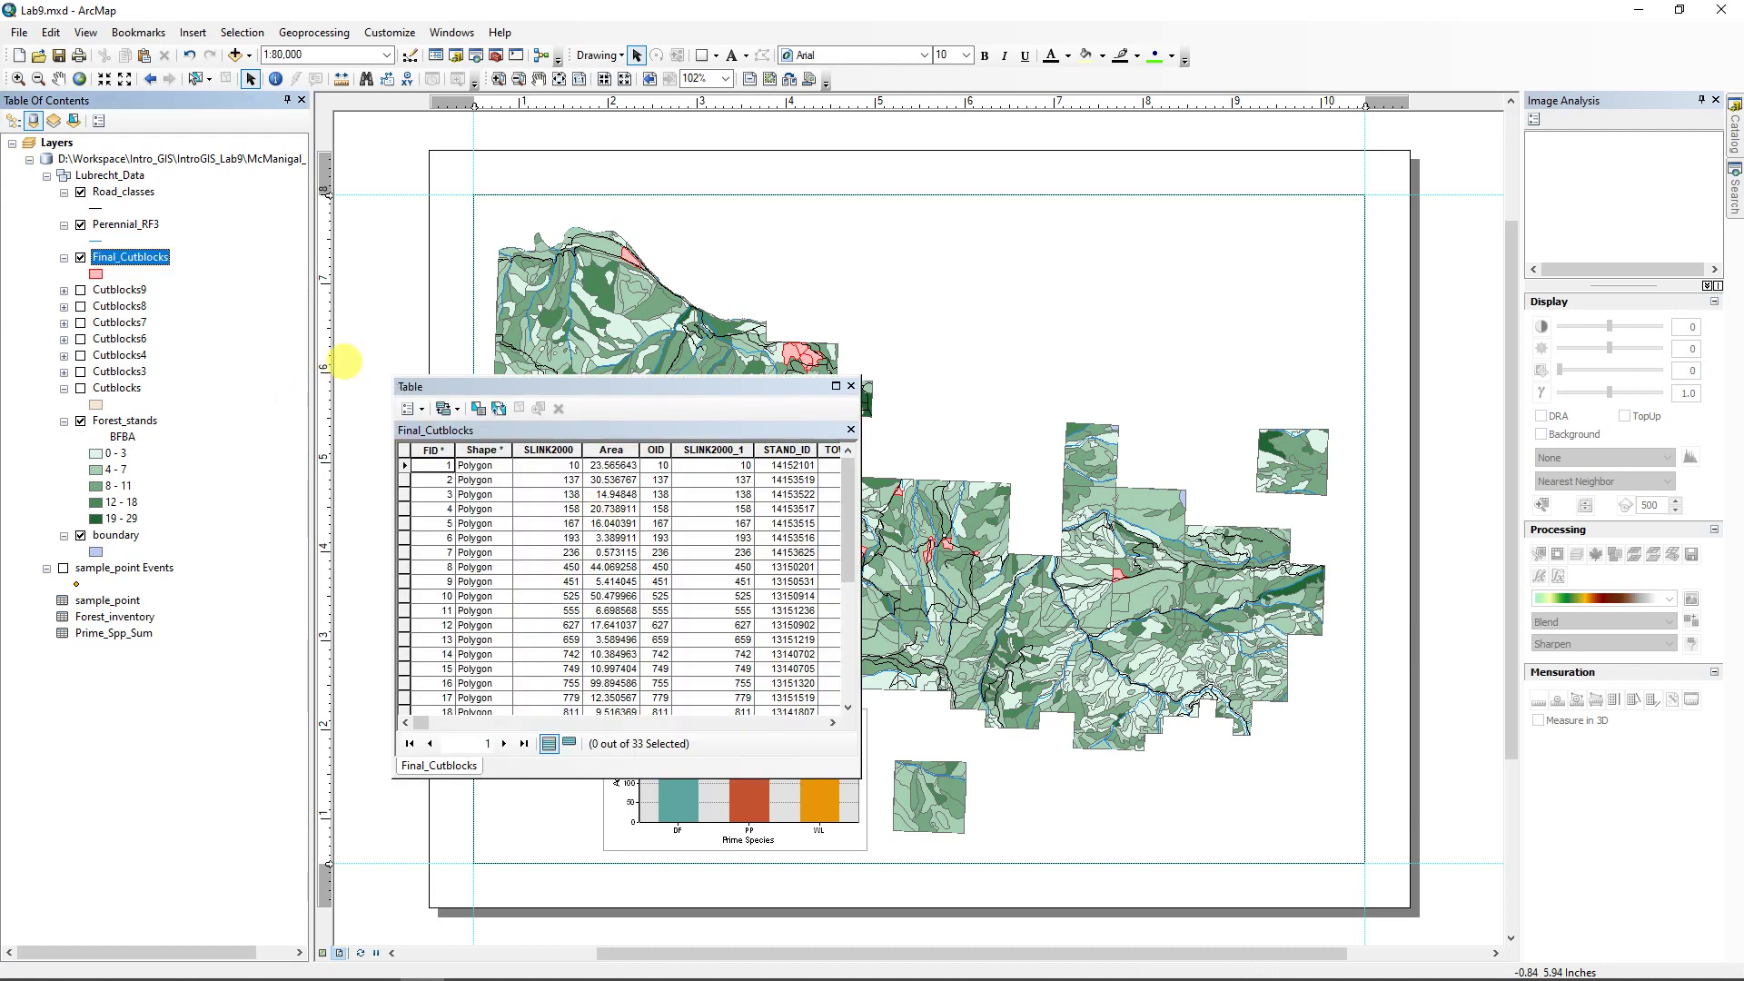
- Add a new Double field named Basal_Area to the Final_Cutblocks table
left_click(408, 409)
left_click(473, 520)
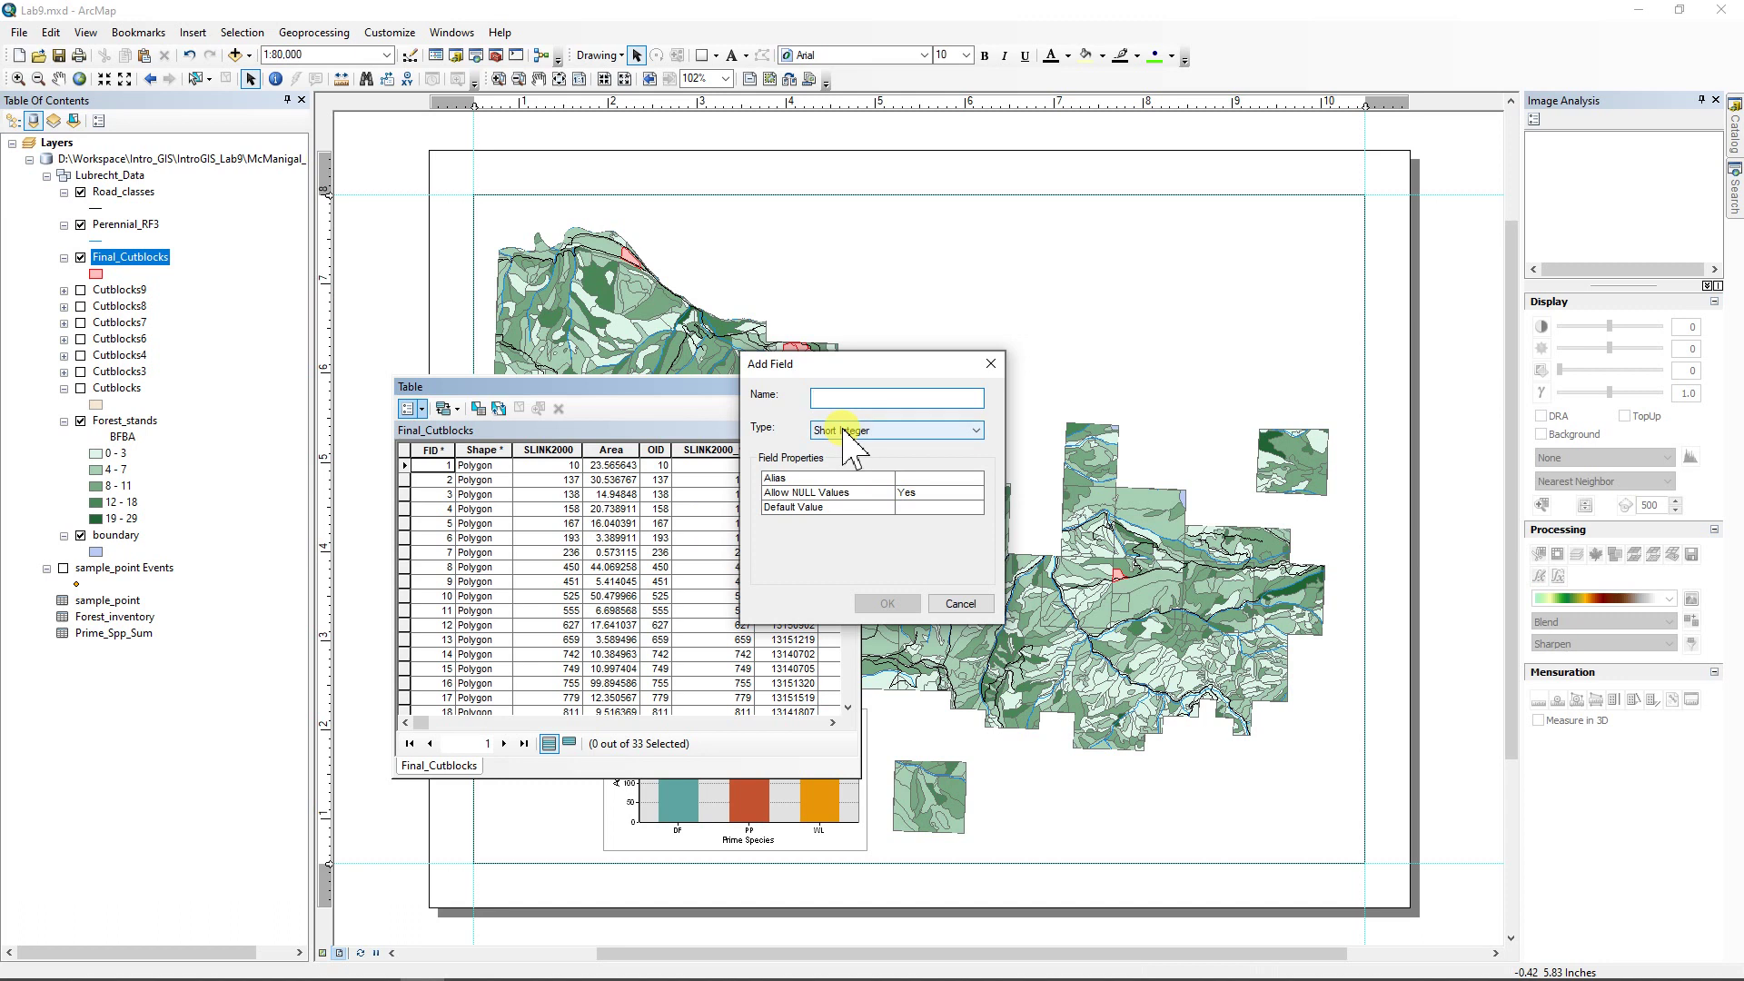
type("Basal_Area")
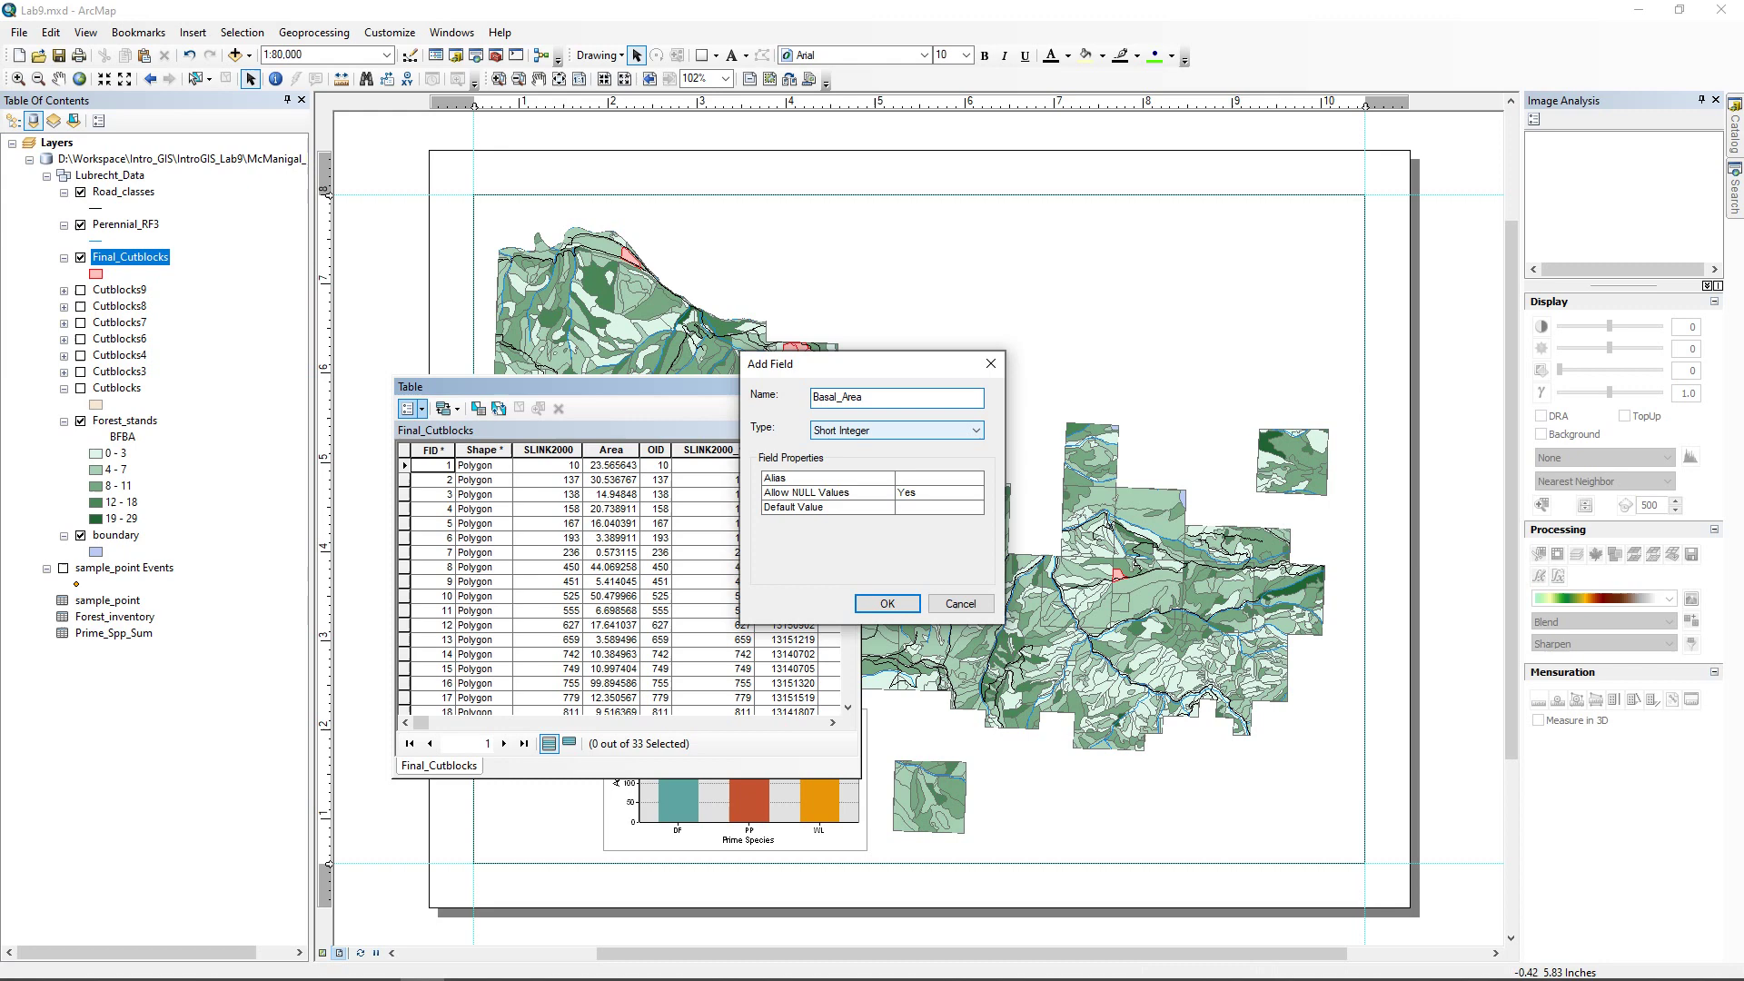
left_click(845, 438)
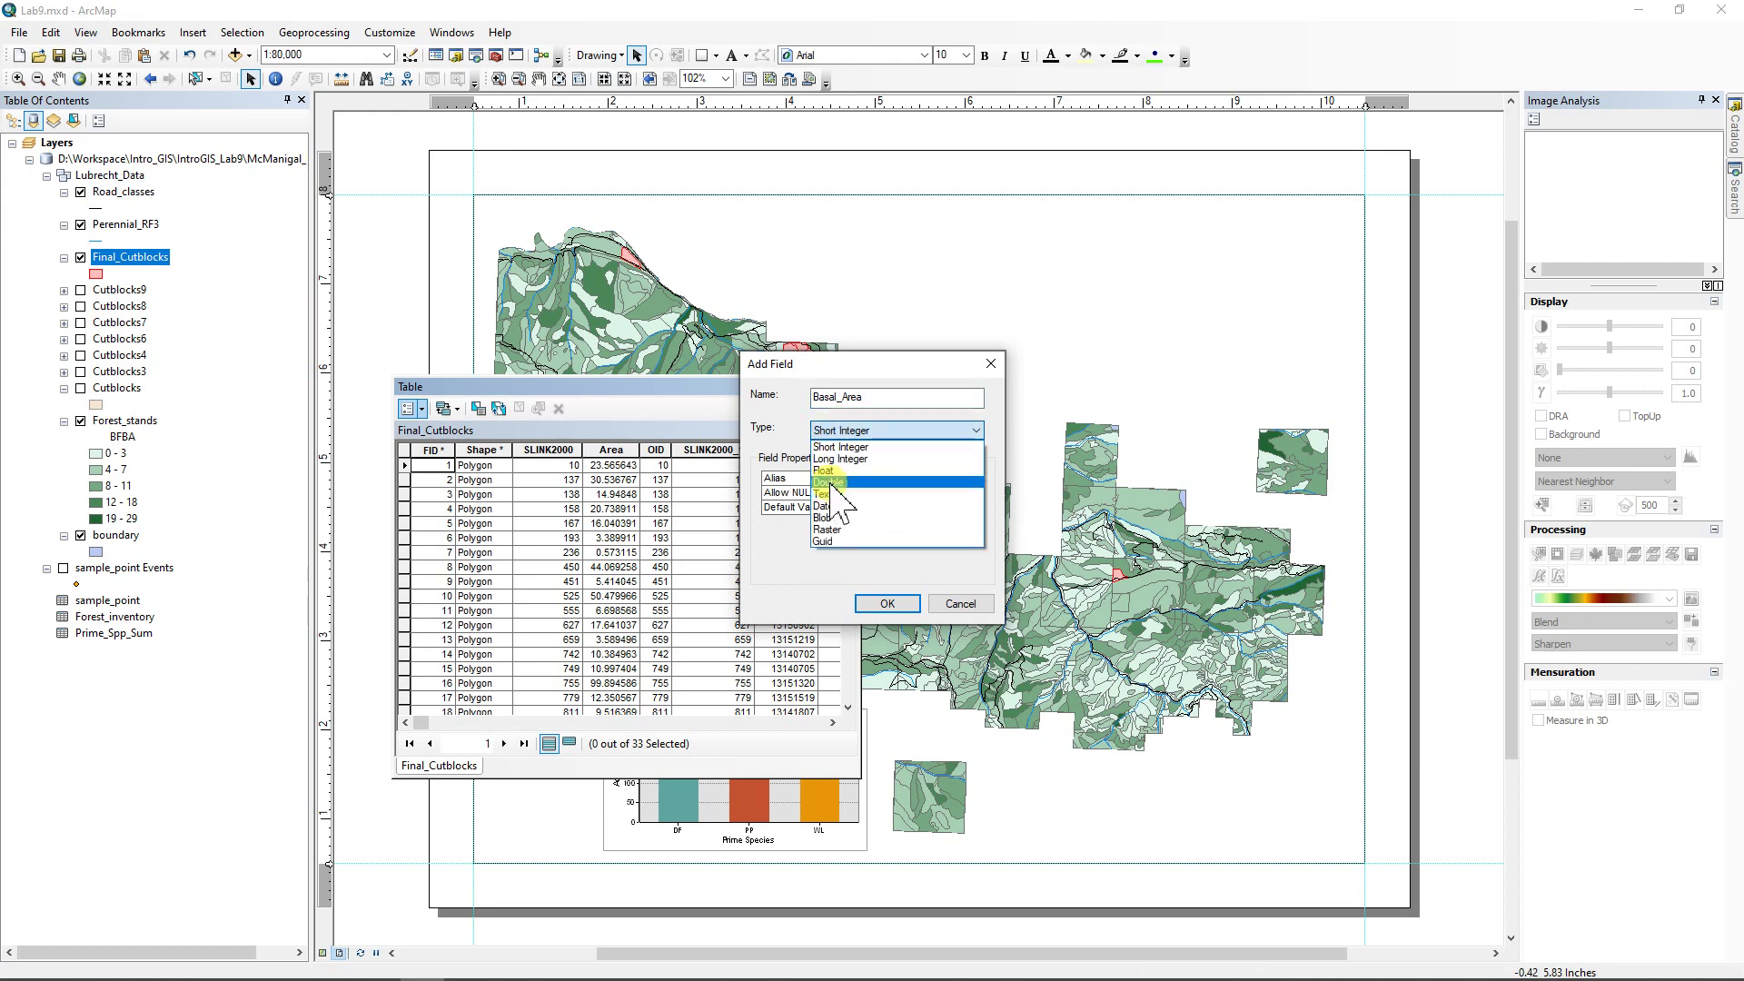
left_click(862, 484)
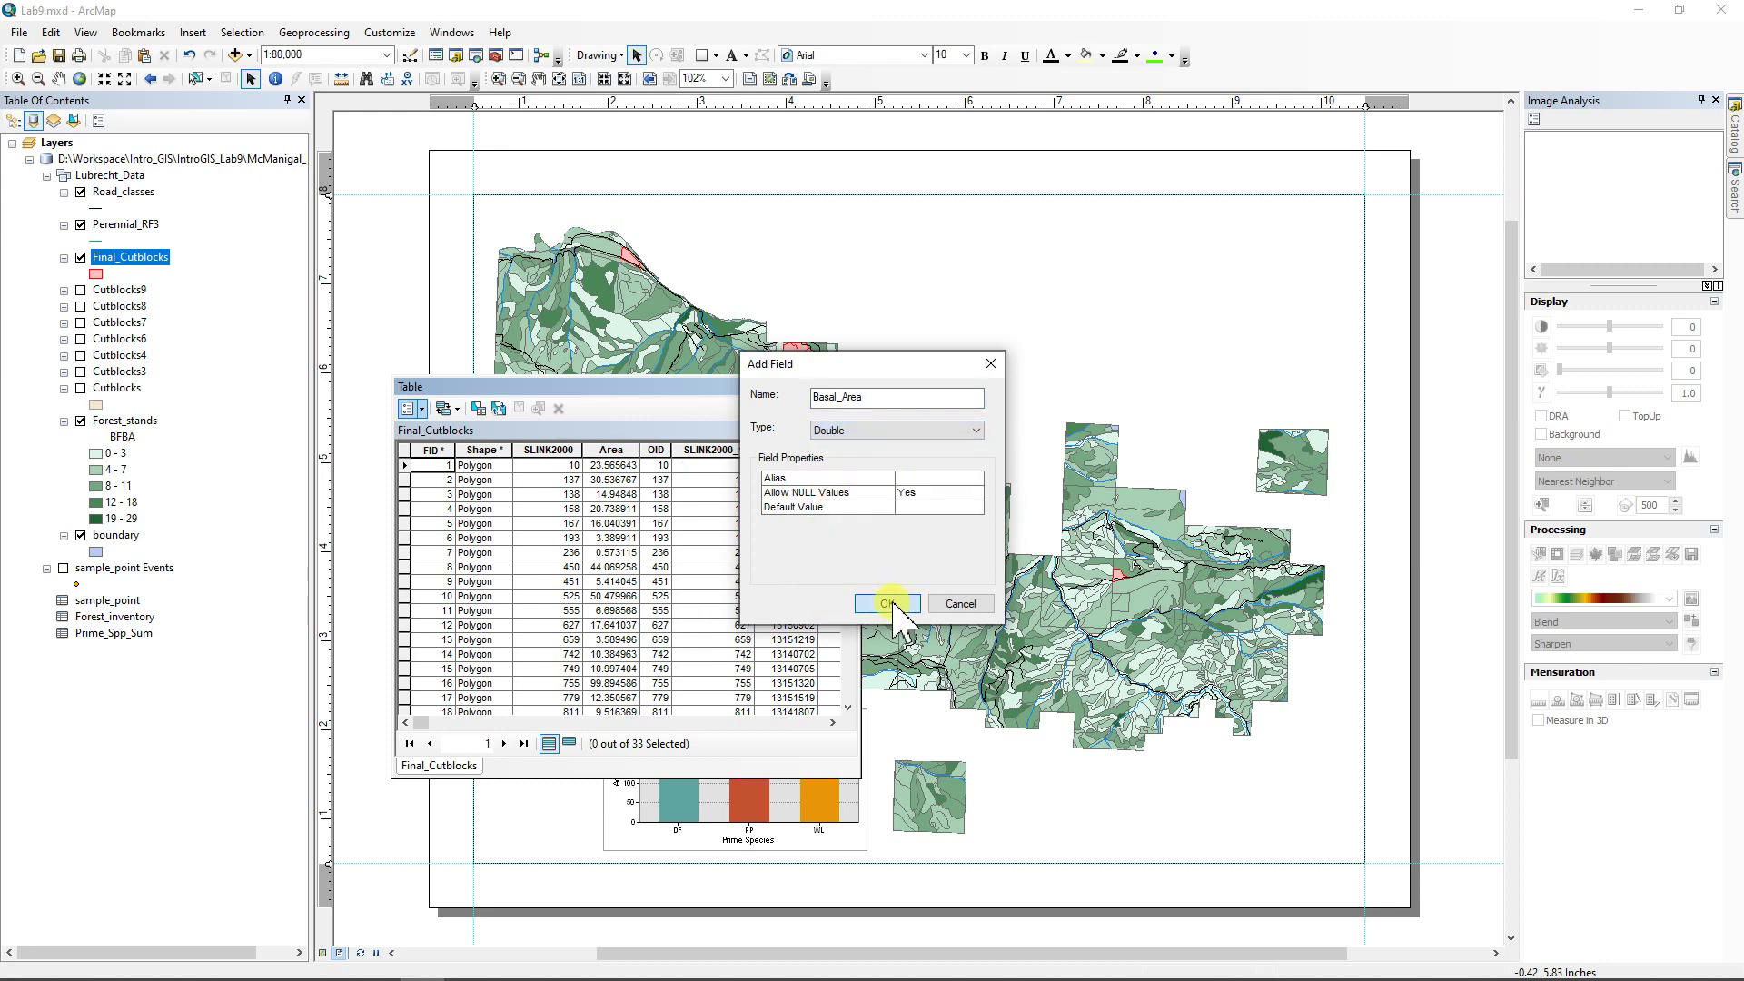
left_click(888, 603)
- Open the Field Calculator for Basal_Area, then bring up the inventory PDF in Acrobat
left_click_drag(417, 722, 823, 724)
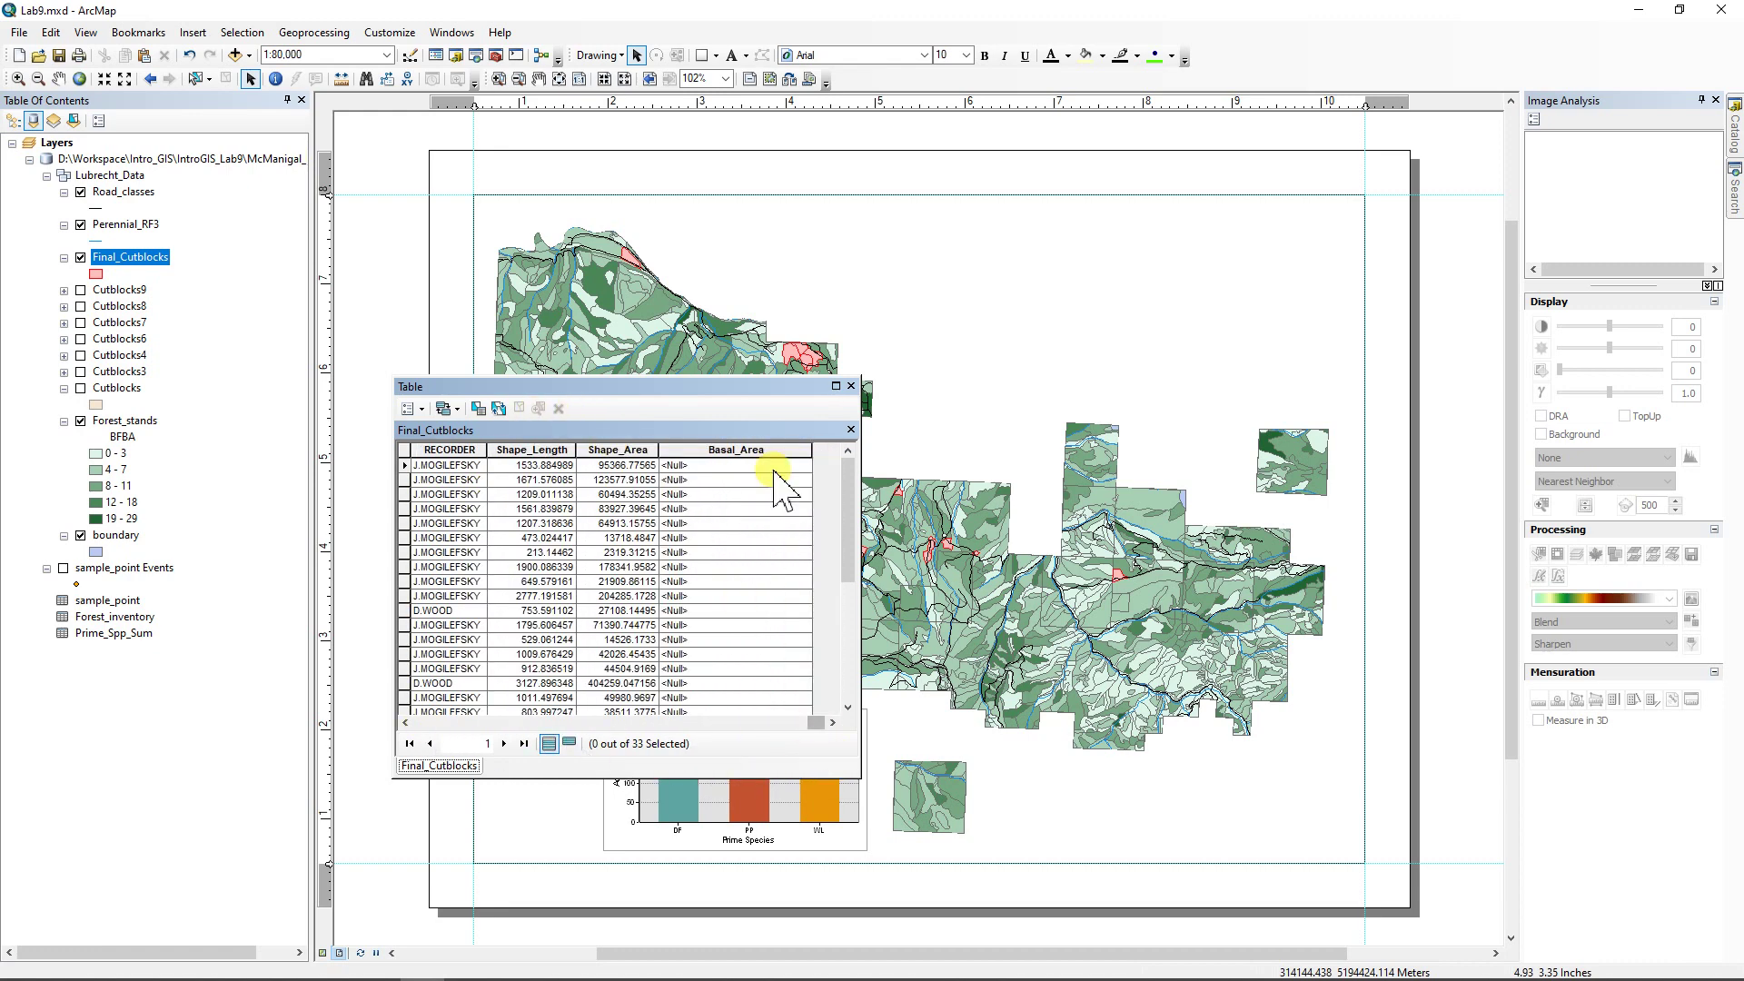
right_click(734, 451)
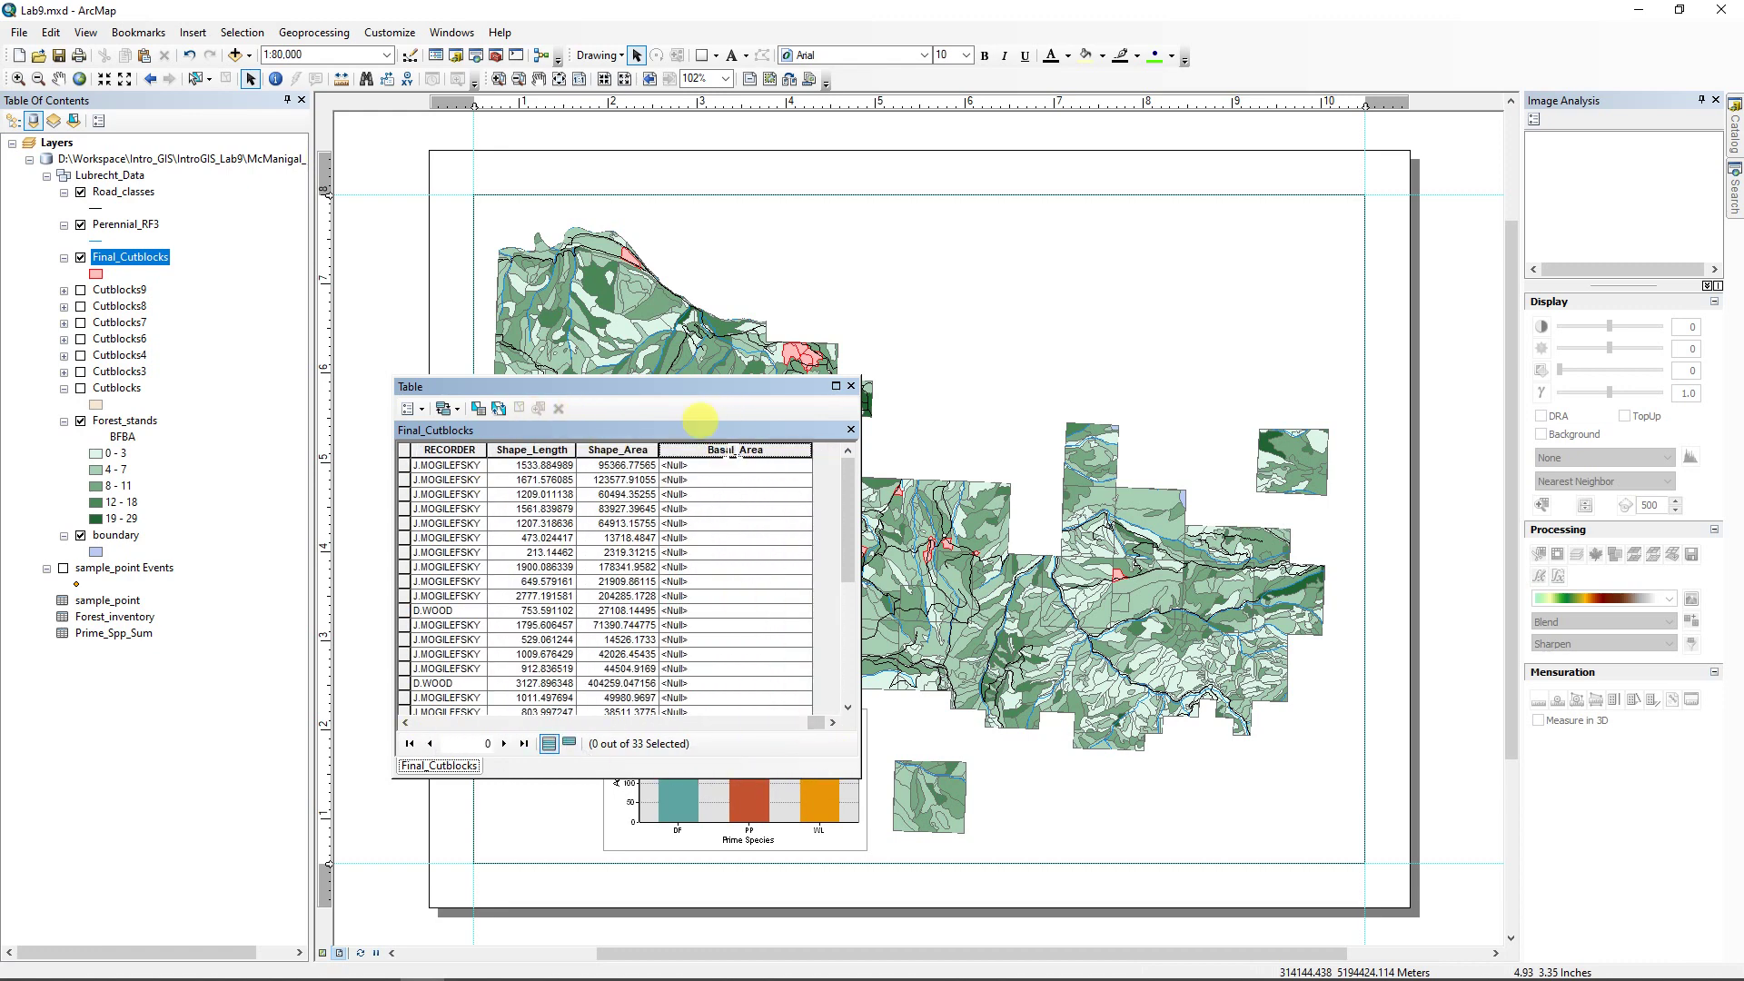
left_click(781, 569)
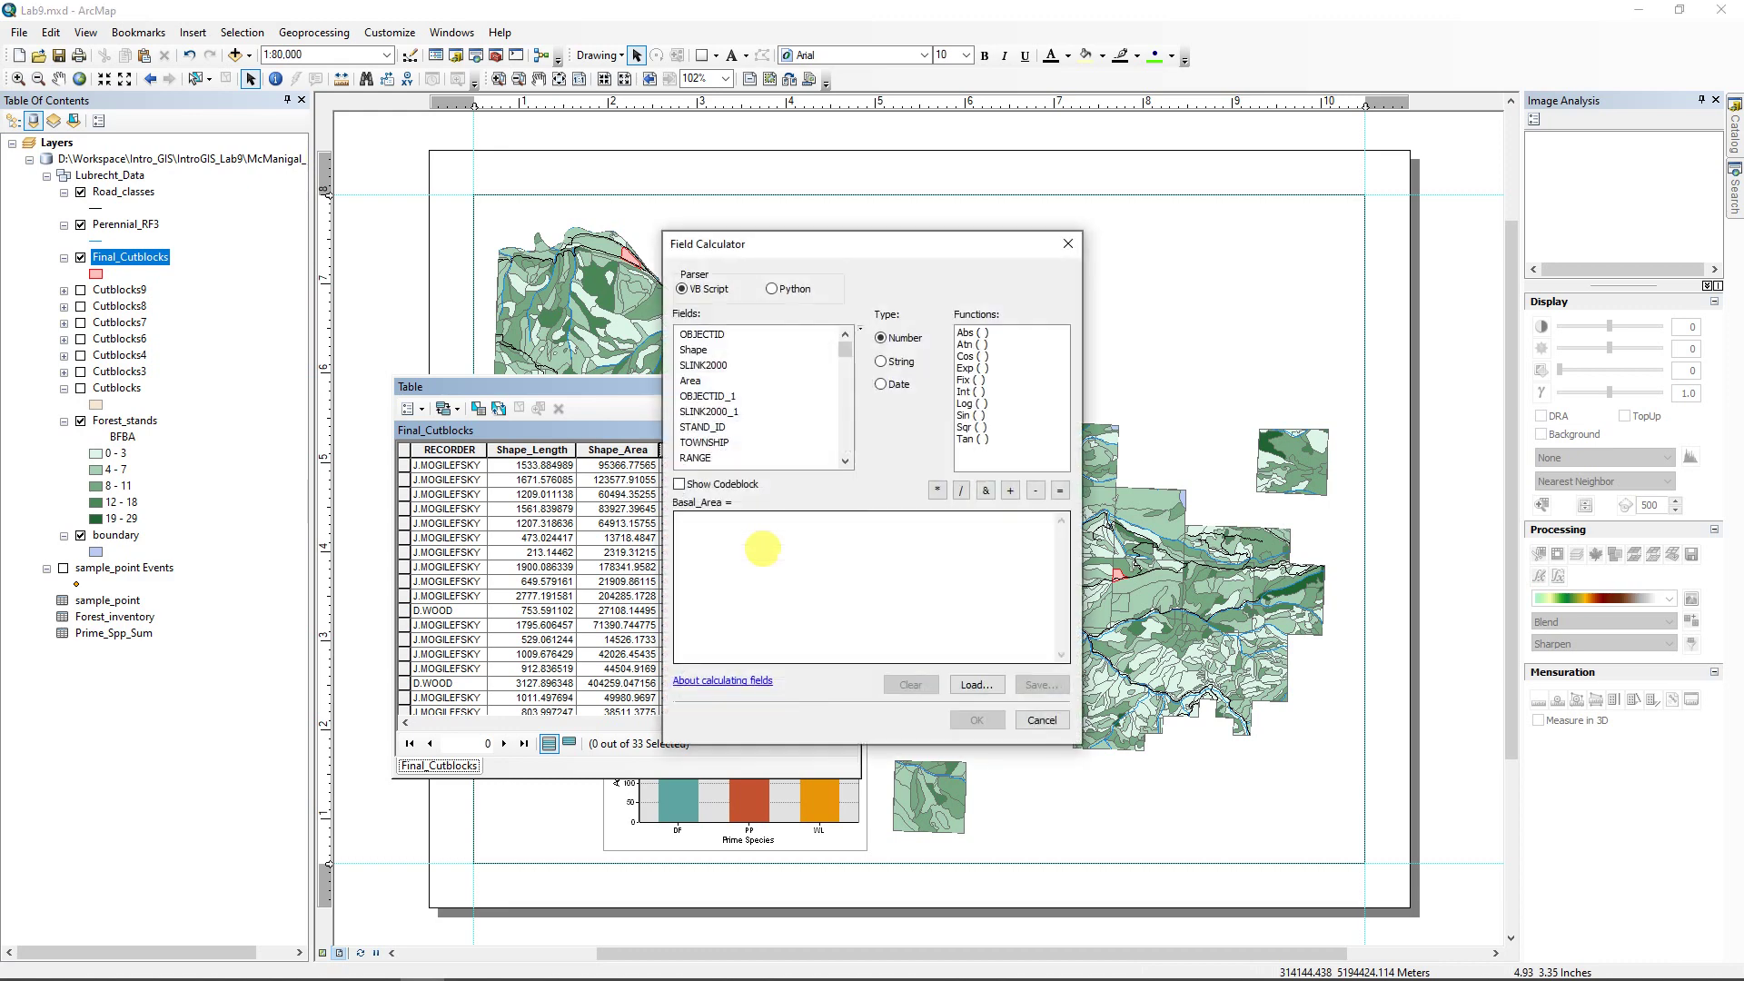
left_click(722, 523)
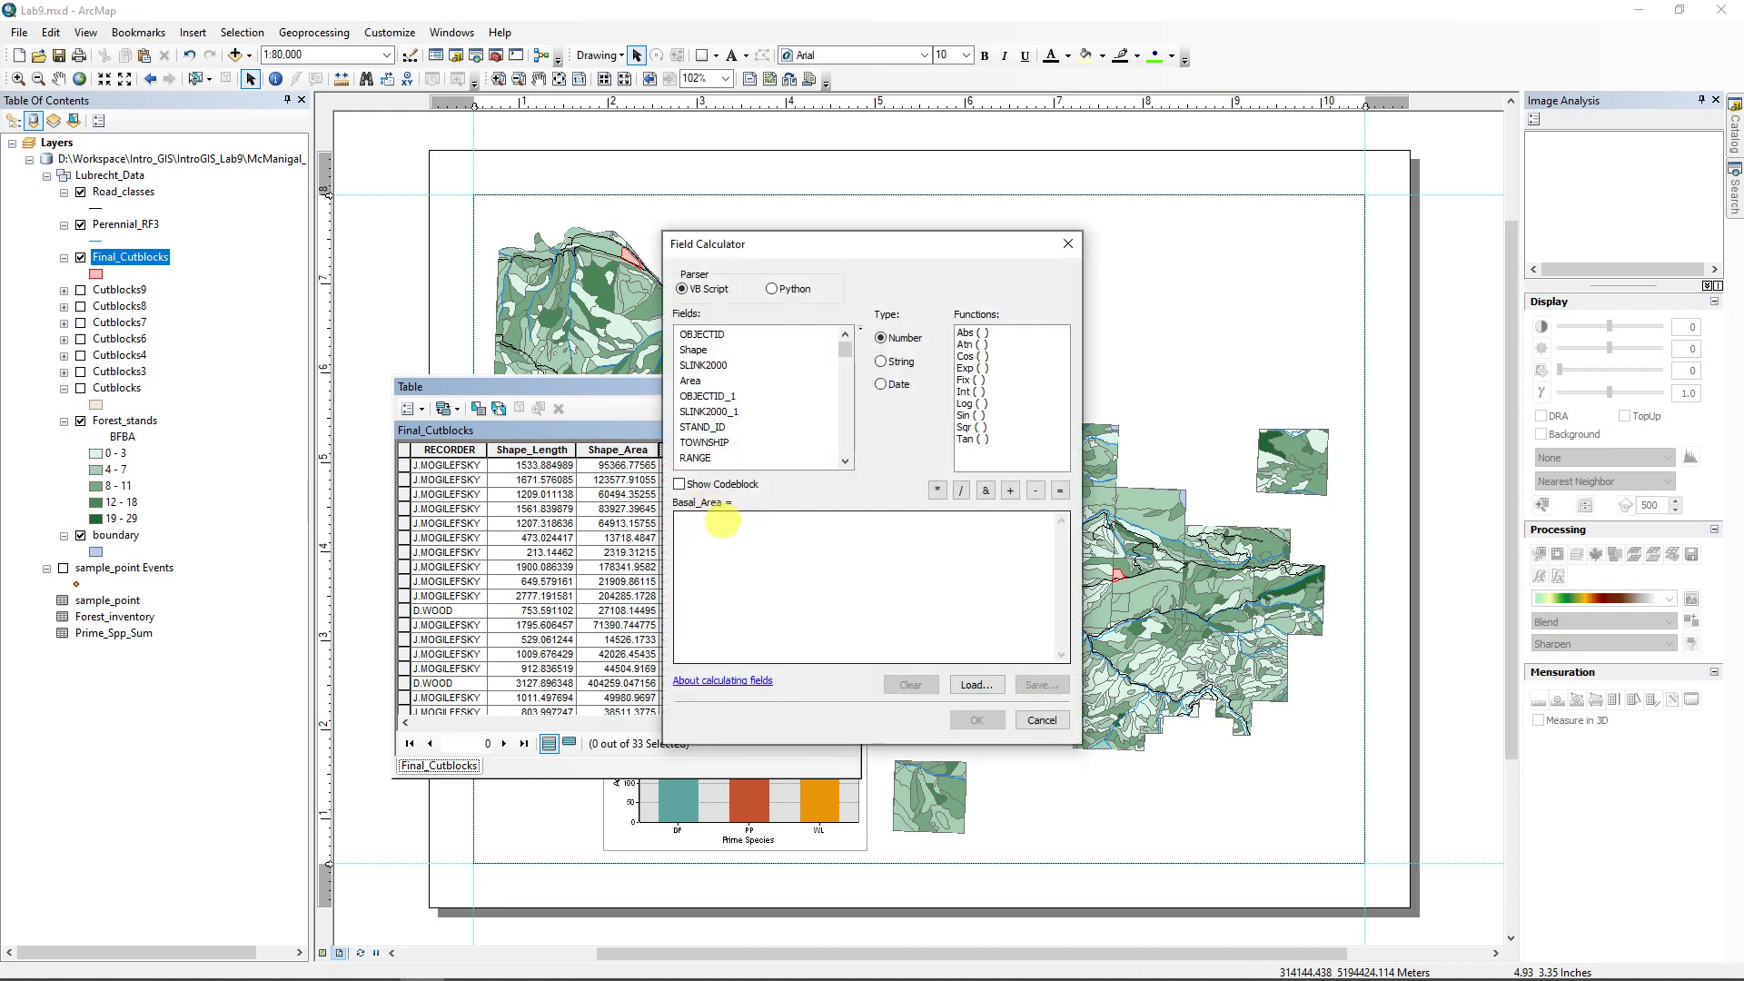
left_click(464, 965)
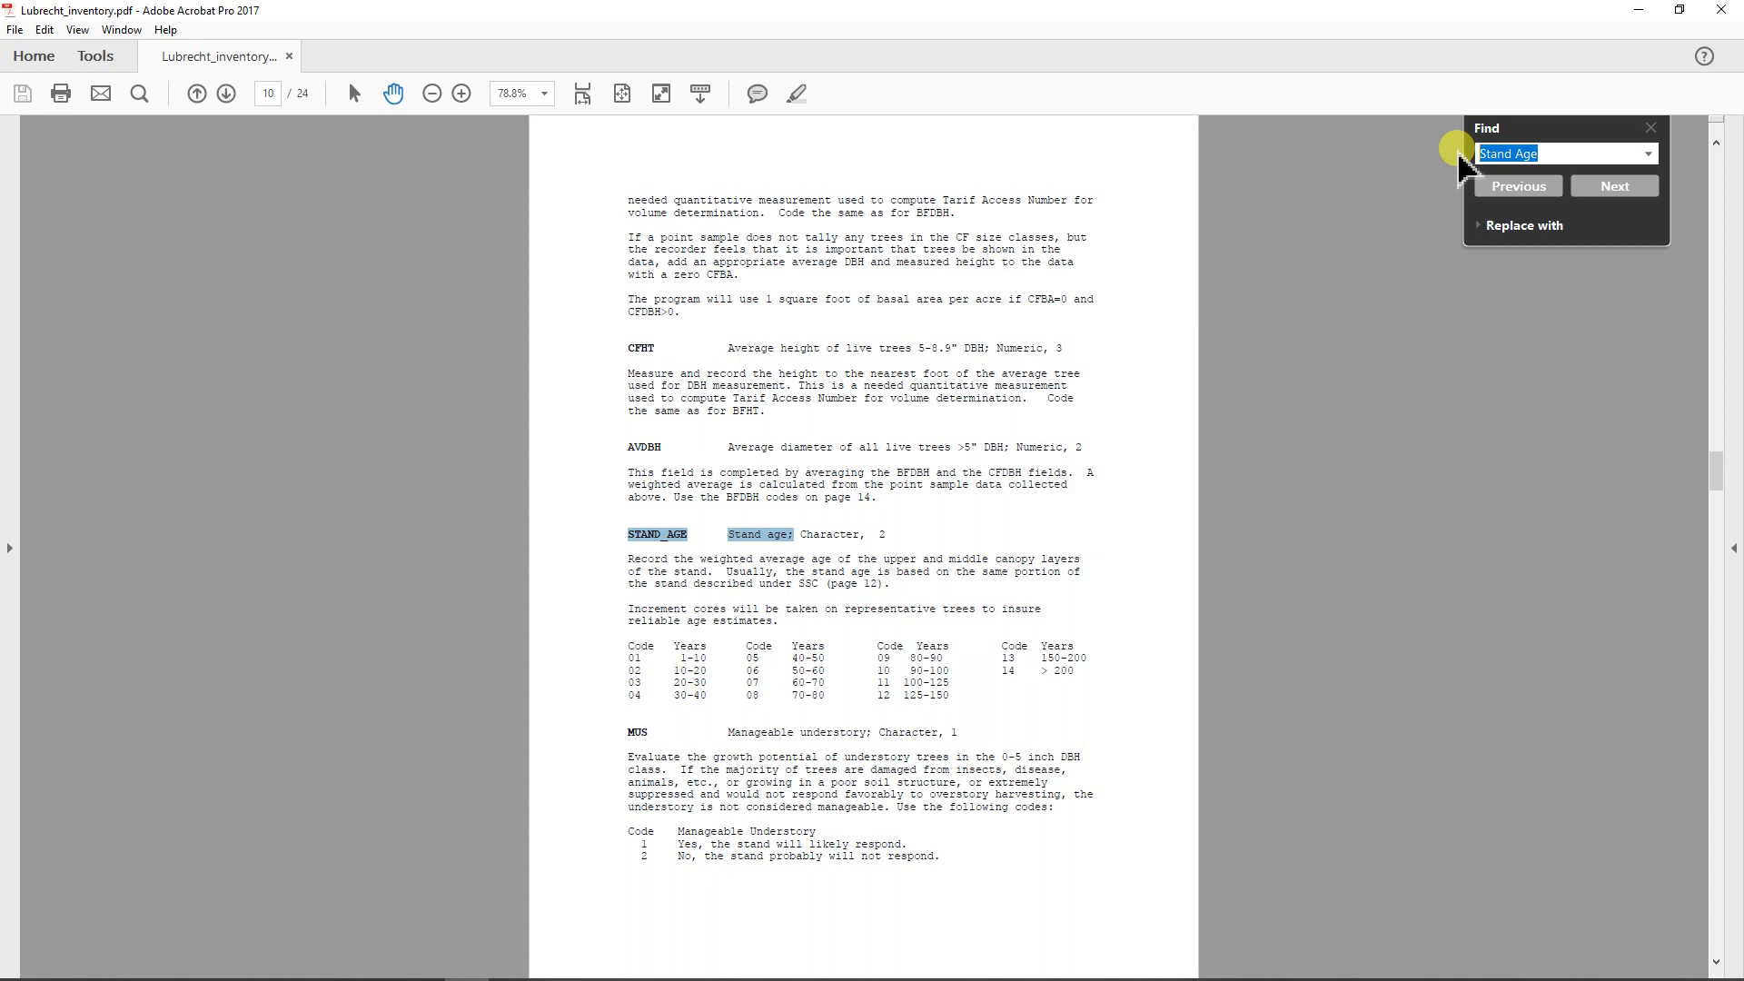
- Search Lubrecht_inventory.pdf for 'Basal Area' and step through the matches
type("Ba")
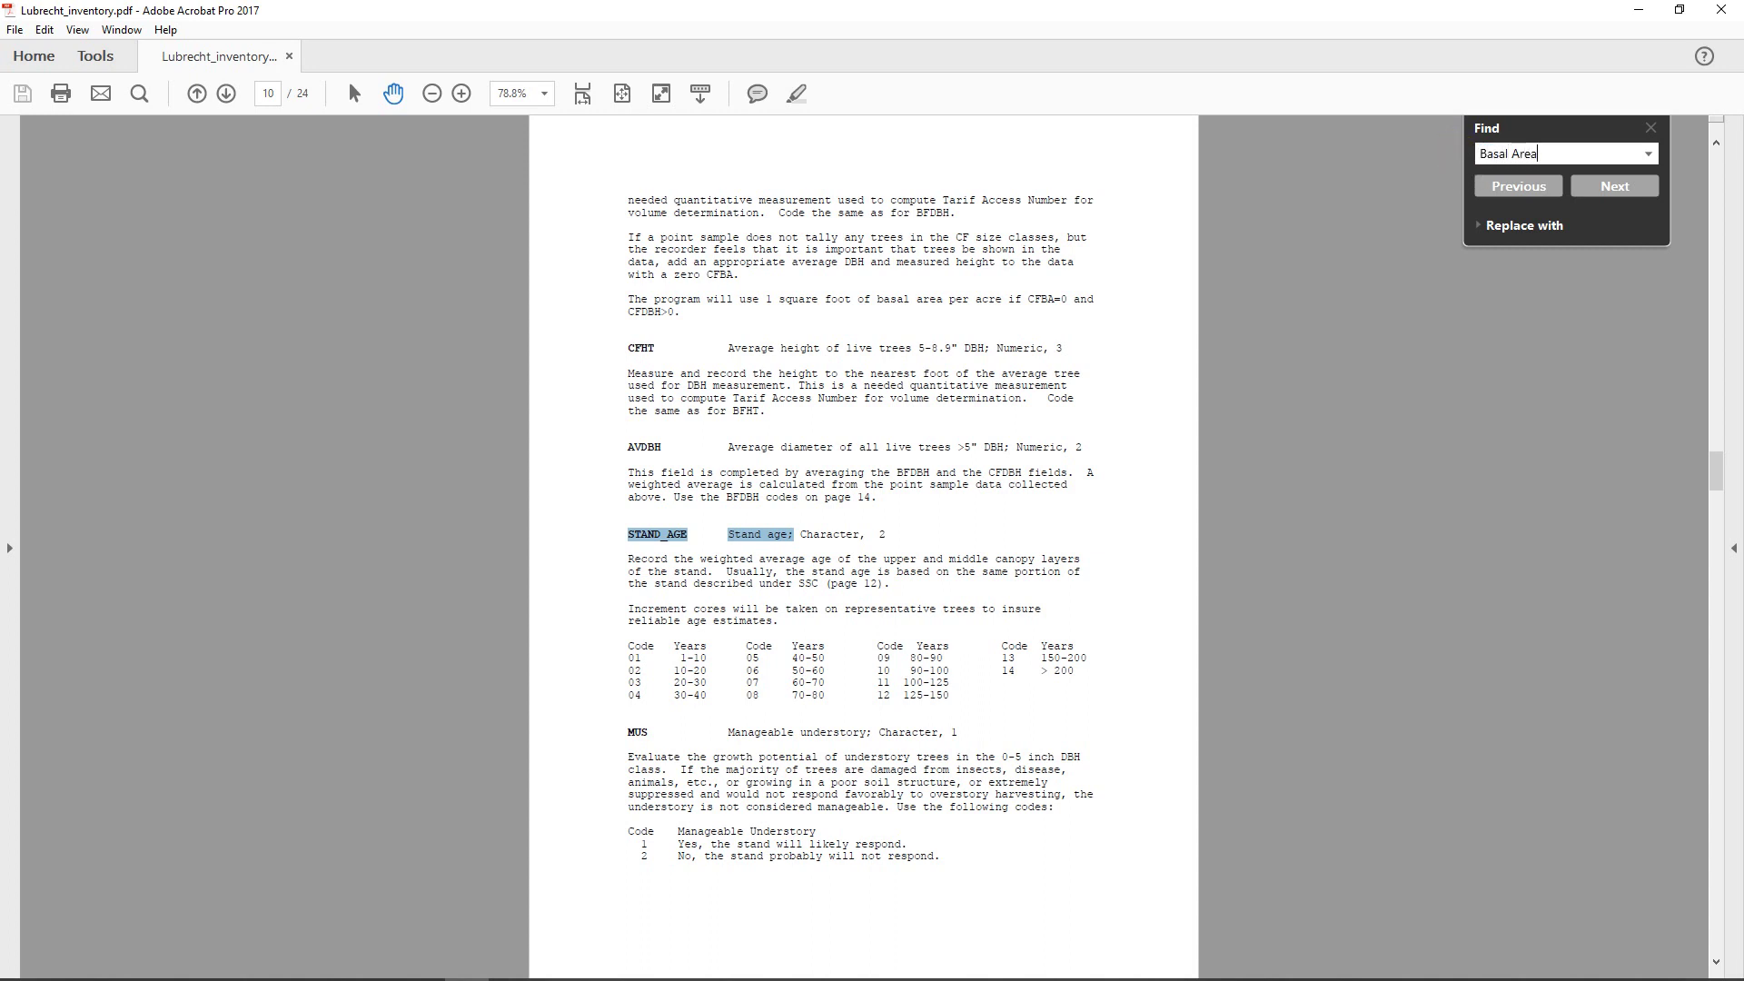
type("sal Area")
key("Return")
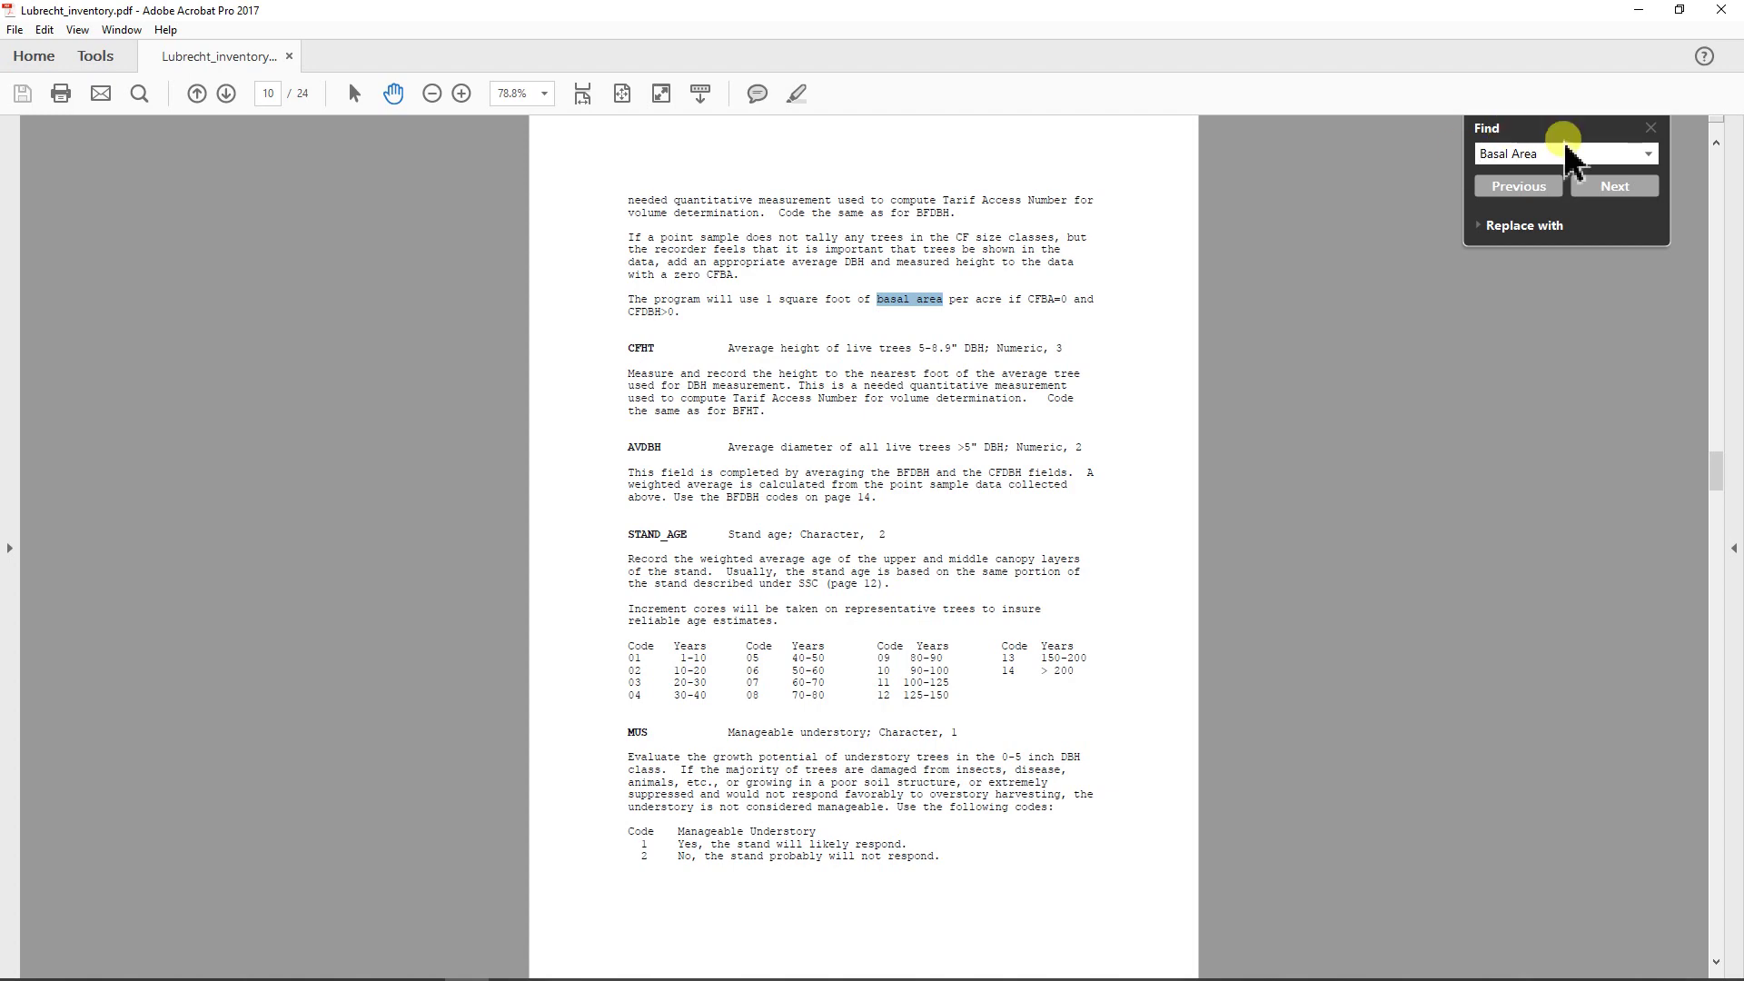
left_click(1616, 186)
left_click(1615, 186)
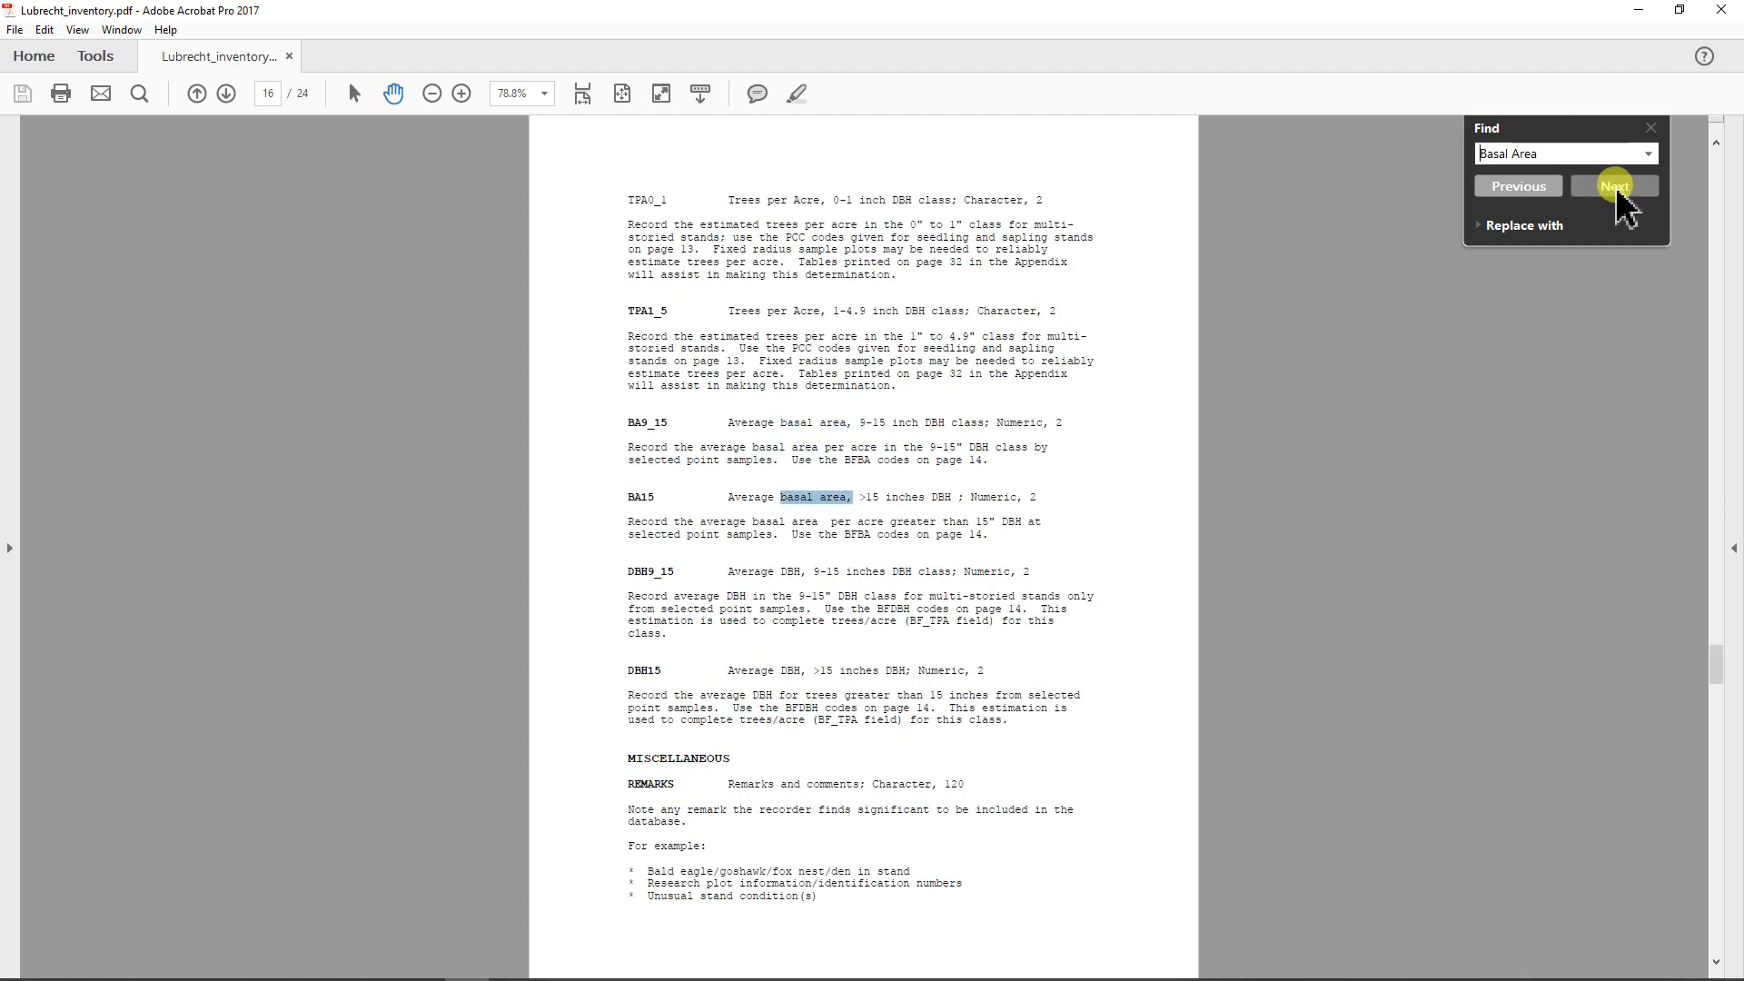
left_click(1615, 186)
left_click(1615, 186)
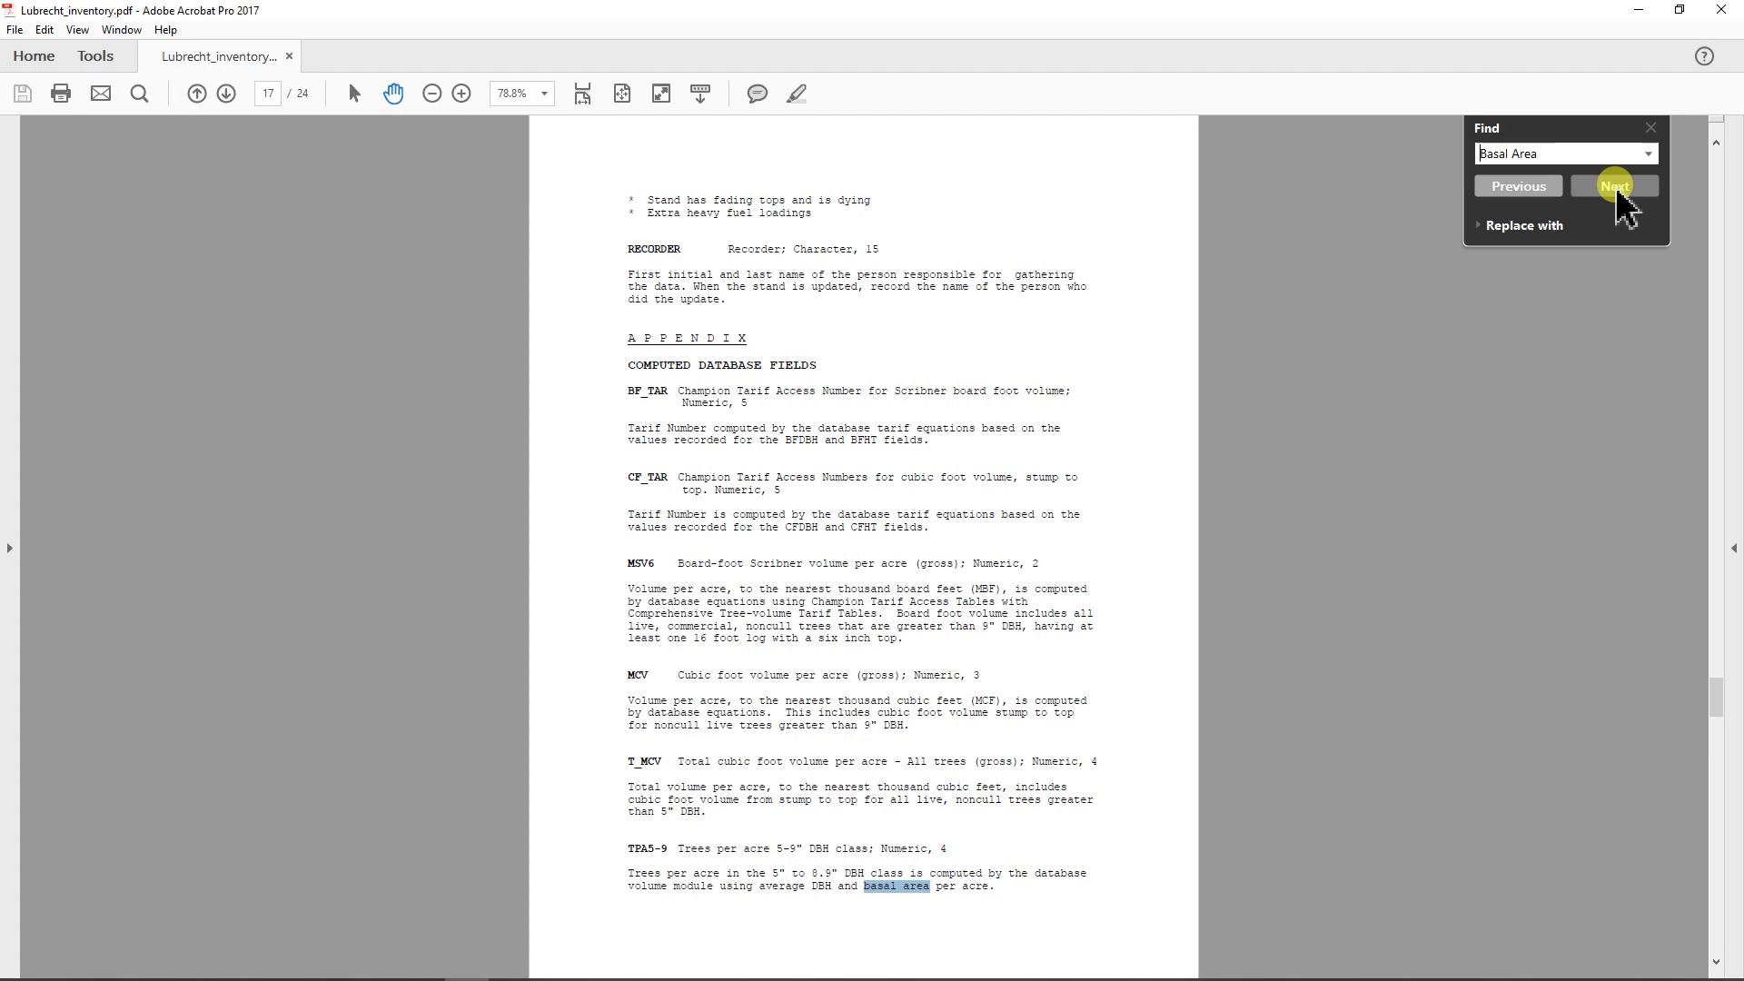
left_click(1616, 187)
left_click(1615, 186)
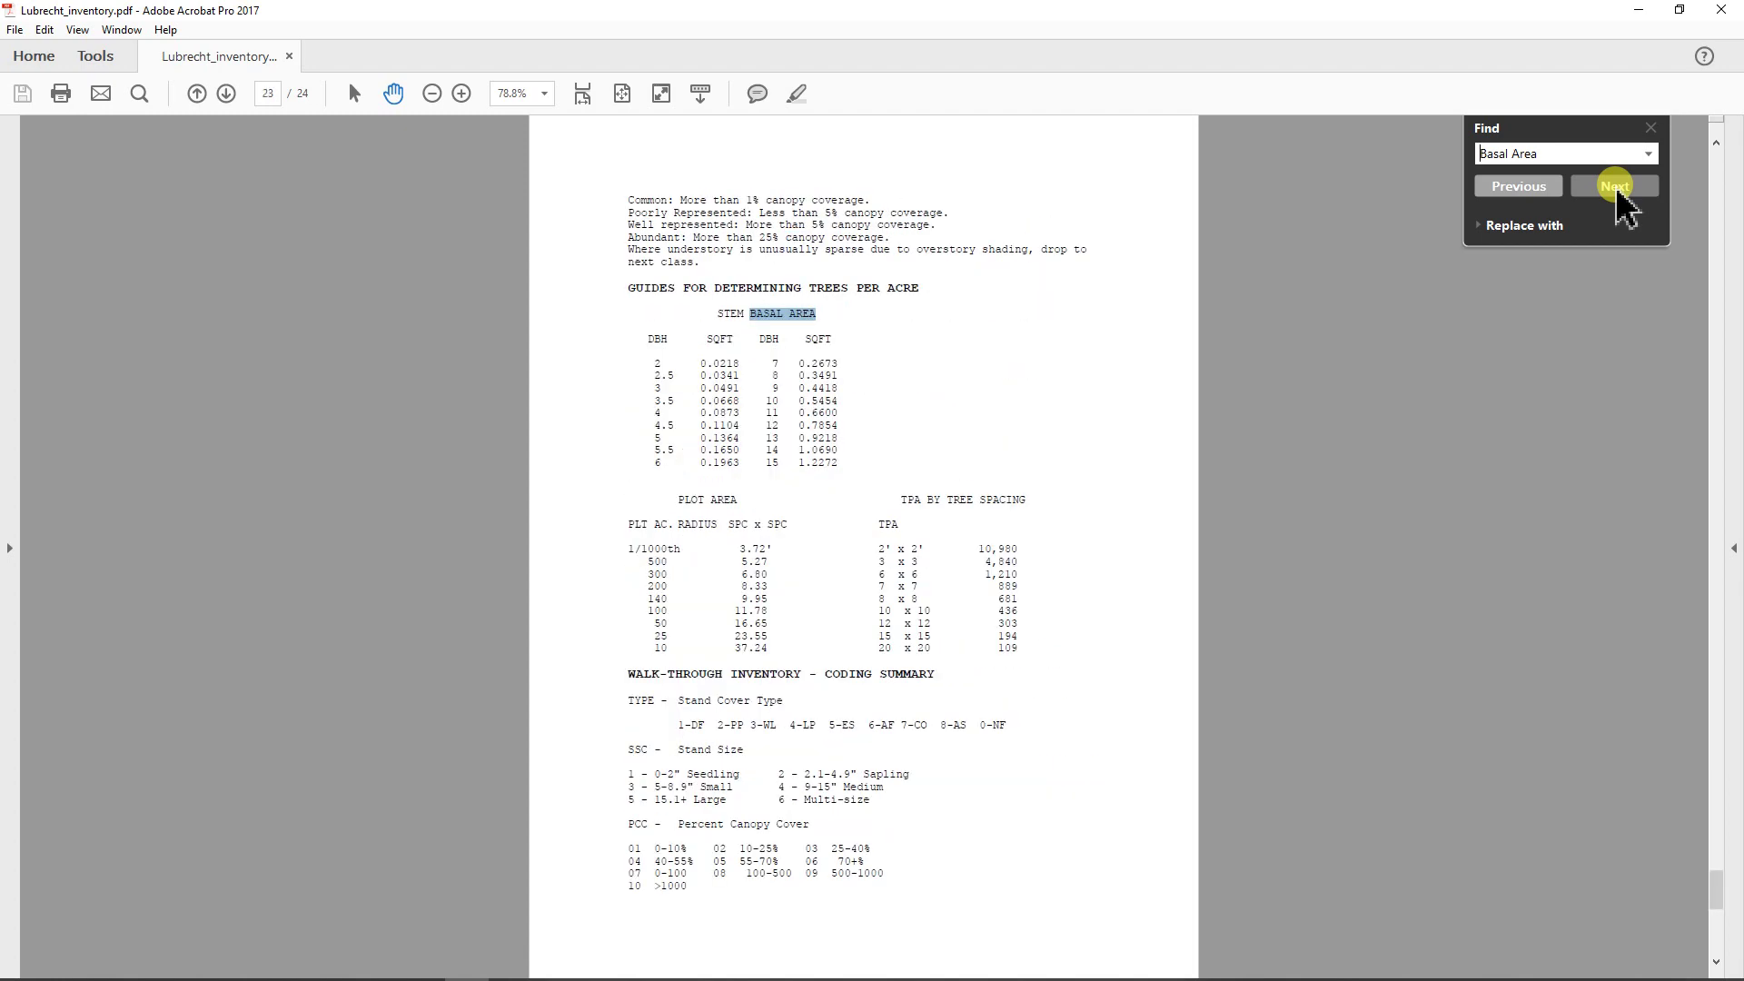
left_click(1616, 186)
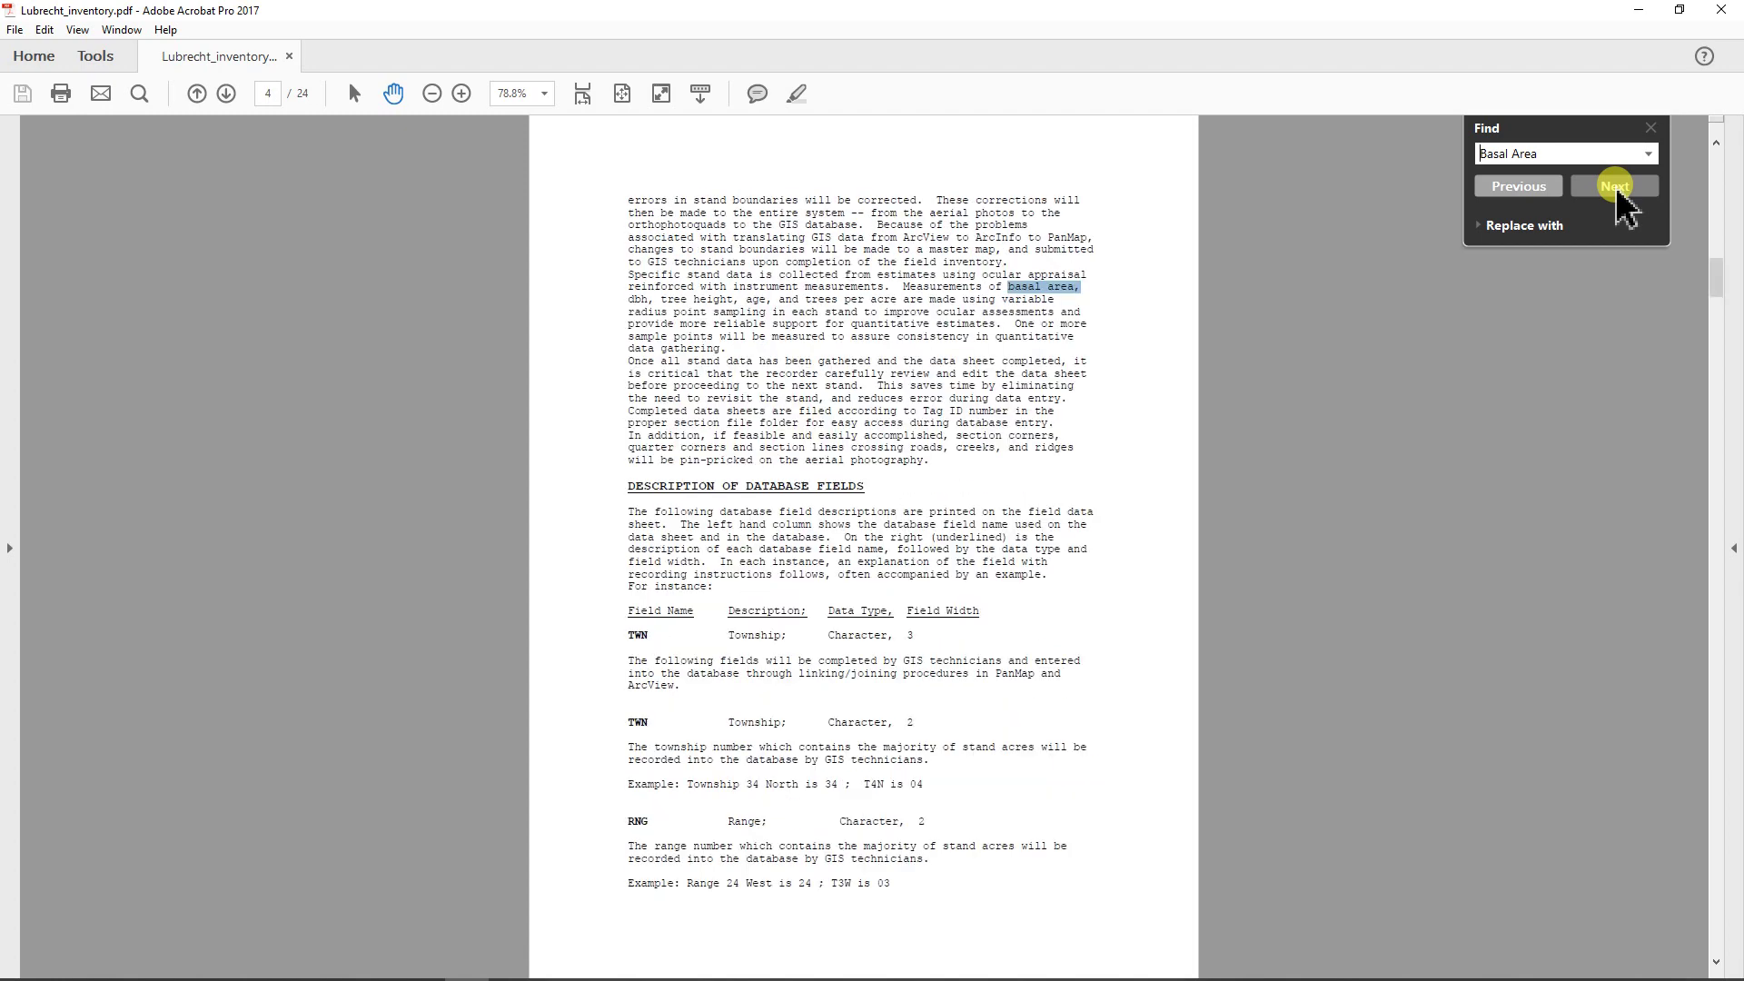
left_click(1615, 186)
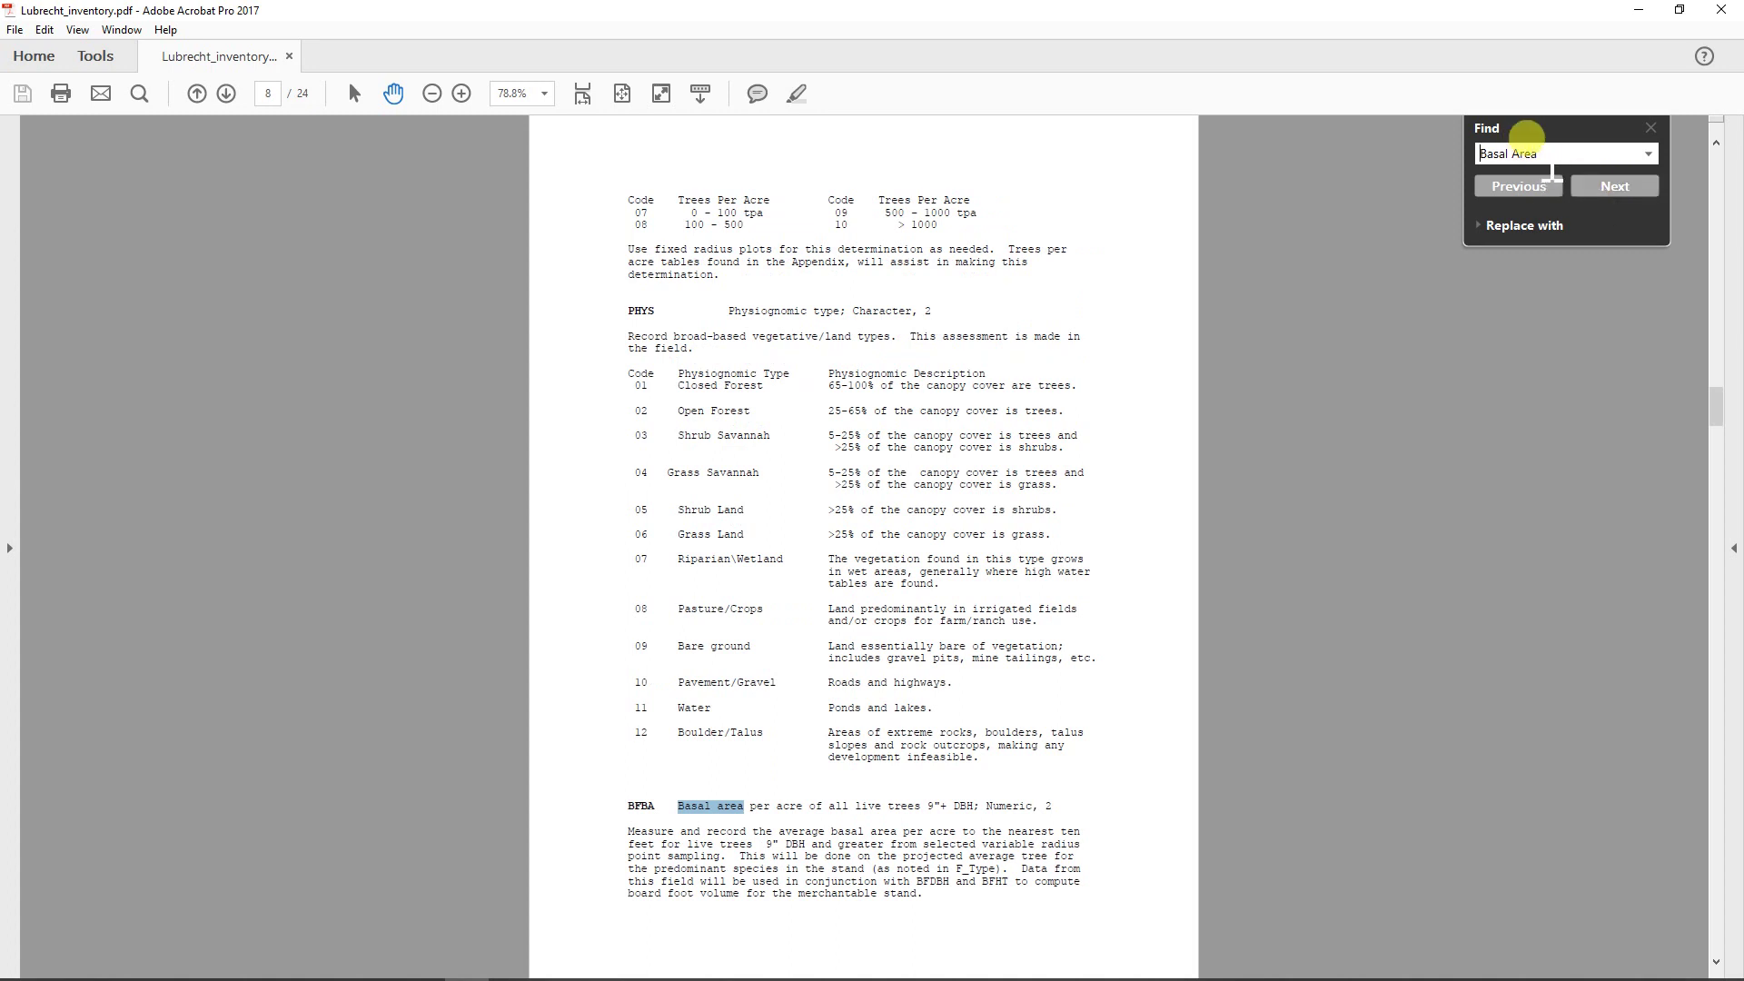
left_click_drag(1536, 154, 1462, 157)
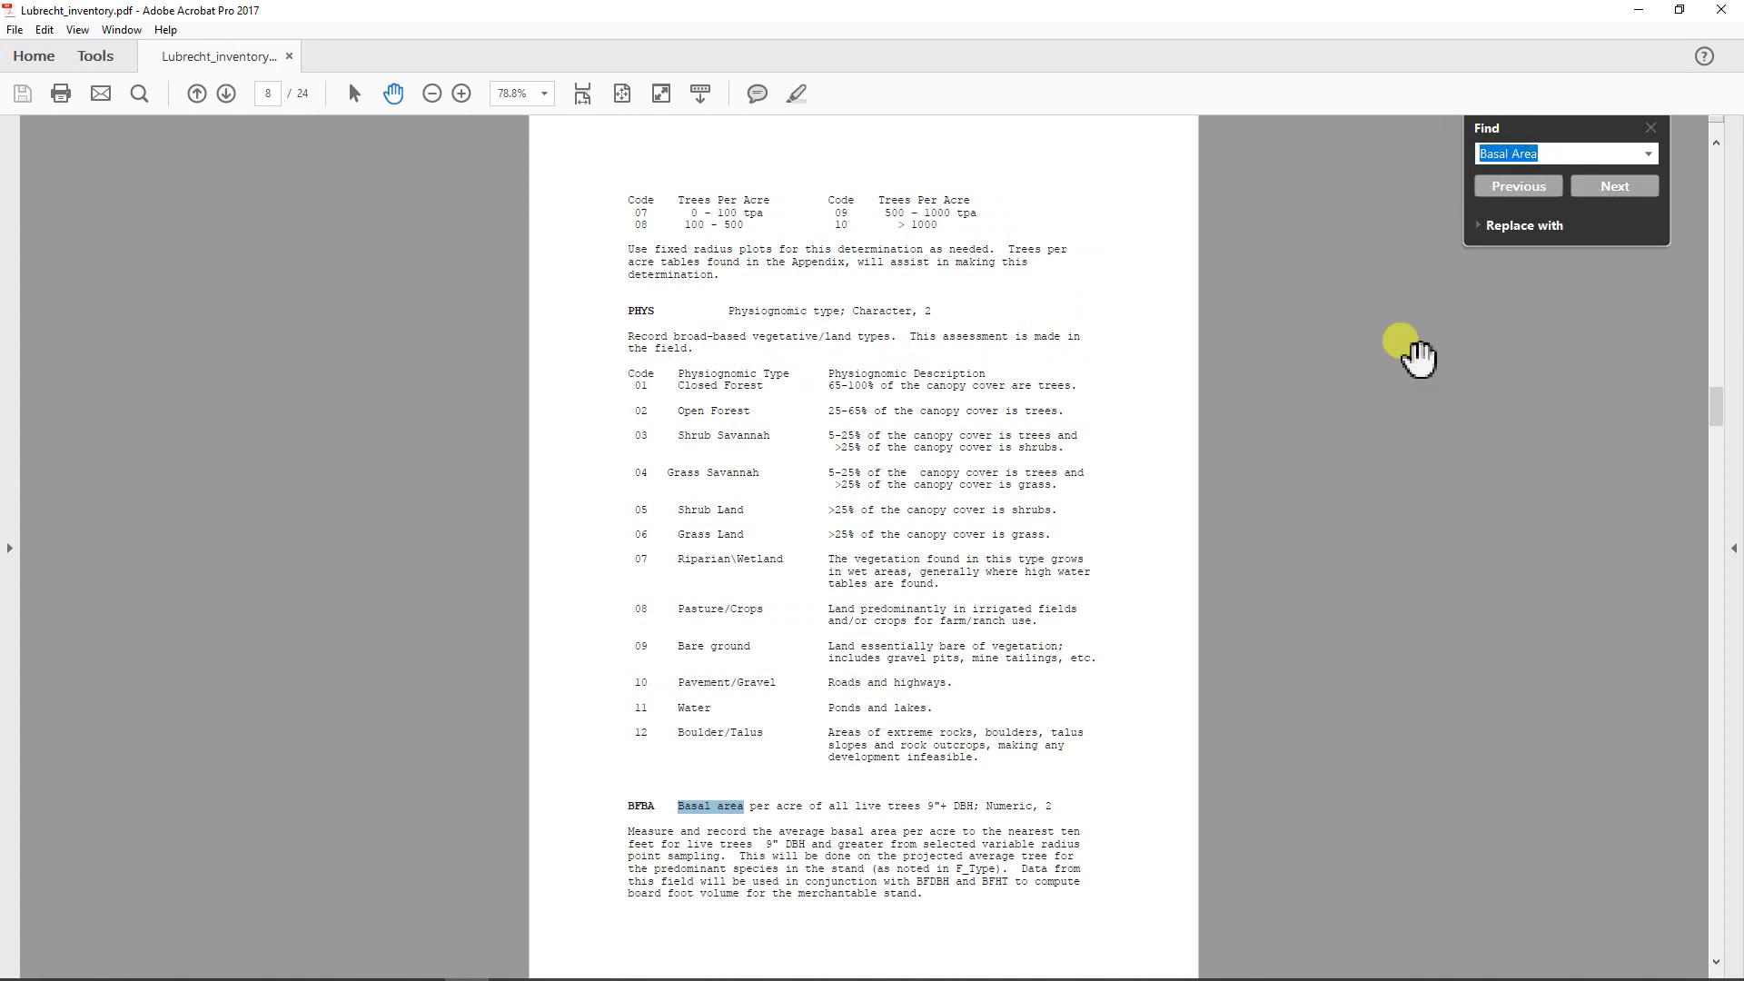
left_click(1612, 187)
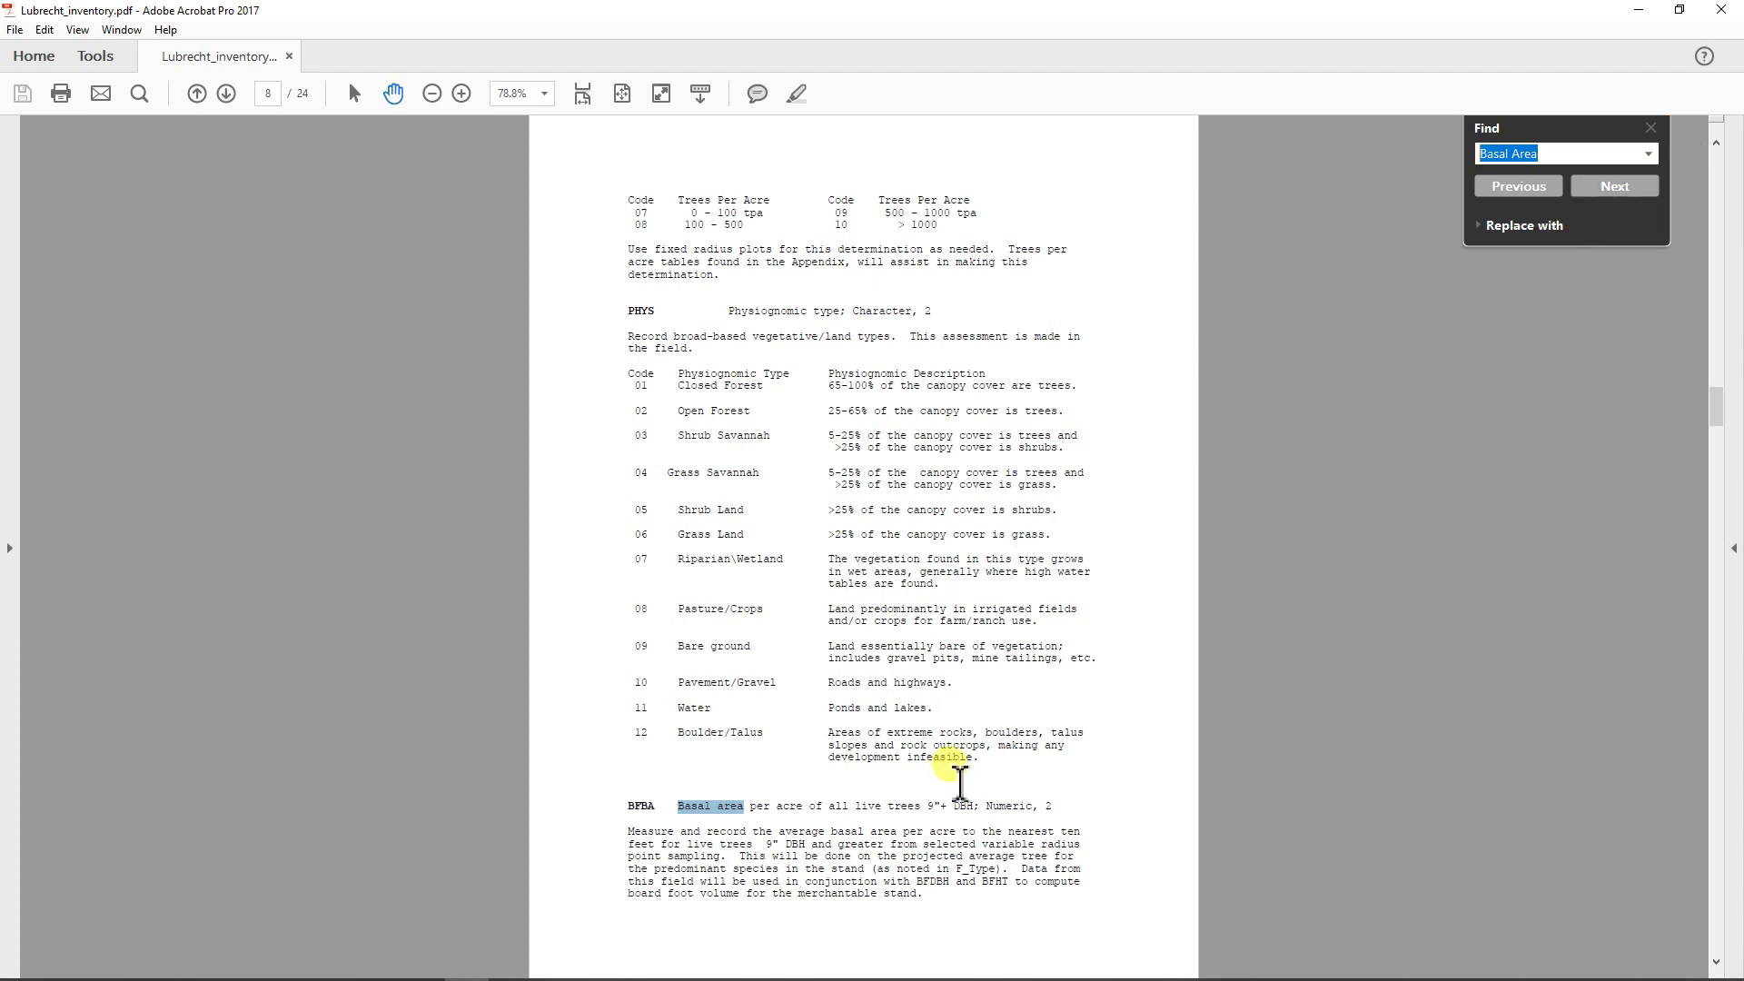
- Read the BFBA basal-area-per-acre entry, then minimize Acrobat to return to ArcMap
scroll(760, 767, "down", 10)
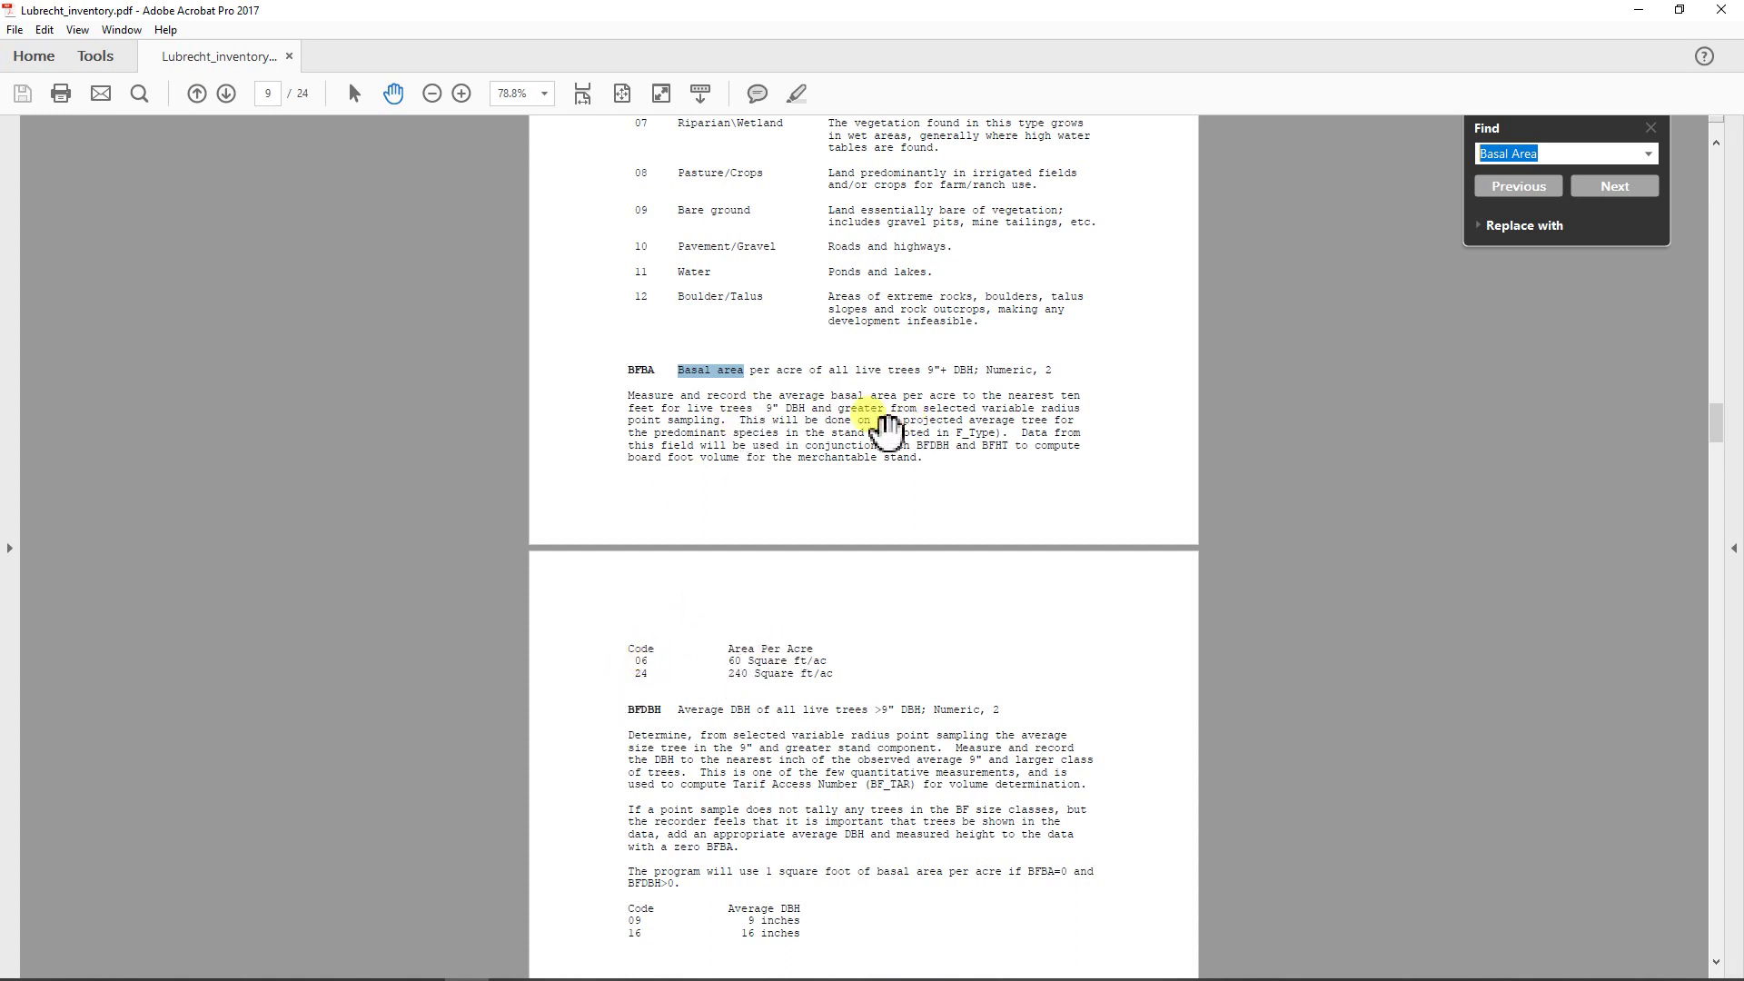
left_click(770, 356)
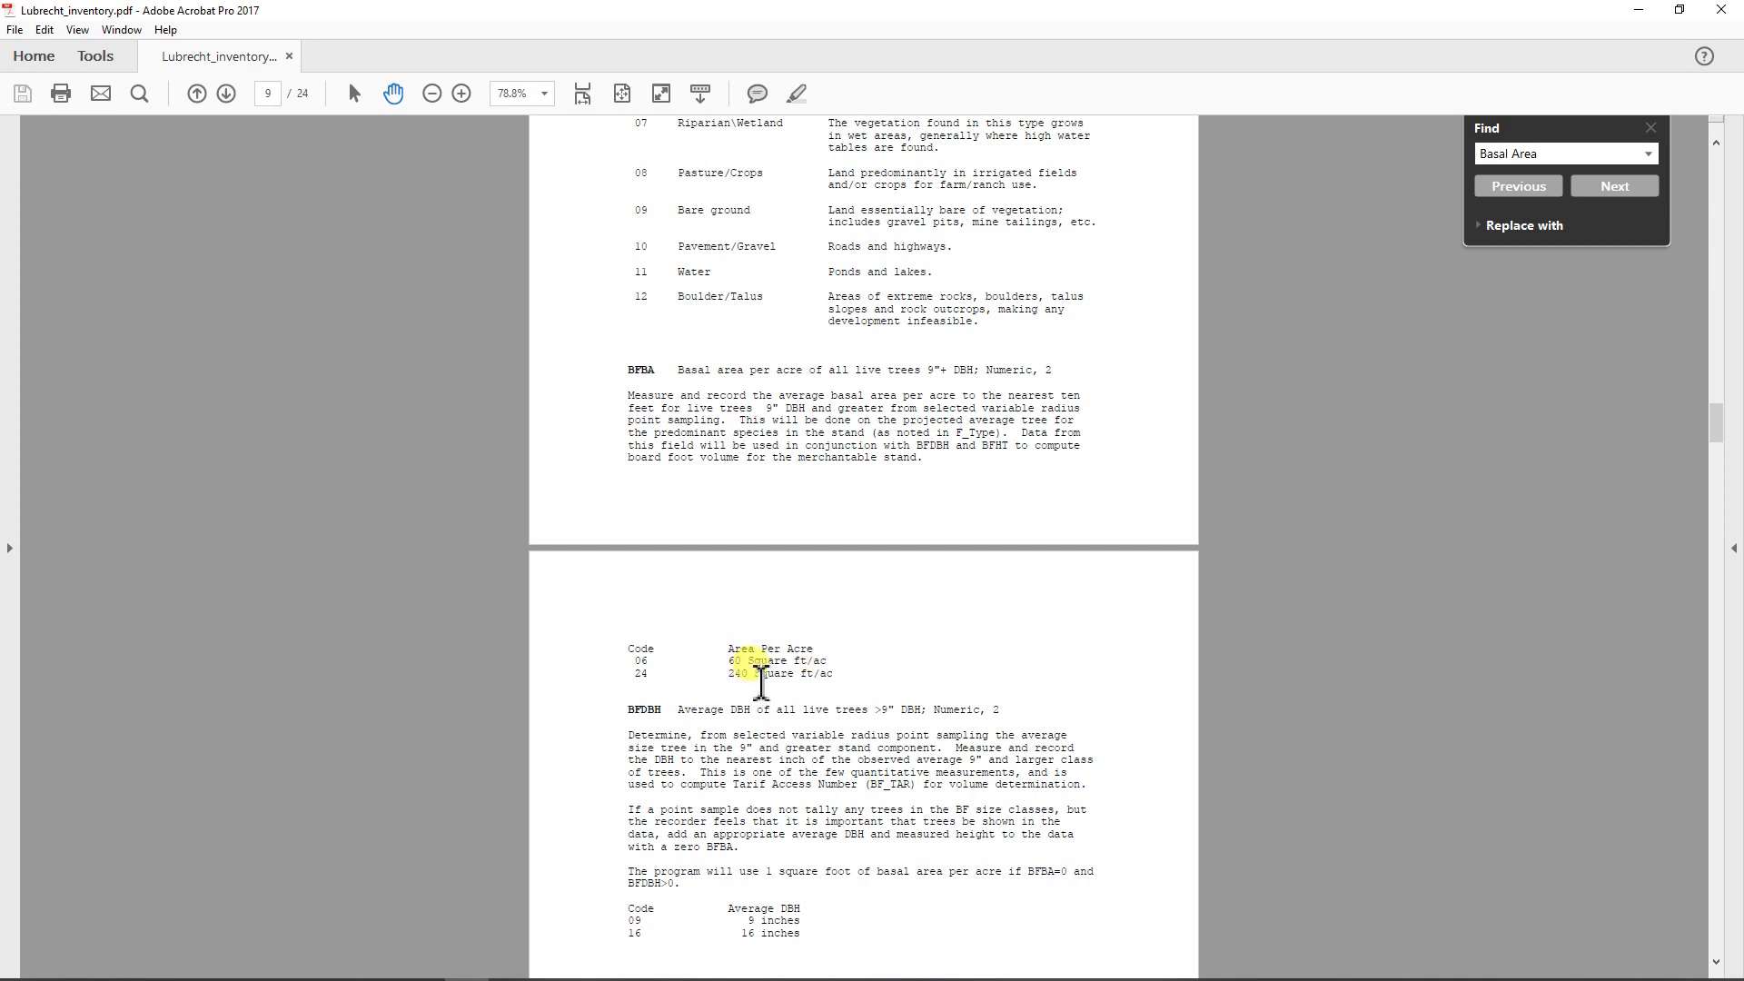
left_click(1640, 10)
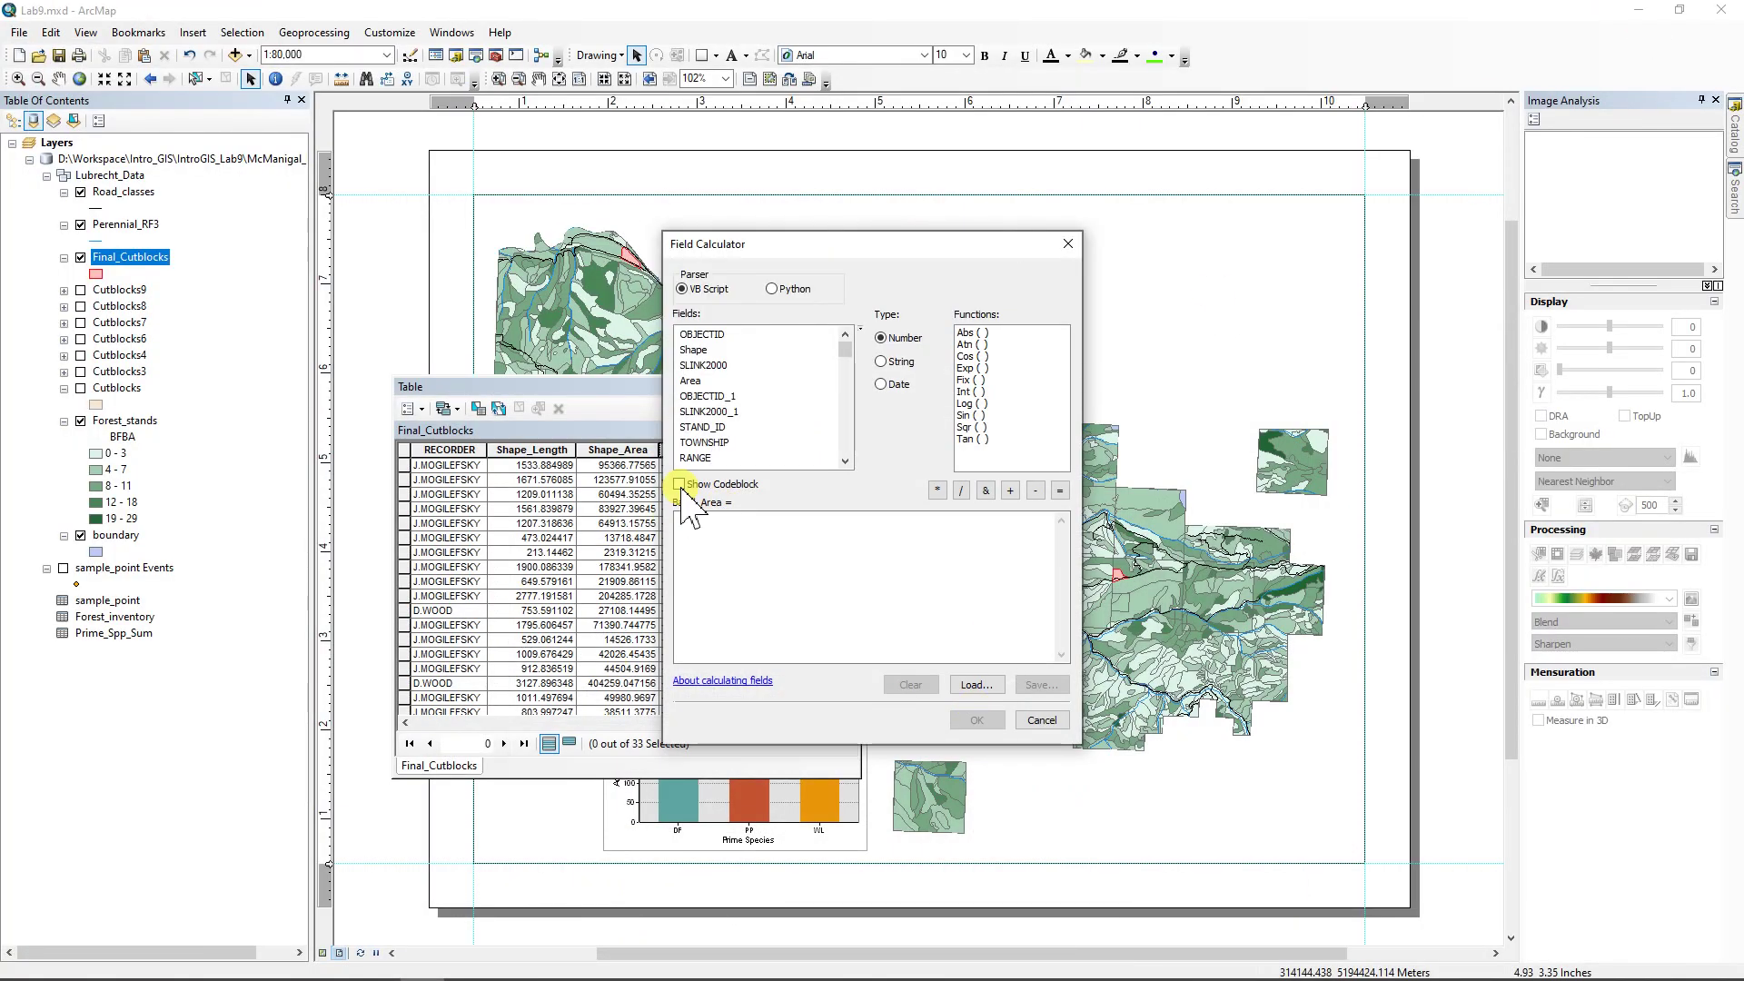
- Calculate Basal_Area as [Area] * [BFBA] * 10 and run the calculation
double_click(691, 381)
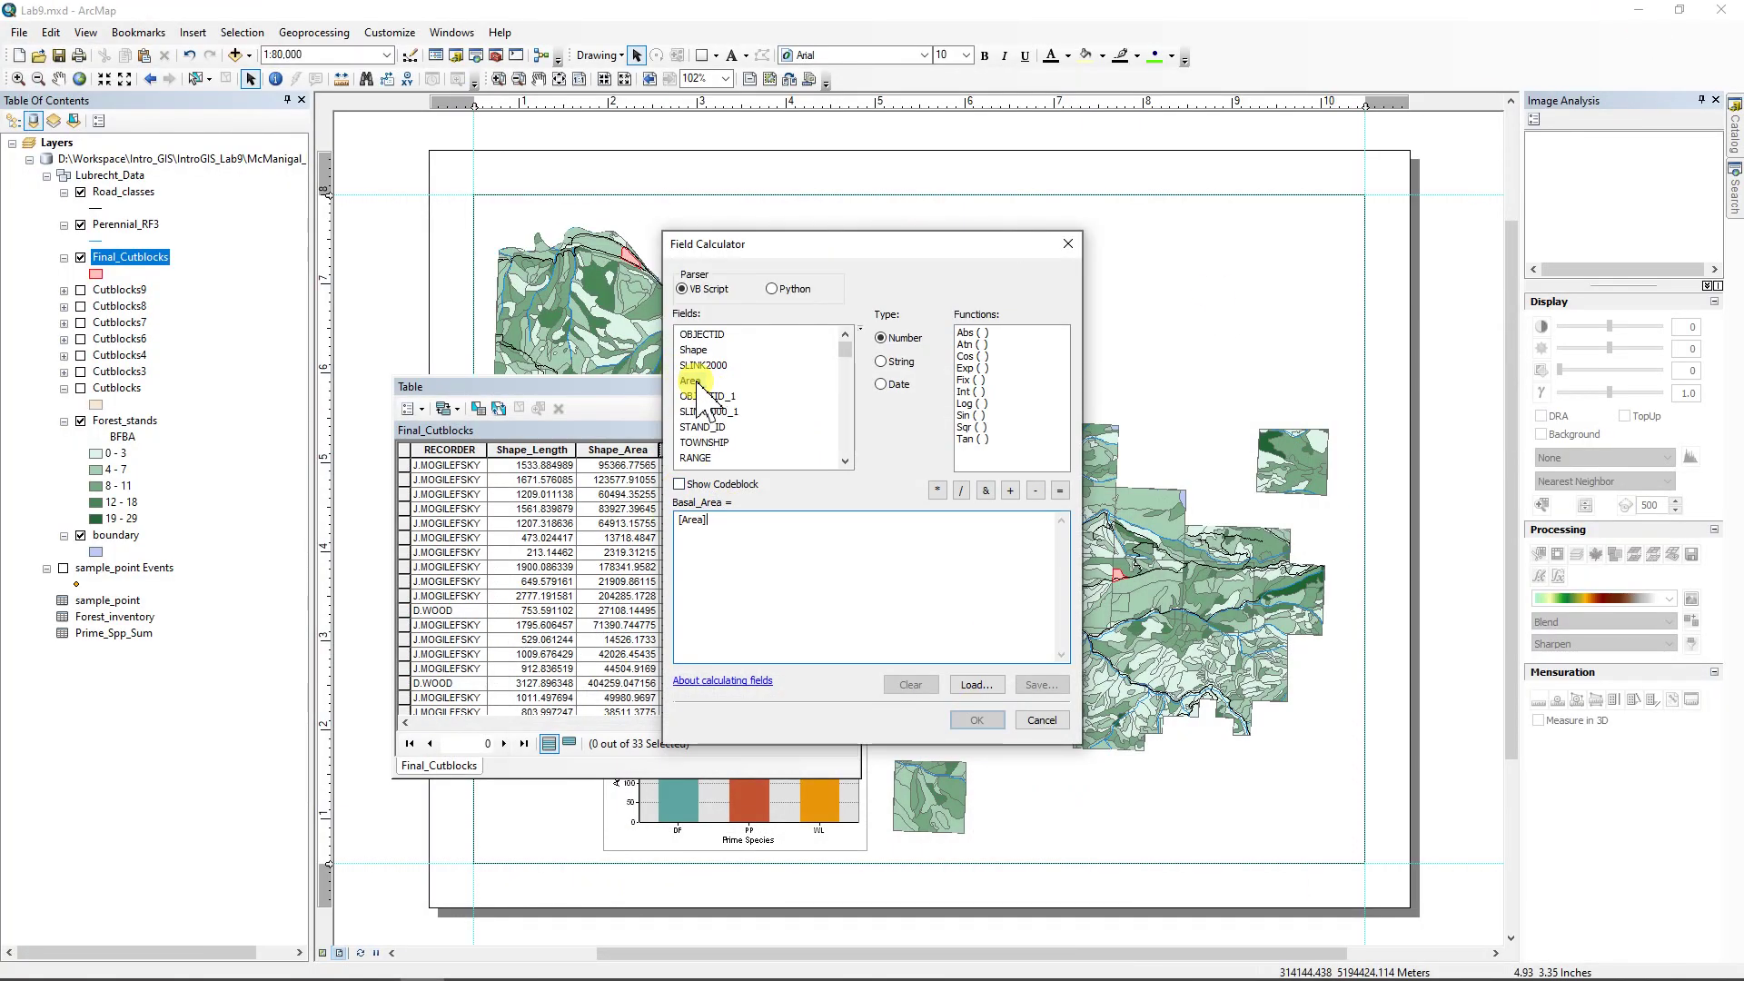
left_click(938, 491)
left_click(845, 461)
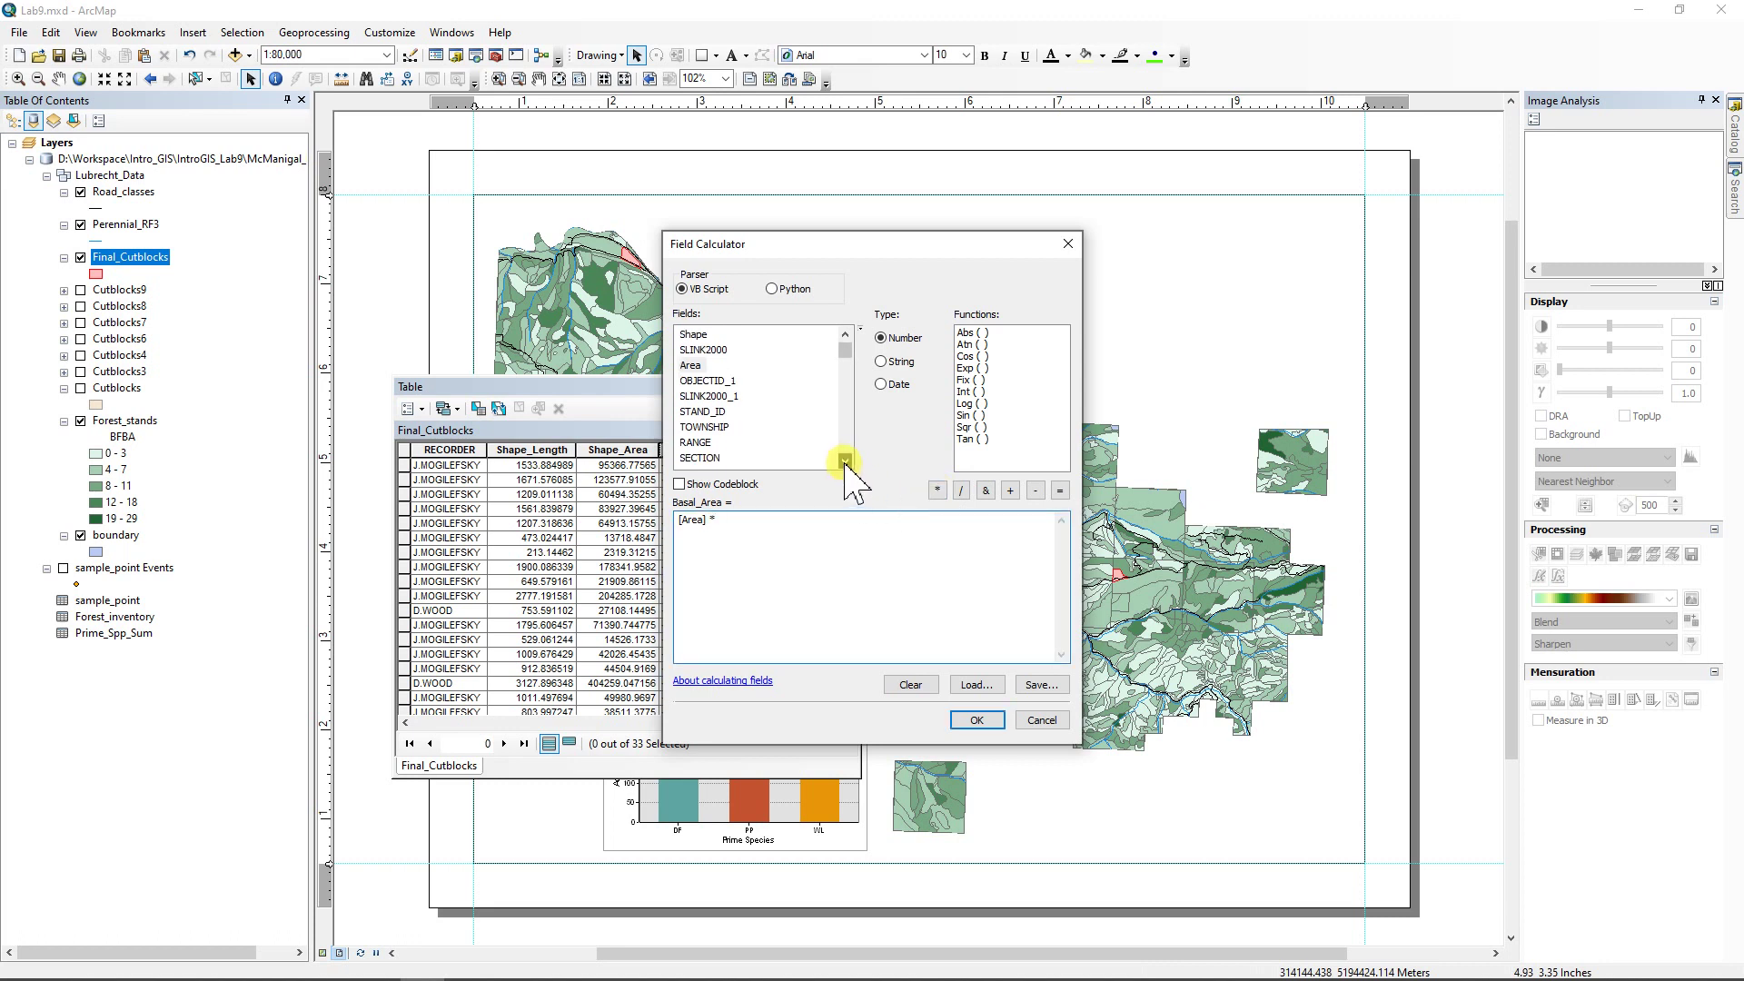
left_click(845, 461)
left_click(844, 461)
left_click(845, 462)
left_click(844, 461)
left_click(845, 461)
left_click(845, 462)
left_click(845, 462)
left_click(845, 461)
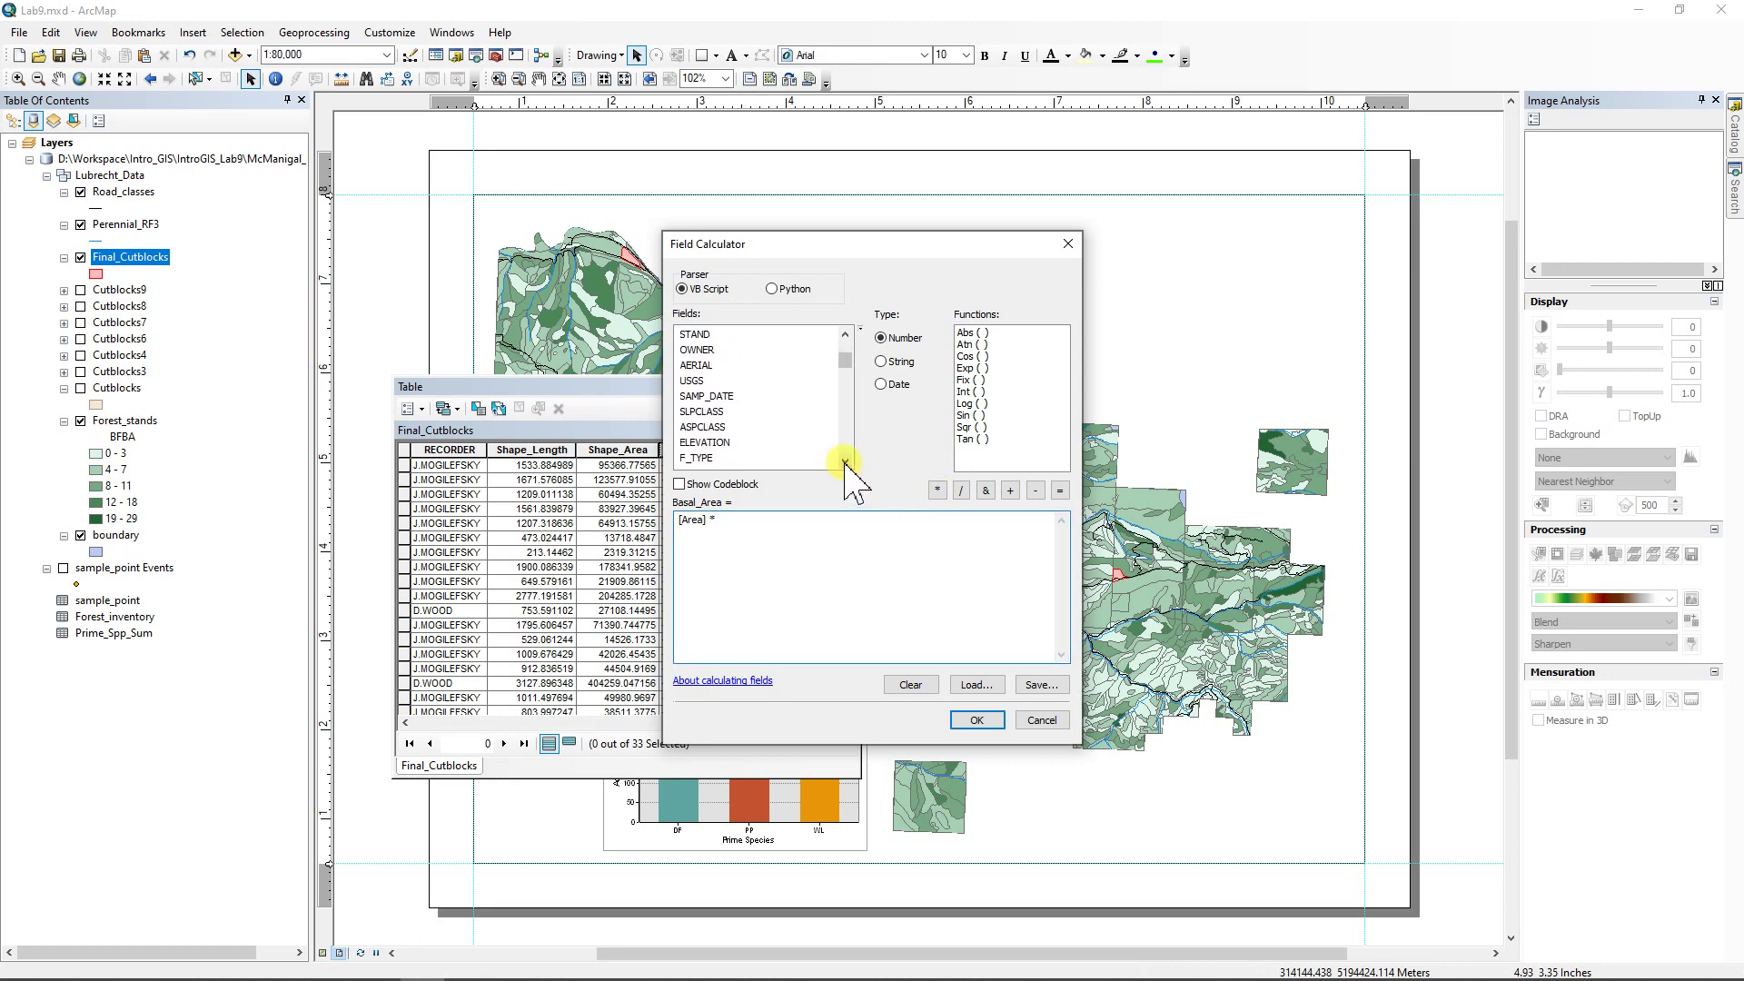
left_click(845, 461)
left_click(845, 461)
left_click(845, 462)
left_click(845, 461)
left_click(845, 462)
double_click(692, 443)
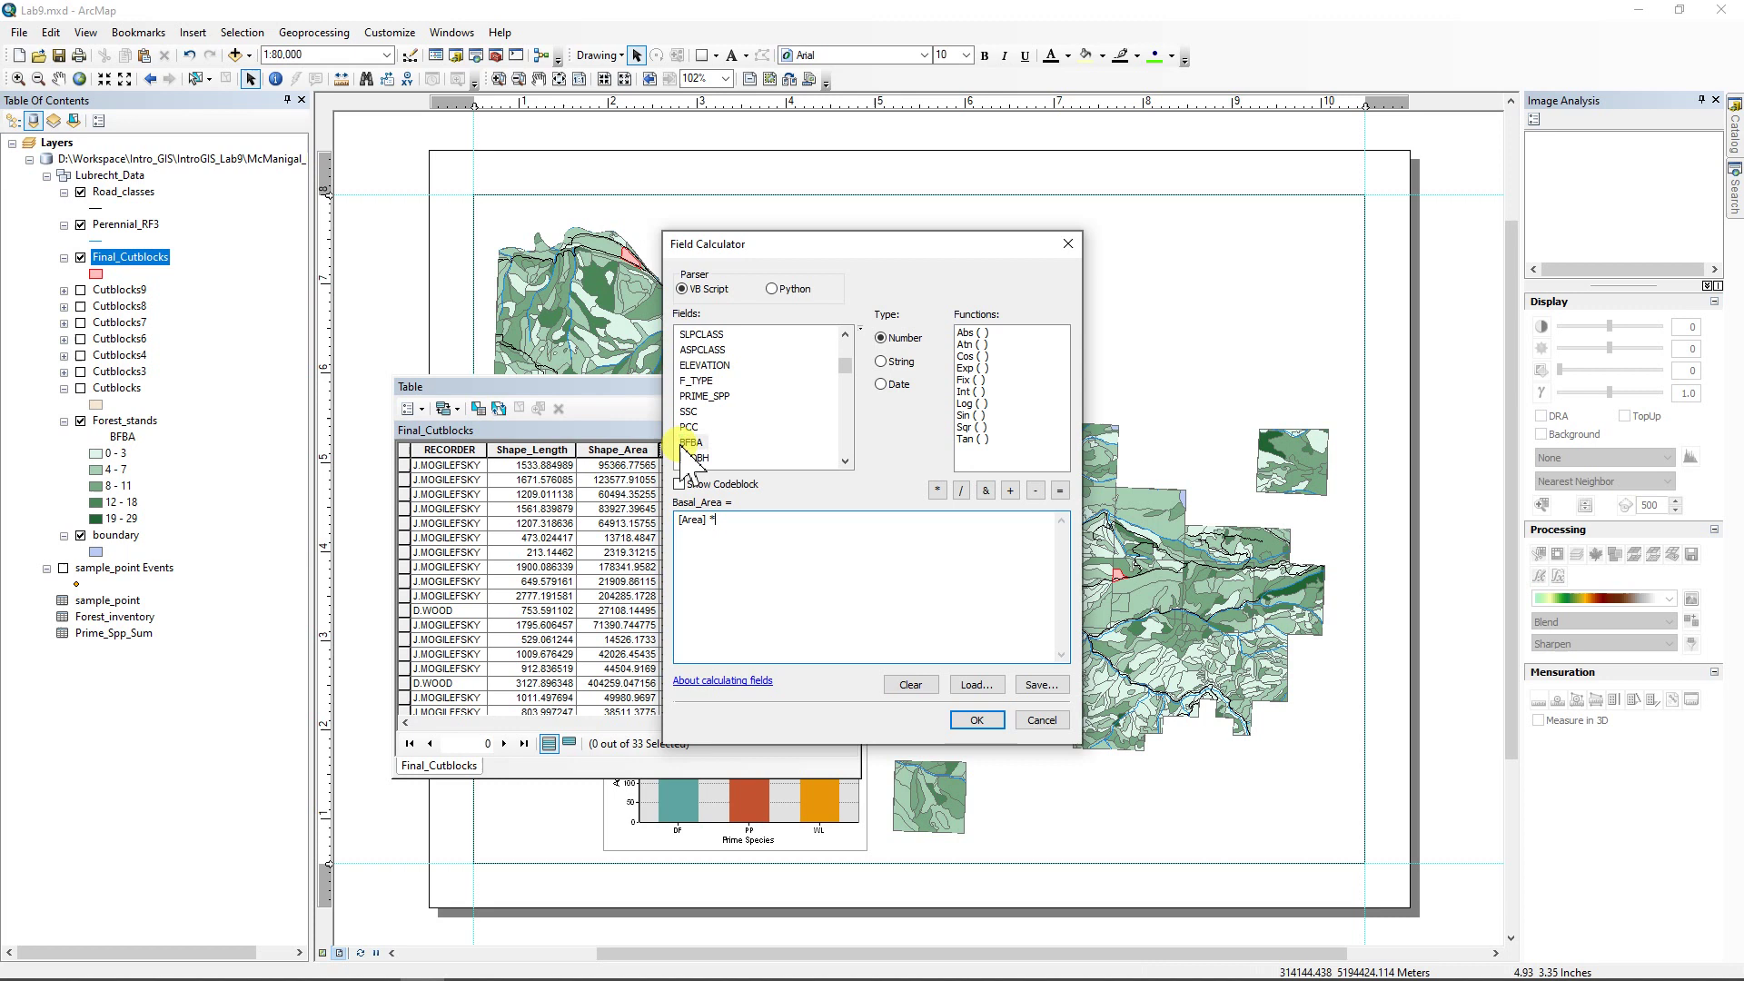
left_click(938, 490)
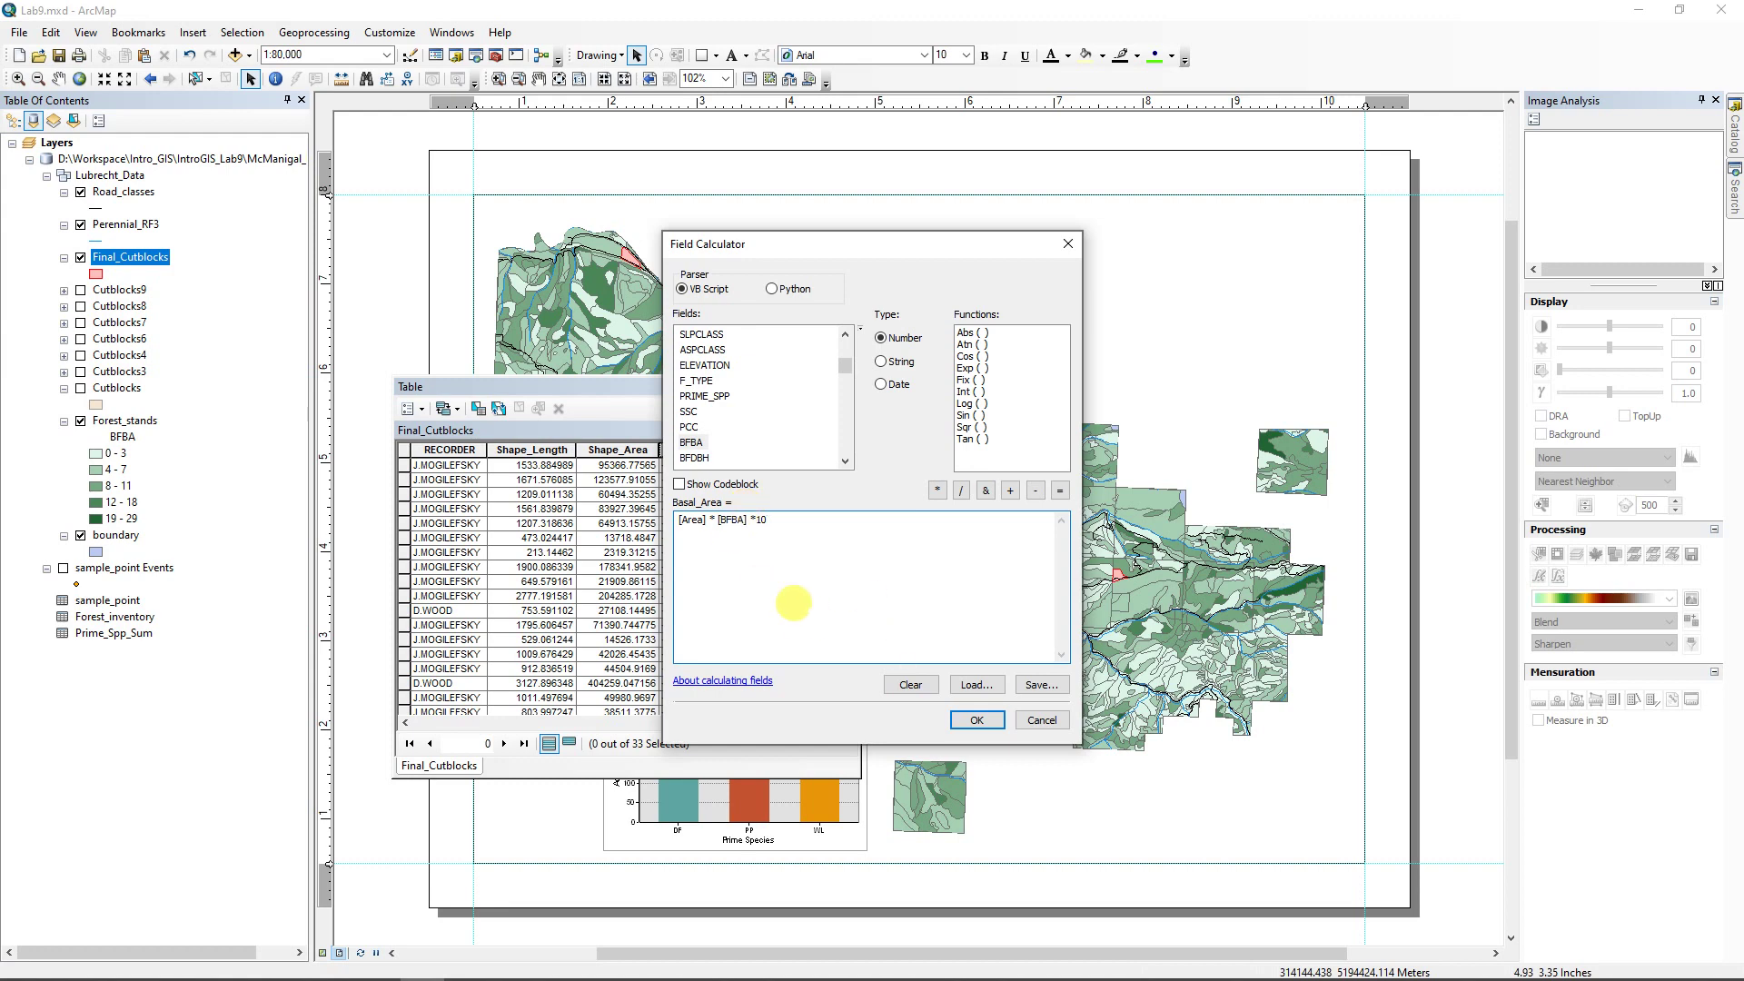
left_click(977, 722)
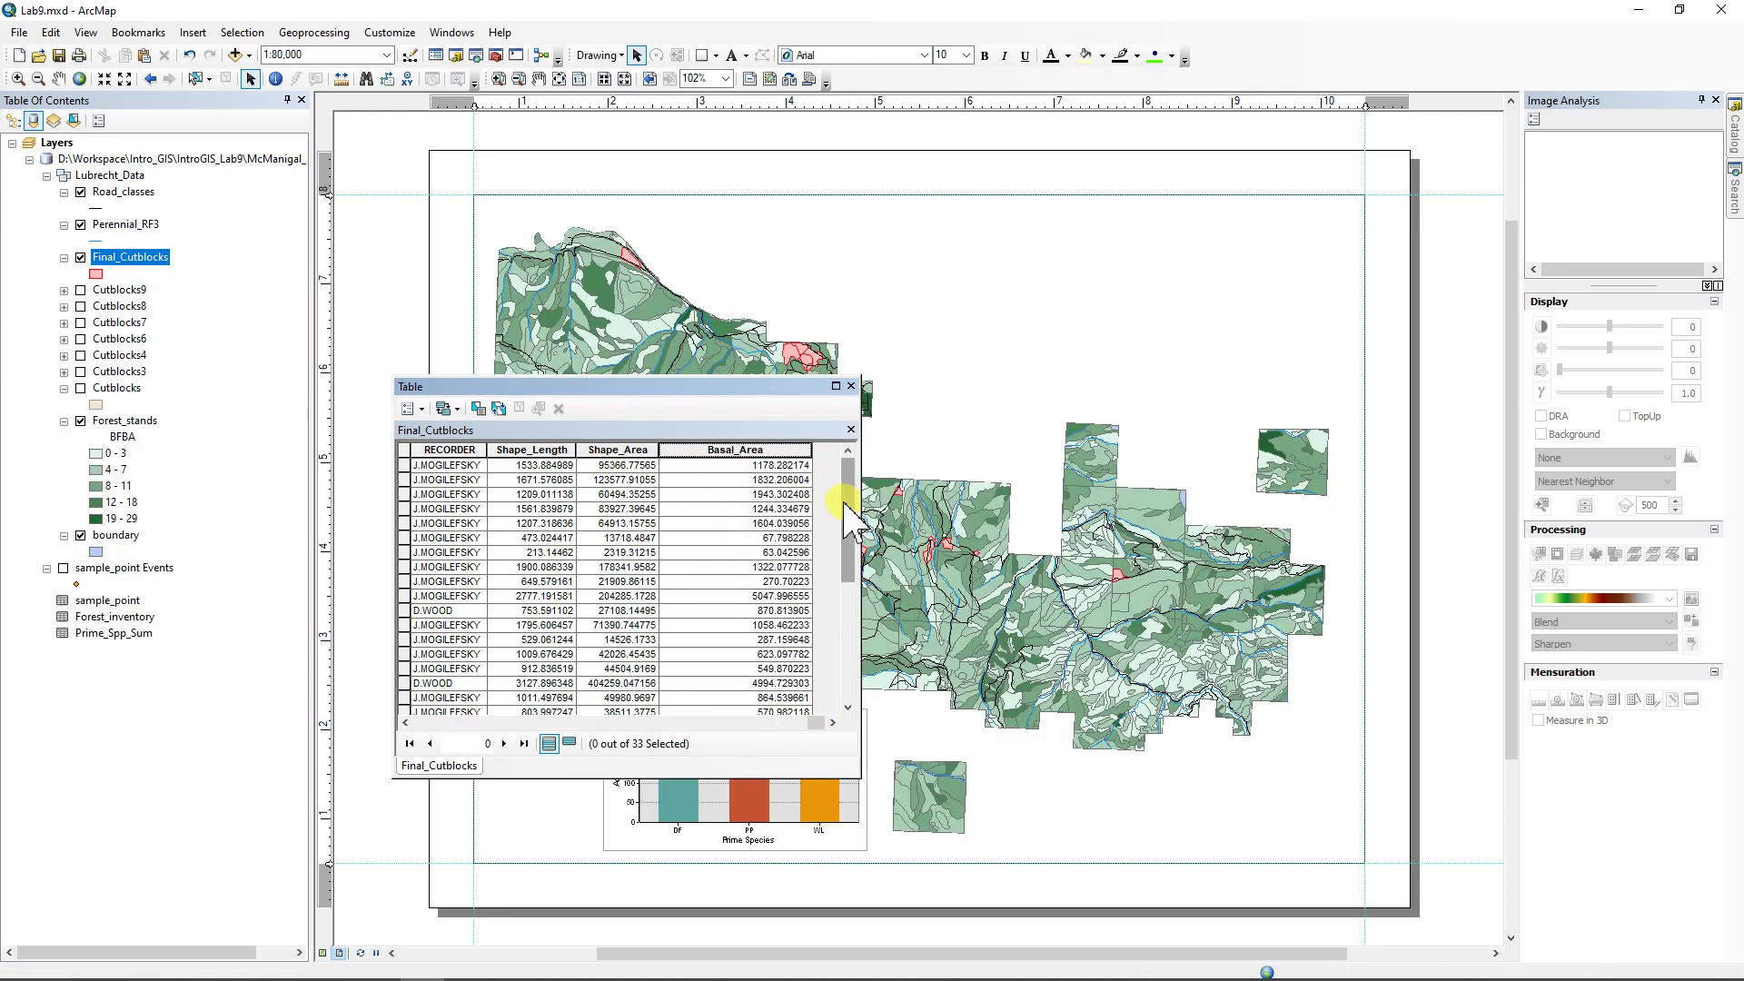
- Copy the Basal_Area Sum (about 41303) from Statistics, then close Statistics and the table
right_click(748, 448)
left_click(803, 545)
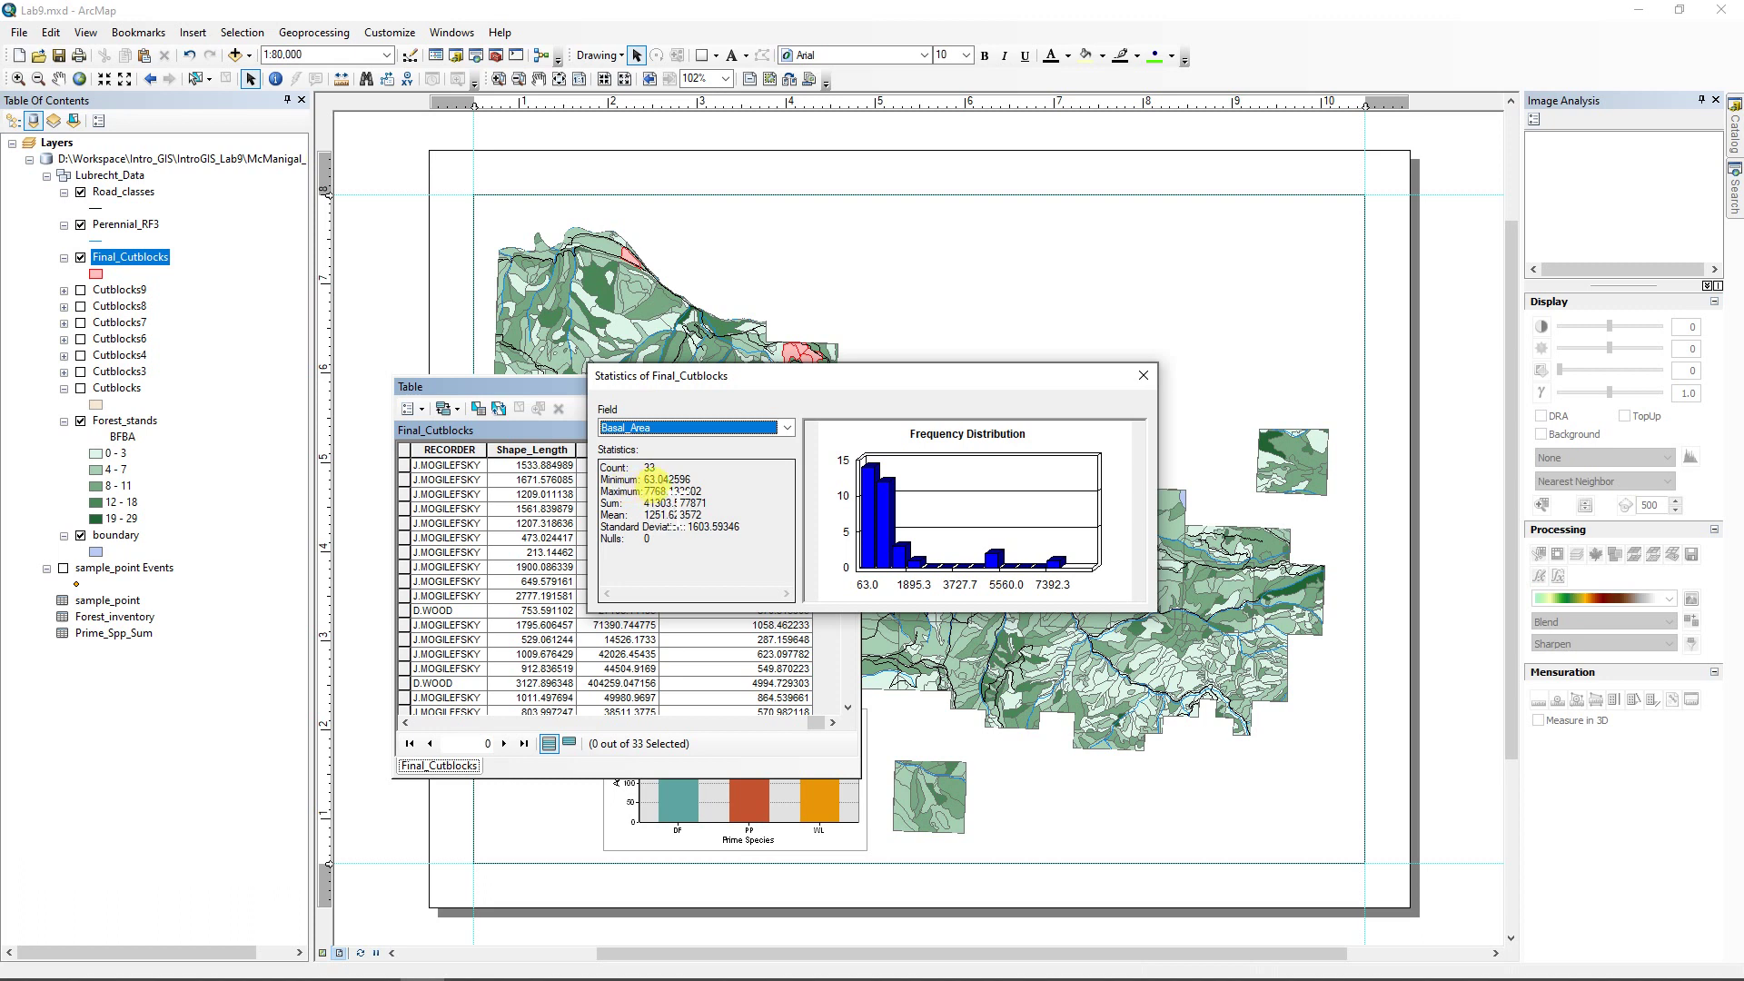
left_click_drag(655, 502, 672, 502)
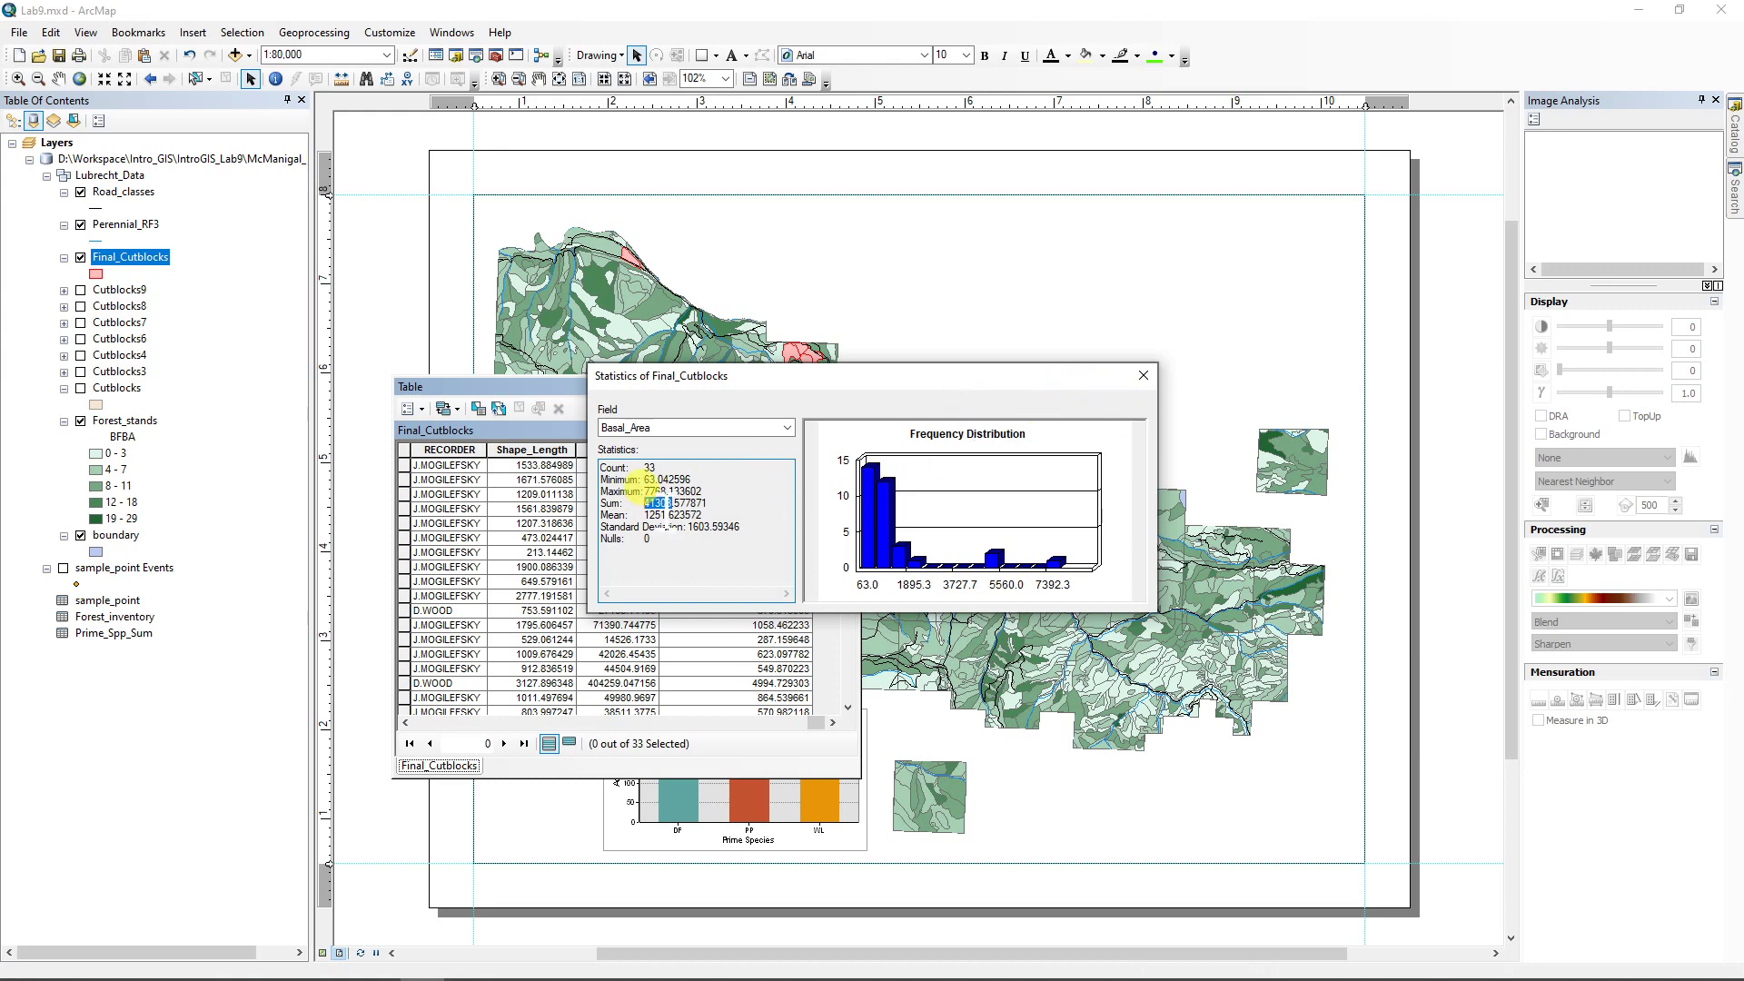
right_click(662, 504)
left_click(463, 567)
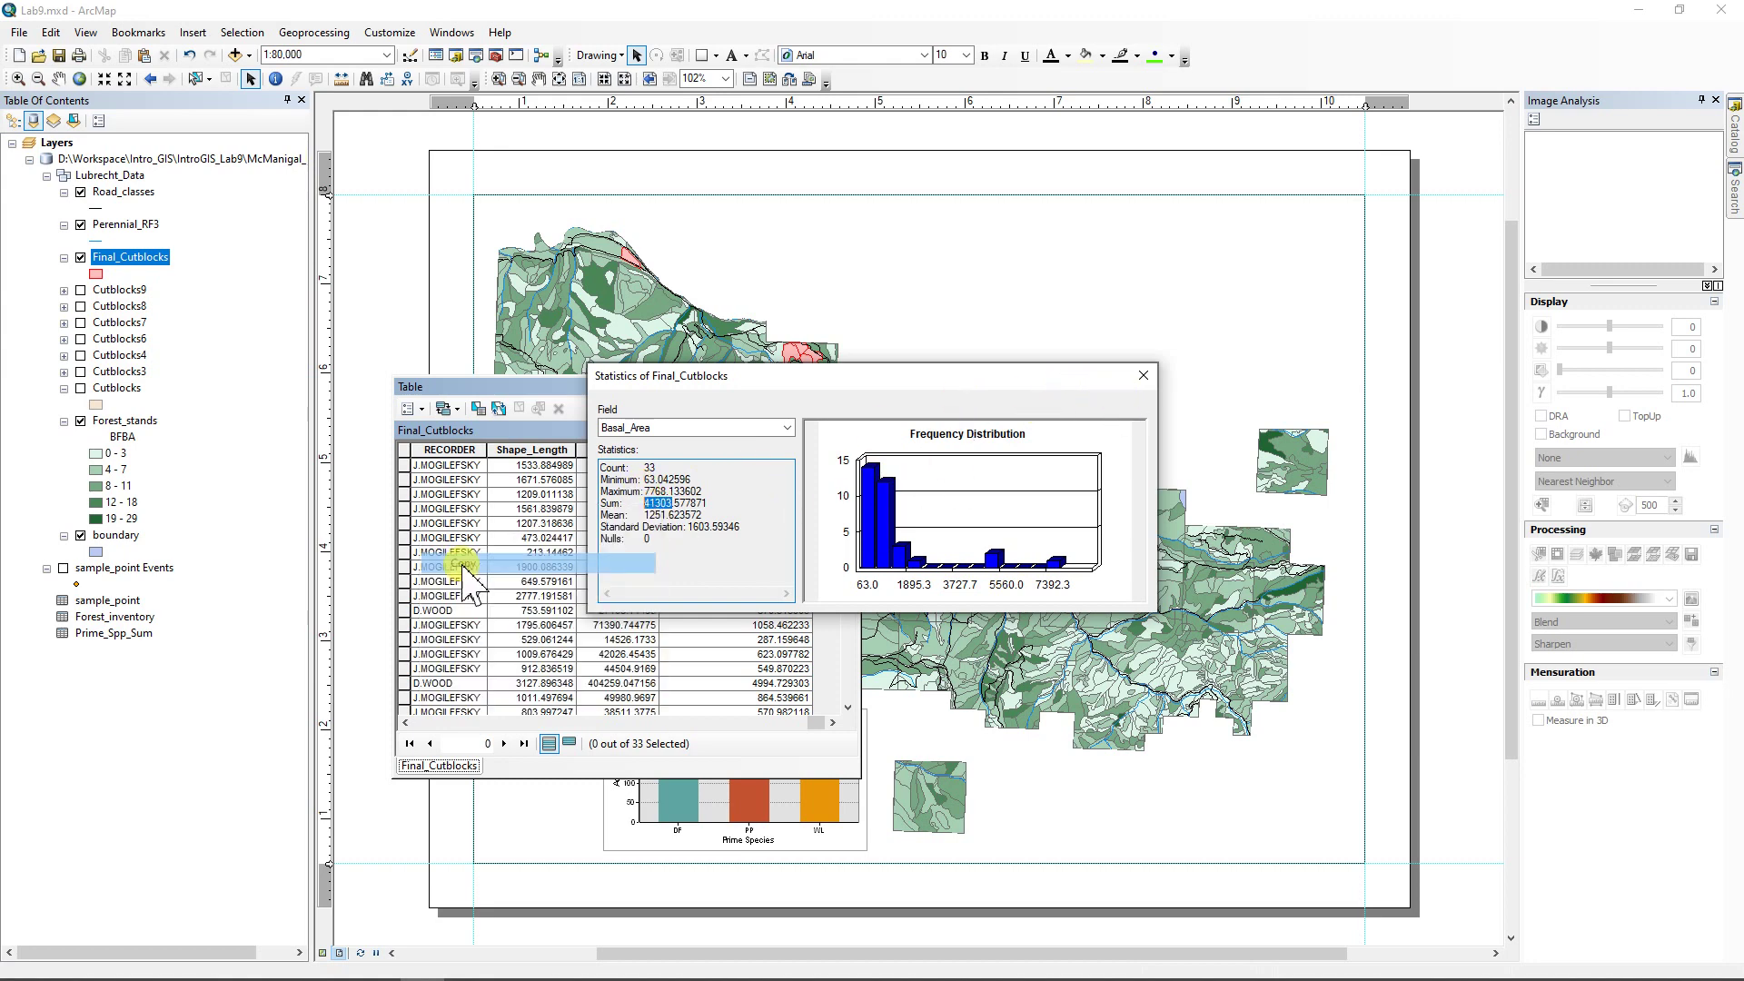
left_click(1145, 375)
left_click(851, 387)
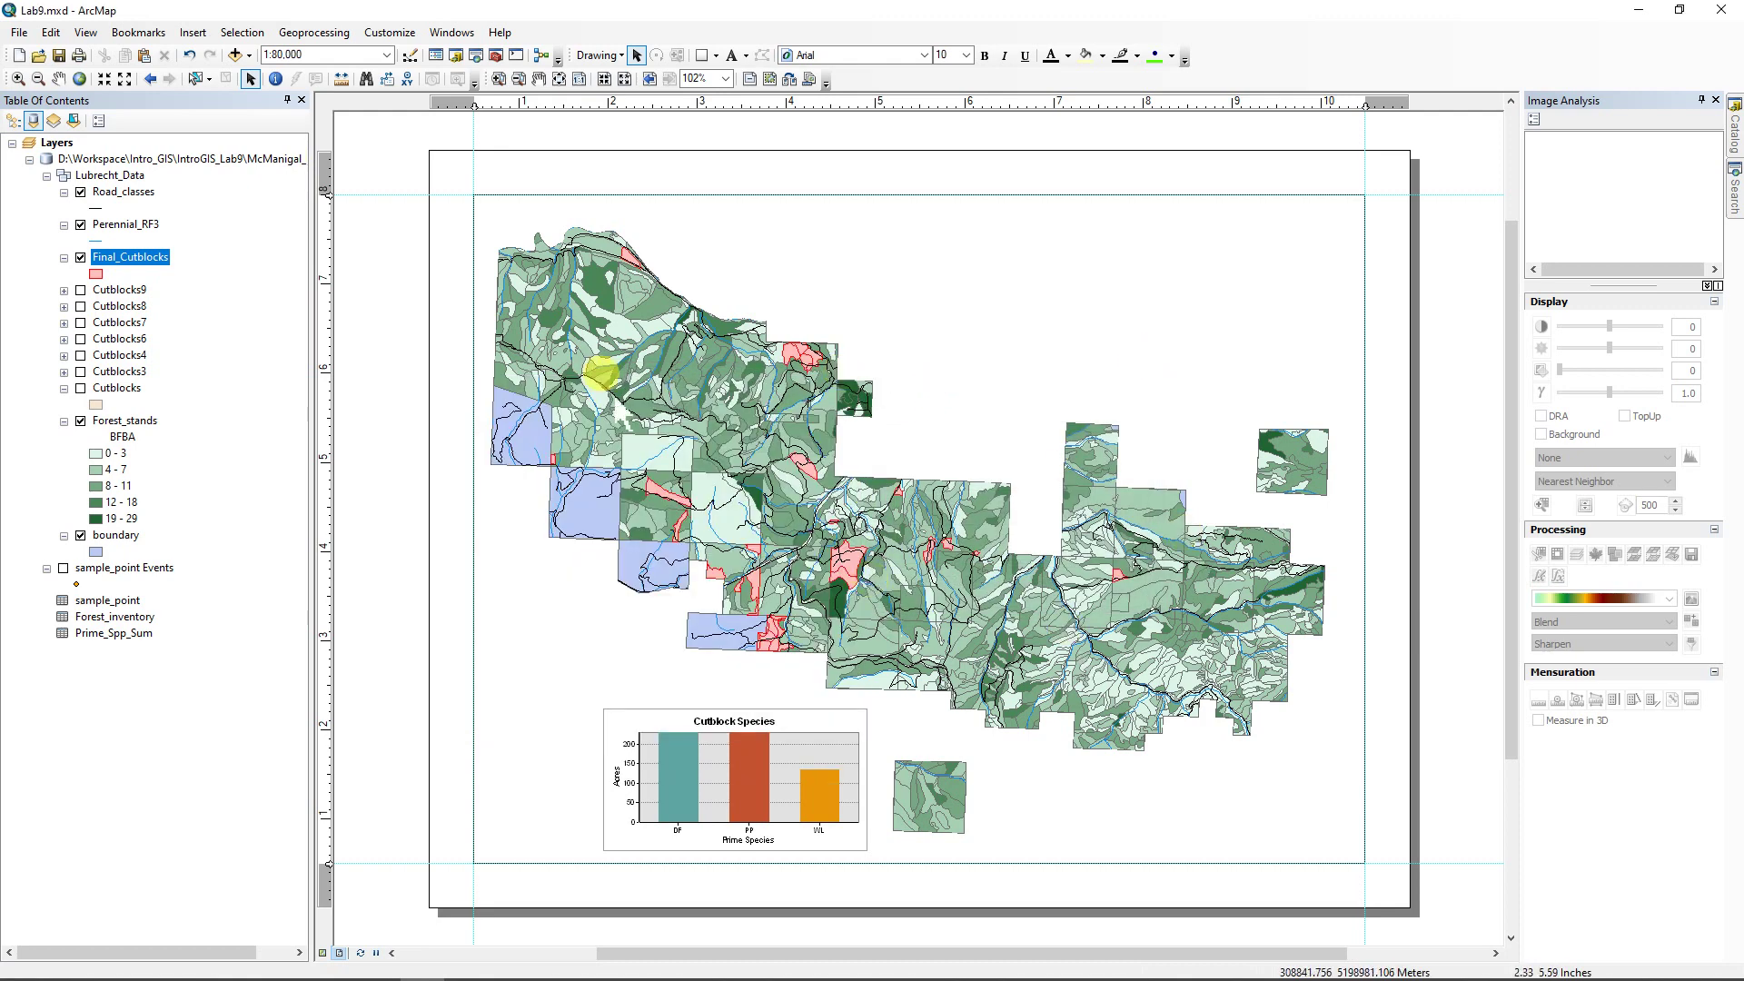
- Insert a Board Feet of Lumber text element and drag it to the map's upper right
left_click(193, 33)
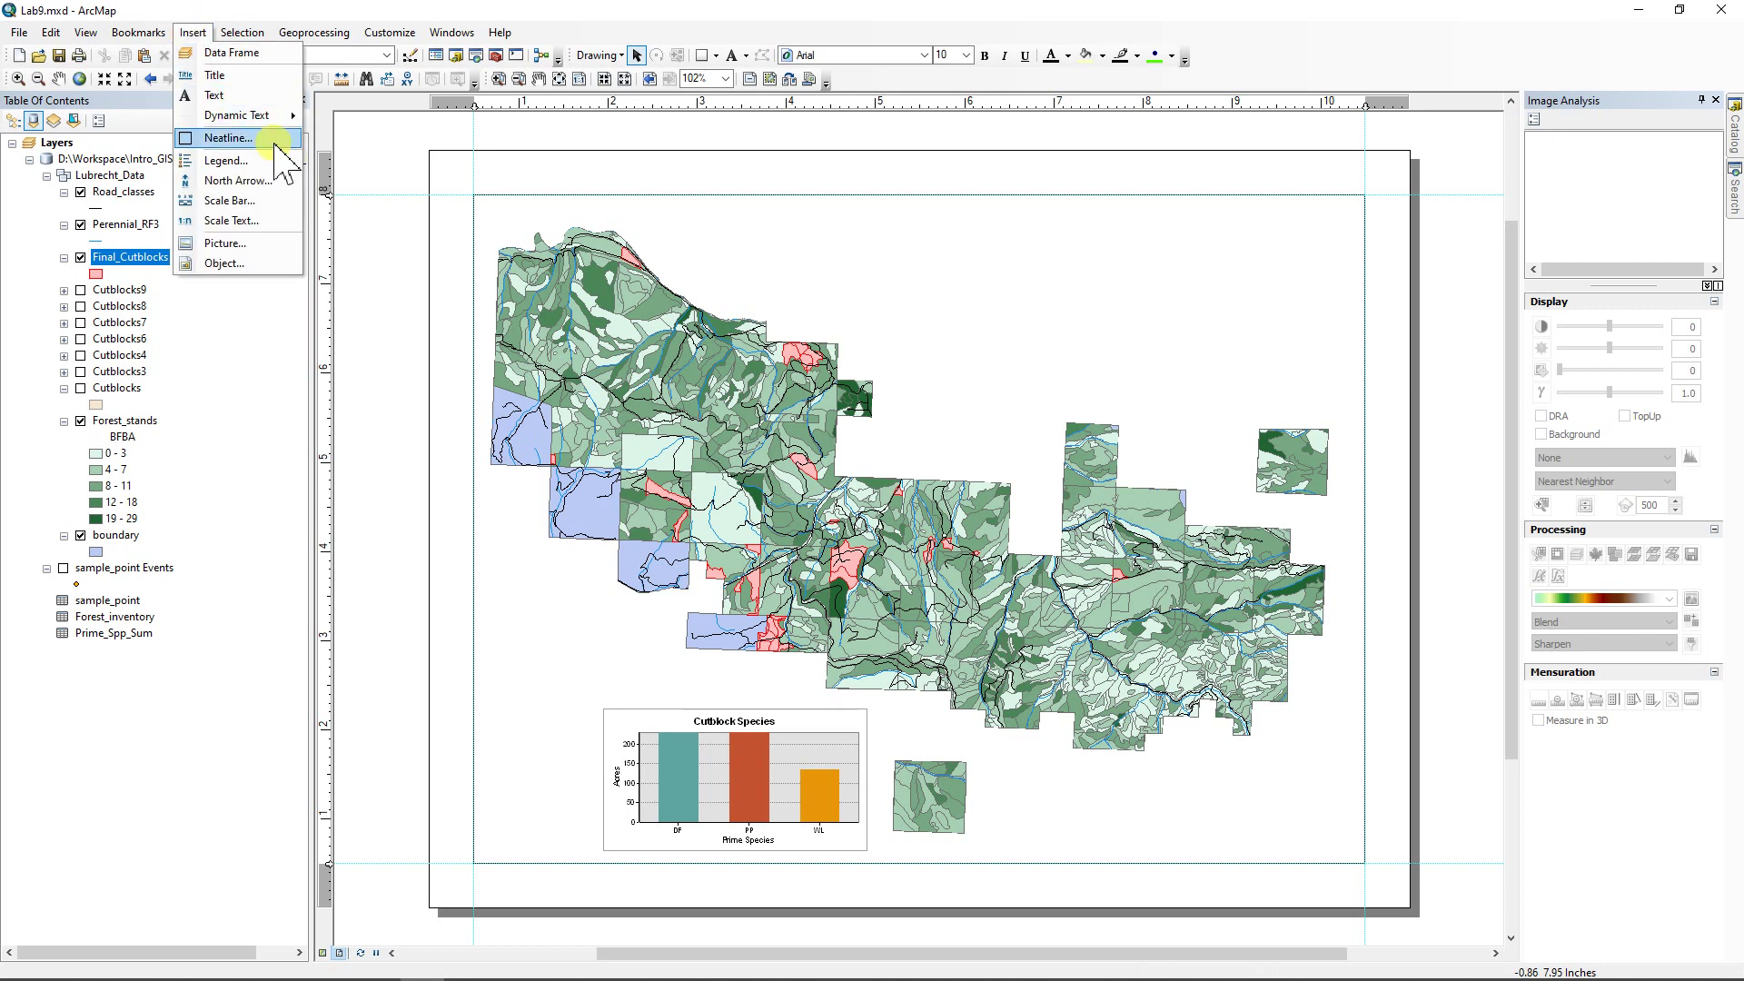
left_click(218, 96)
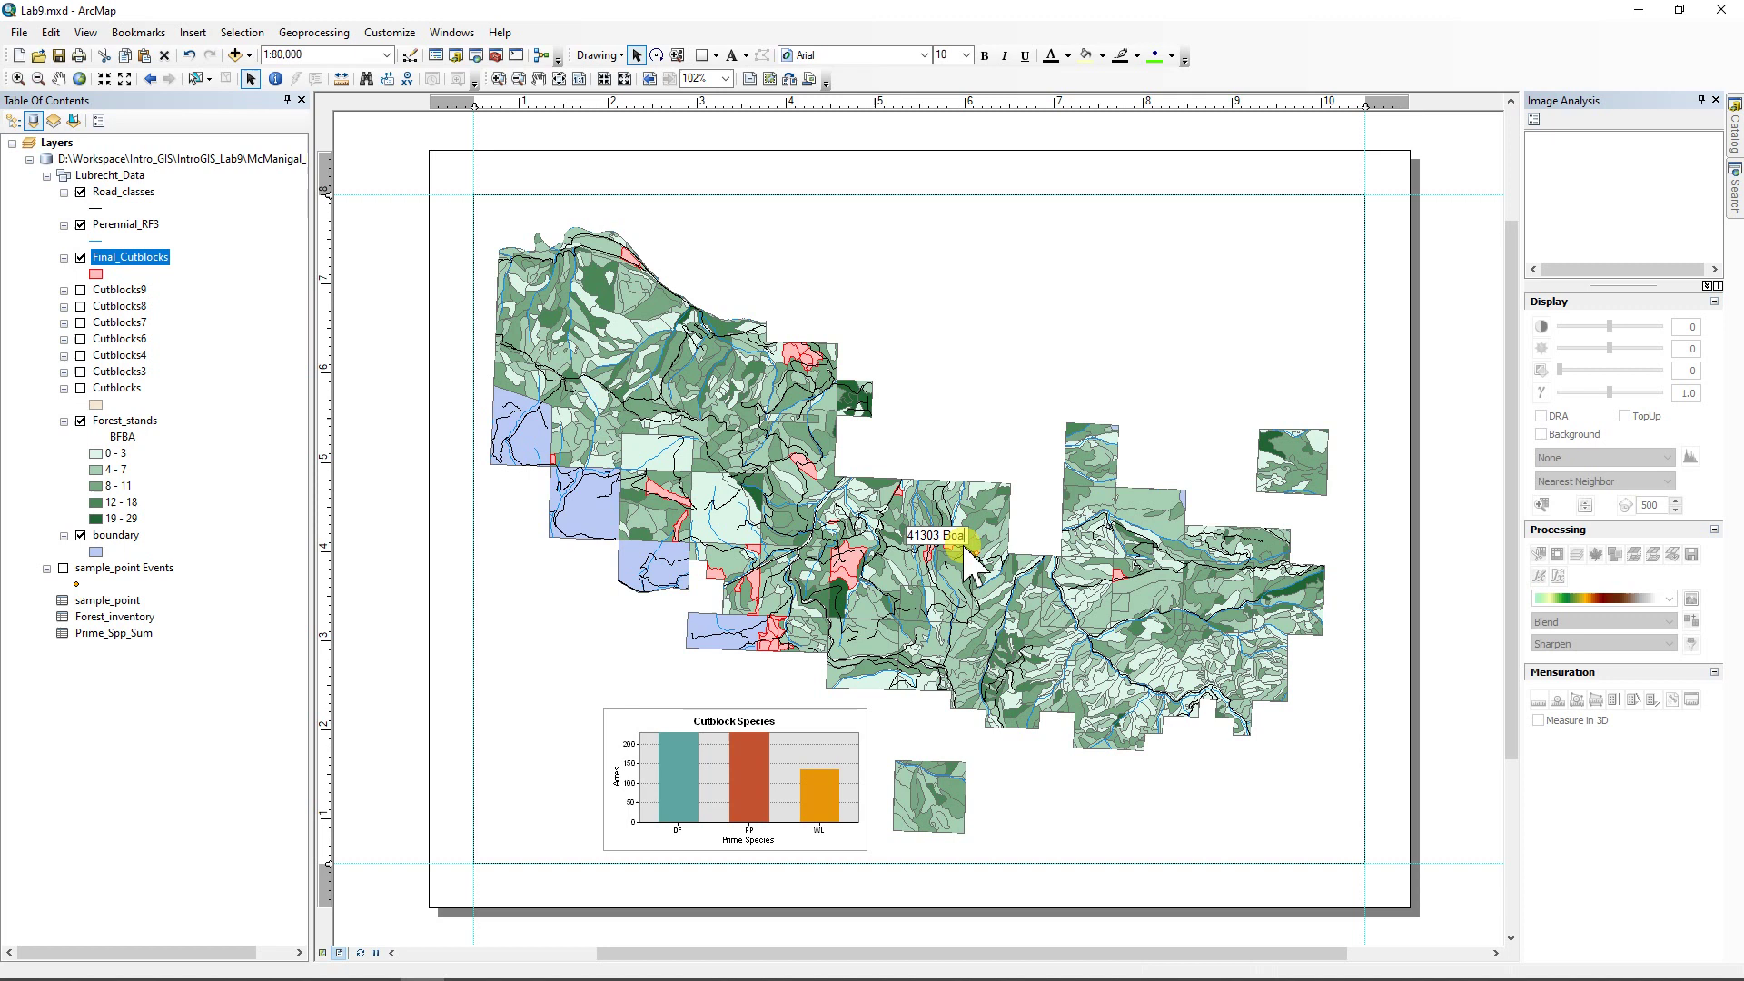
type("rd Feet of Lumber")
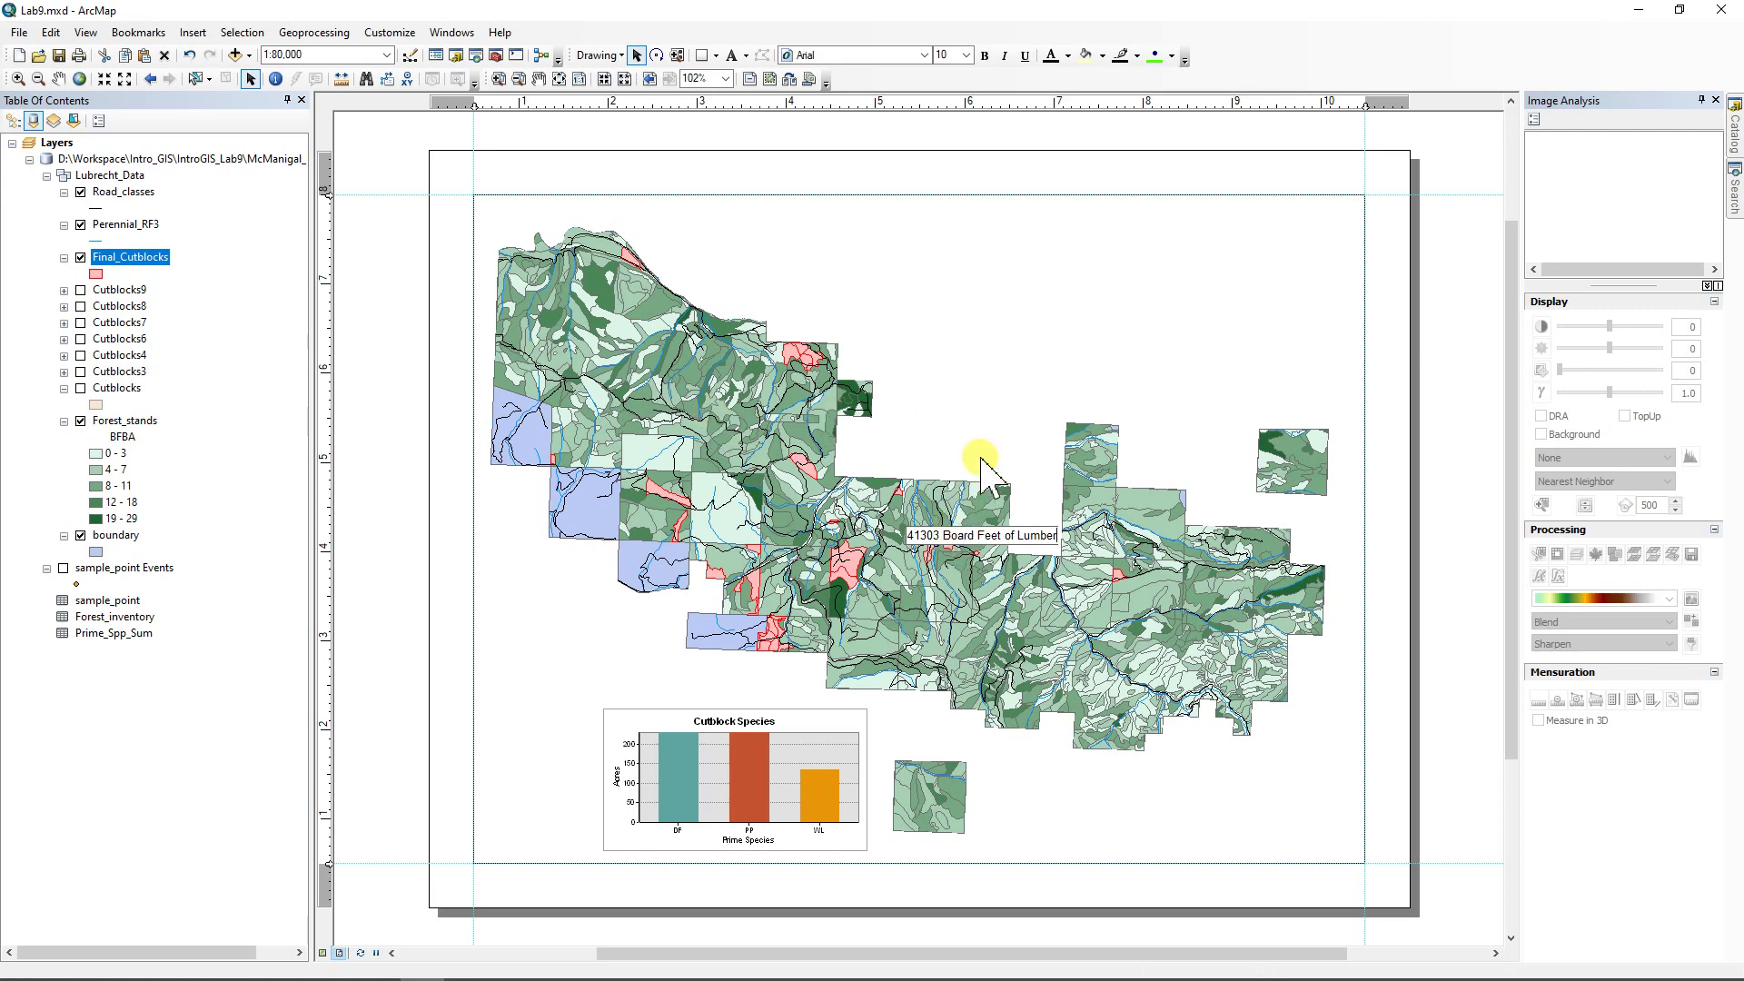
left_click_drag(972, 525, 1209, 363)
- Edit the note's properties to add a comma, making it '41,303 Board Feet of Lumber'
right_click(1179, 381)
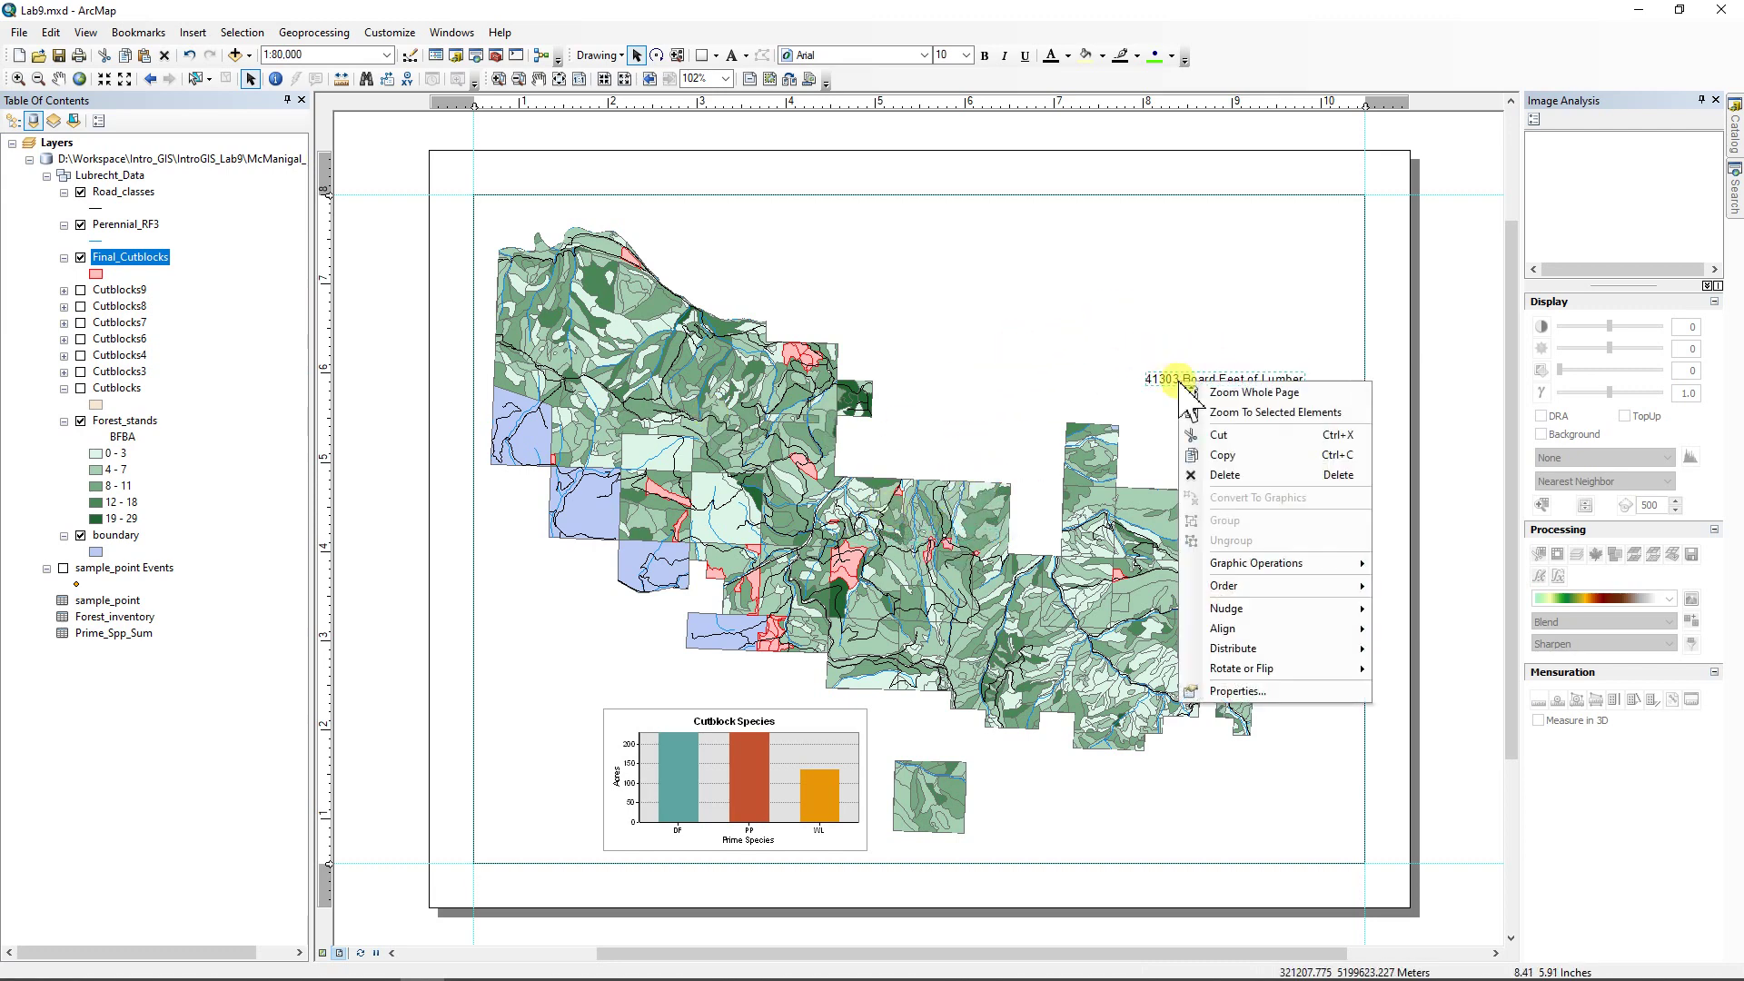
left_click(1236, 691)
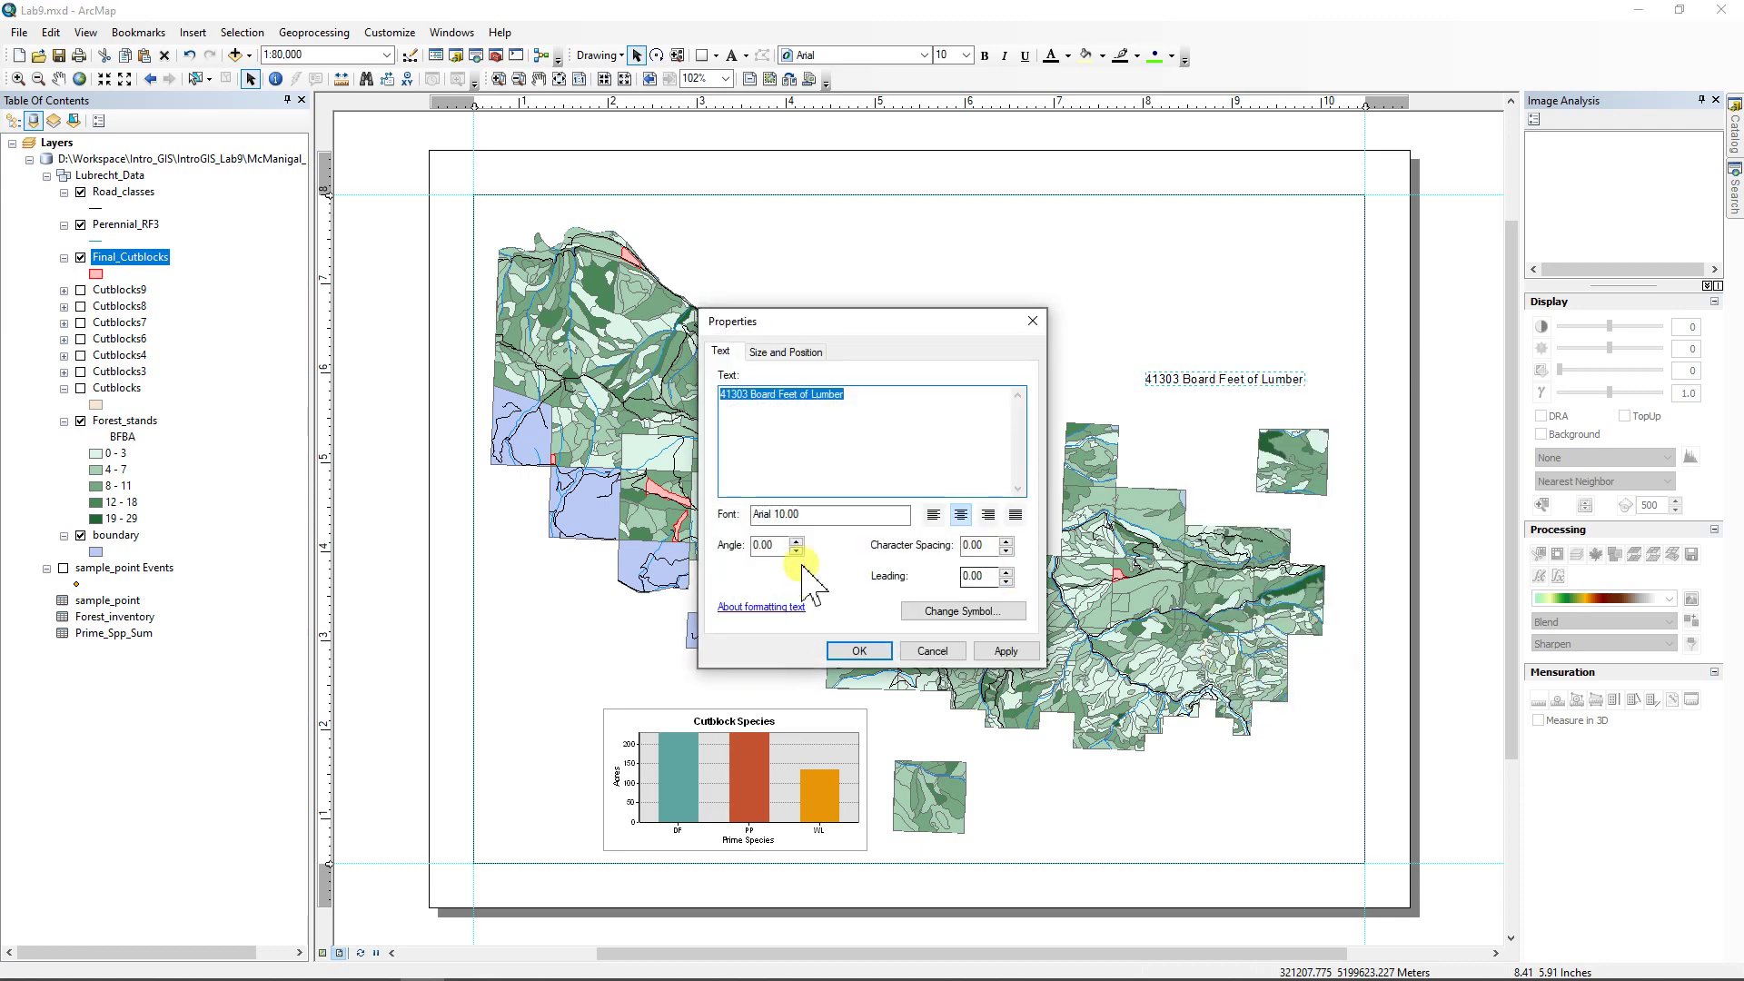
left_click(737, 394)
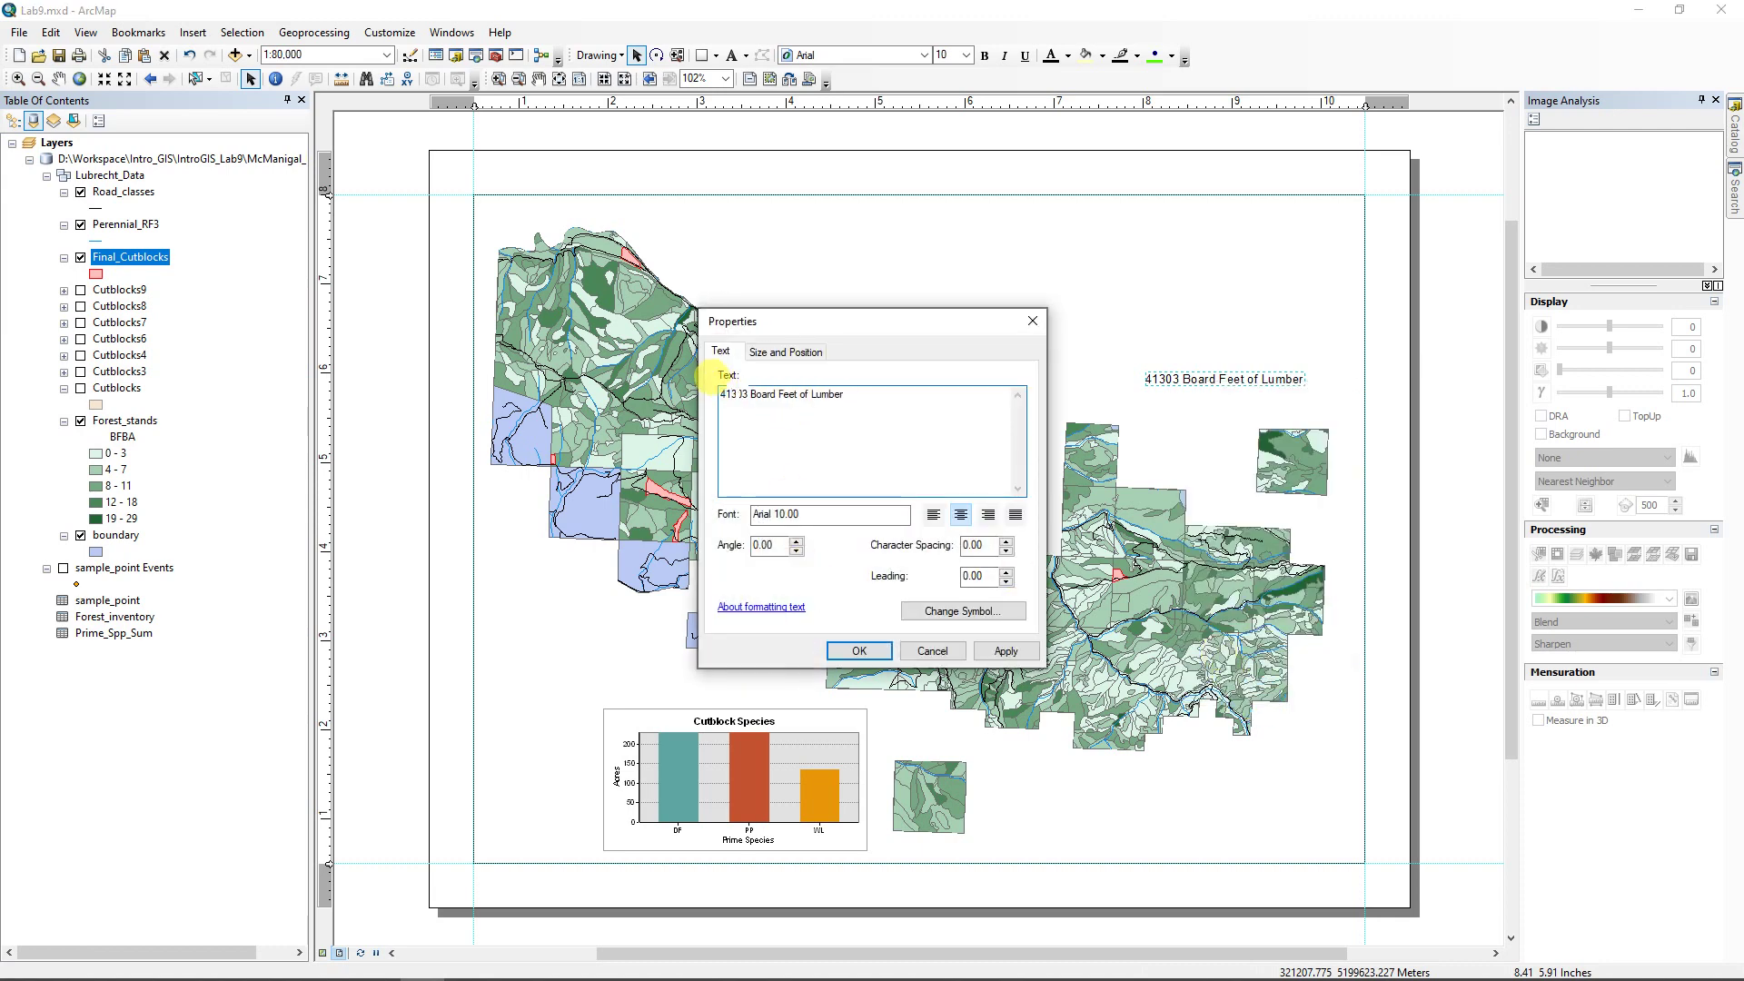
type(",")
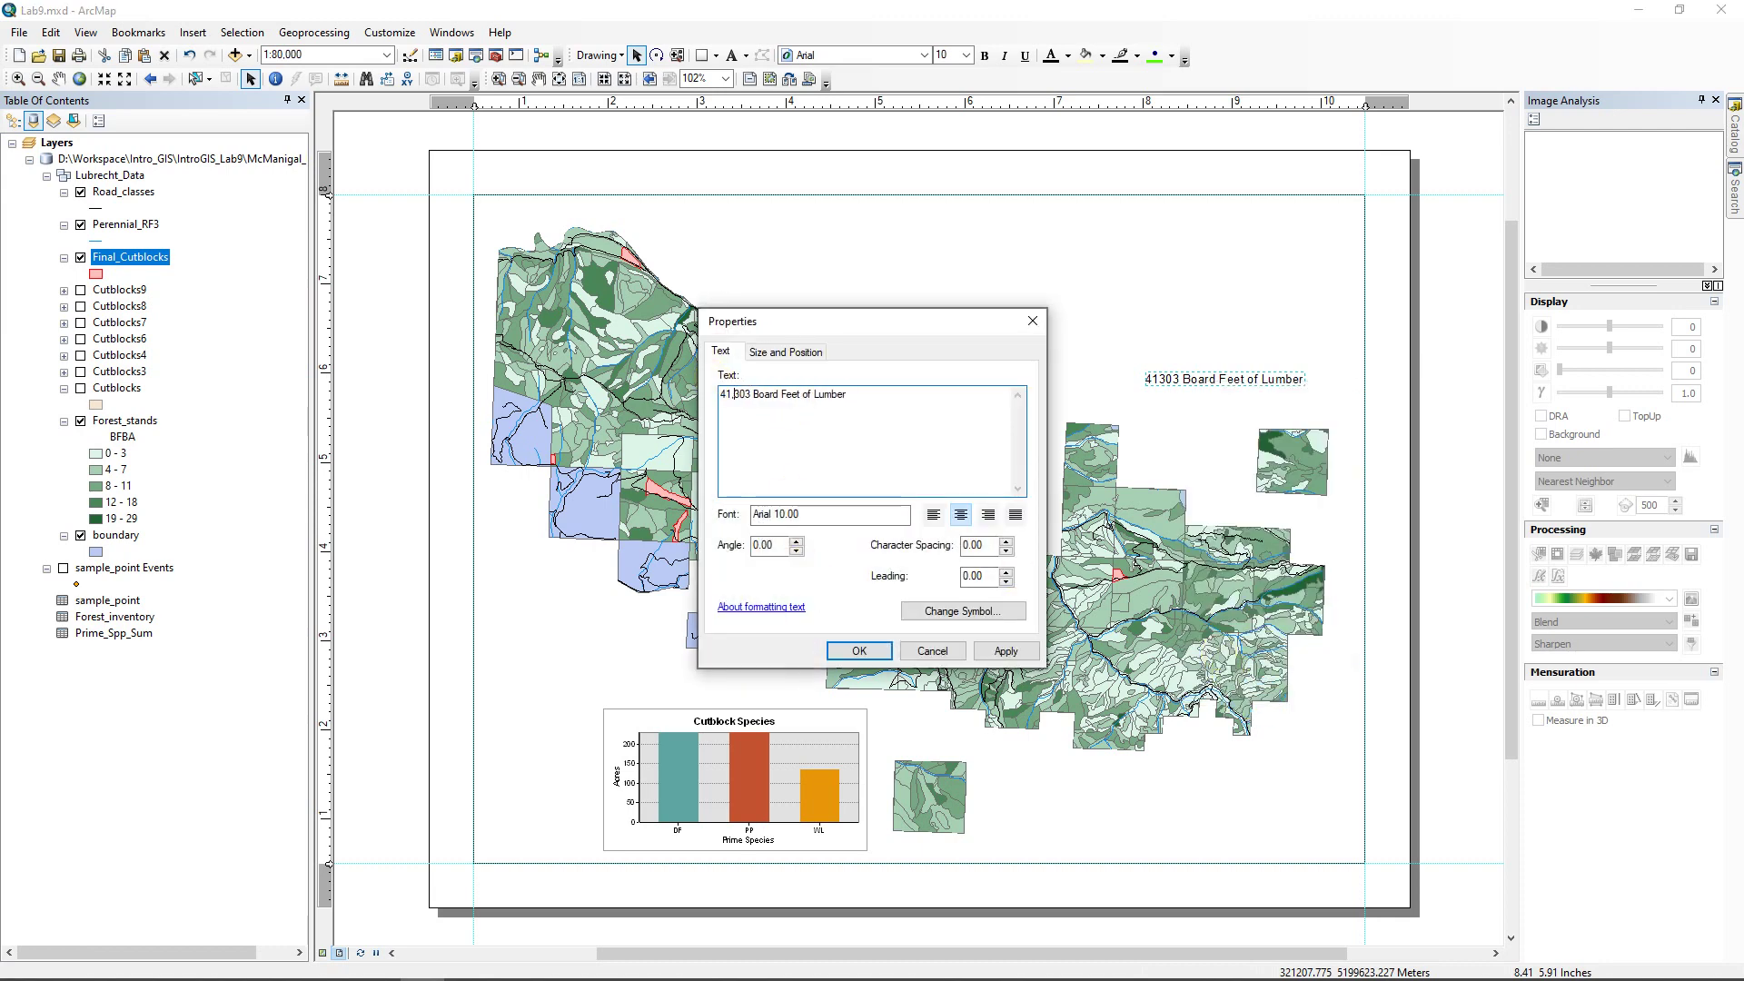
left_click(858, 651)
left_click(1201, 364)
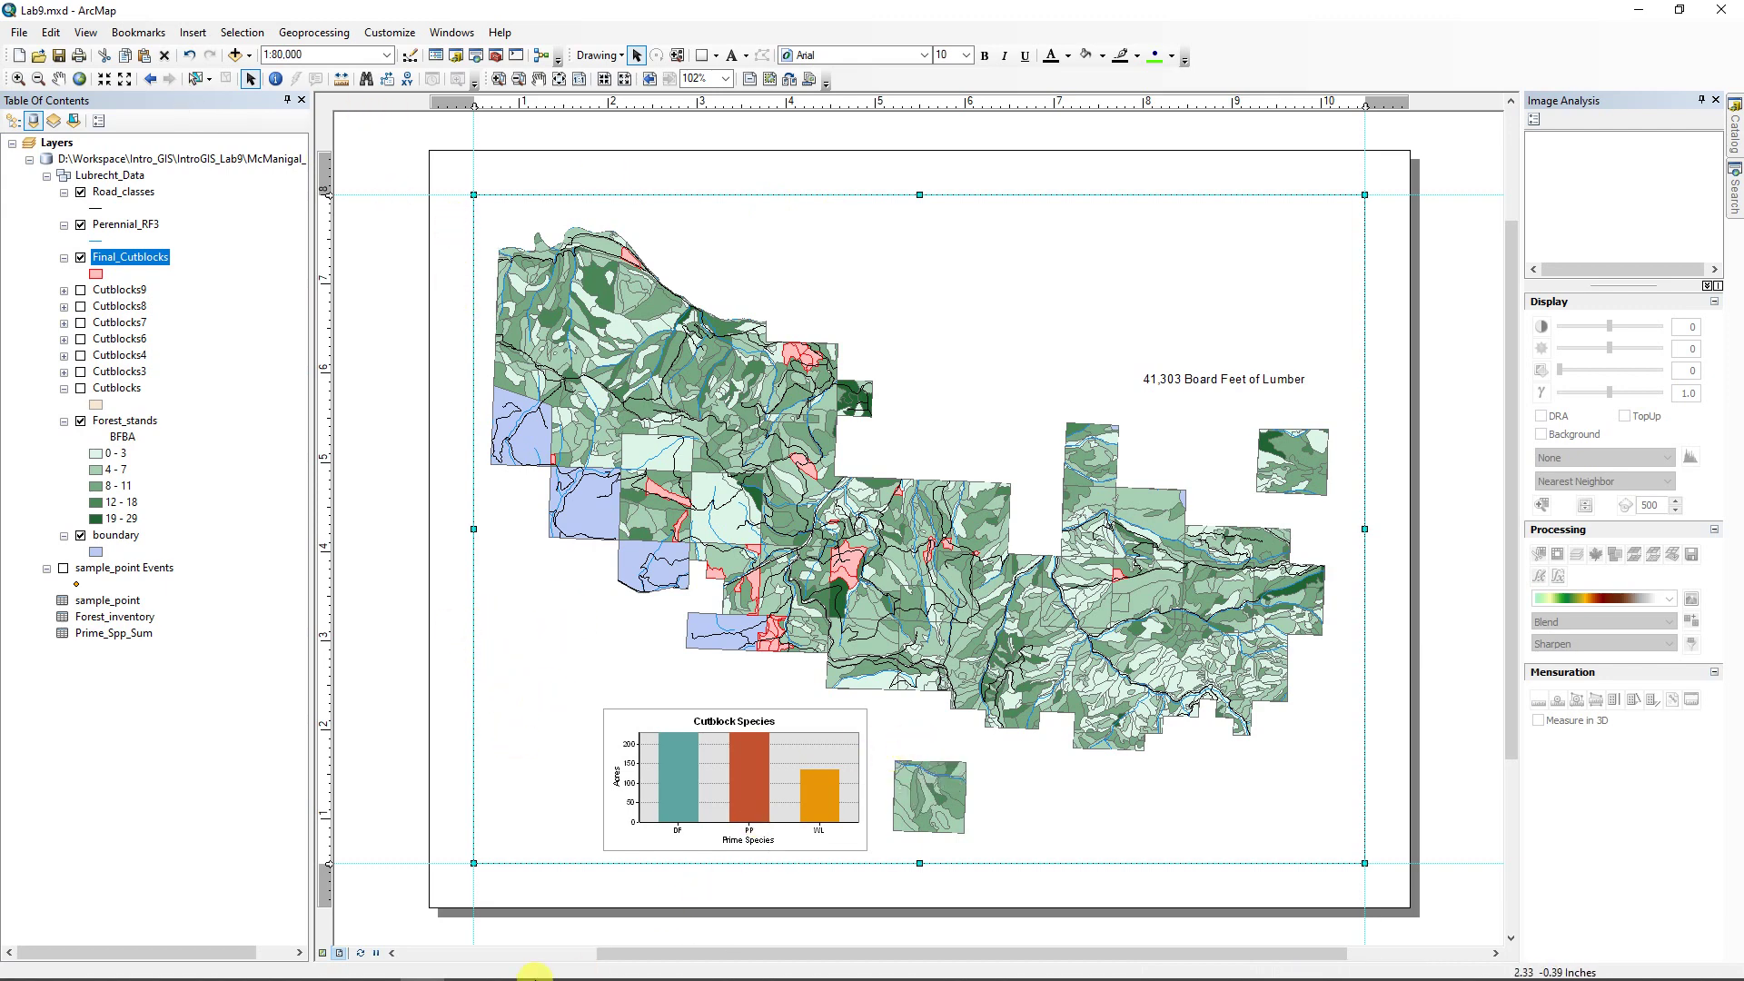
- Switch from ArcMap to File Explorer to locate the exported Lab_9 map
mouse_move(361, 973)
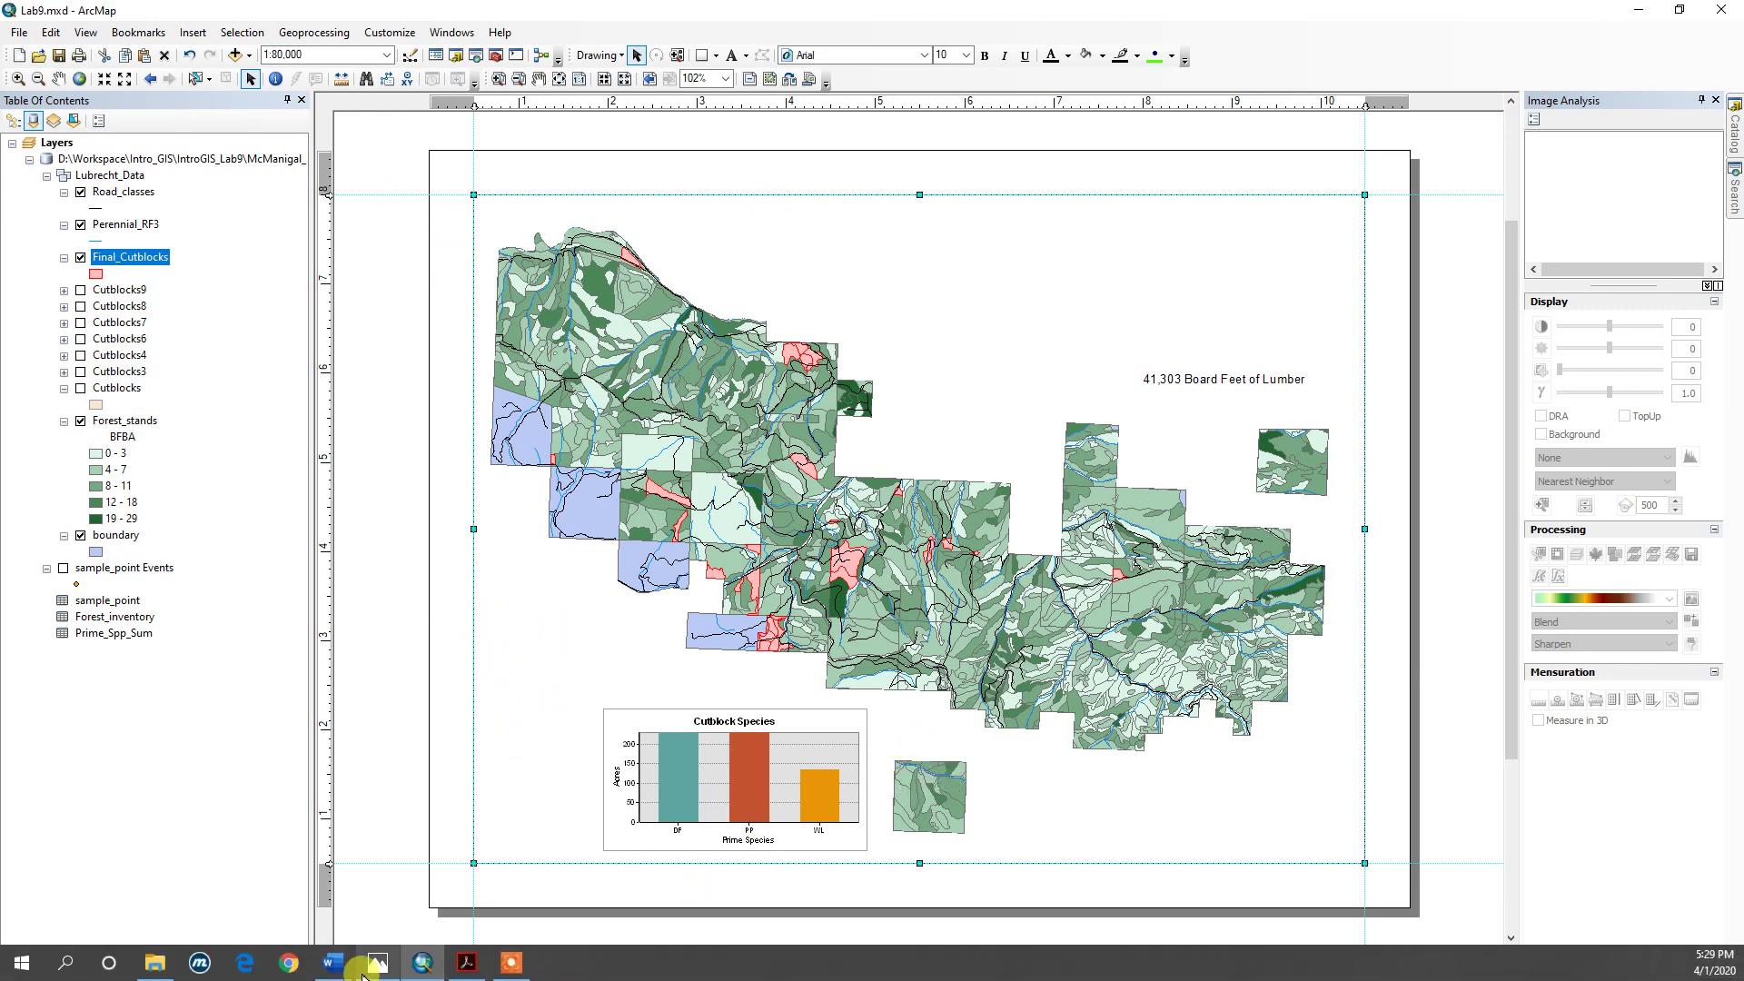
left_click(155, 963)
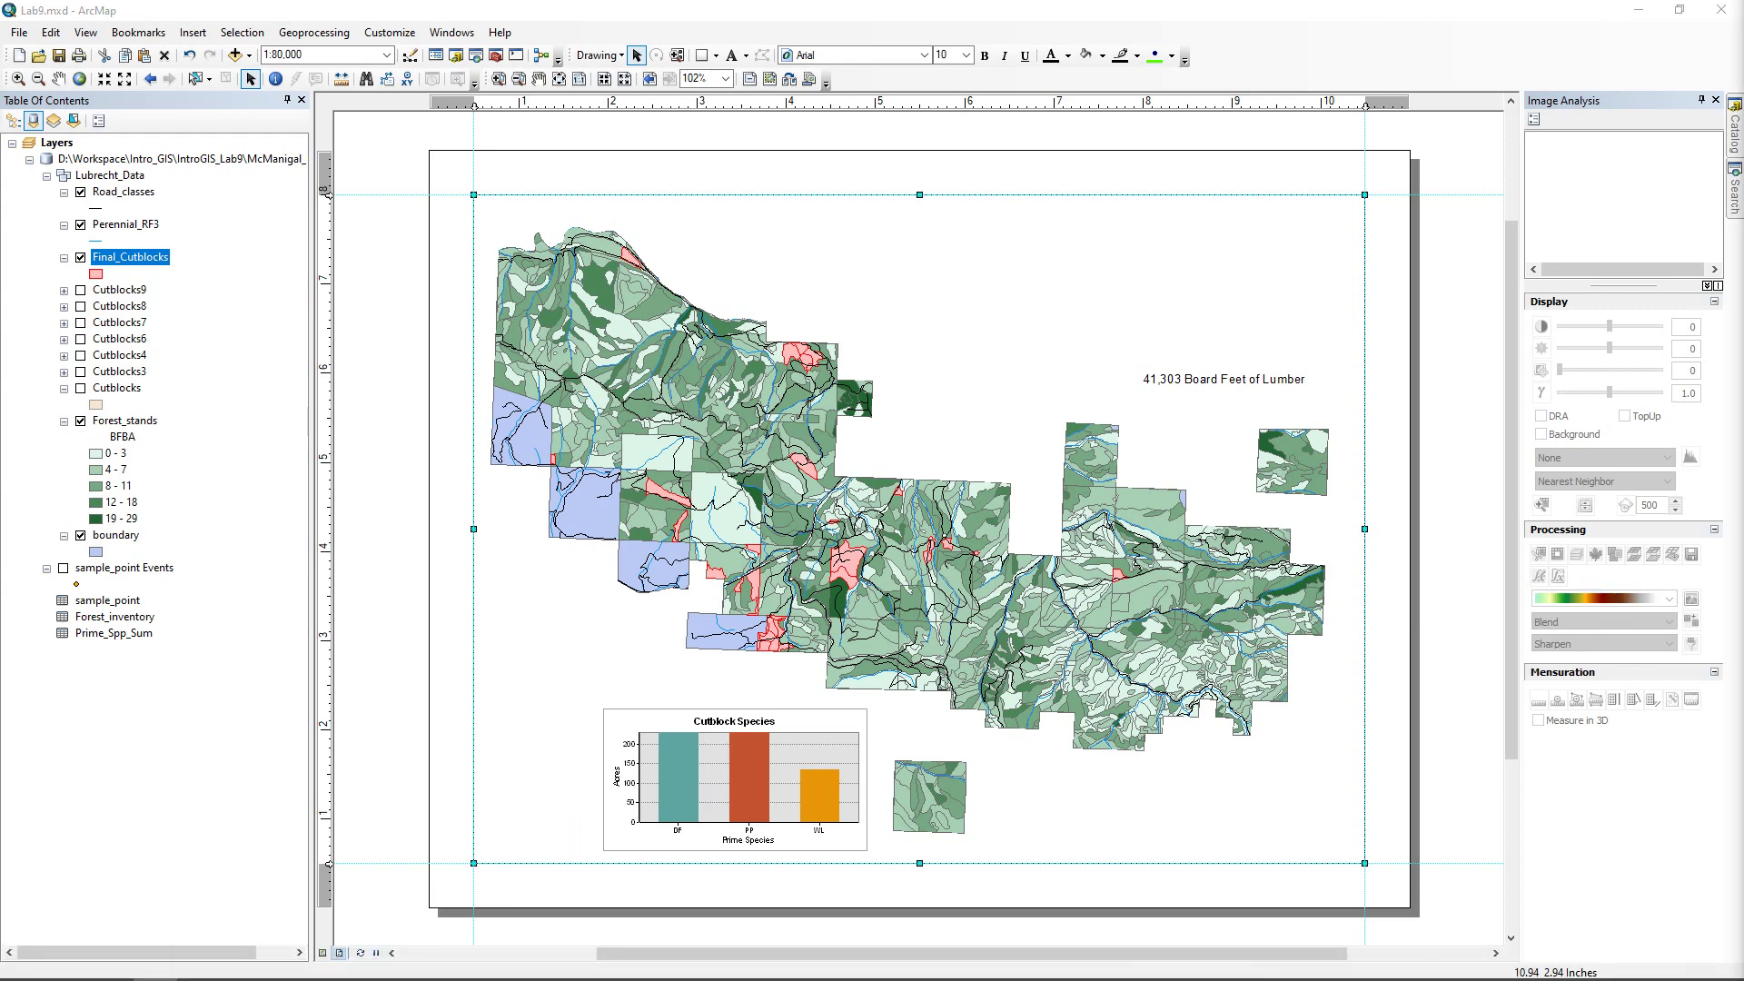